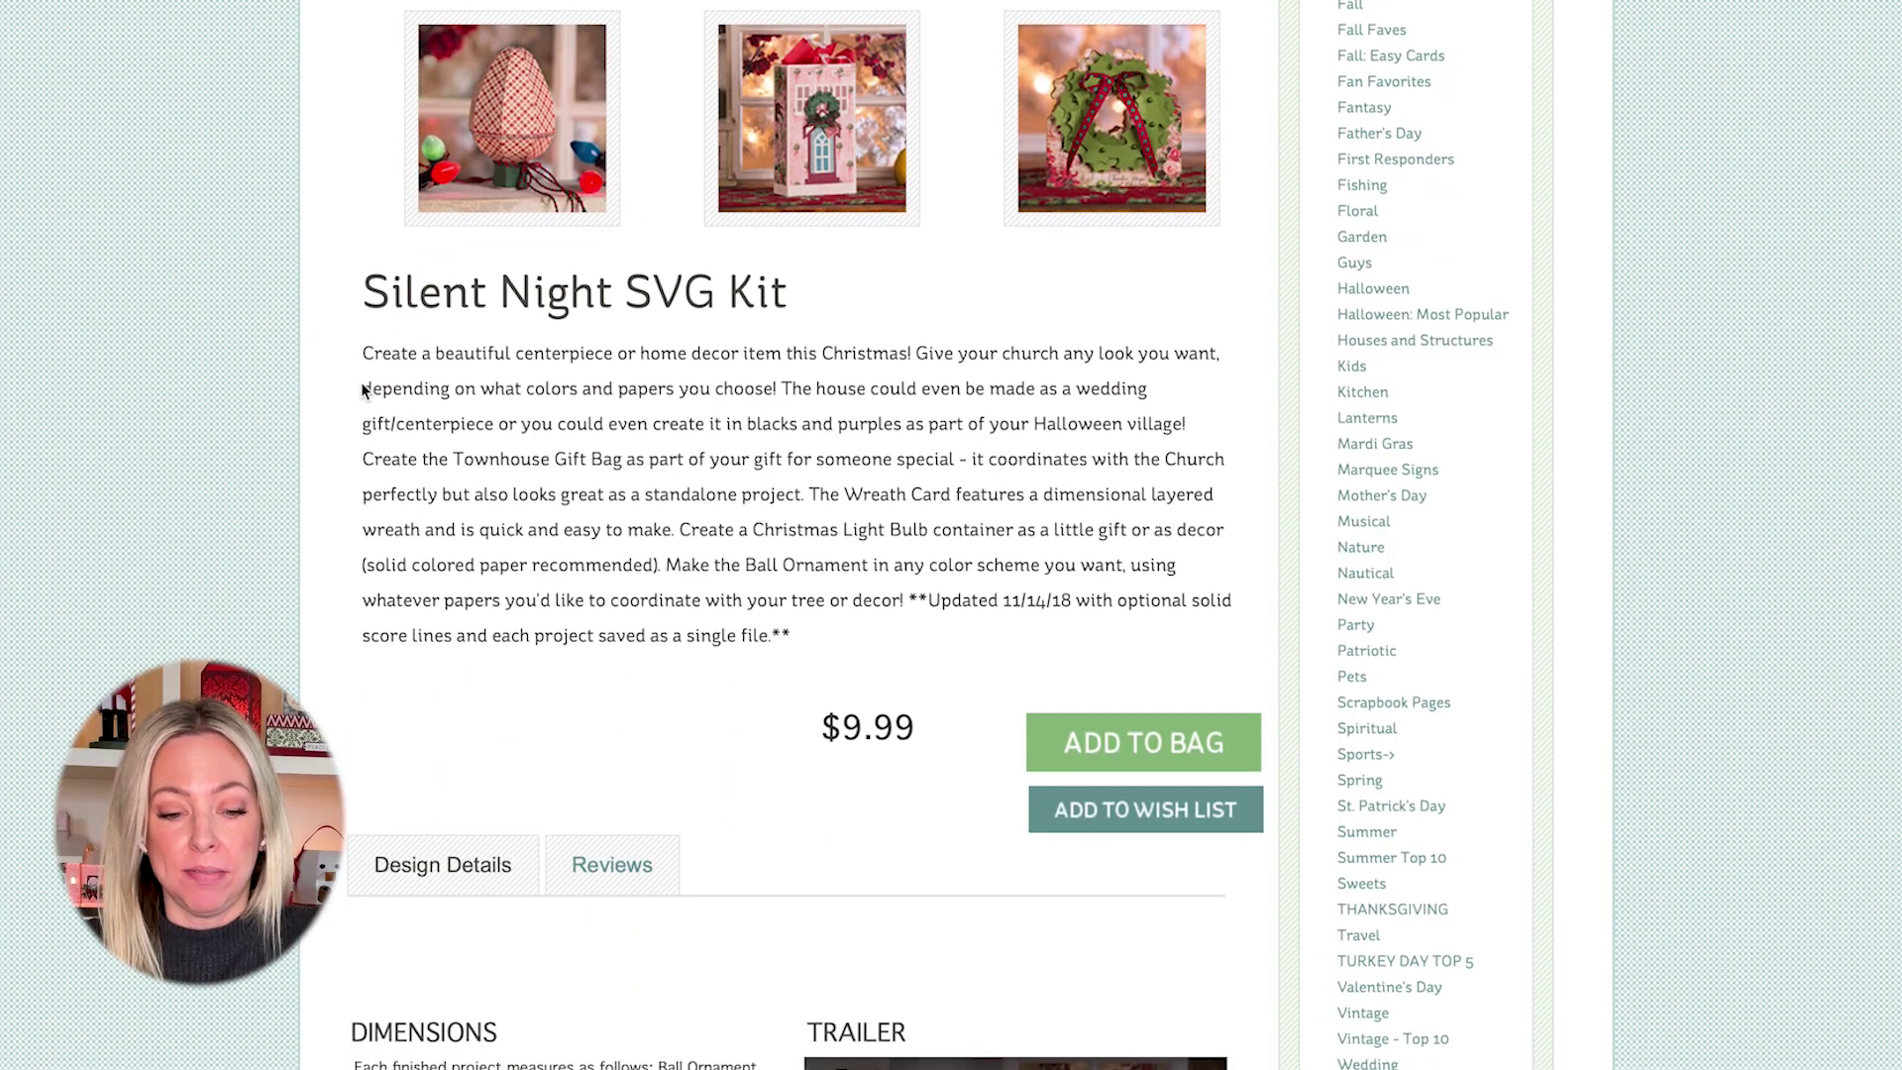
Step: Scroll to the price and add the $9.99 Silent Night SVG Kit to the bag
{"action": "scroll", "coordinate": [362, 387], "scroll_direction": "up", "scroll_amount": 10}
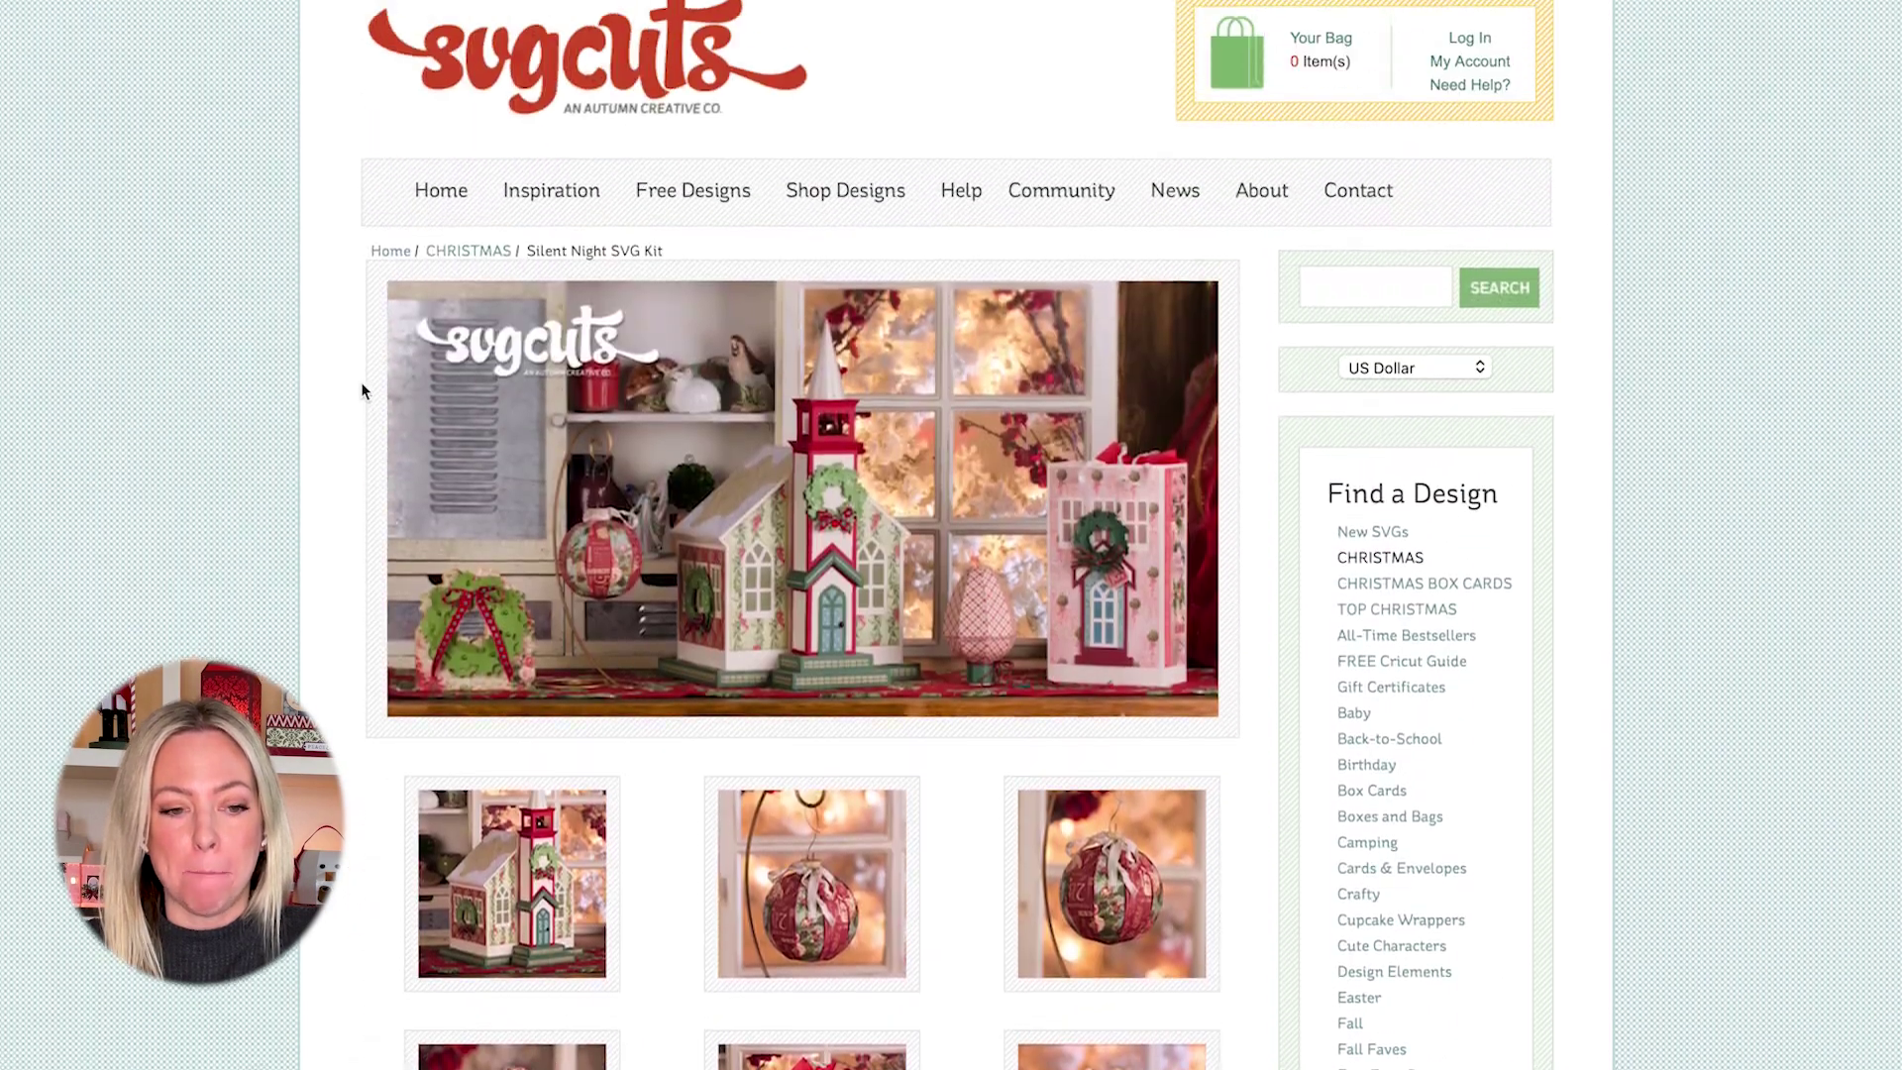
{"action": "scroll", "coordinate": [362, 386], "scroll_direction": "down", "scroll_amount": 6}
{"action": "scroll", "coordinate": [360, 387], "scroll_direction": "down", "scroll_amount": 7}
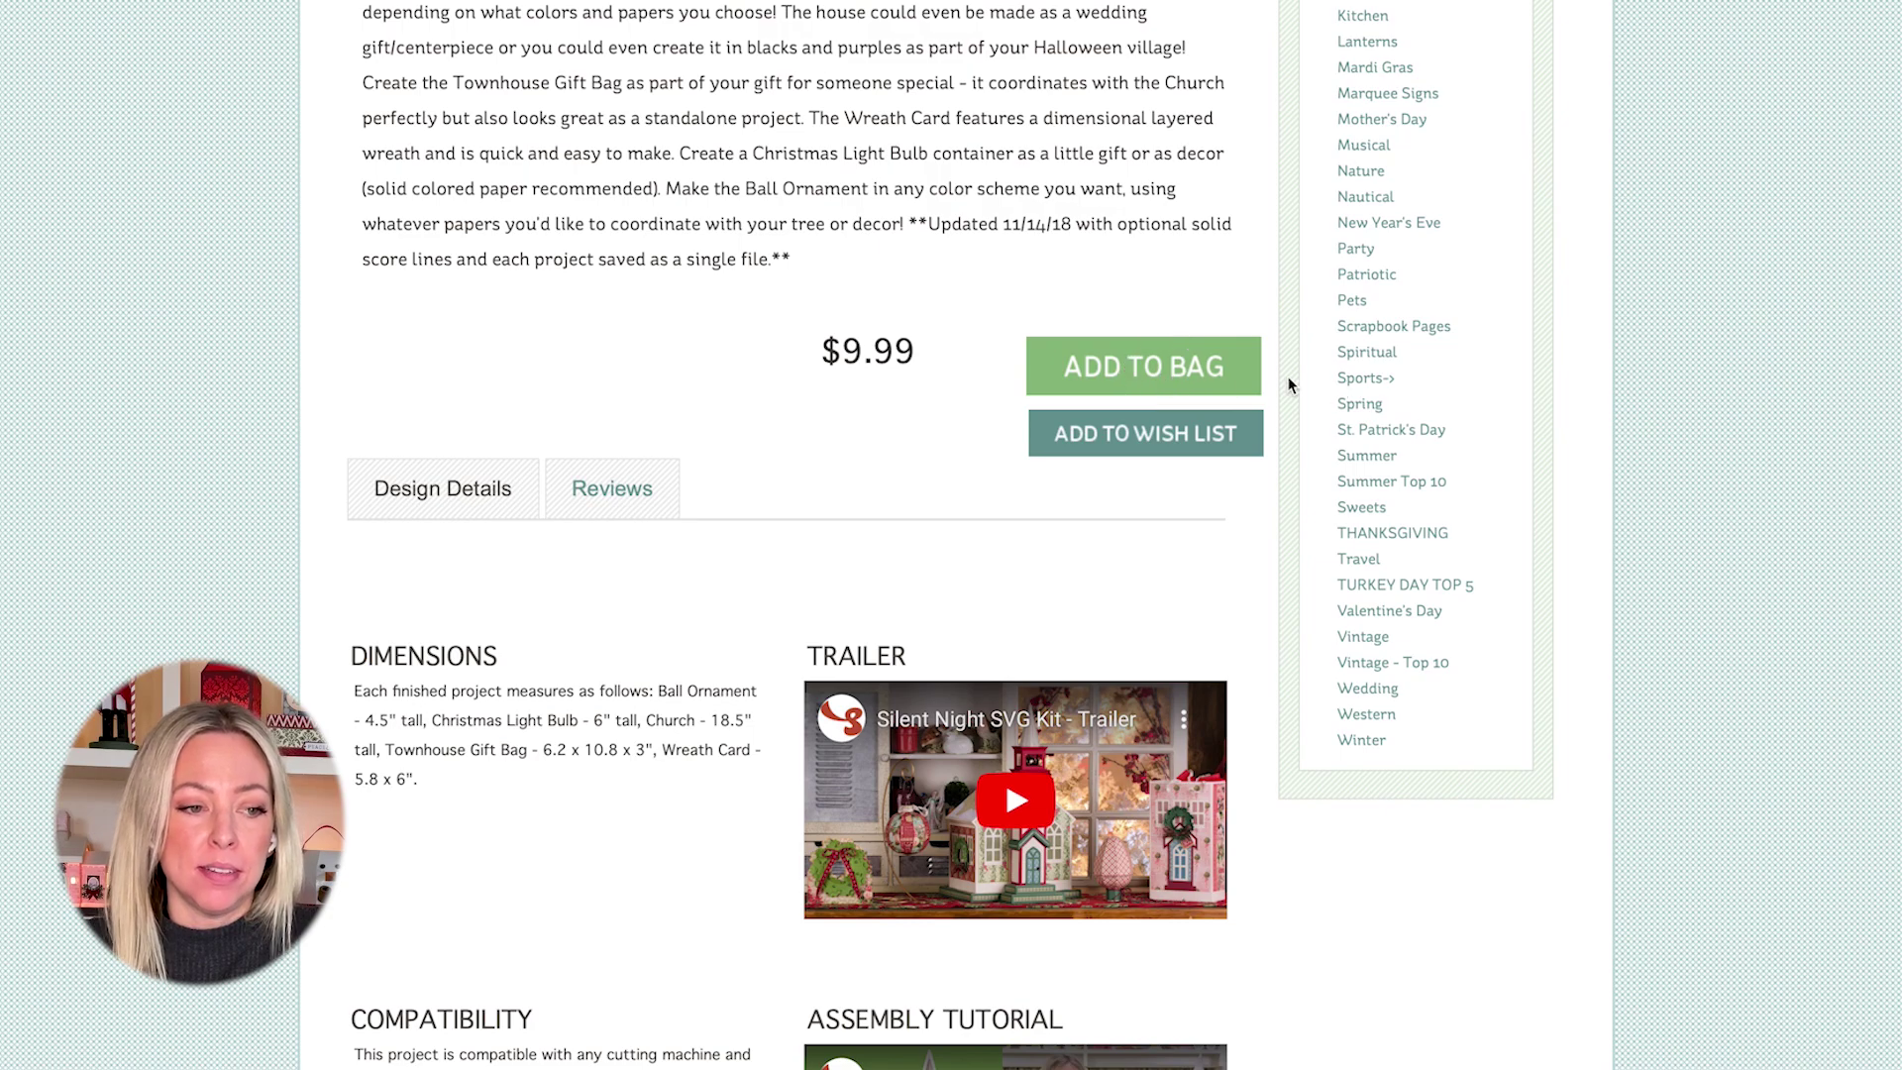
{"action": "left_click", "coordinate": [1106, 342]}
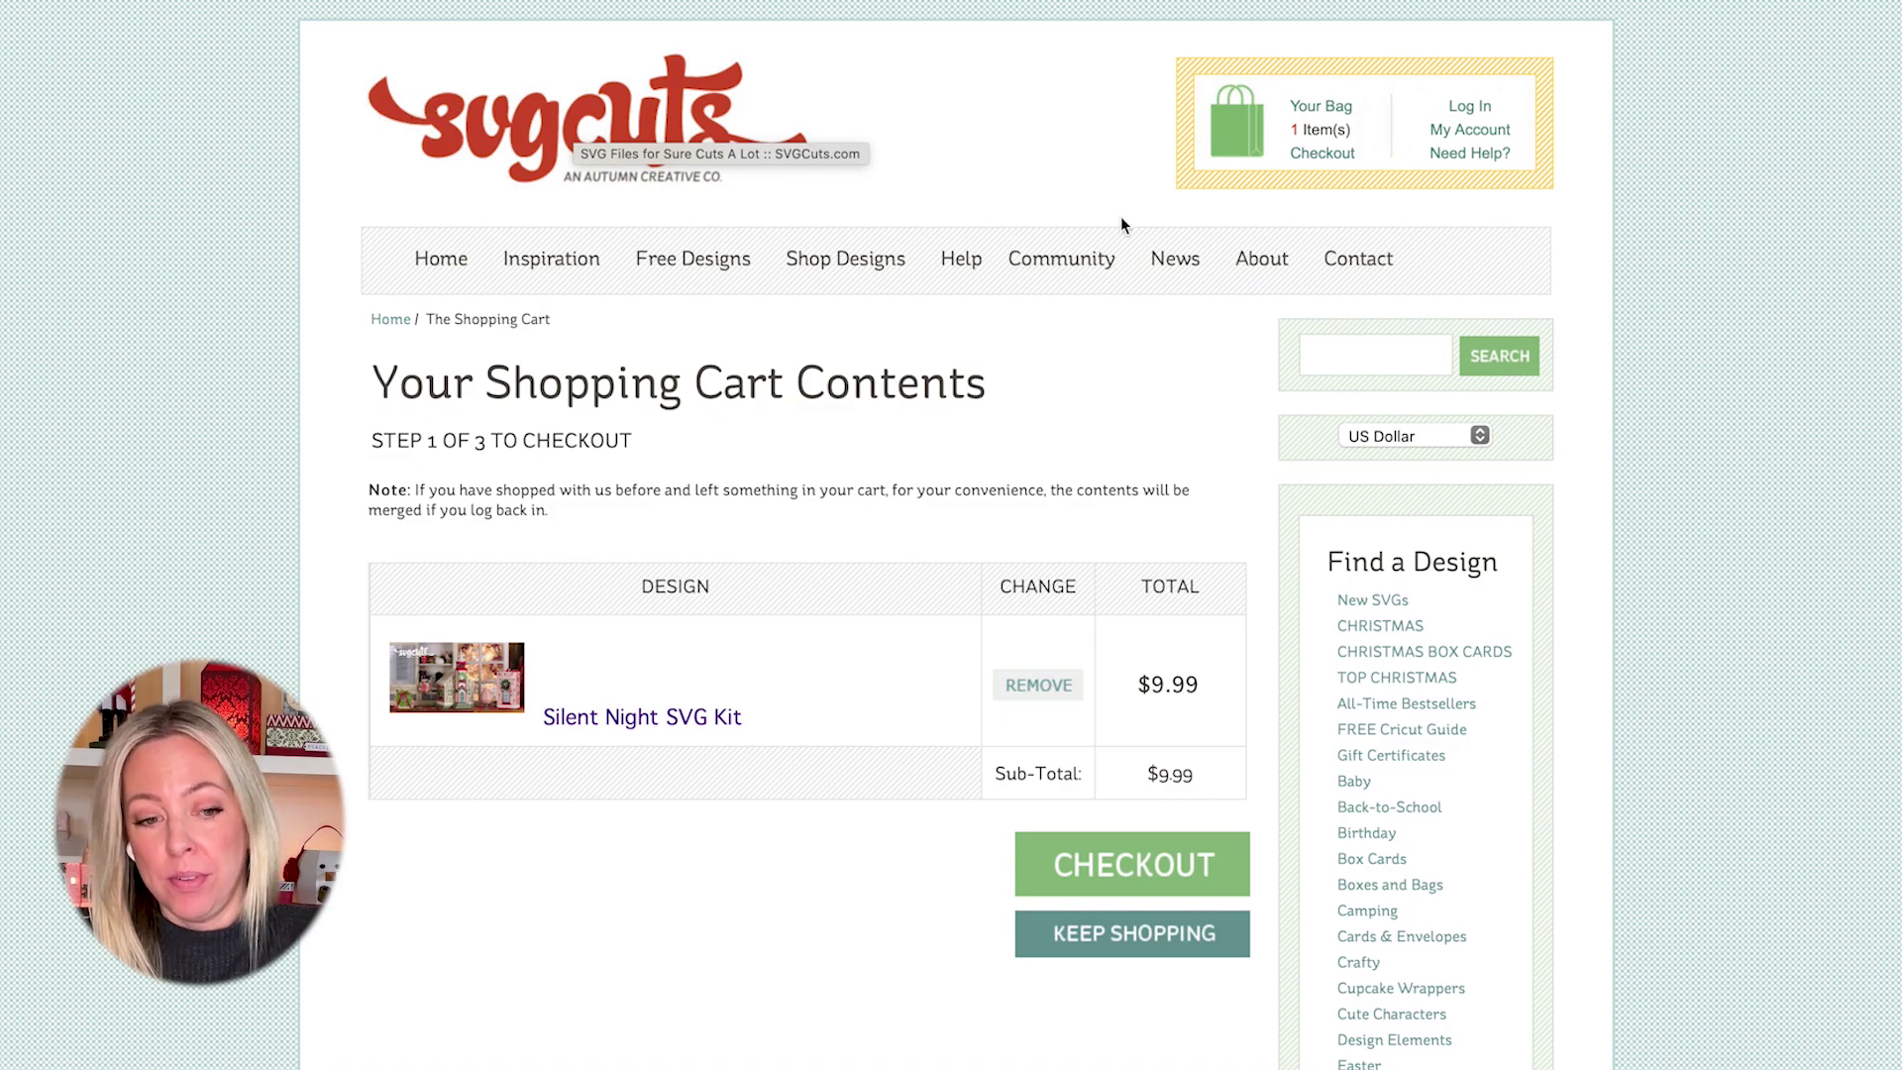
Step: Start checkout and sign in to the store account with the saved login
{"action": "left_click", "coordinate": [1149, 868]}
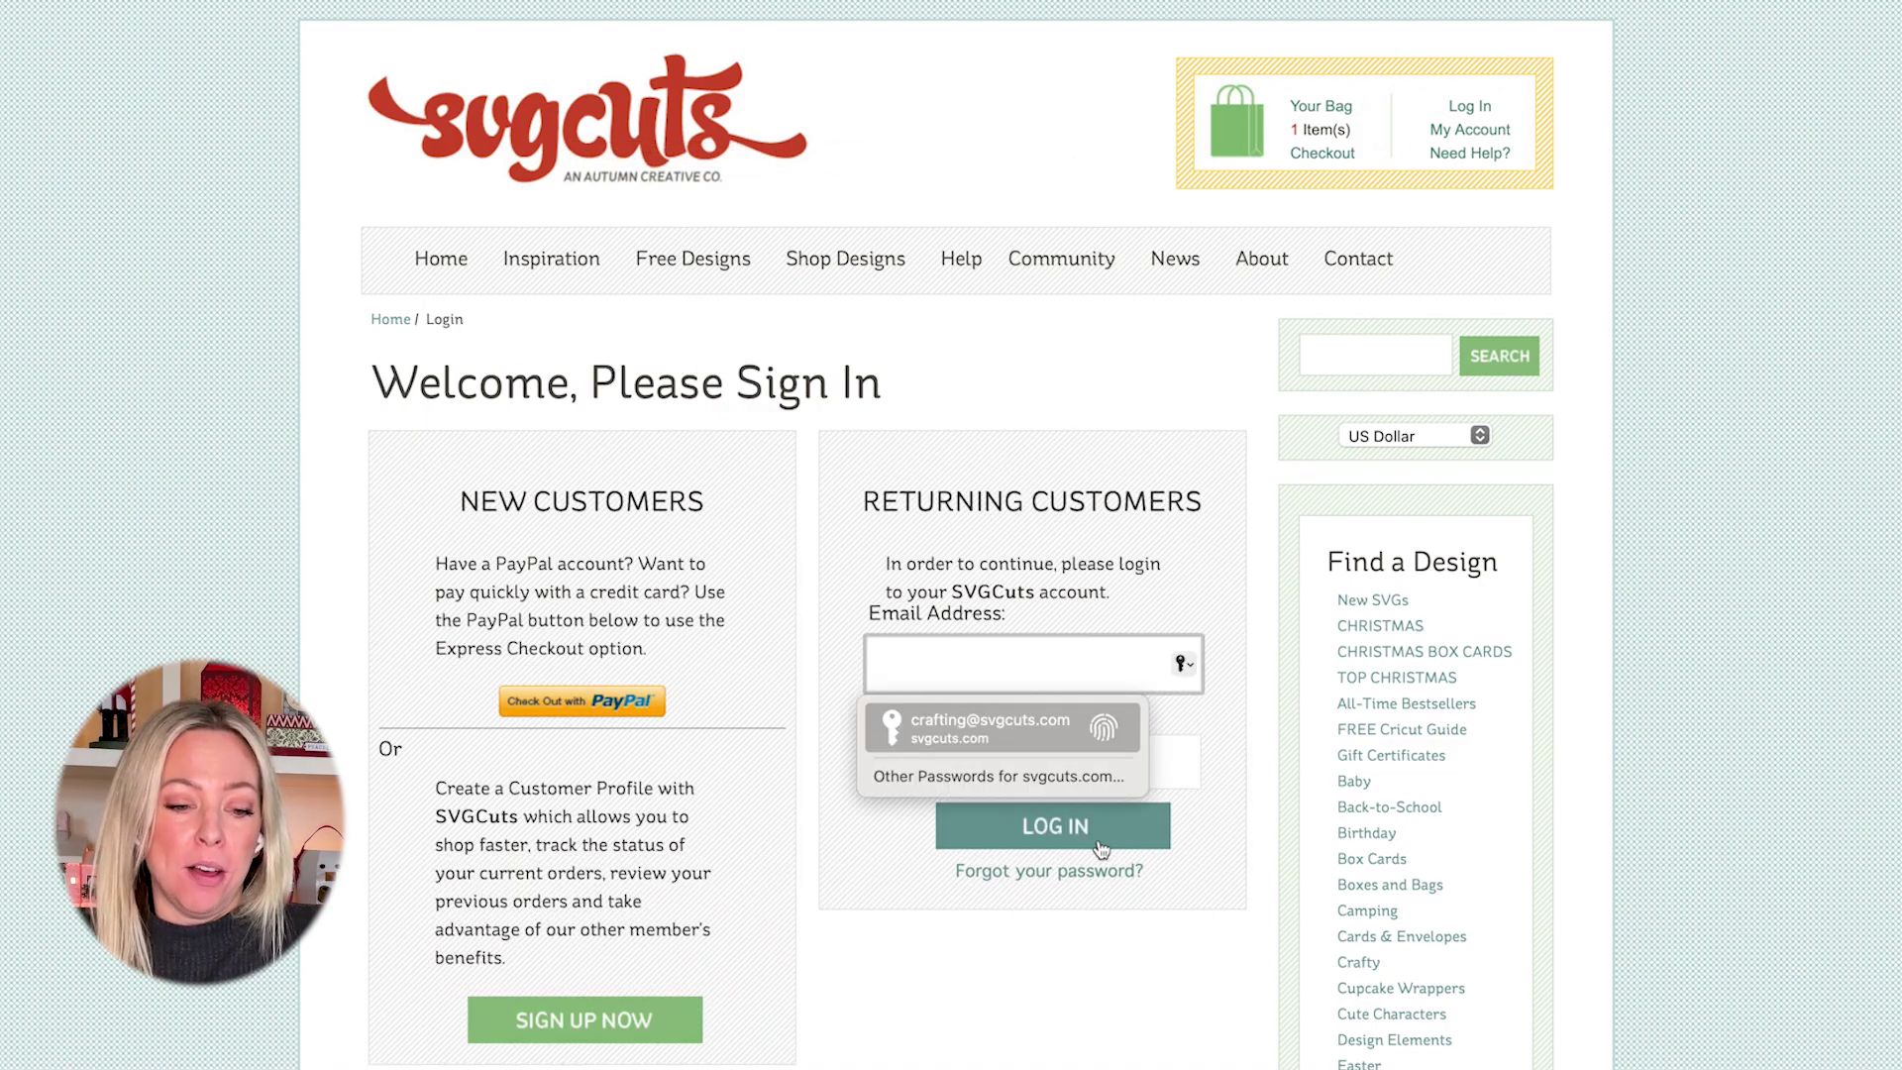
{"action": "key", "text": "Return"}
{"action": "left_click", "coordinate": [1035, 842]}
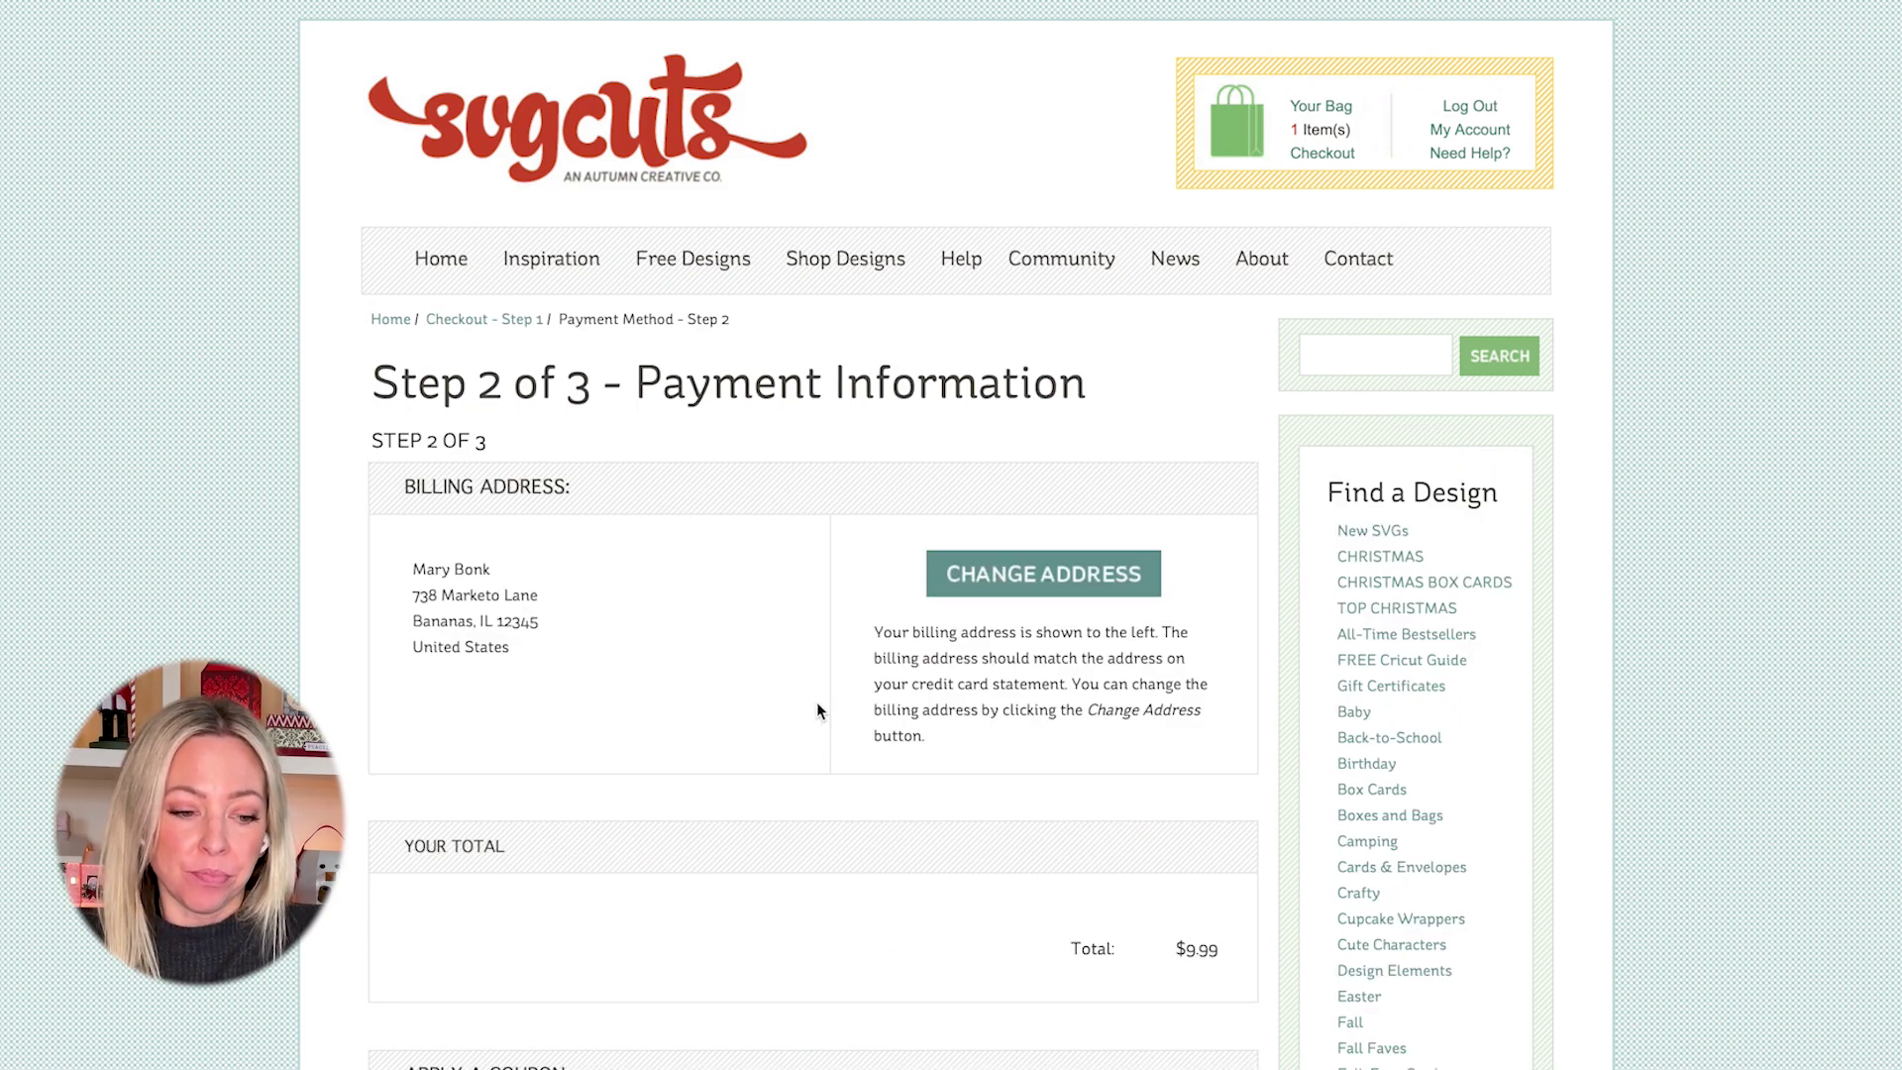
Step: Apply 10 of gift certificate credit and place the order for a $0.00 total
{"action": "scroll", "coordinate": [816, 693], "scroll_direction": "down", "scroll_amount": 2}
{"action": "scroll", "coordinate": [817, 690], "scroll_direction": "down", "scroll_amount": 8}
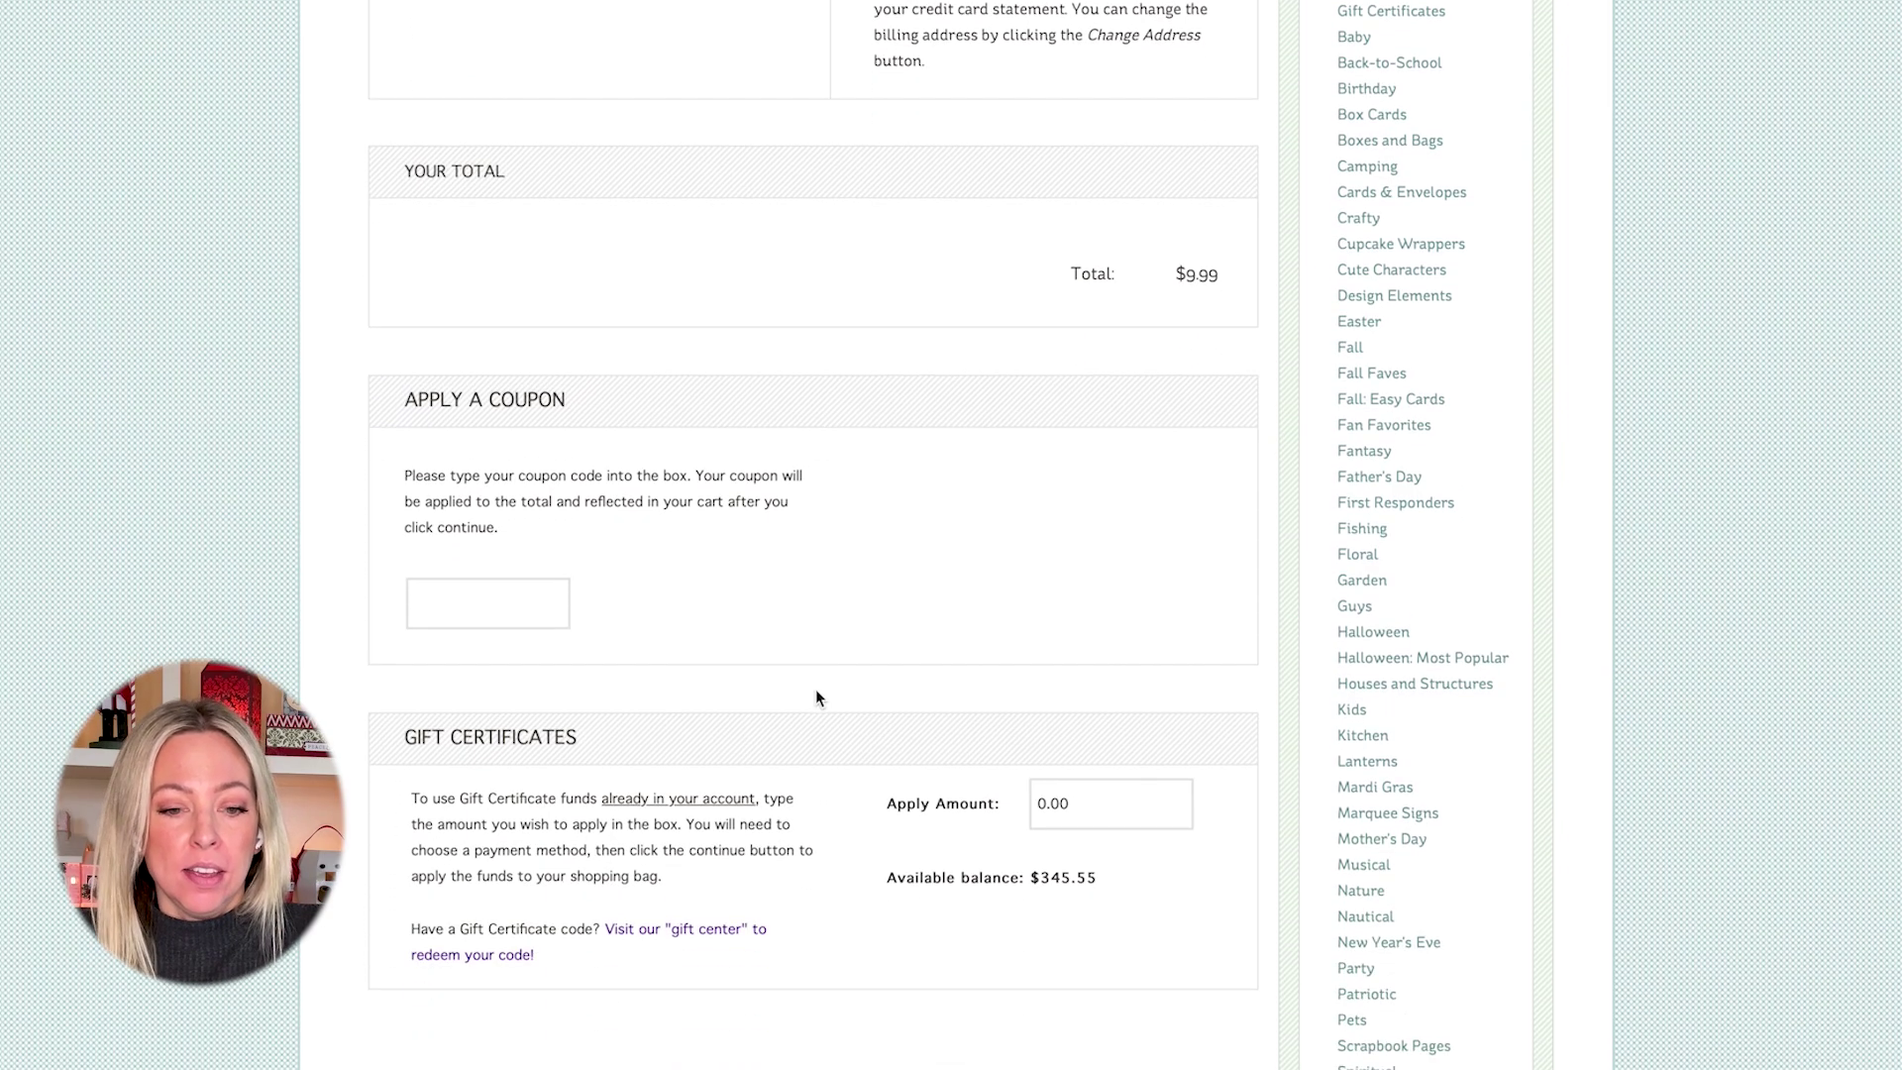
{"action": "left_click", "coordinate": [1111, 477]}
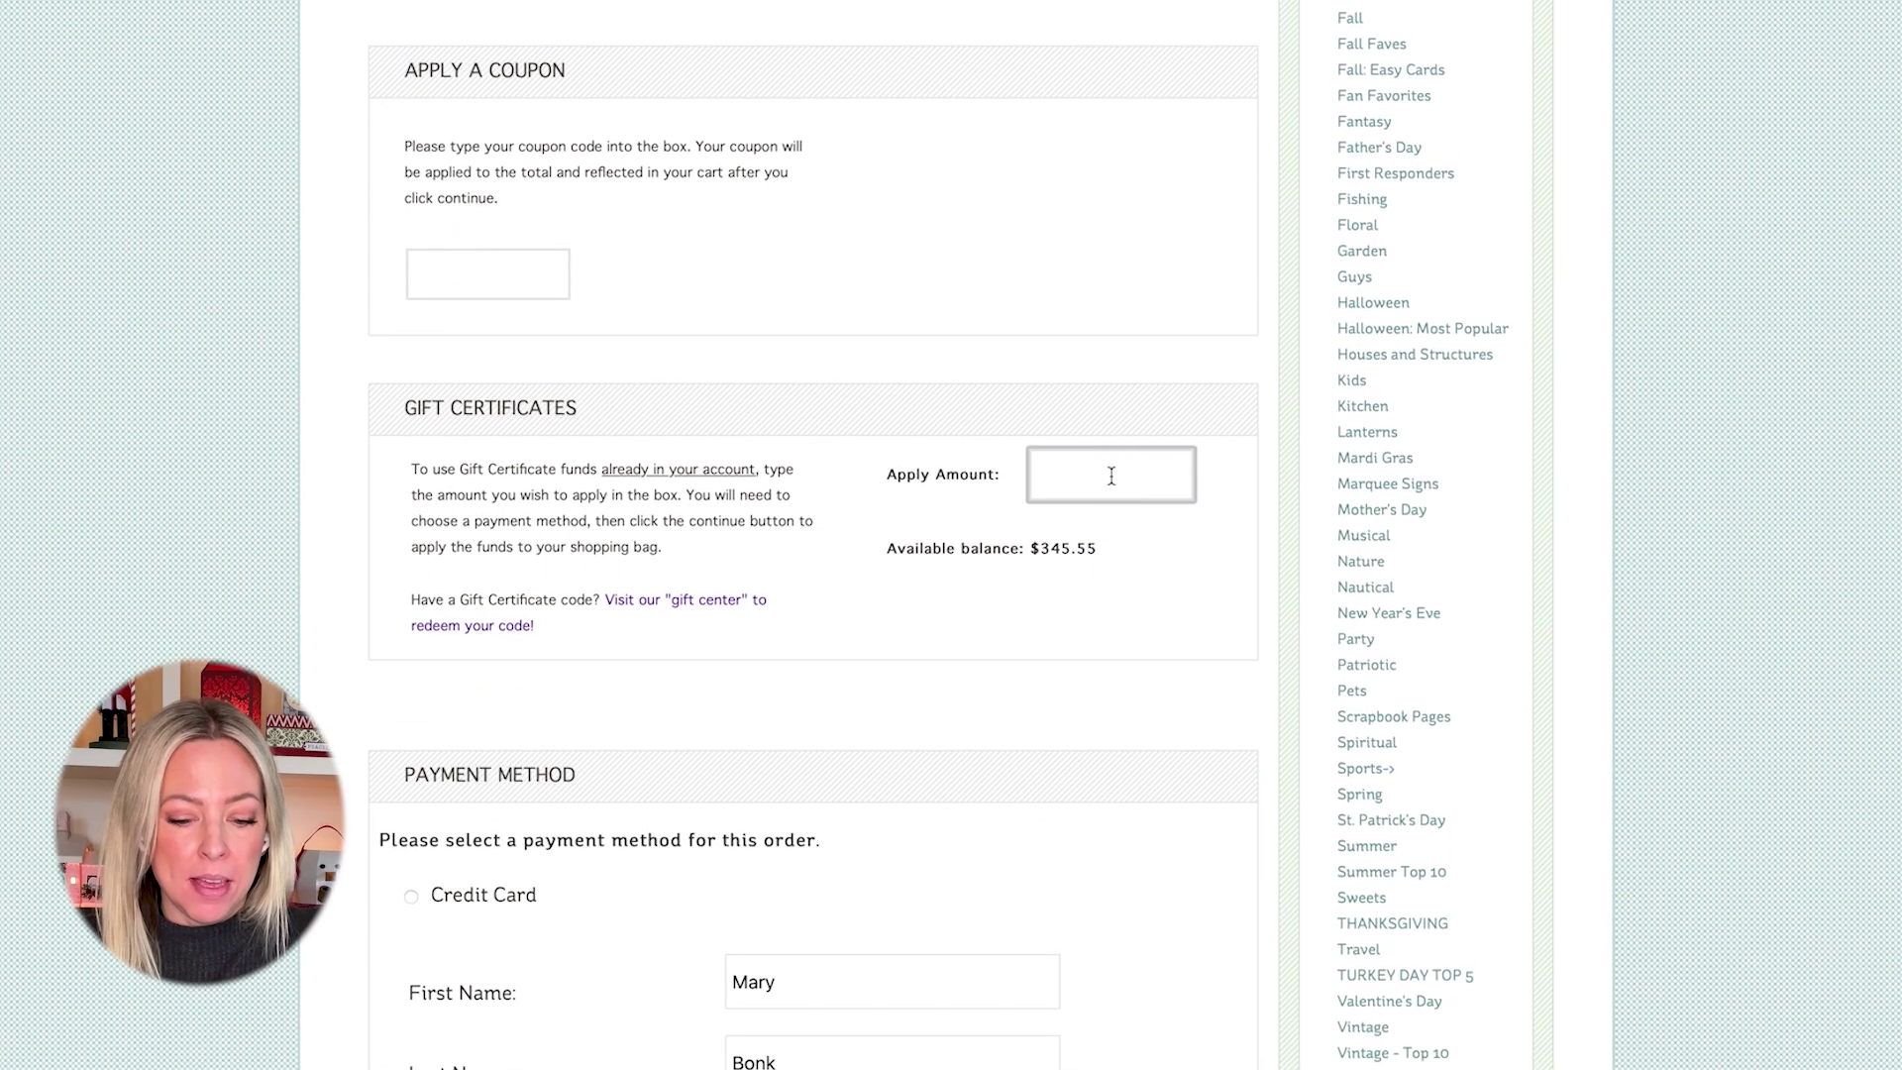
{"action": "type", "text": "10"}
{"action": "key", "text": "Return"}
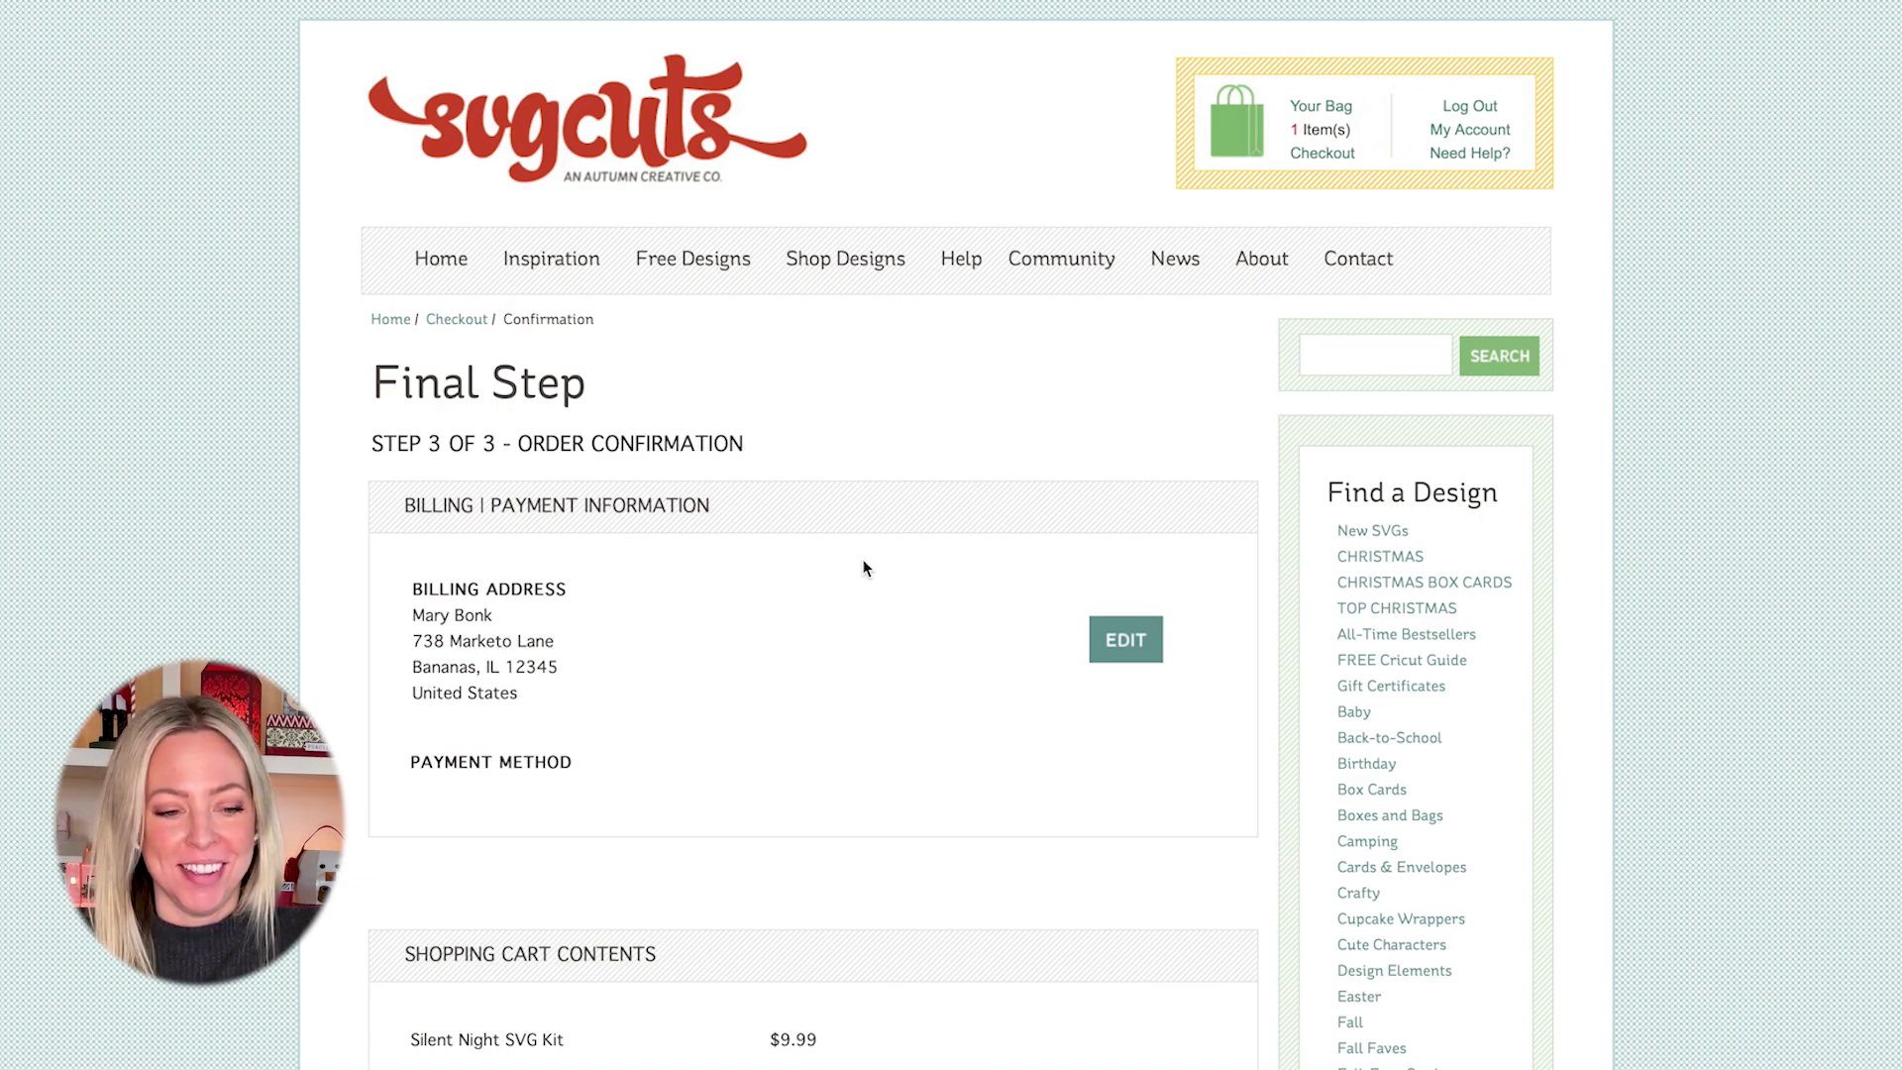
{"action": "scroll", "coordinate": [864, 567], "scroll_direction": "down", "scroll_amount": 7}
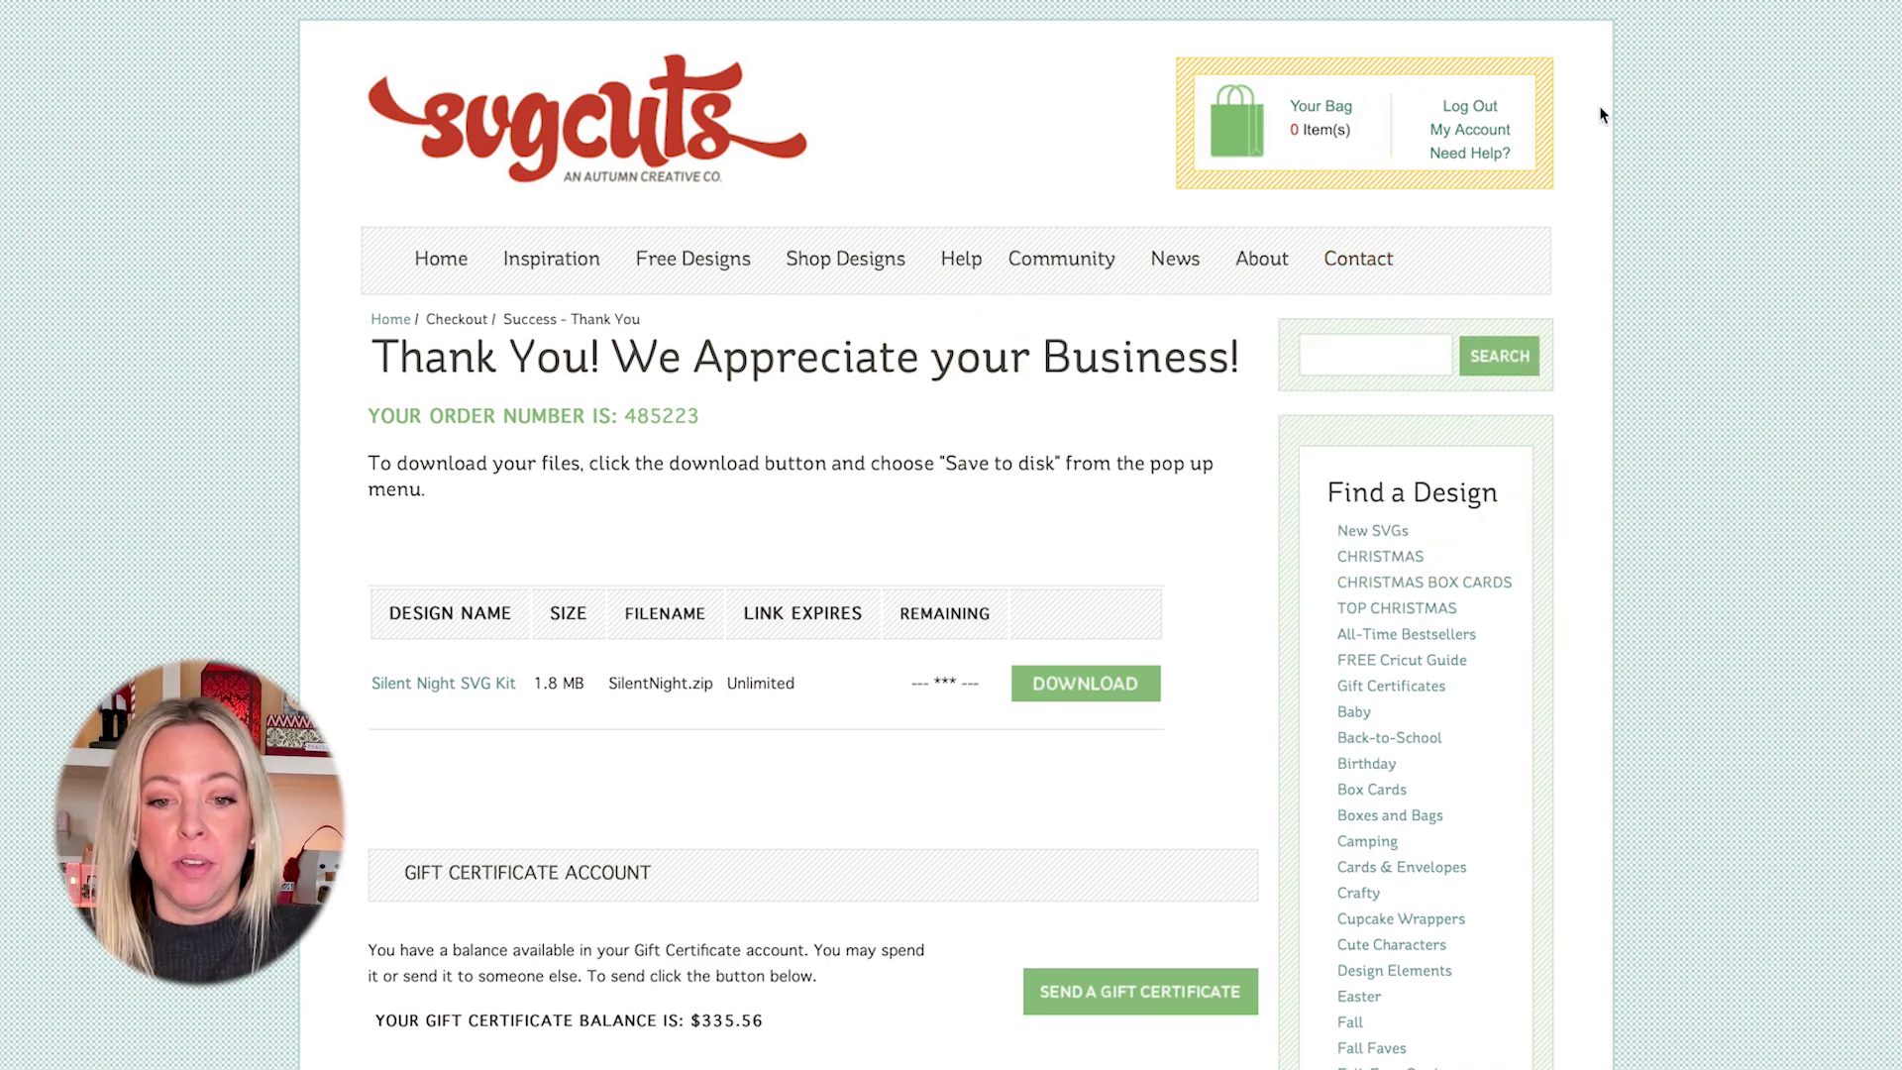
Step: Go to My Account and view the newest order in Previous Orders
{"action": "left_click", "coordinate": [1470, 130]}
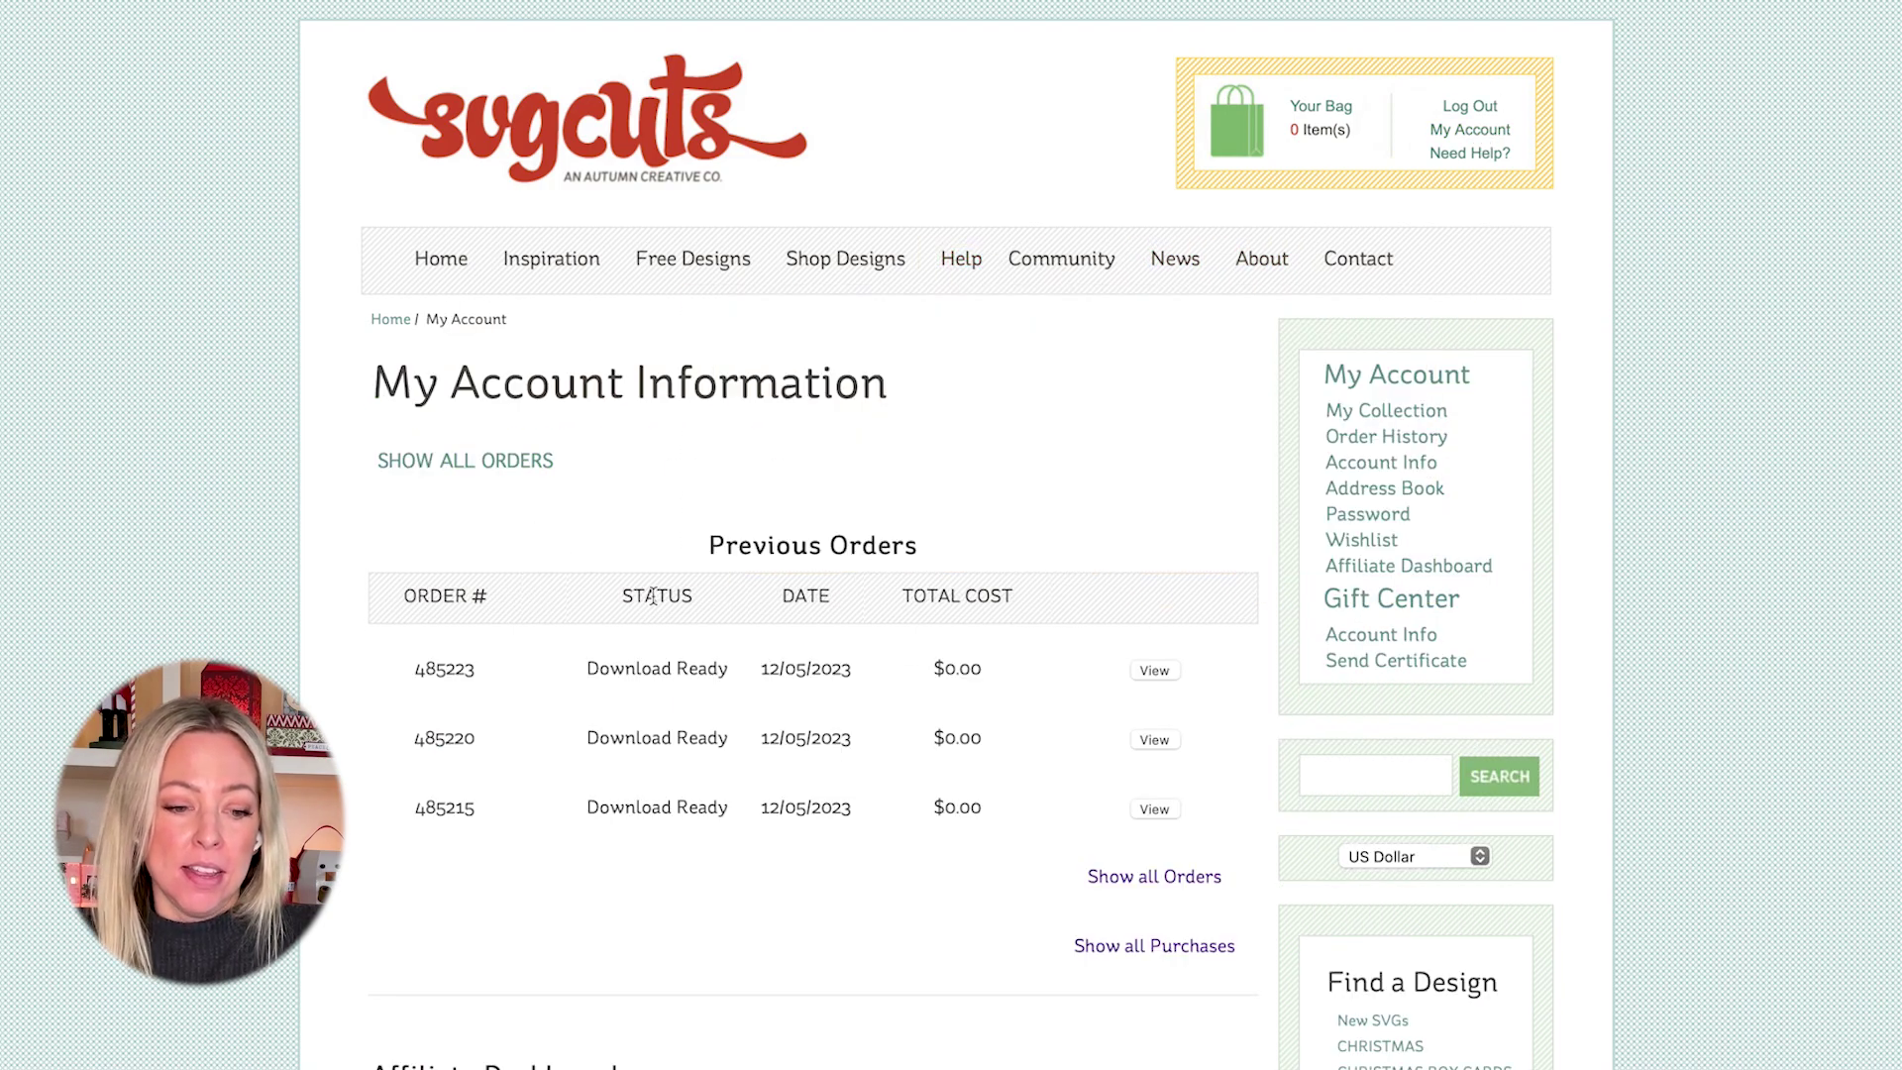
{"action": "left_click", "coordinate": [1153, 672]}
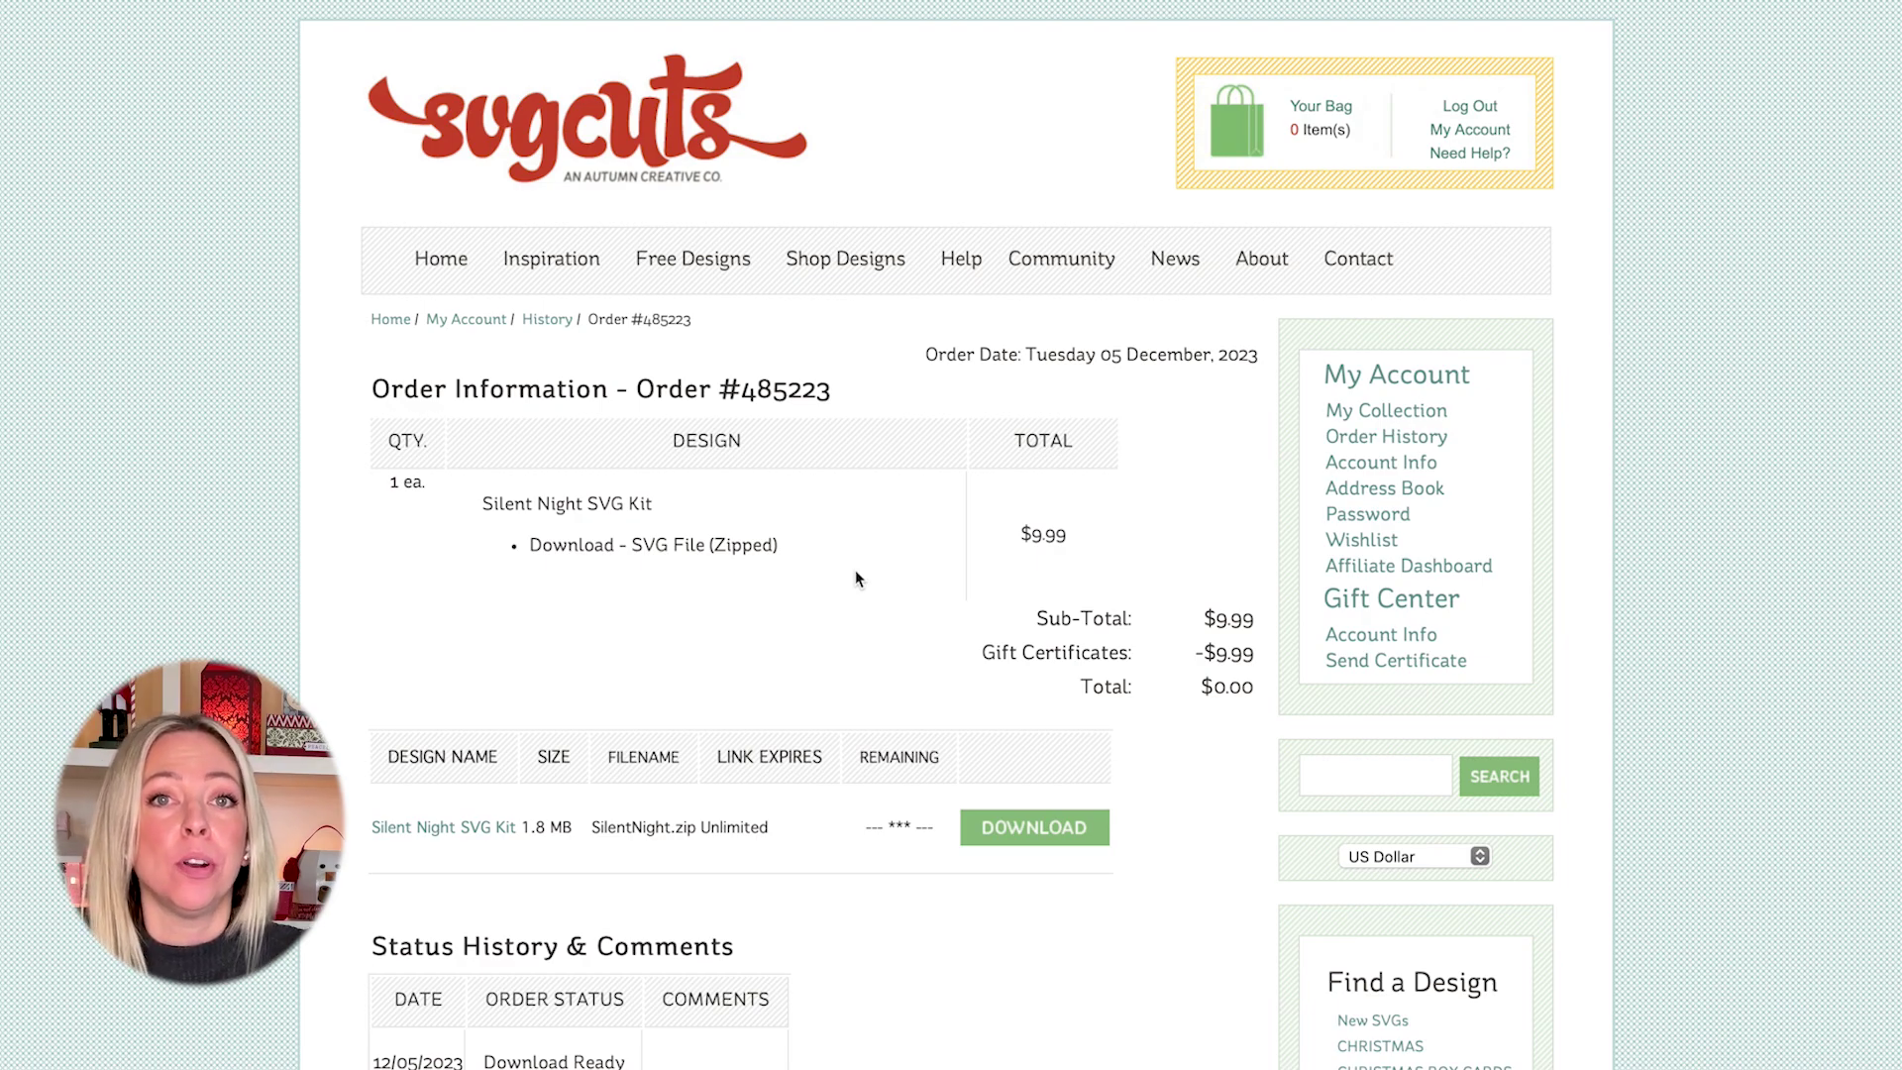
Step: Download SilentNight.zip from the order's file row and switch to Finder
{"action": "left_click", "coordinate": [1052, 830]}
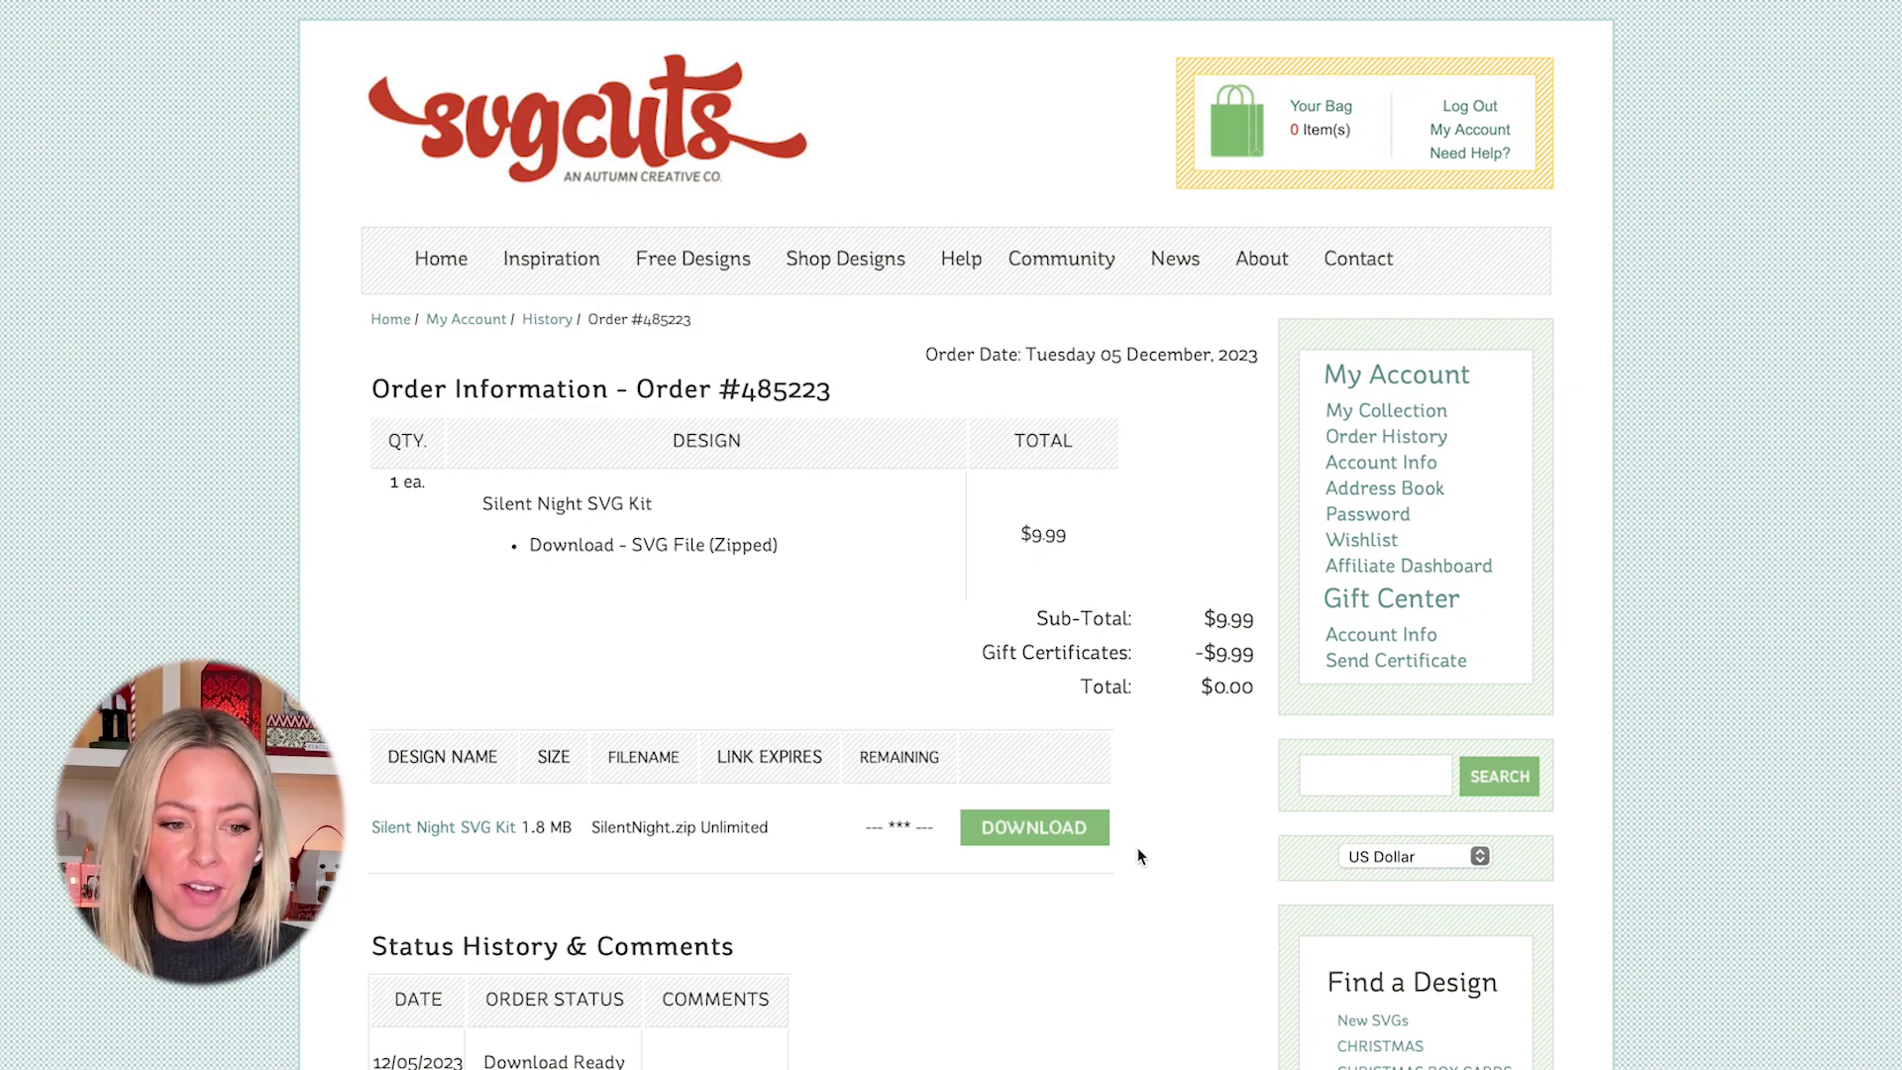
{"action": "mouse_move", "coordinate": [845, 260]}
{"action": "key", "text": "super+Tab"}
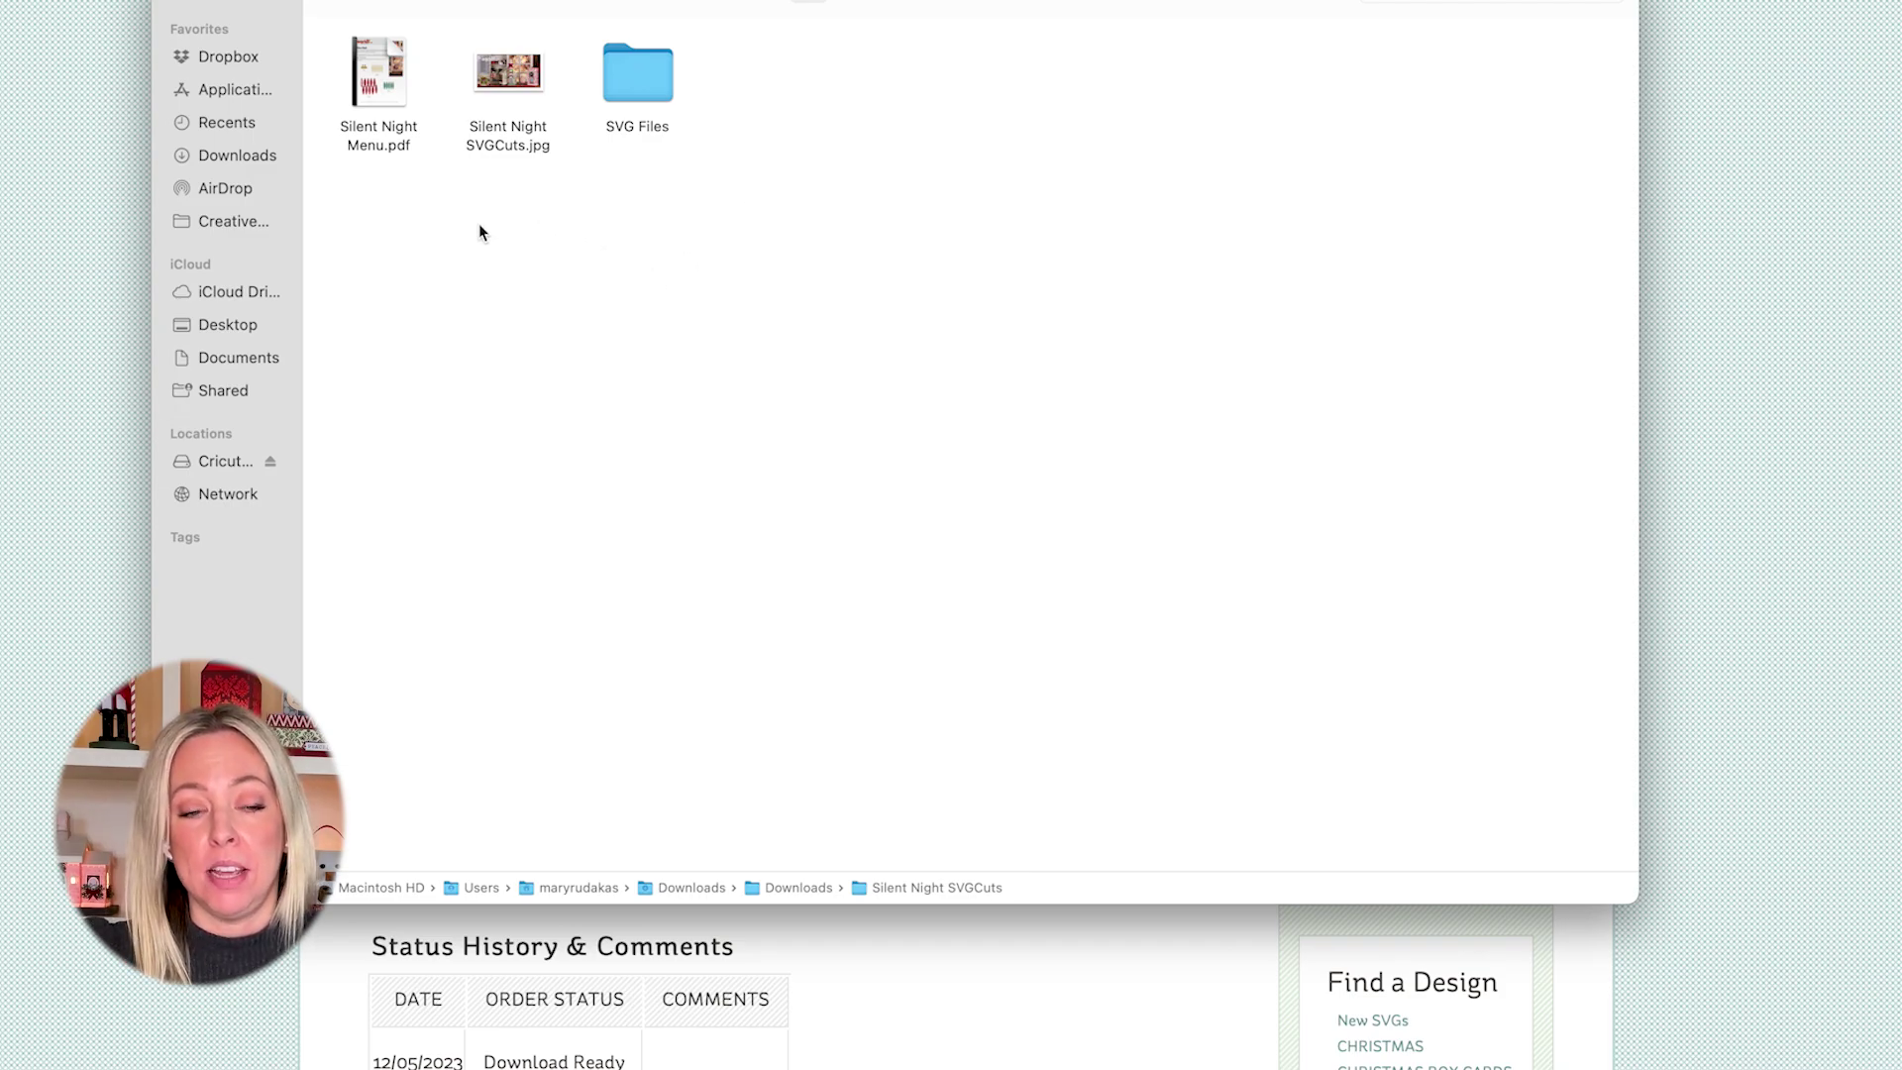
Step: Look over the Silent Night SVGCuts folder: menu PDF, preview JPG and SVG Files
{"action": "mouse_move", "coordinate": [393, 111]}
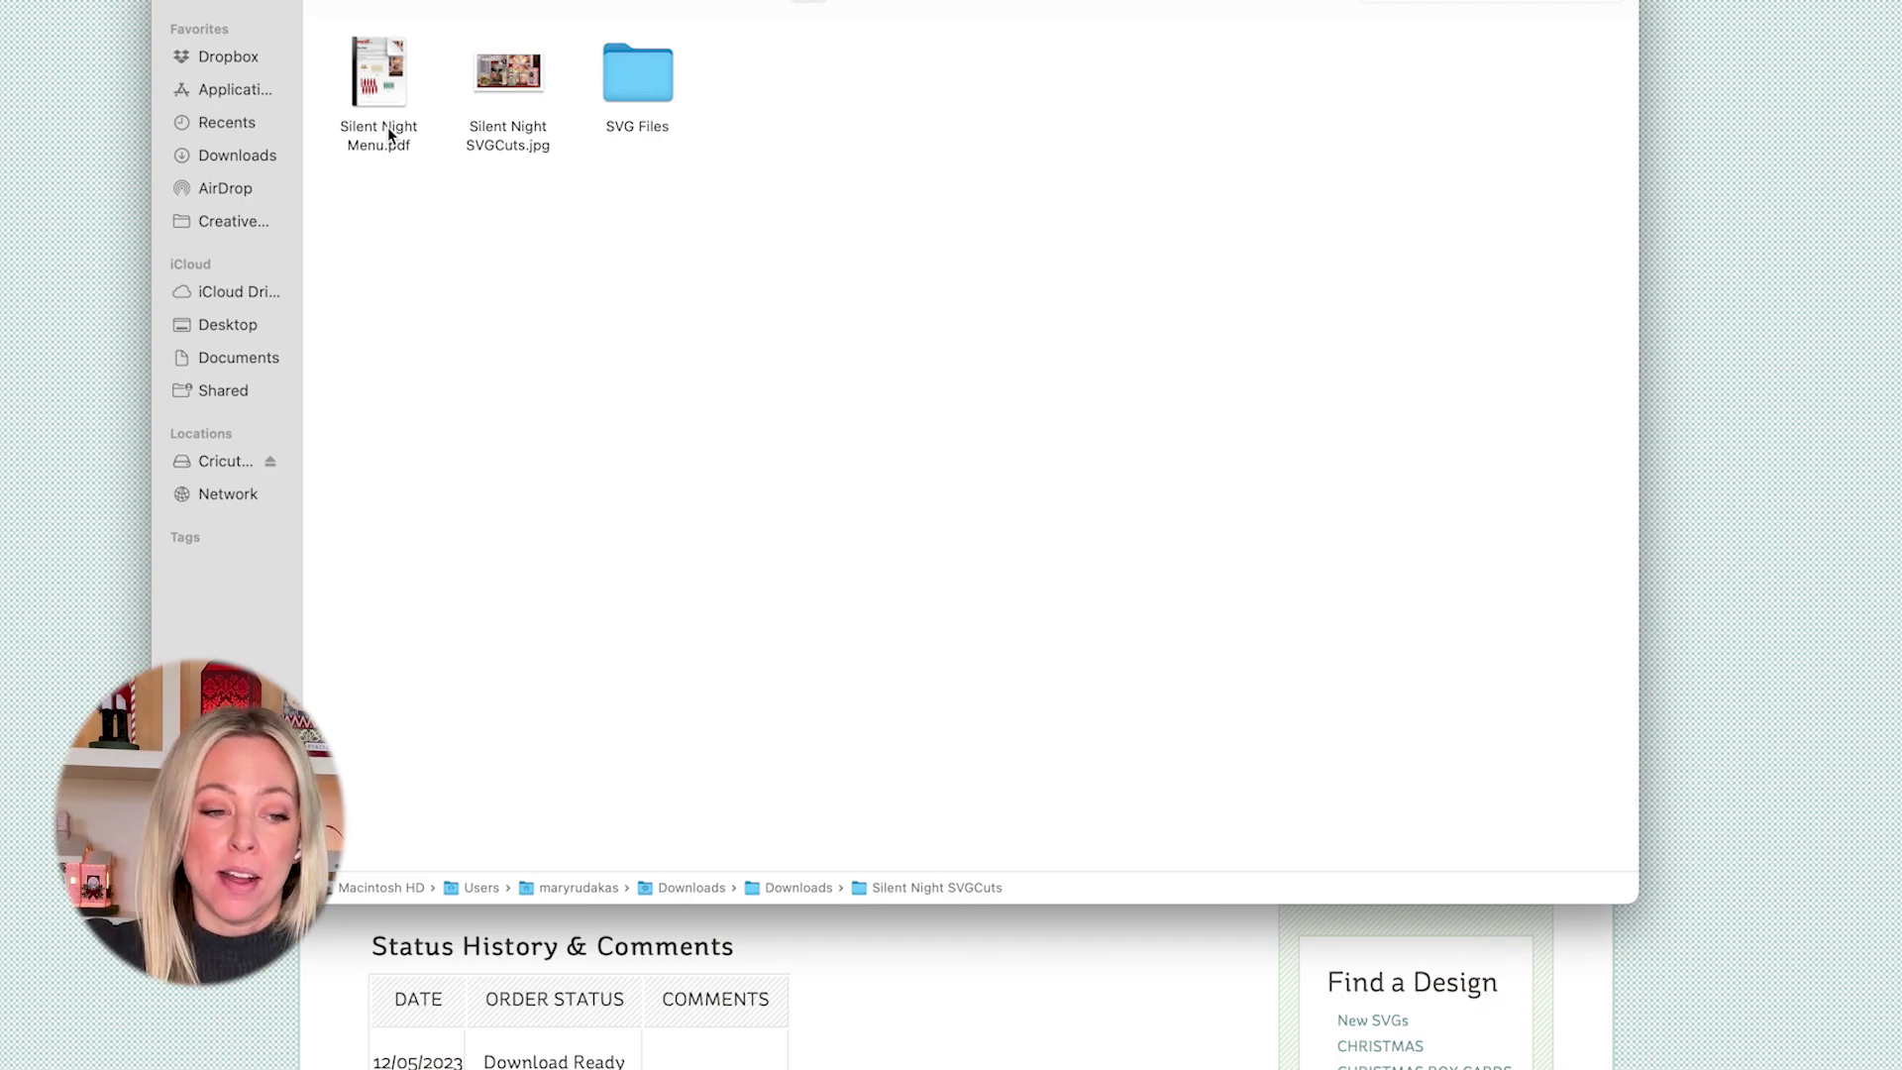
Step: Open Silent Night Menu.pdf in Acrobat and scroll past Ball Ornament to the Church page
{"action": "left_click", "coordinate": [388, 127]}
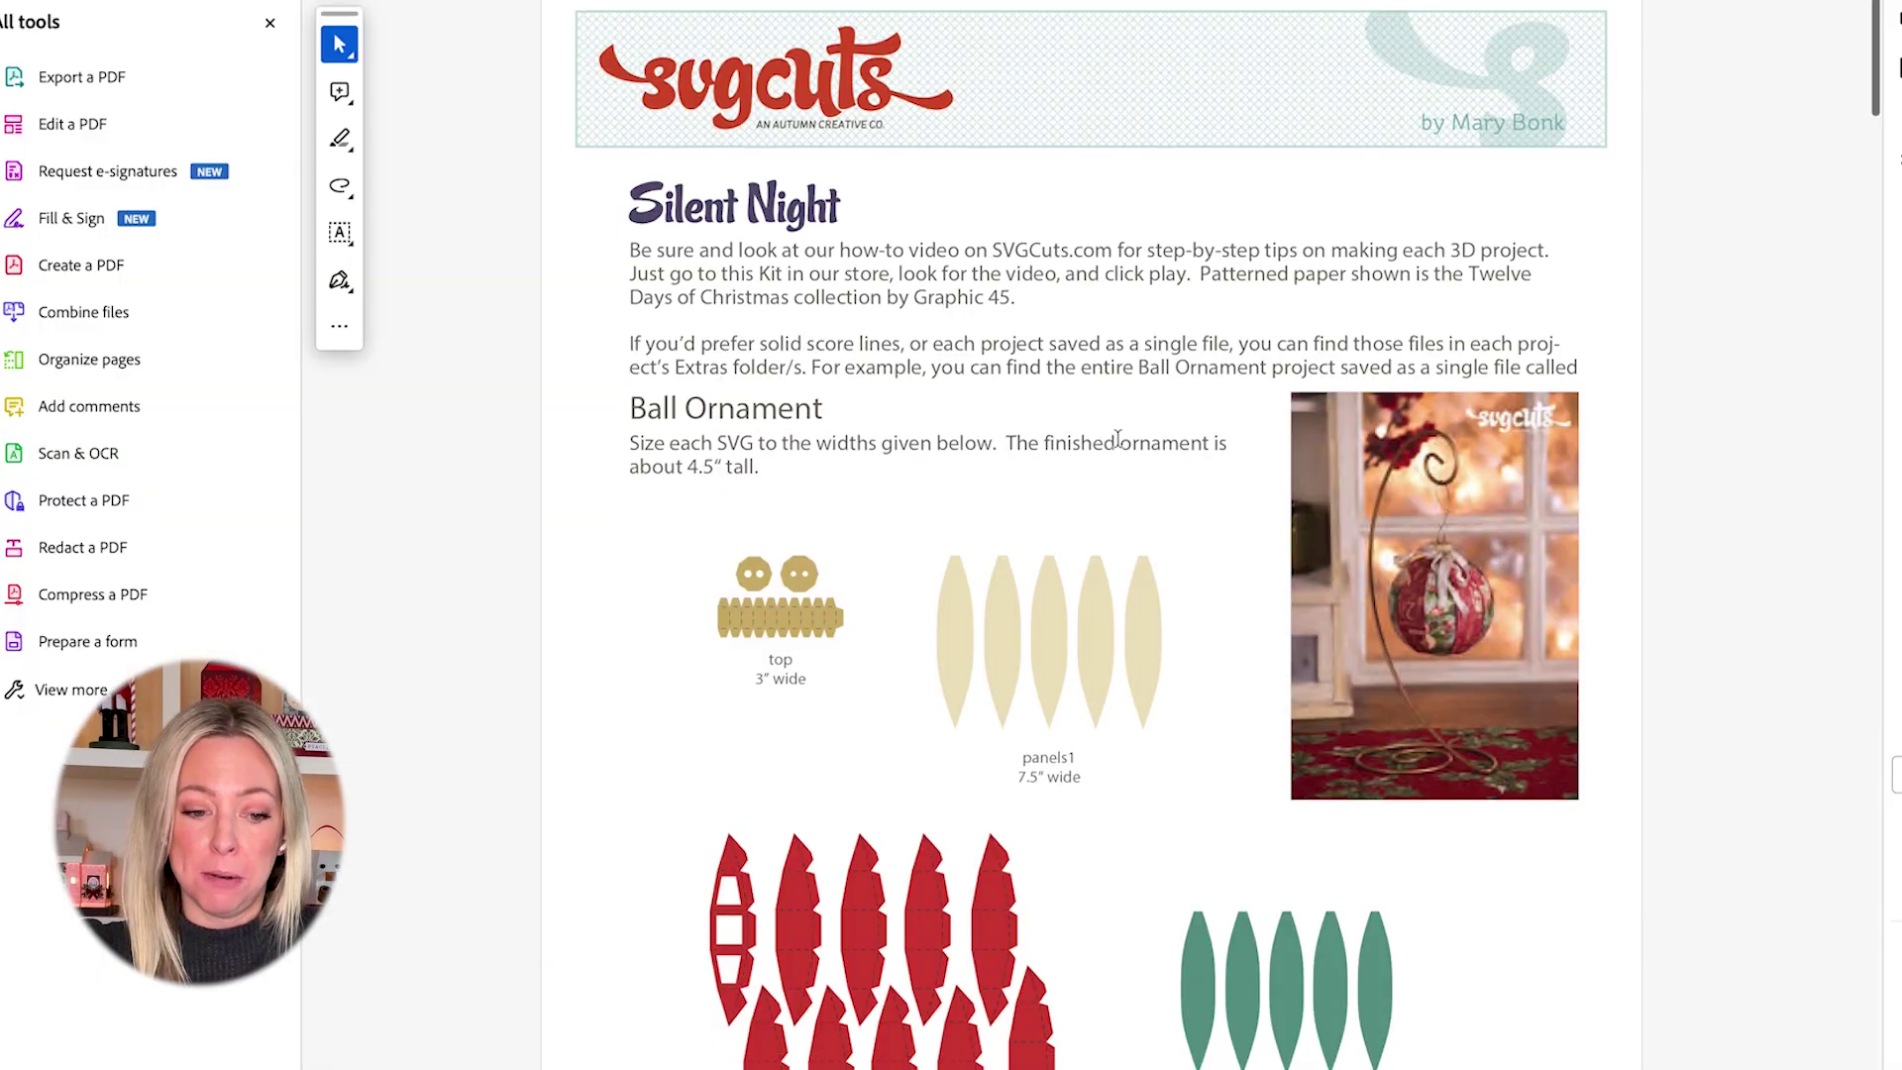
{"action": "scroll", "coordinate": [1117, 438], "scroll_direction": "down", "scroll_amount": 5}
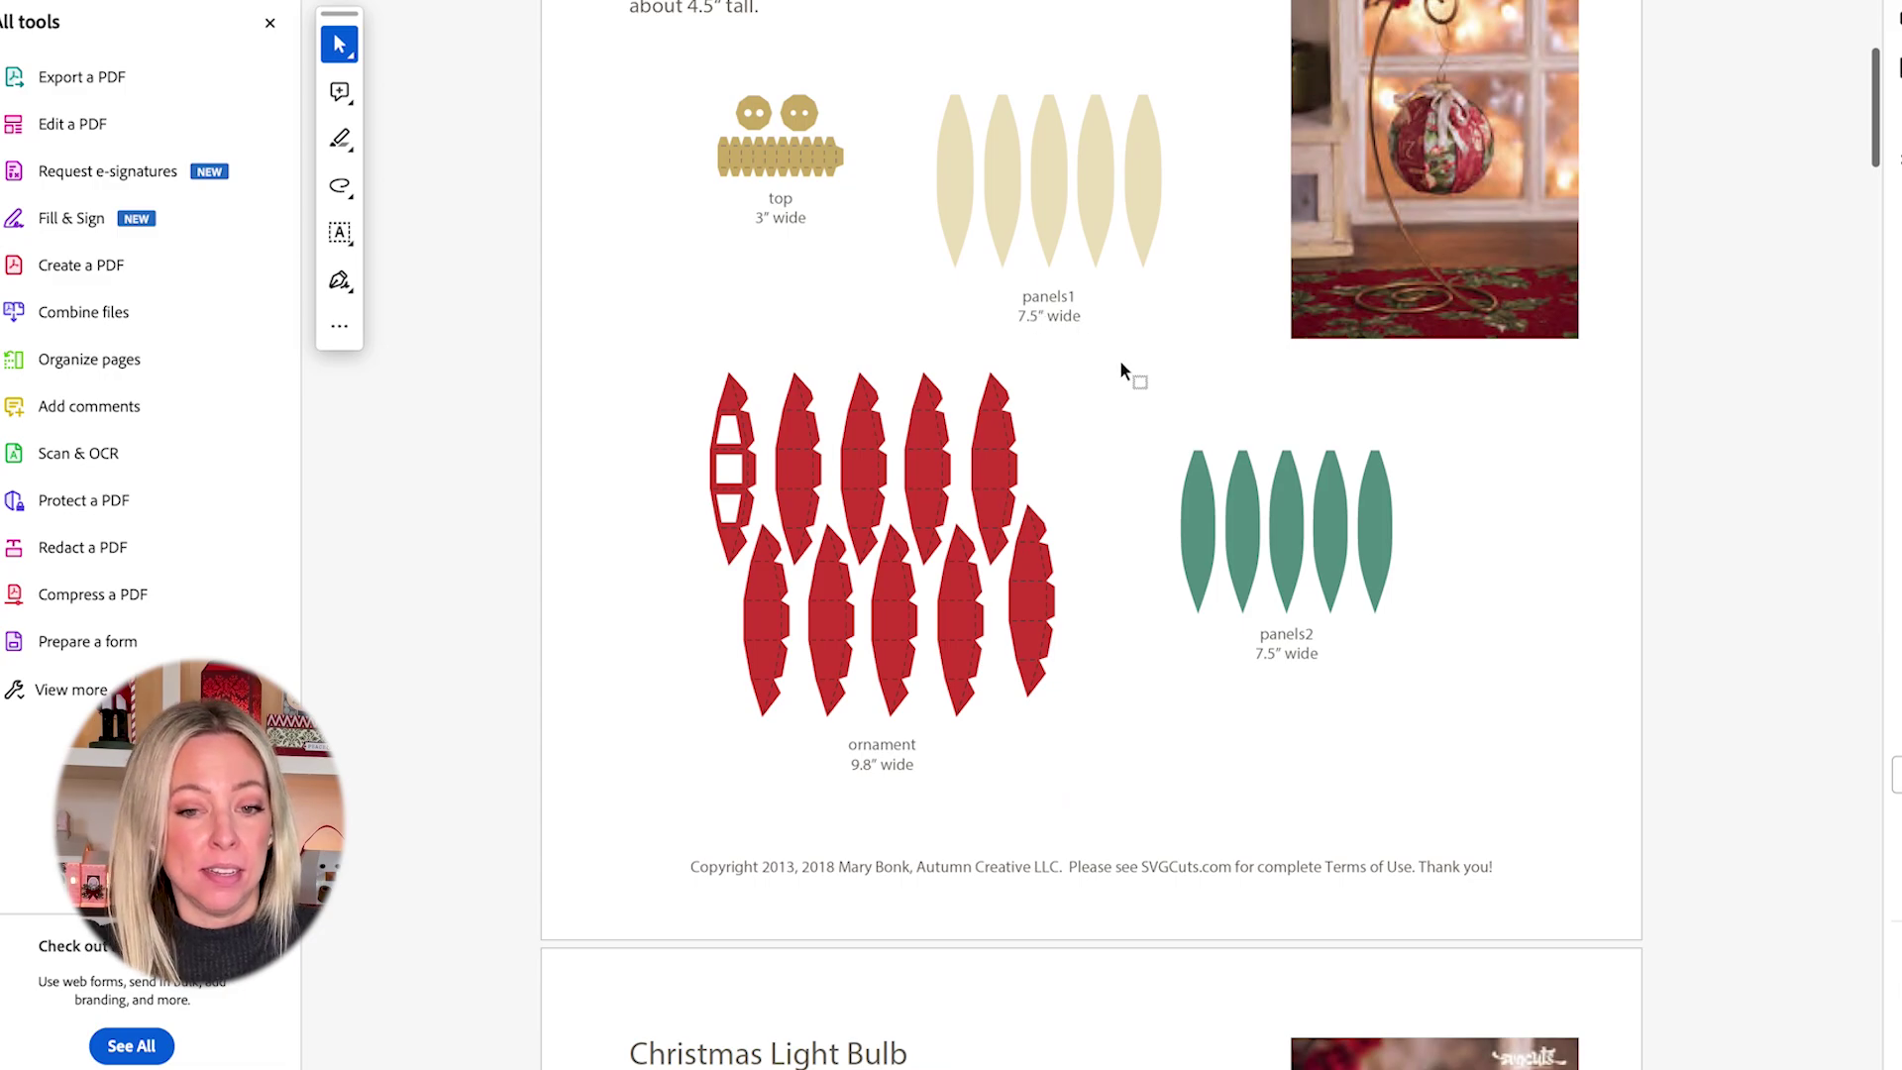
{"action": "scroll", "coordinate": [1129, 371], "scroll_direction": "down", "scroll_amount": 1}
{"action": "scroll", "coordinate": [1129, 371], "scroll_direction": "up", "scroll_amount": 2}
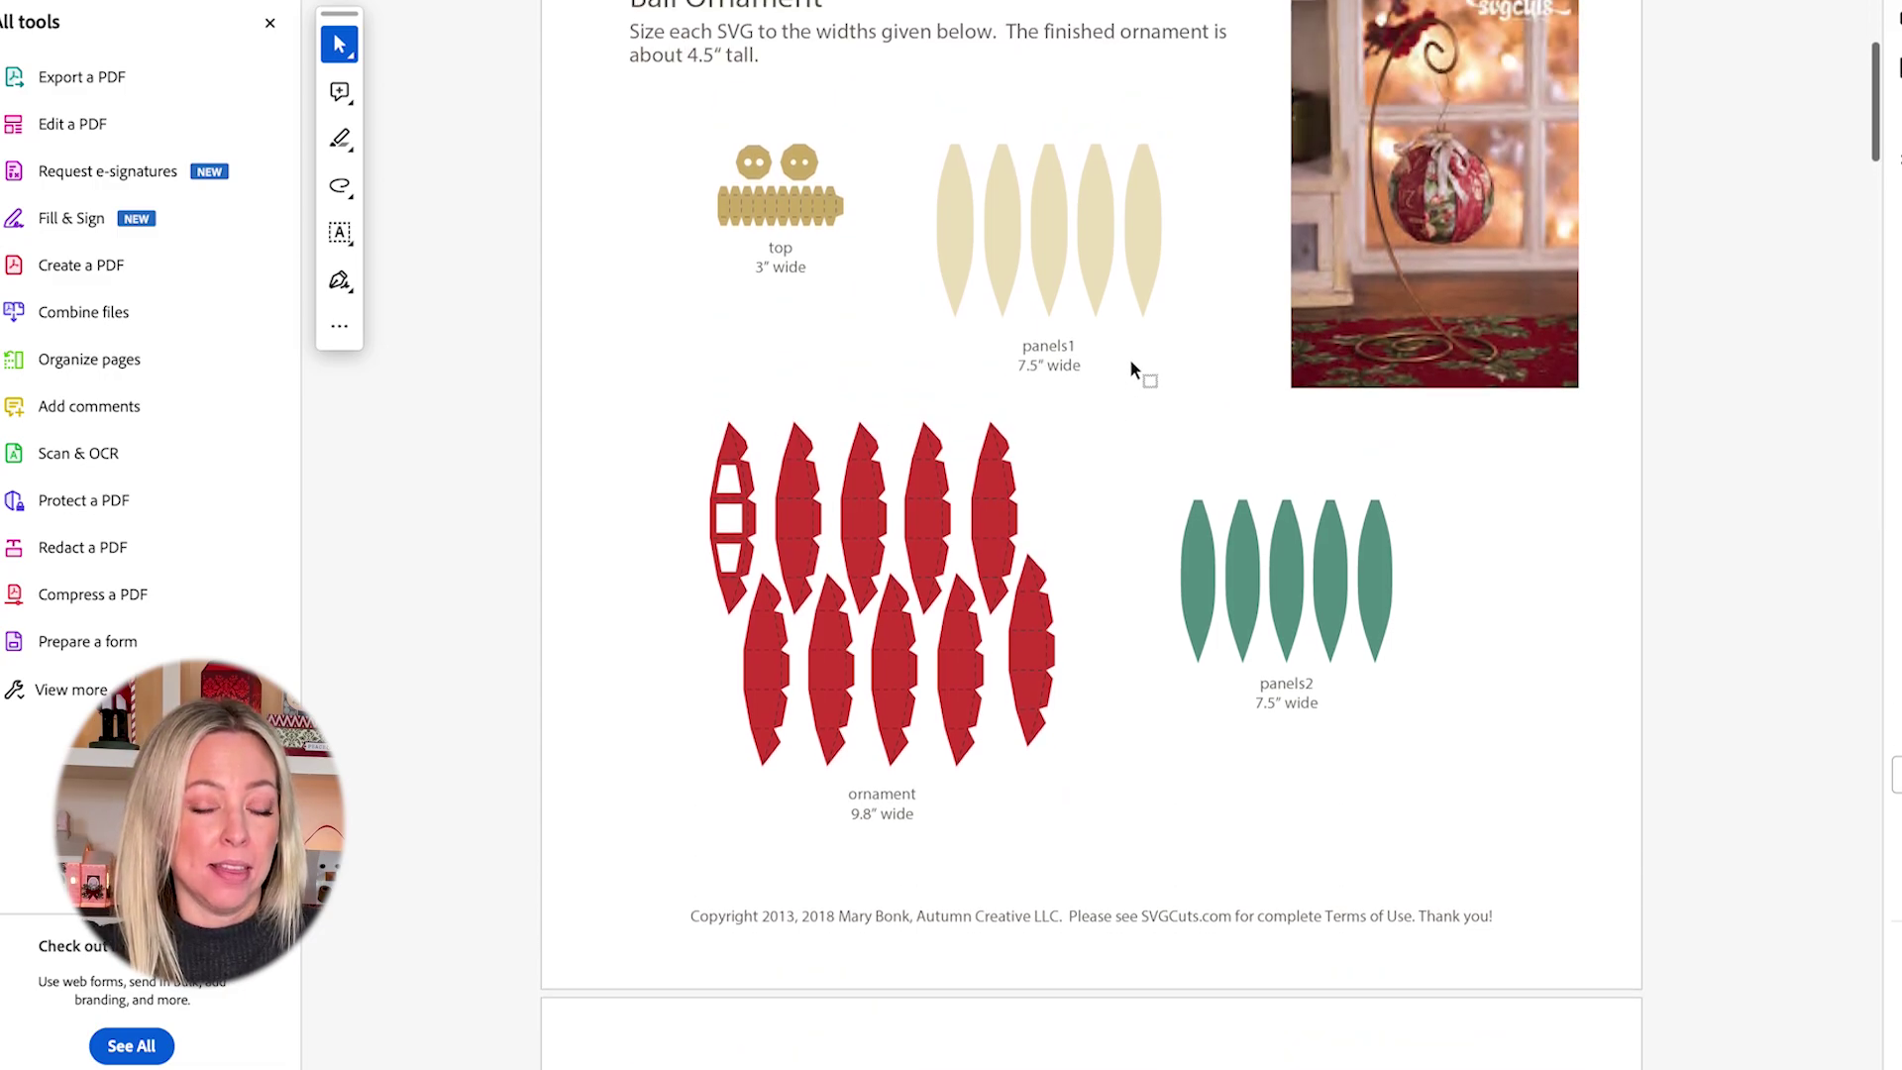
{"action": "scroll", "coordinate": [1132, 370], "scroll_direction": "up", "scroll_amount": 3}
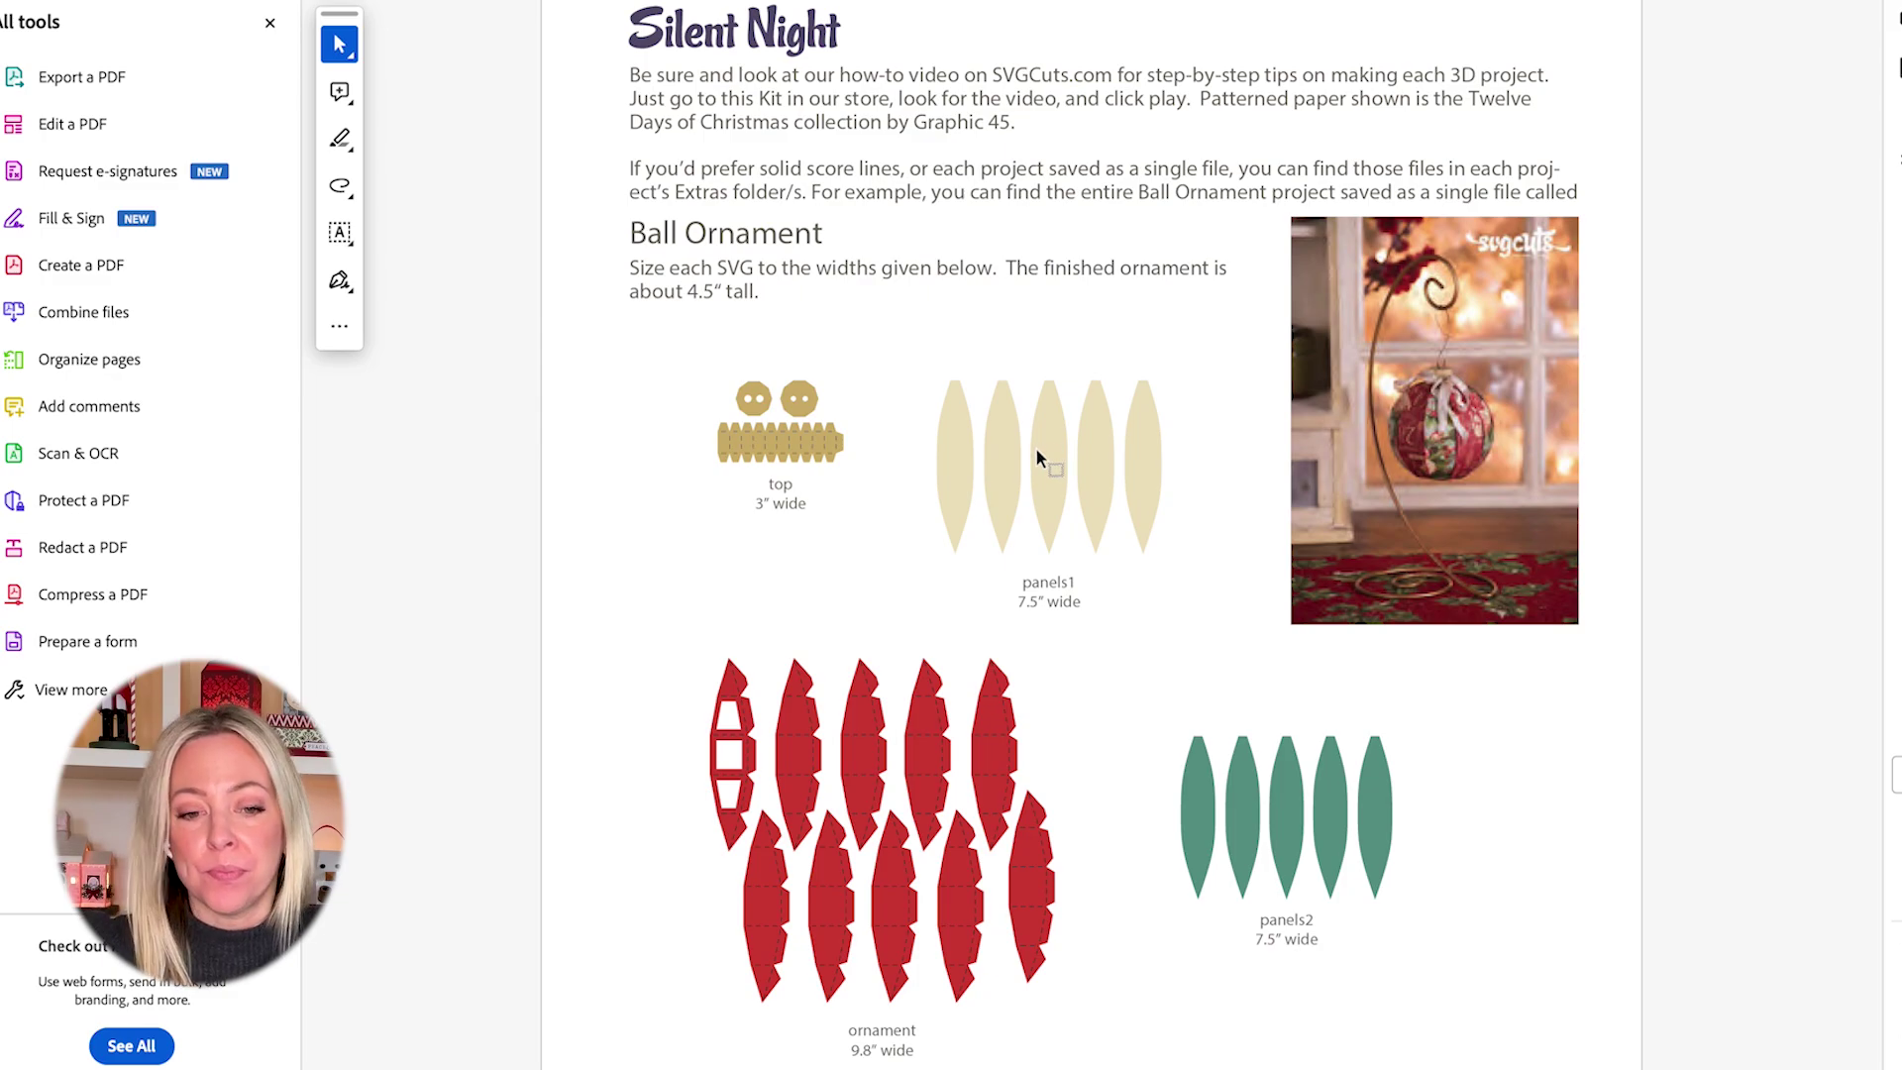
{"action": "scroll", "coordinate": [1190, 451], "scroll_direction": "down", "scroll_amount": 2}
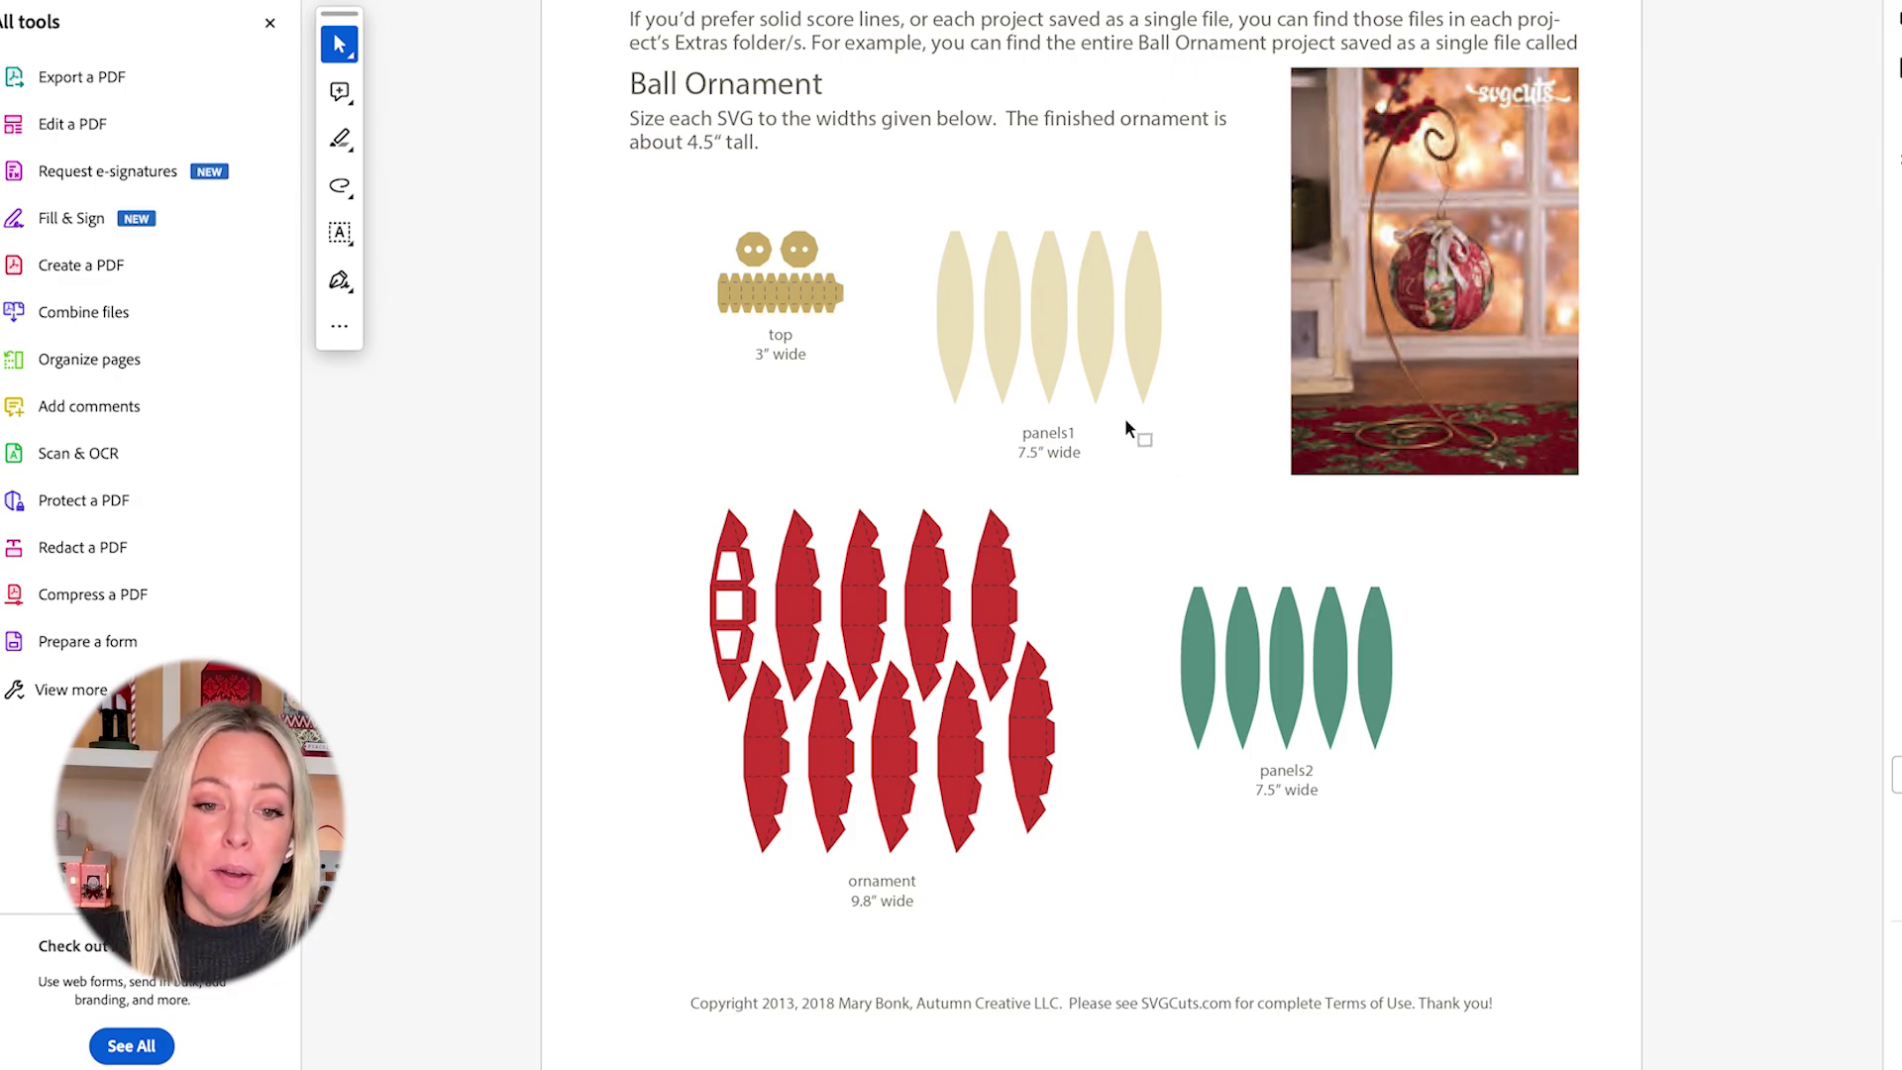
{"action": "scroll", "coordinate": [1126, 424], "scroll_direction": "down", "scroll_amount": 14}
{"action": "scroll", "coordinate": [1125, 418], "scroll_direction": "down", "scroll_amount": 12}
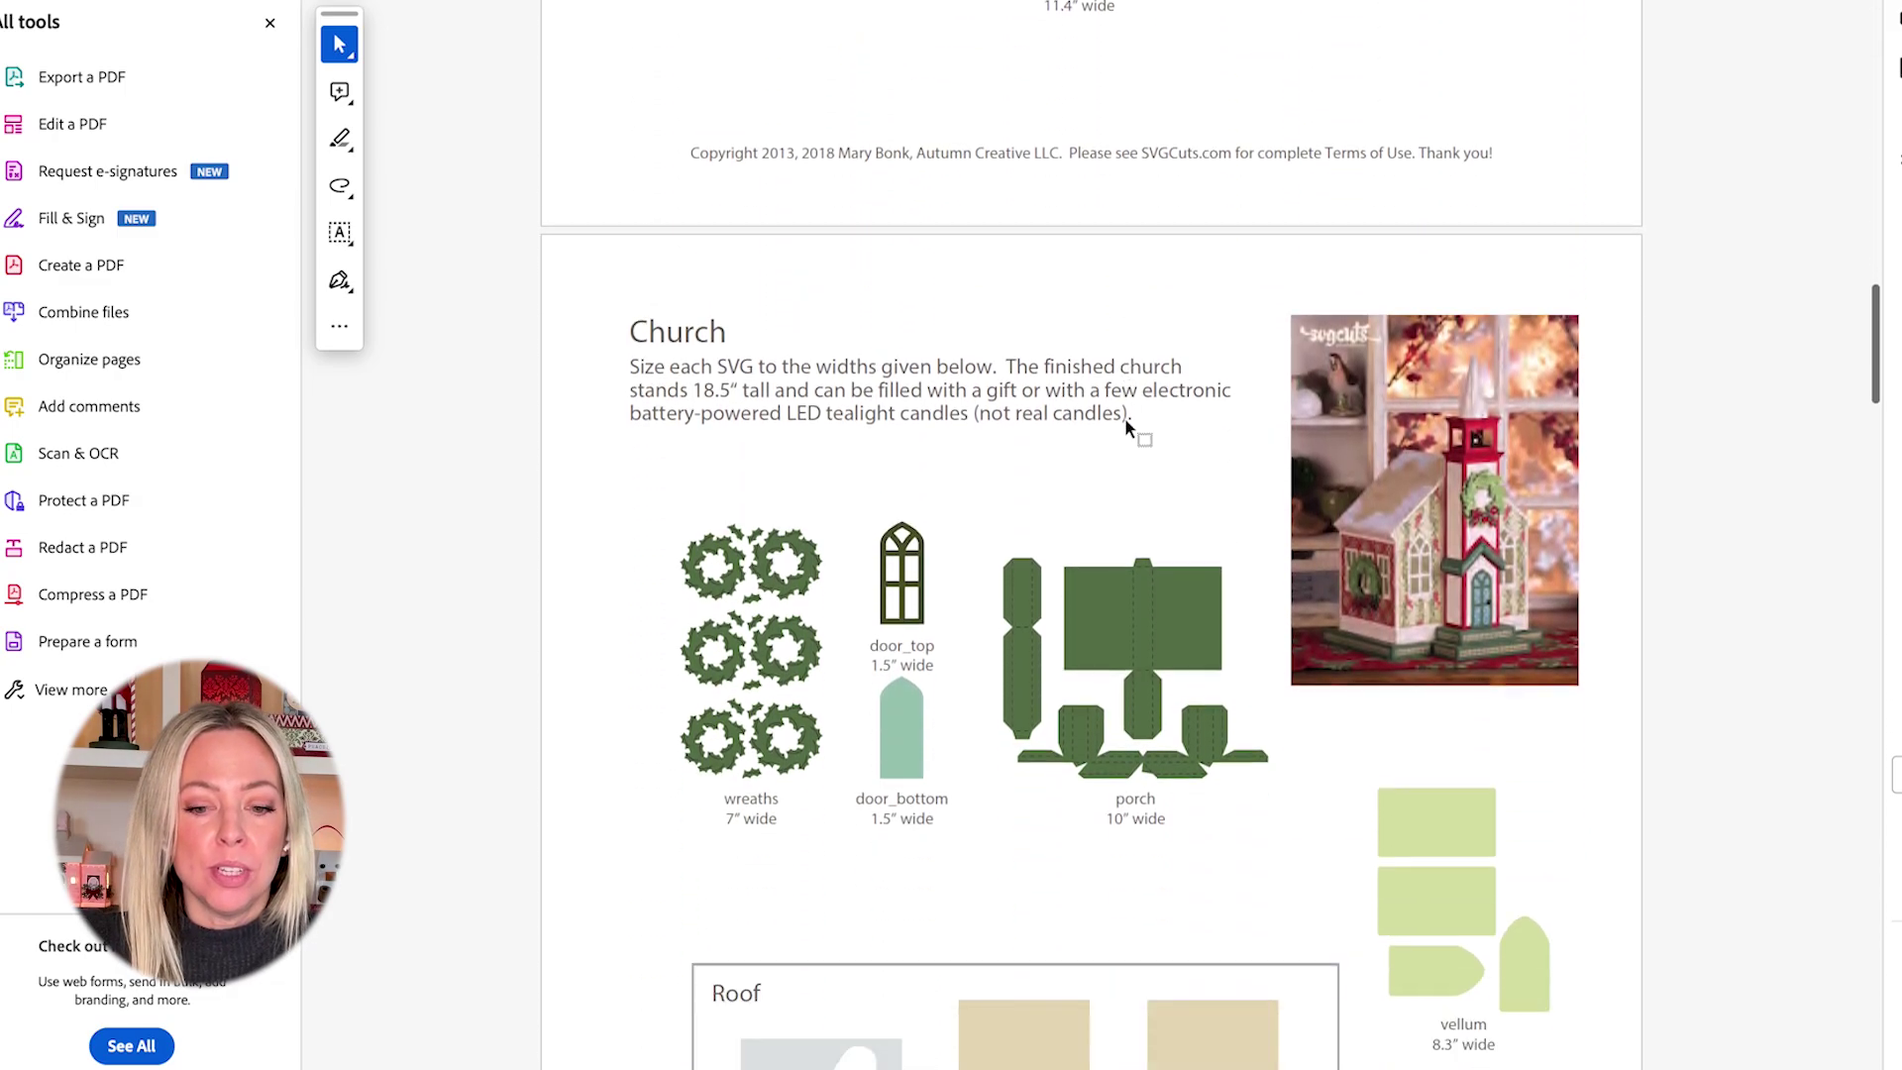
{"action": "scroll", "coordinate": [1126, 421], "scroll_direction": "up", "scroll_amount": 4}
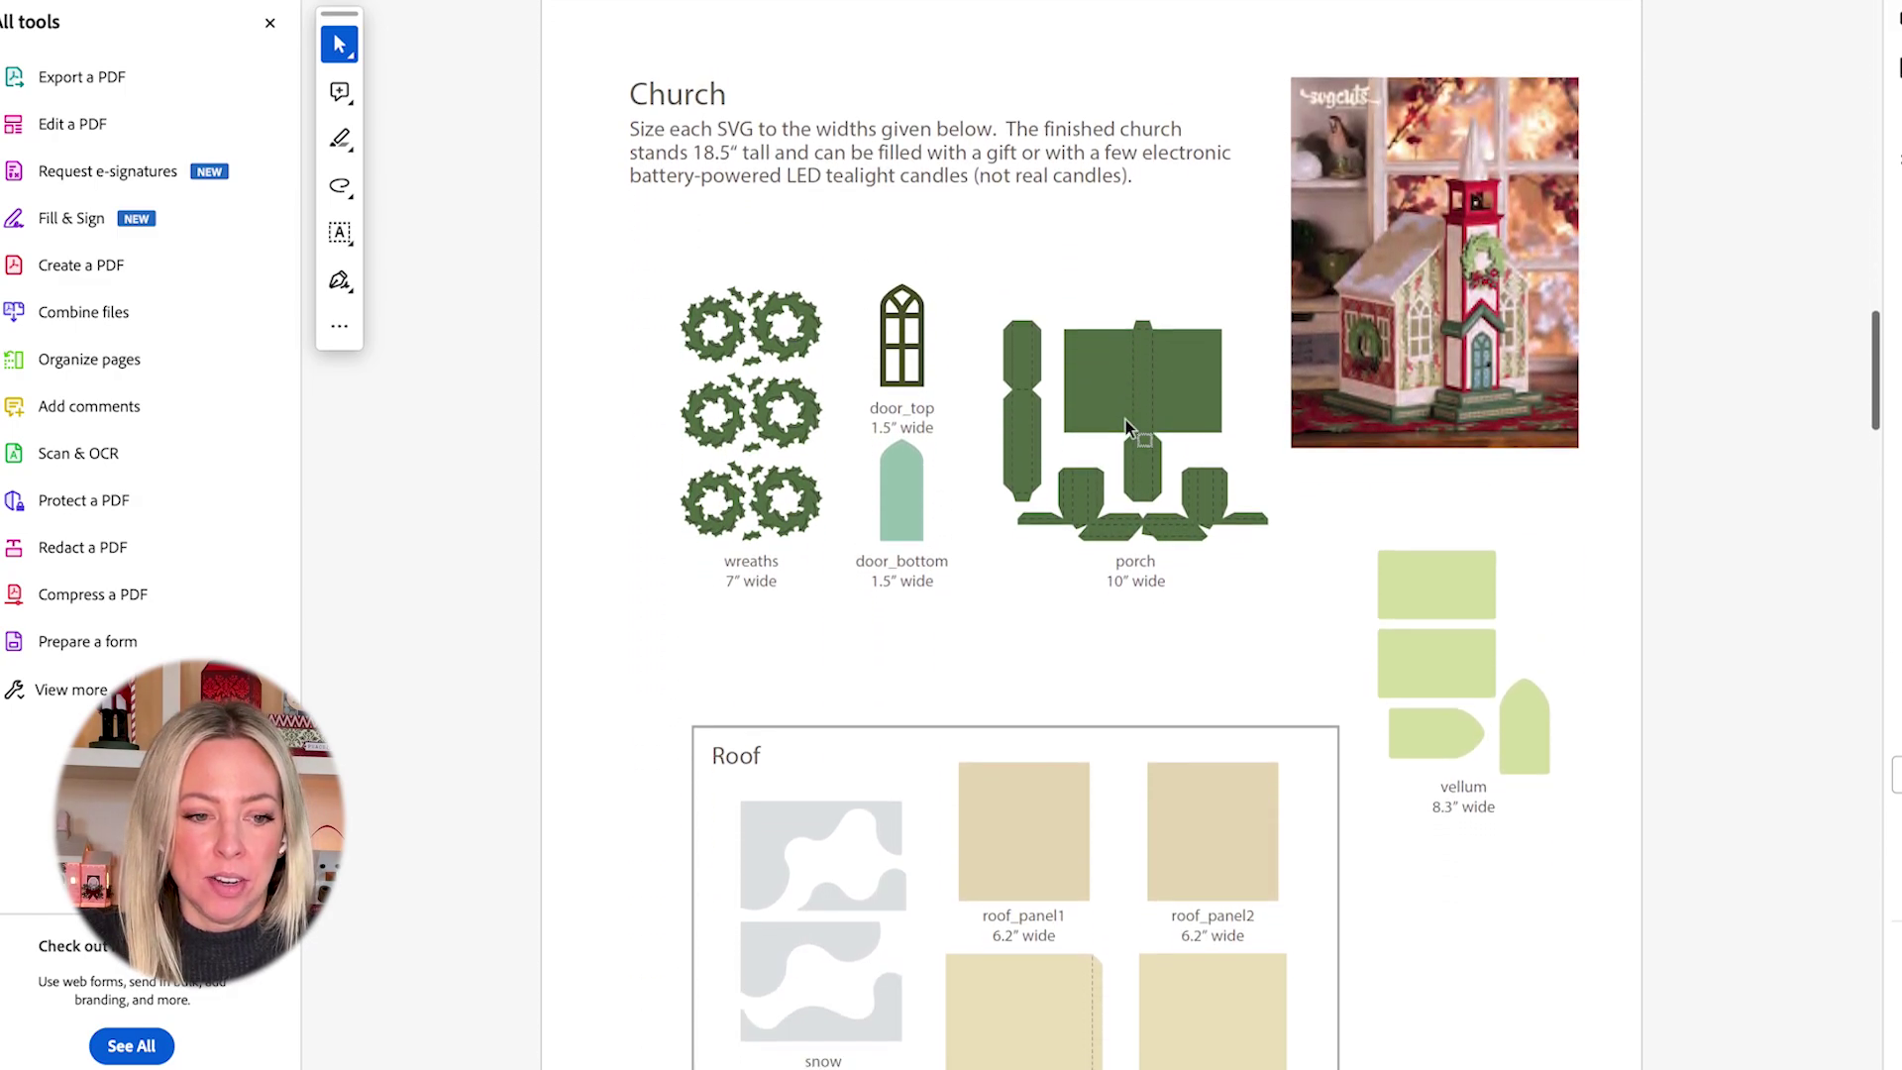
{"action": "scroll", "coordinate": [1109, 408], "scroll_direction": "down", "scroll_amount": 5}
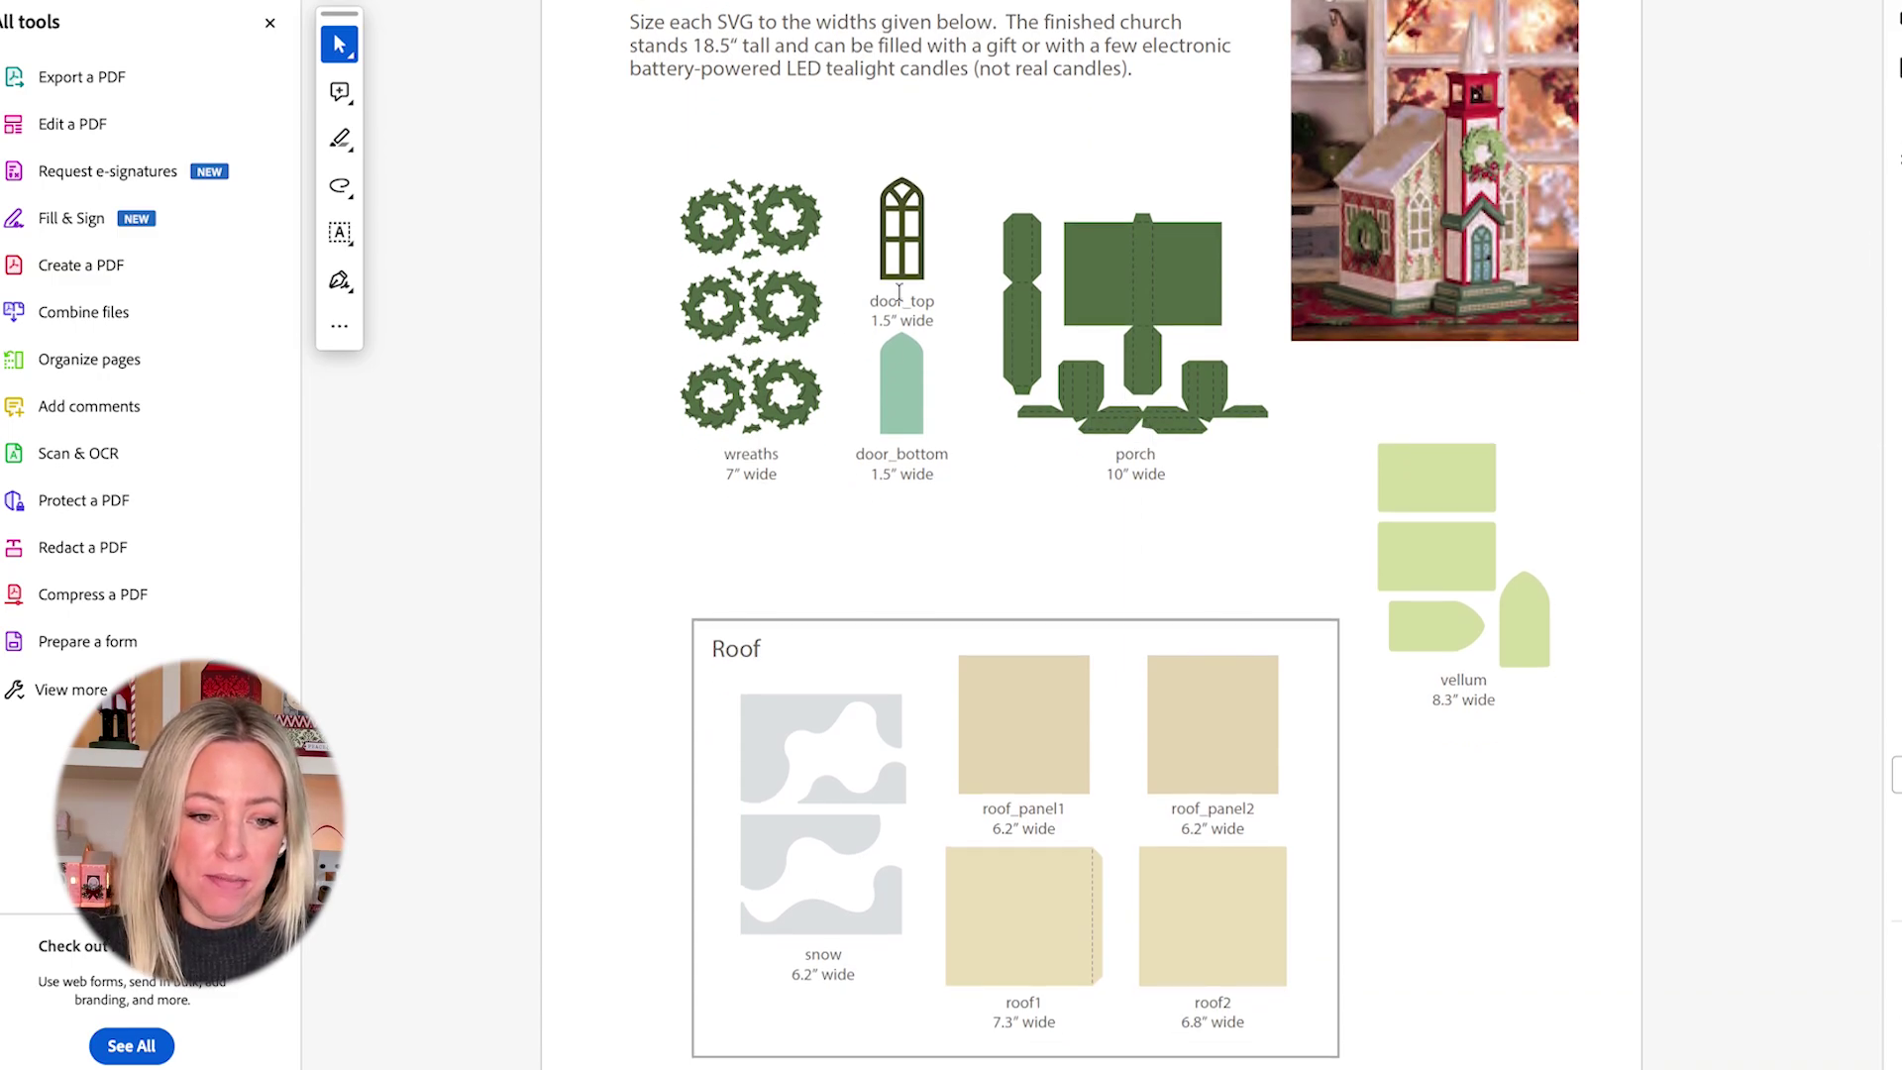
{"action": "scroll", "coordinate": [1367, 433], "scroll_direction": "down", "scroll_amount": 6}
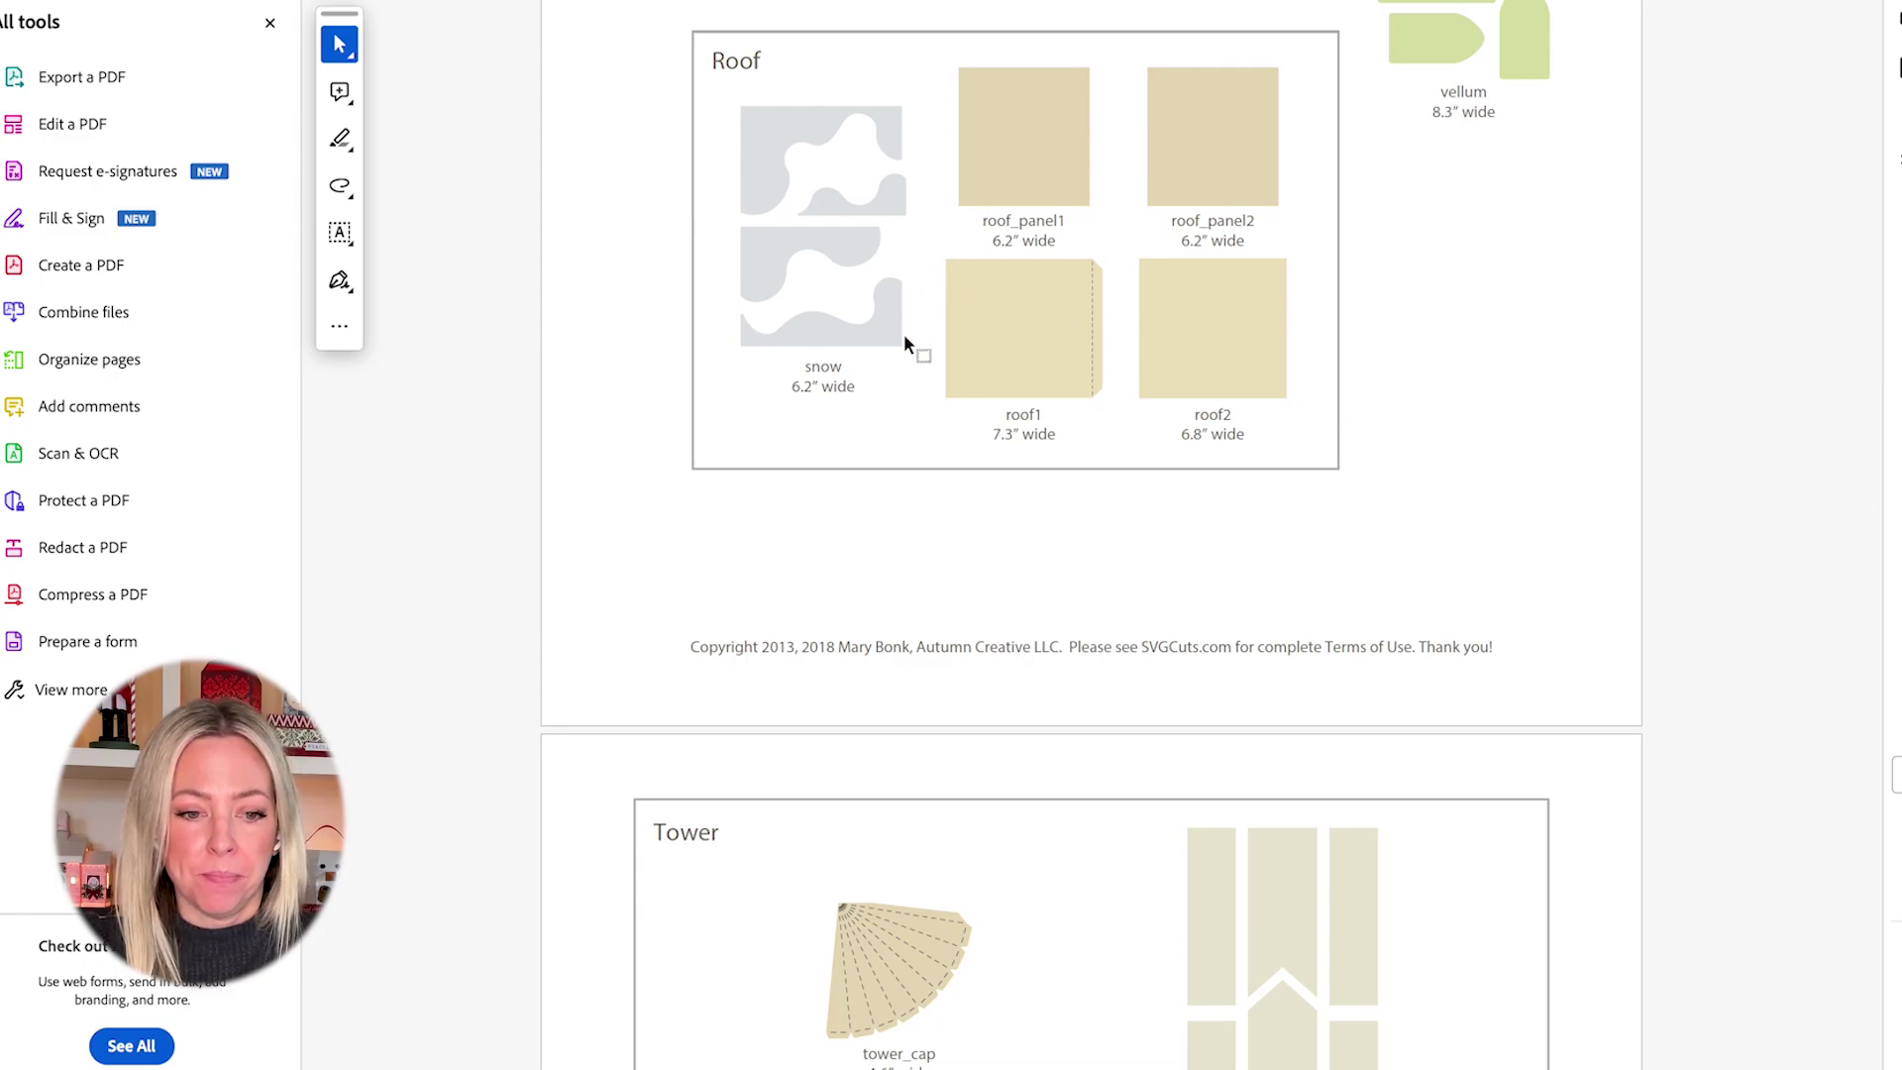
{"action": "scroll", "coordinate": [906, 378], "scroll_direction": "down", "scroll_amount": 7}
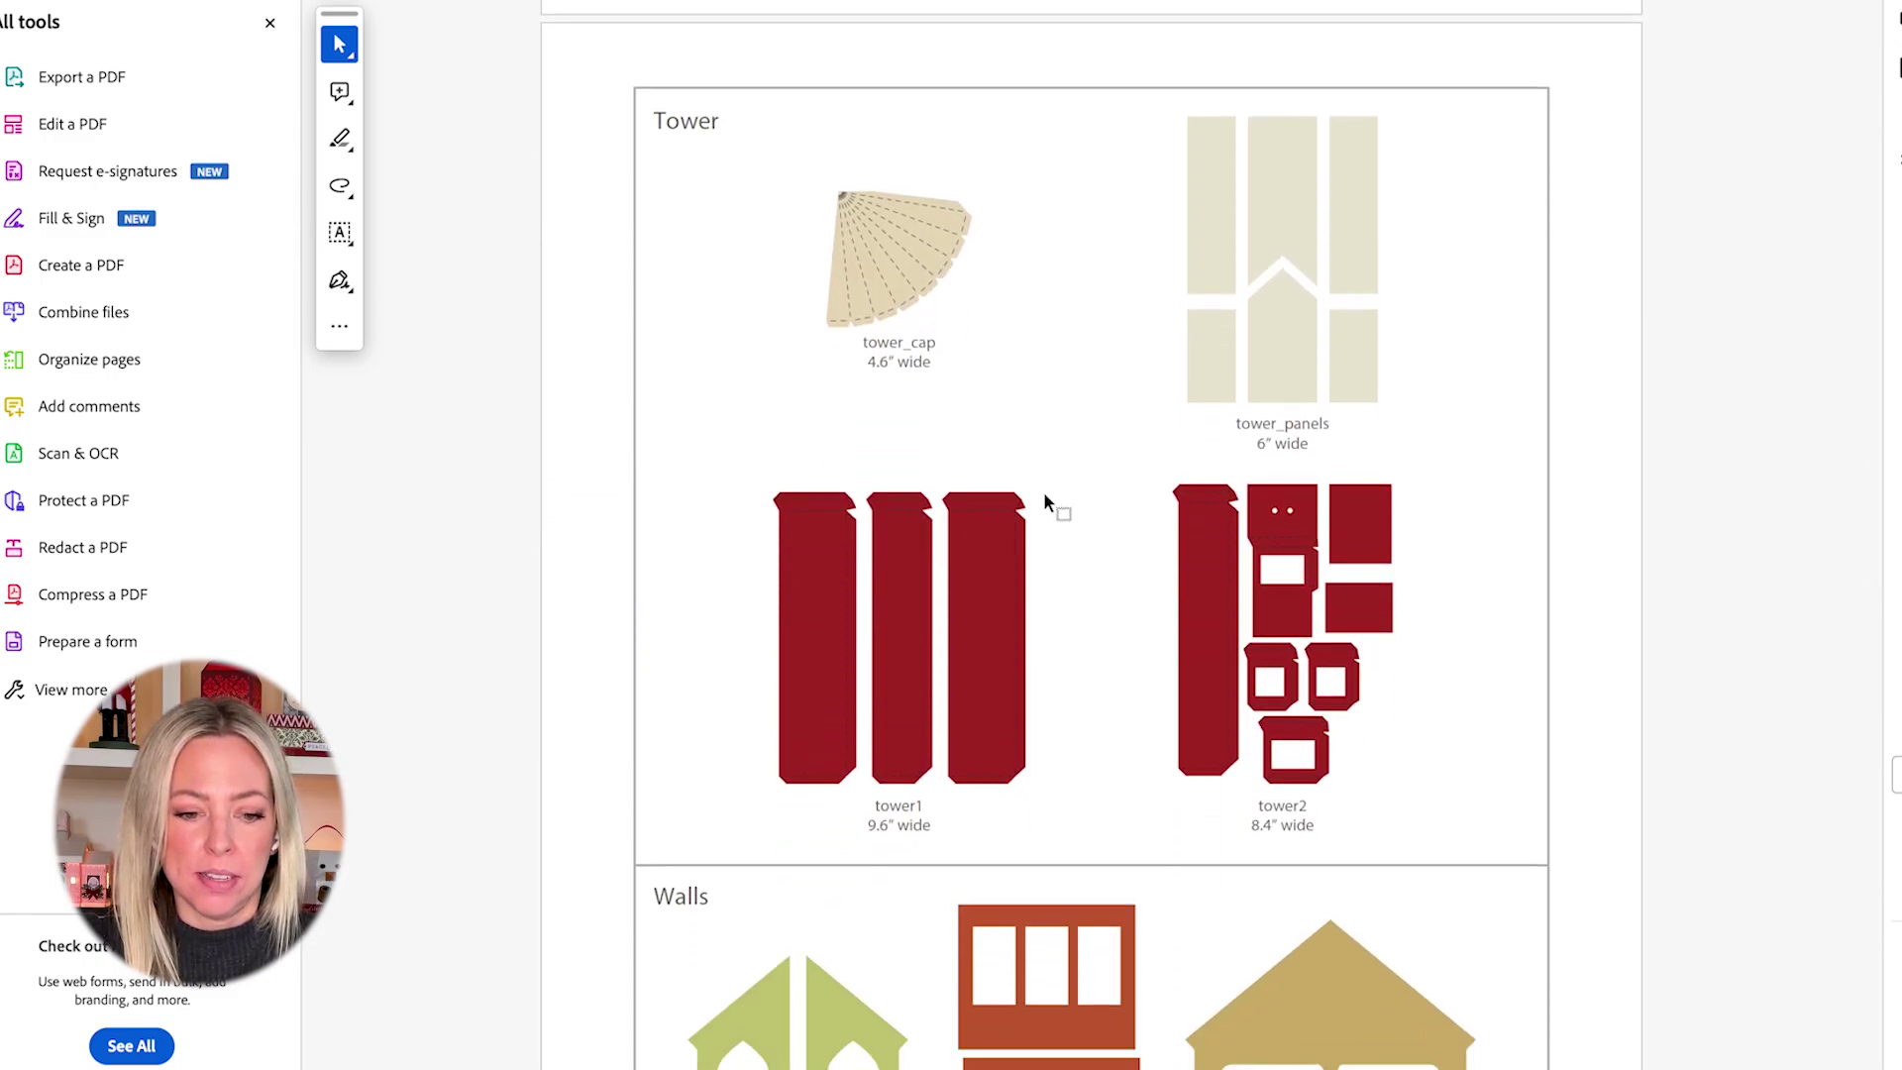
{"action": "scroll", "coordinate": [1086, 510], "scroll_direction": "down", "scroll_amount": 8}
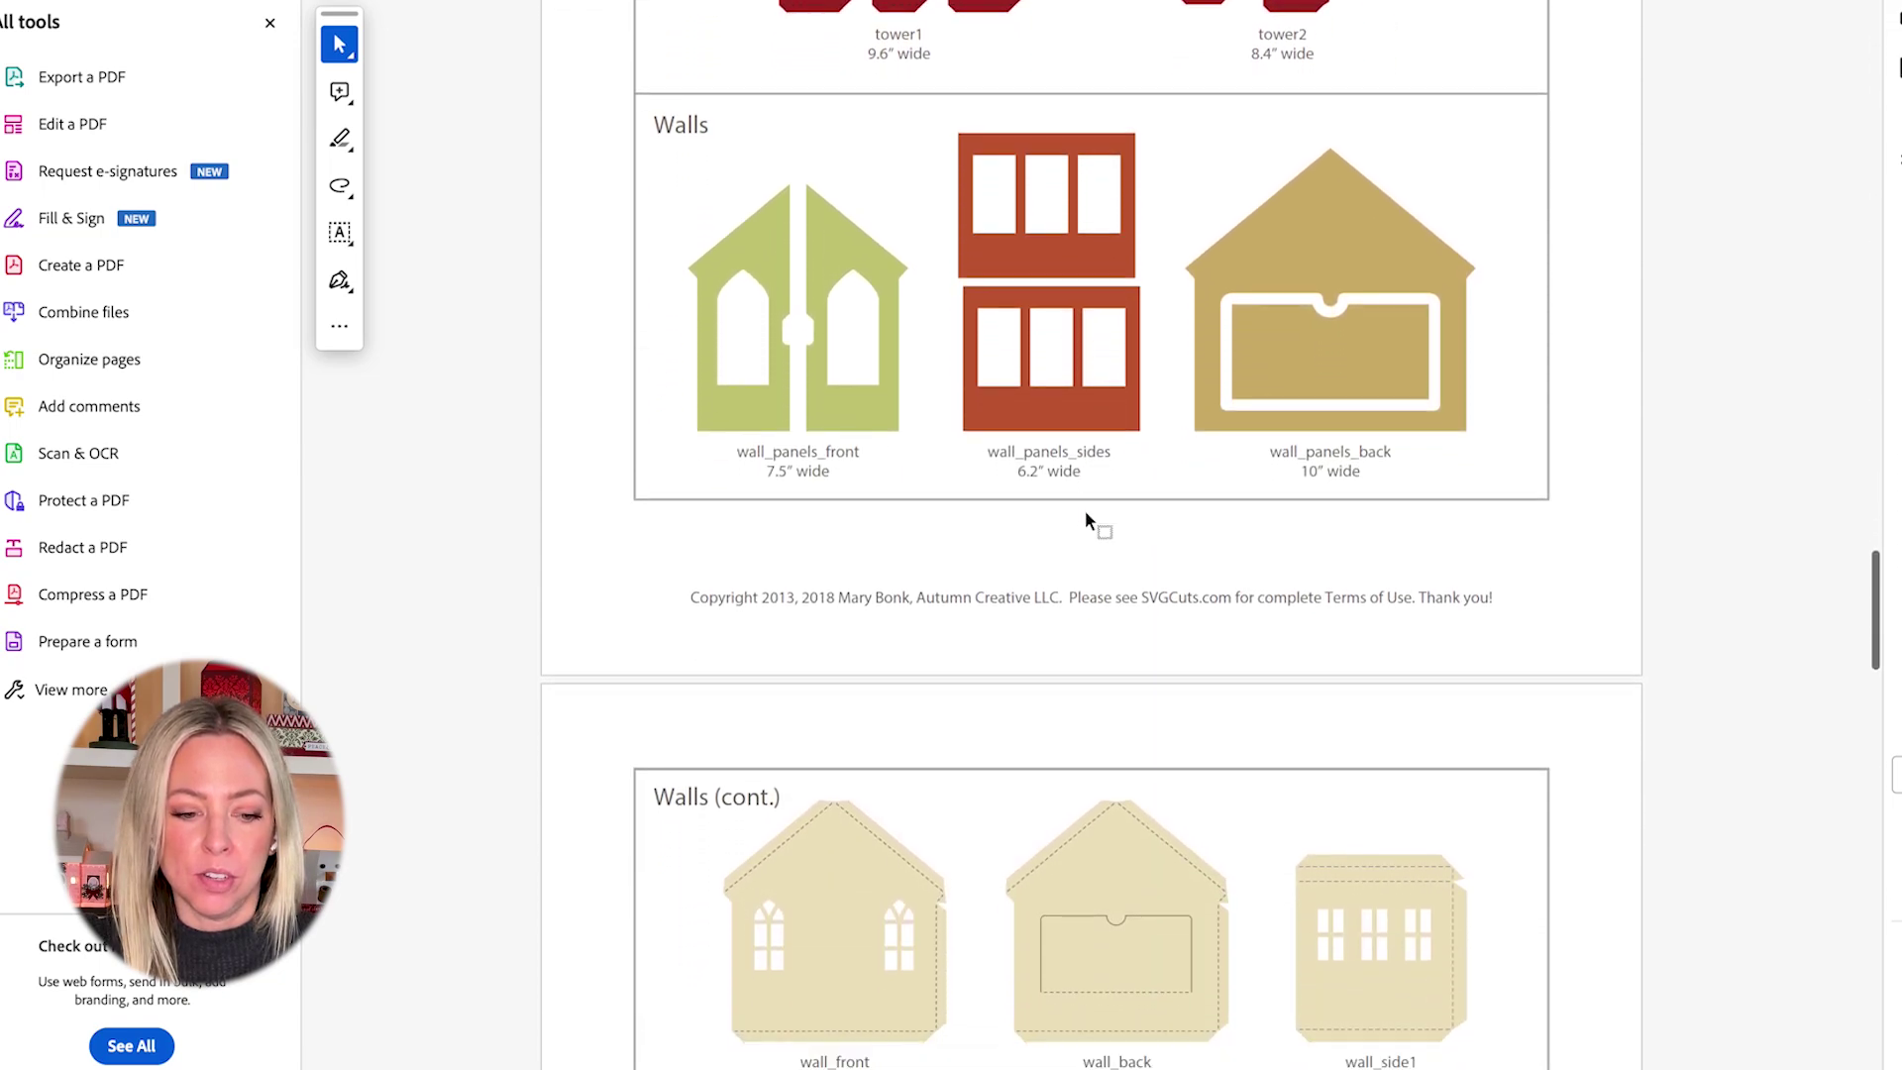
{"action": "scroll", "coordinate": [1086, 512], "scroll_direction": "down", "scroll_amount": 16}
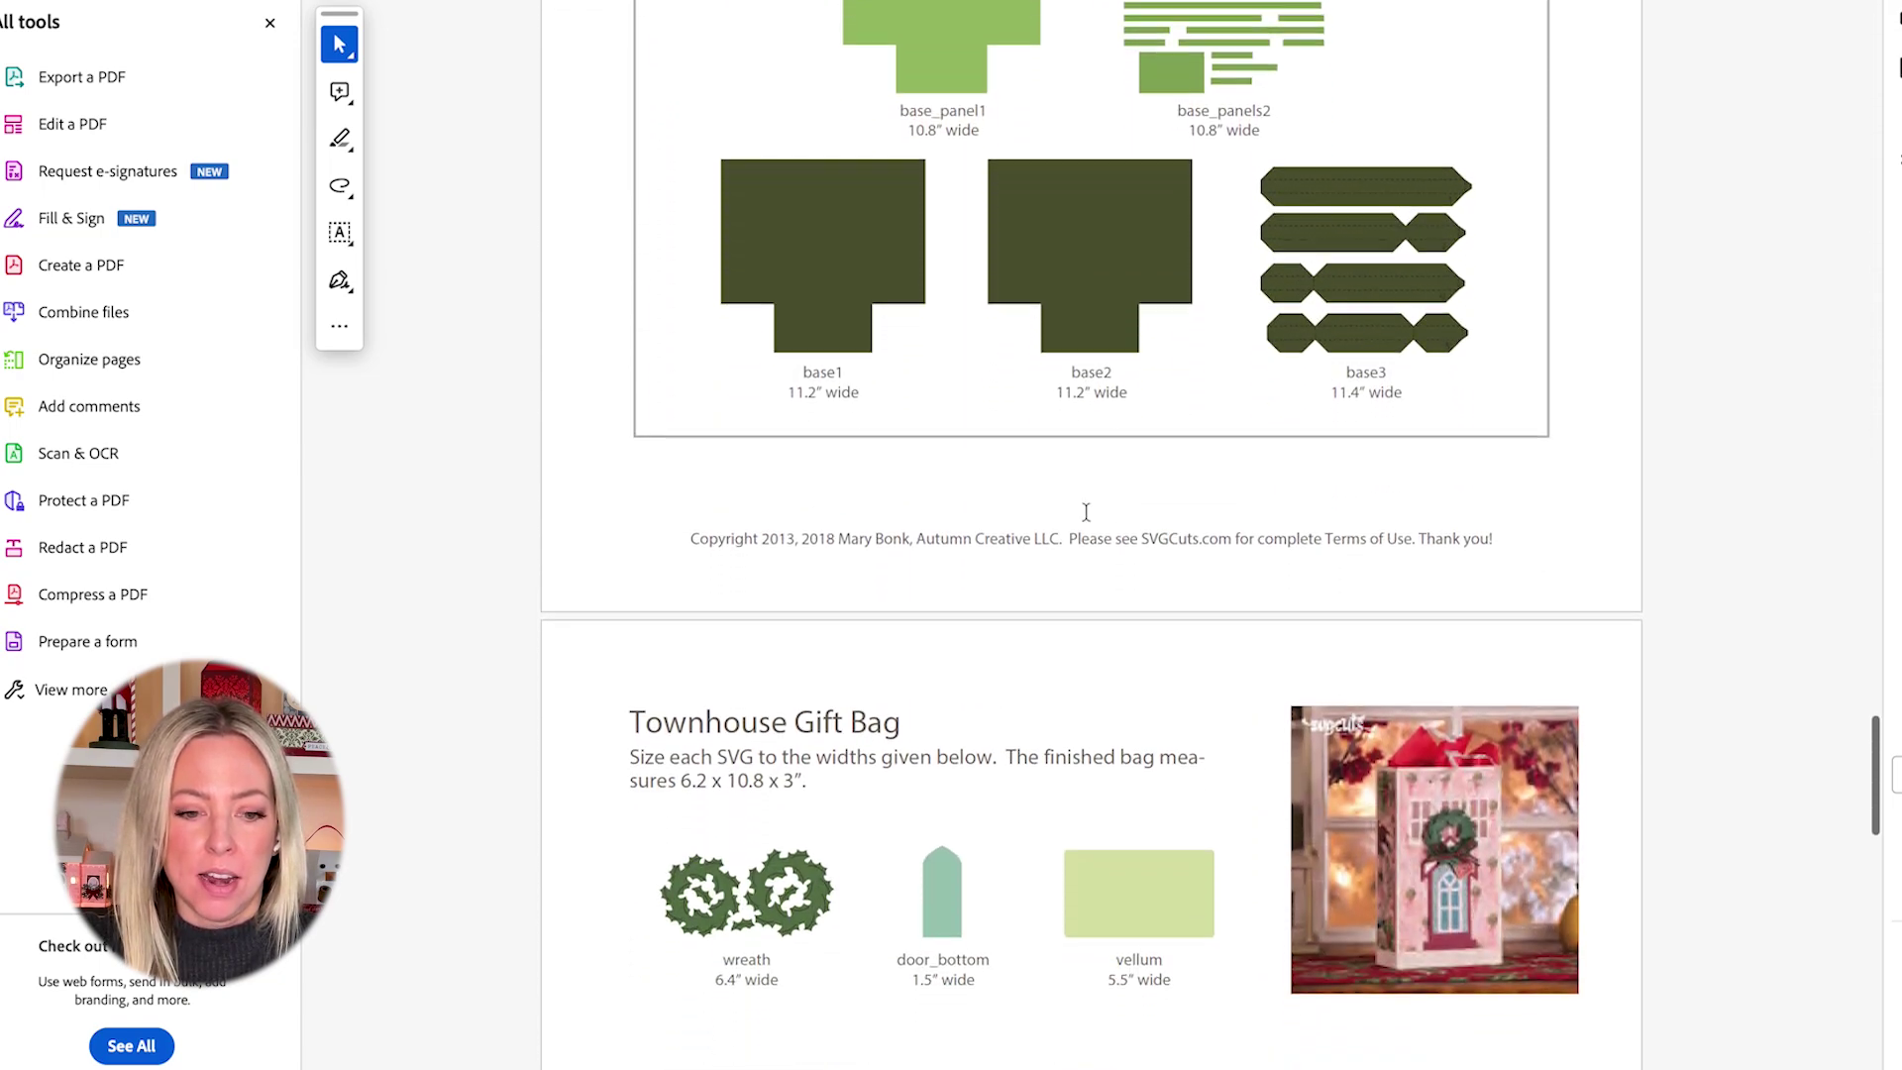
{"action": "scroll", "coordinate": [1086, 512], "scroll_direction": "up", "scroll_amount": 8}
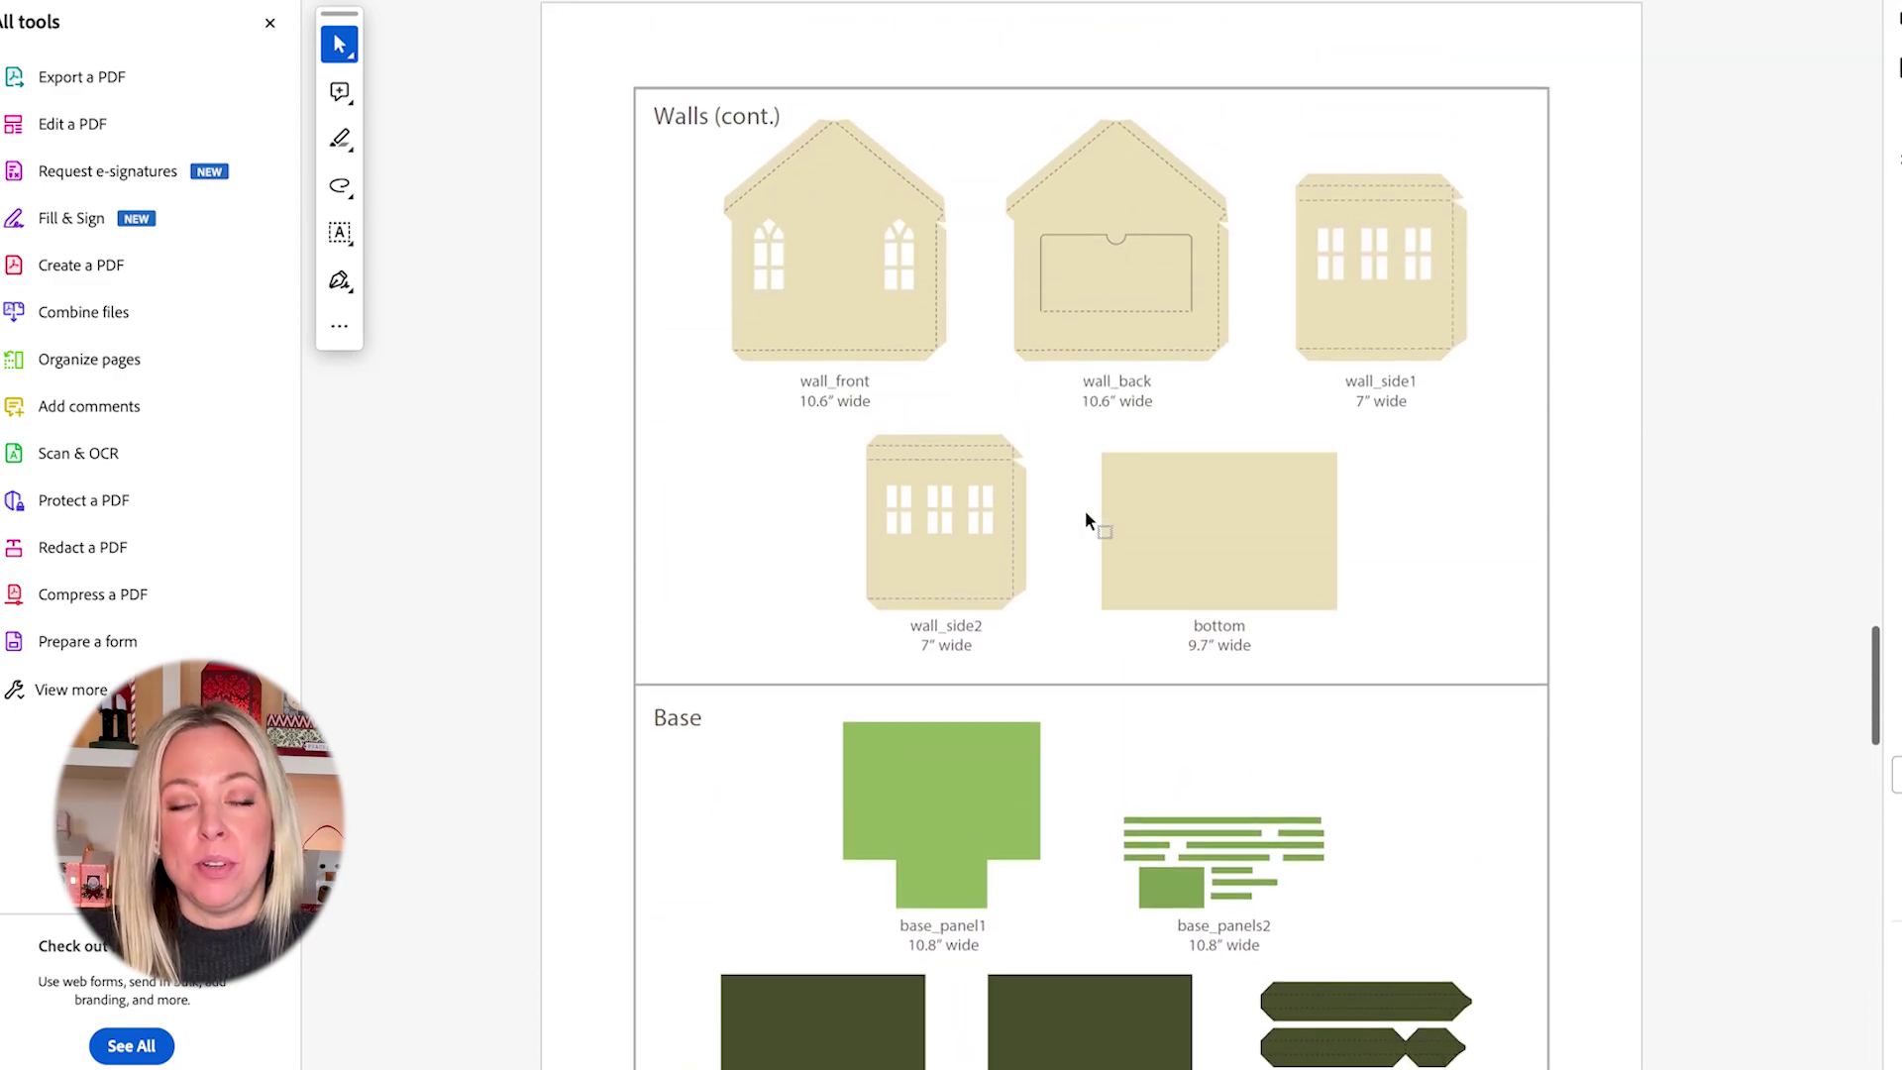
{"action": "scroll", "coordinate": [1086, 512], "scroll_direction": "up", "scroll_amount": 1}
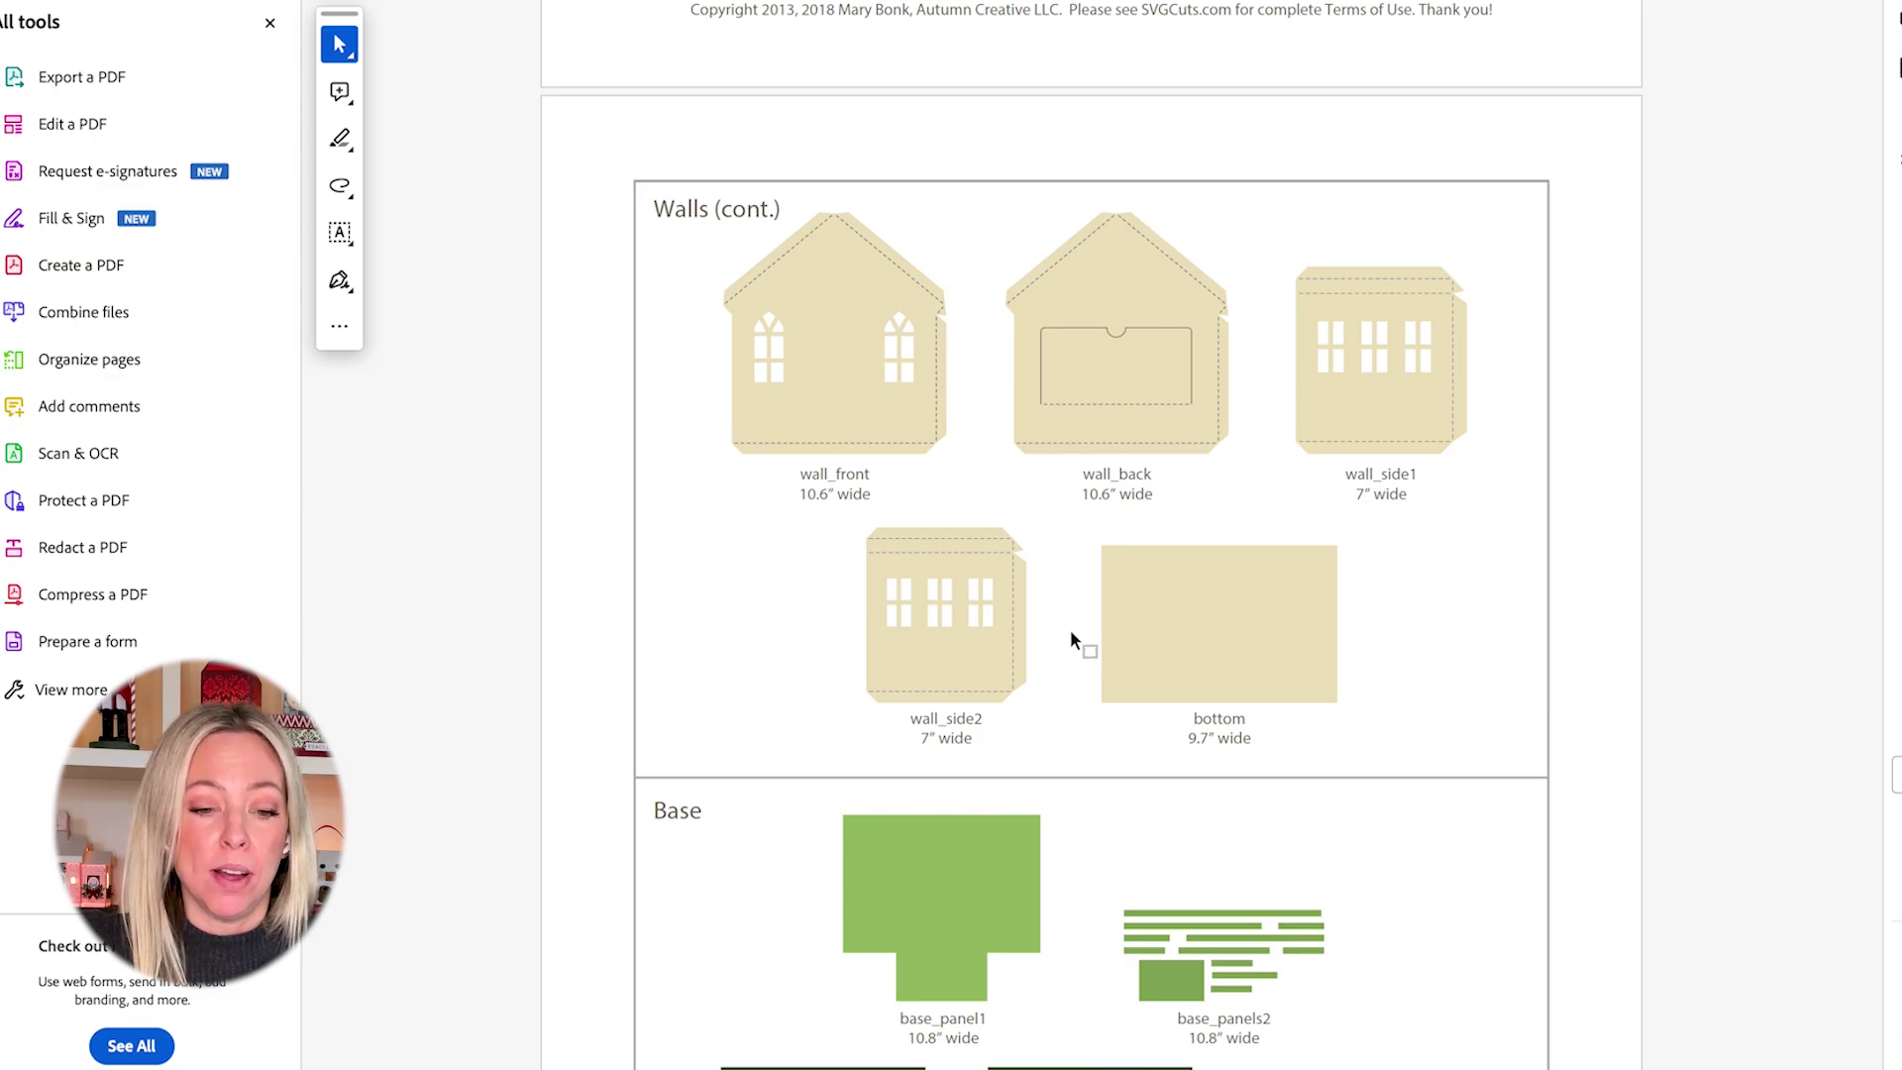
{"action": "scroll", "coordinate": [1040, 557], "scroll_direction": "up", "scroll_amount": 15}
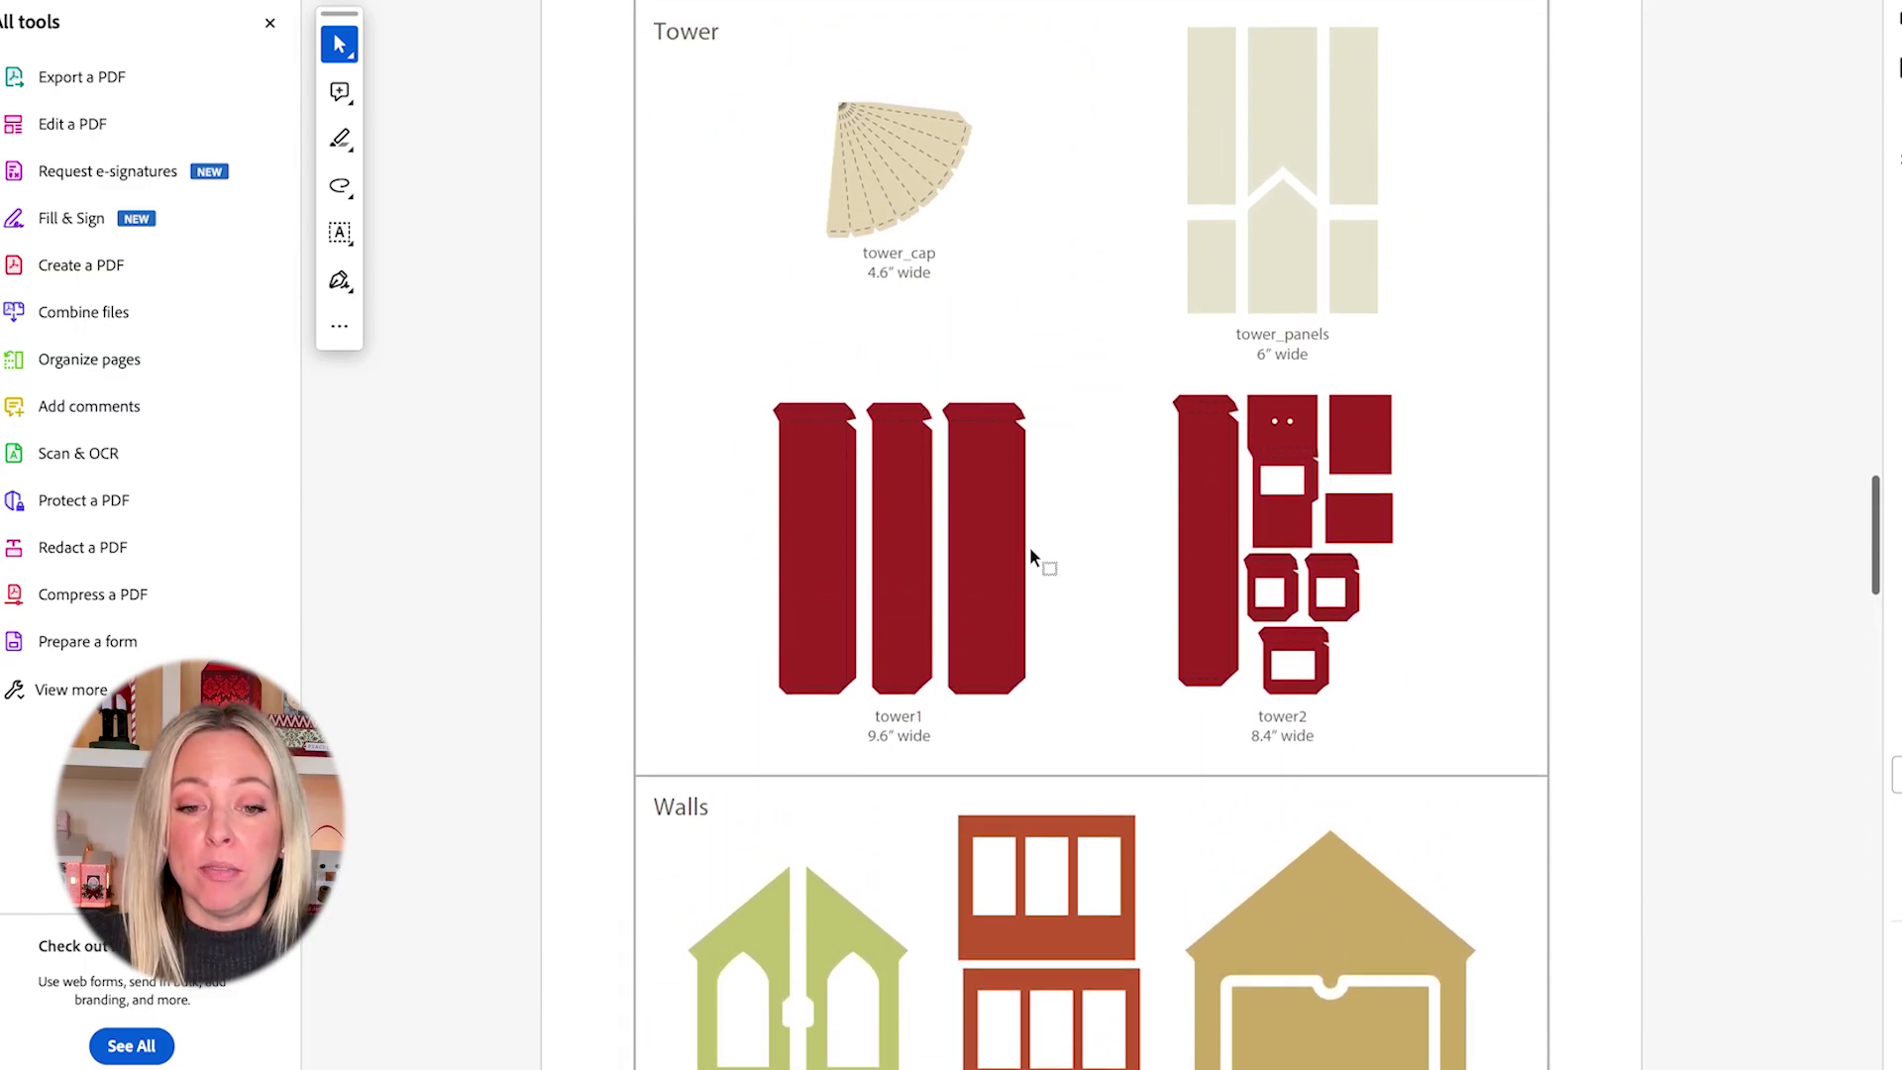
{"action": "scroll", "coordinate": [1030, 555], "scroll_direction": "up", "scroll_amount": 10}
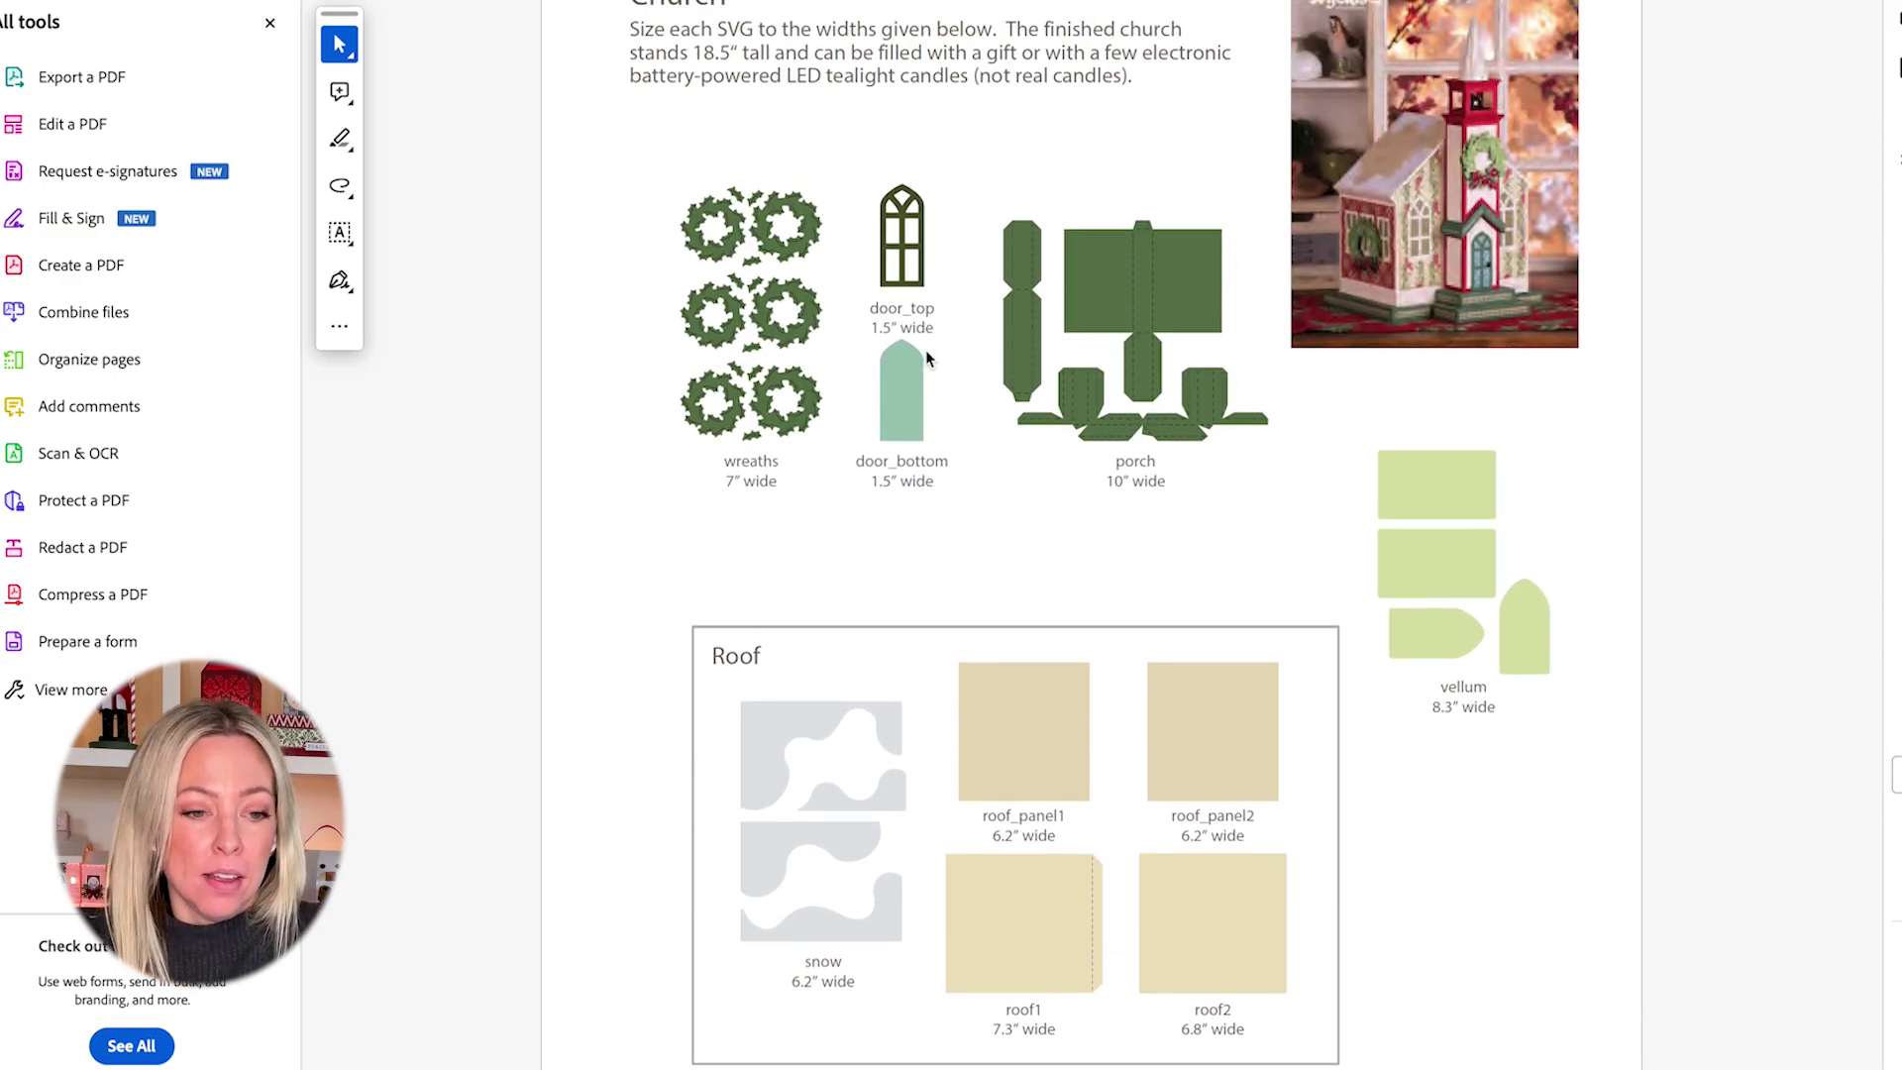
Step: Quick Look the Silent Night SVGCuts photo, then open the SVG Files folder
{"action": "key", "text": "super+Tab"}
{"action": "left_click", "coordinate": [498, 85]}
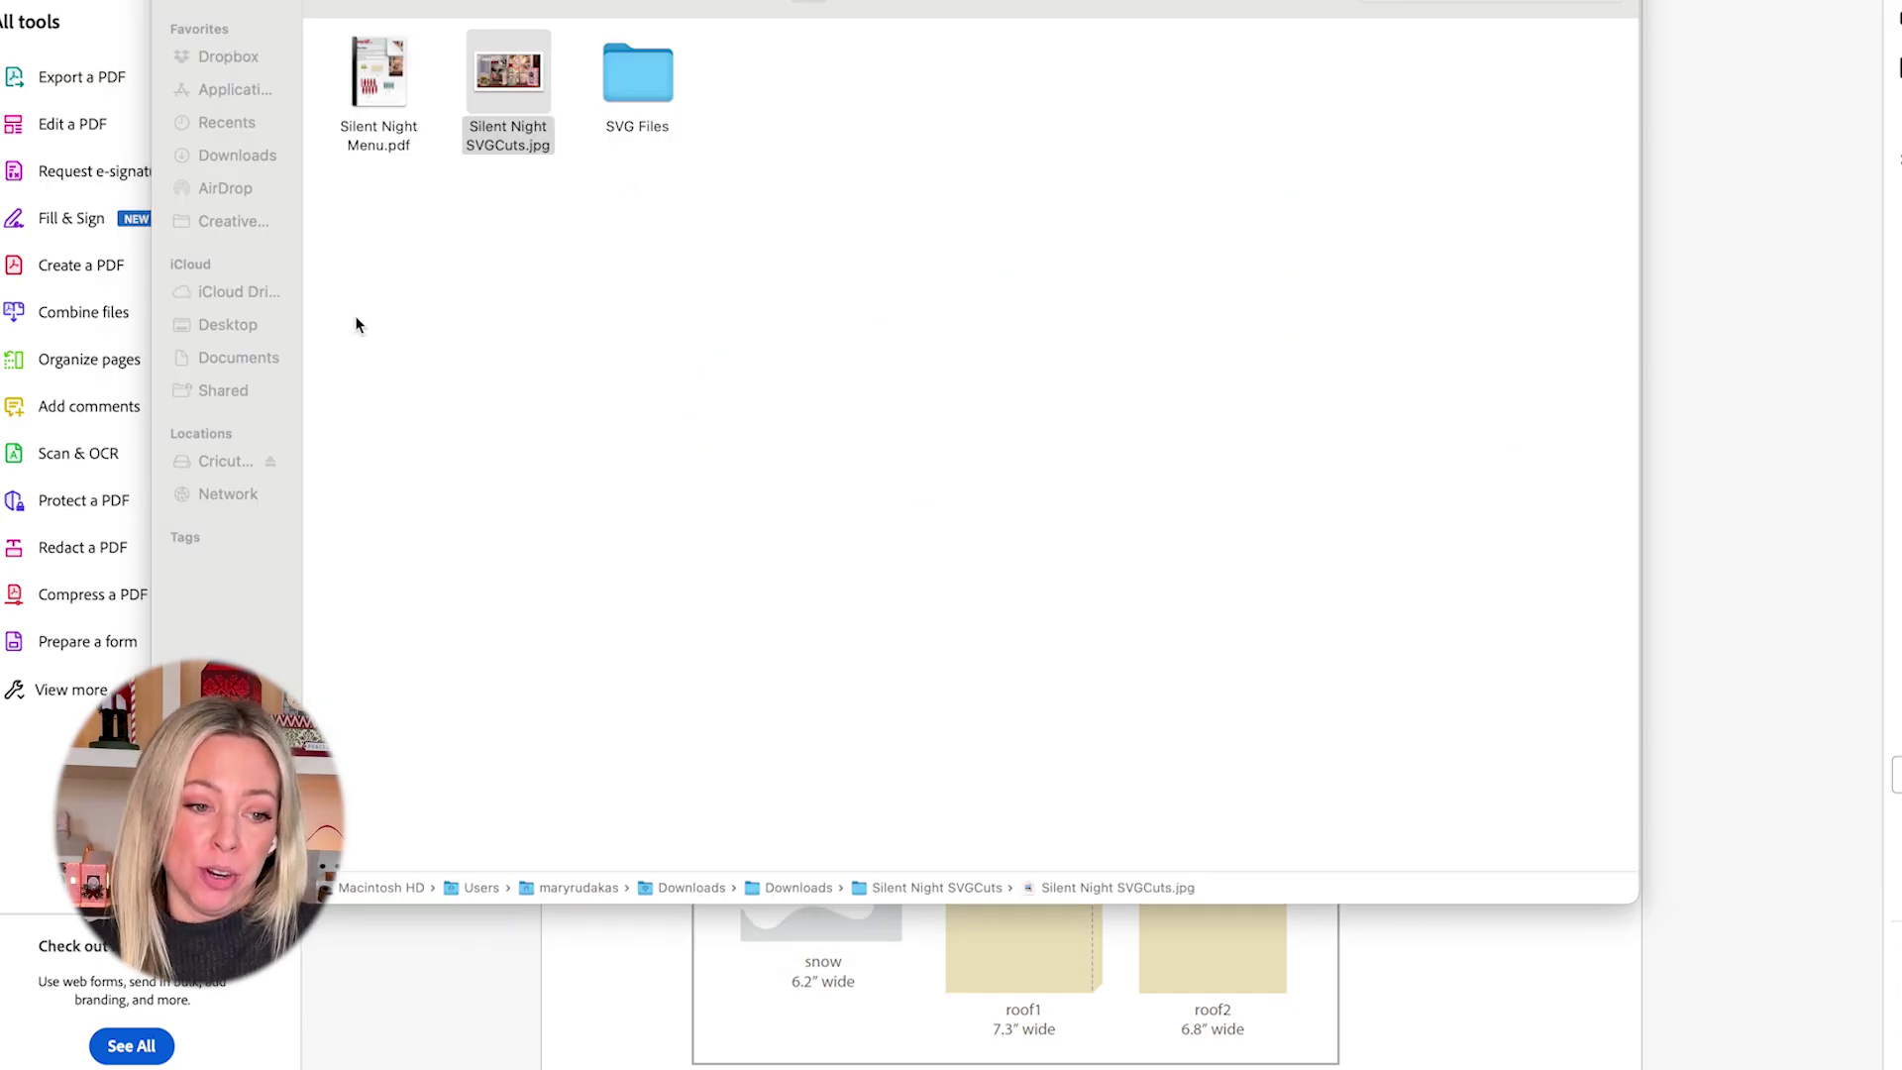
{"action": "key", "text": "space"}
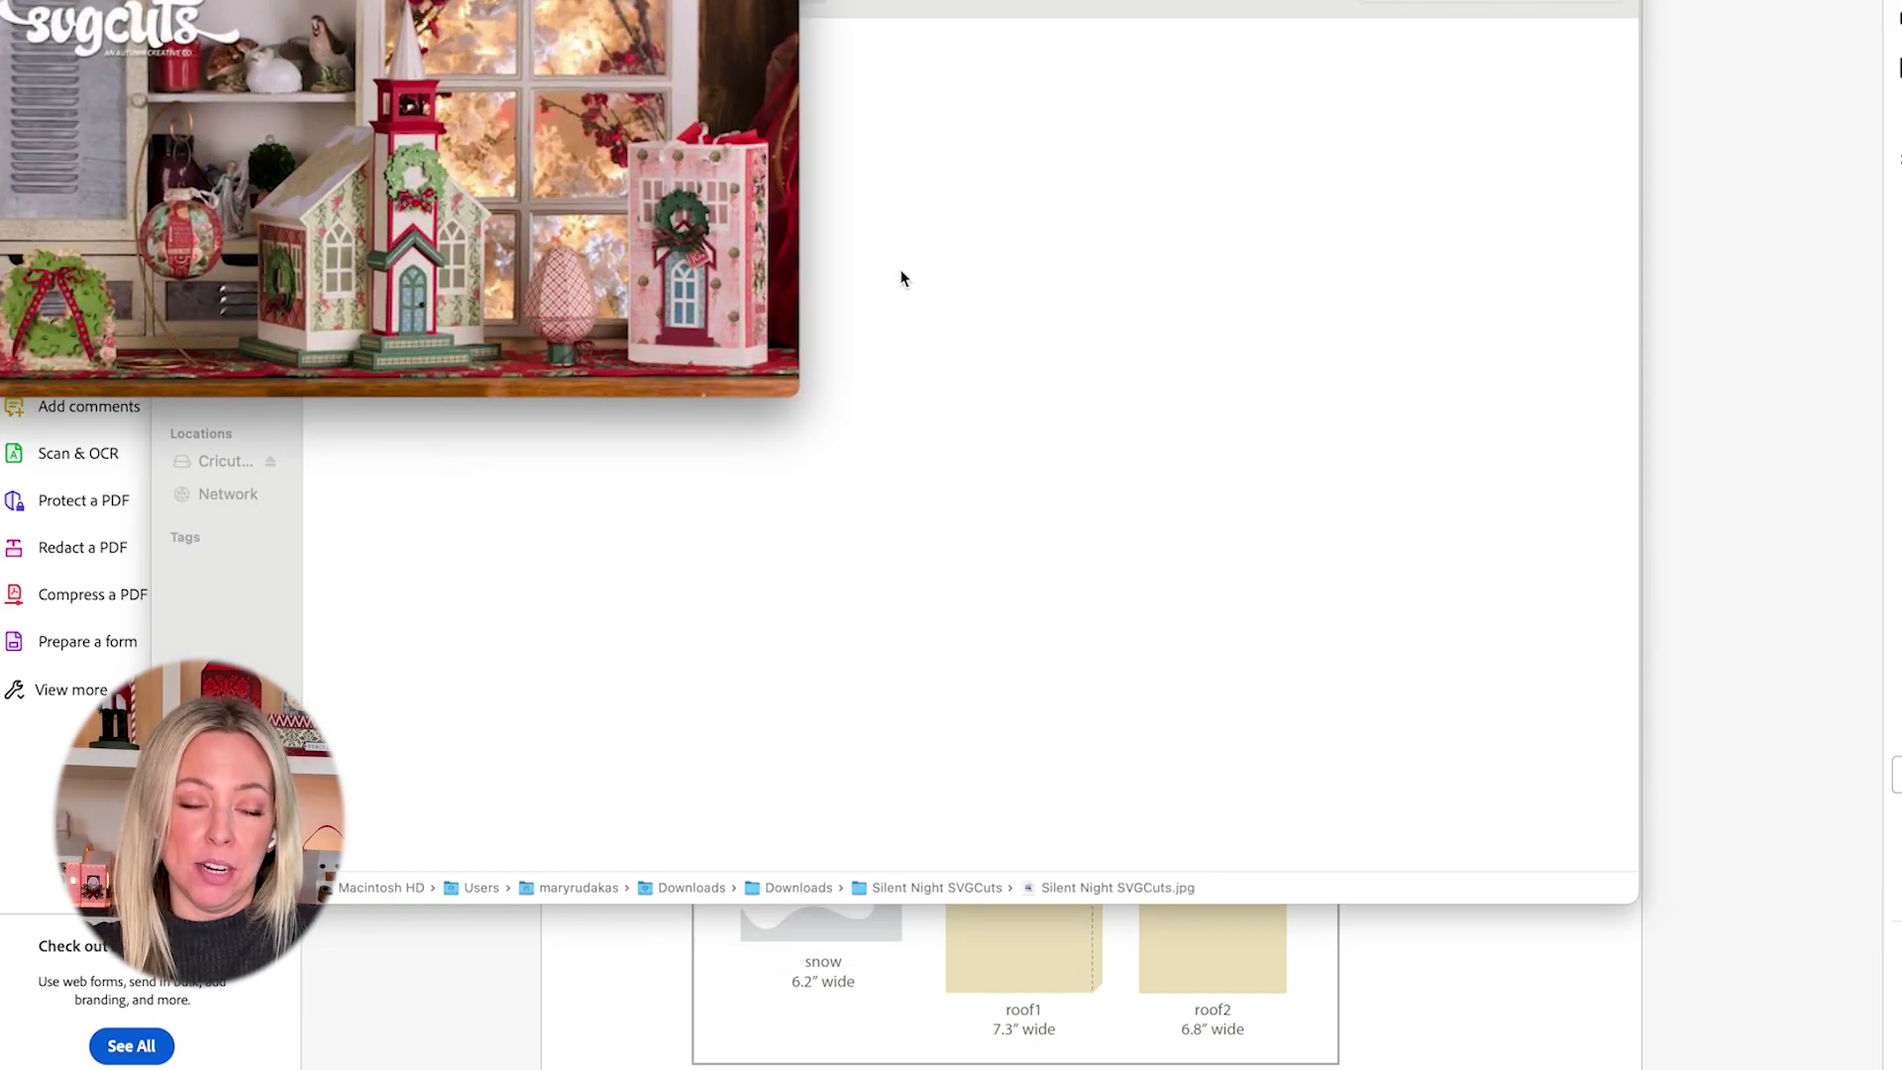
{"action": "key", "text": "space"}
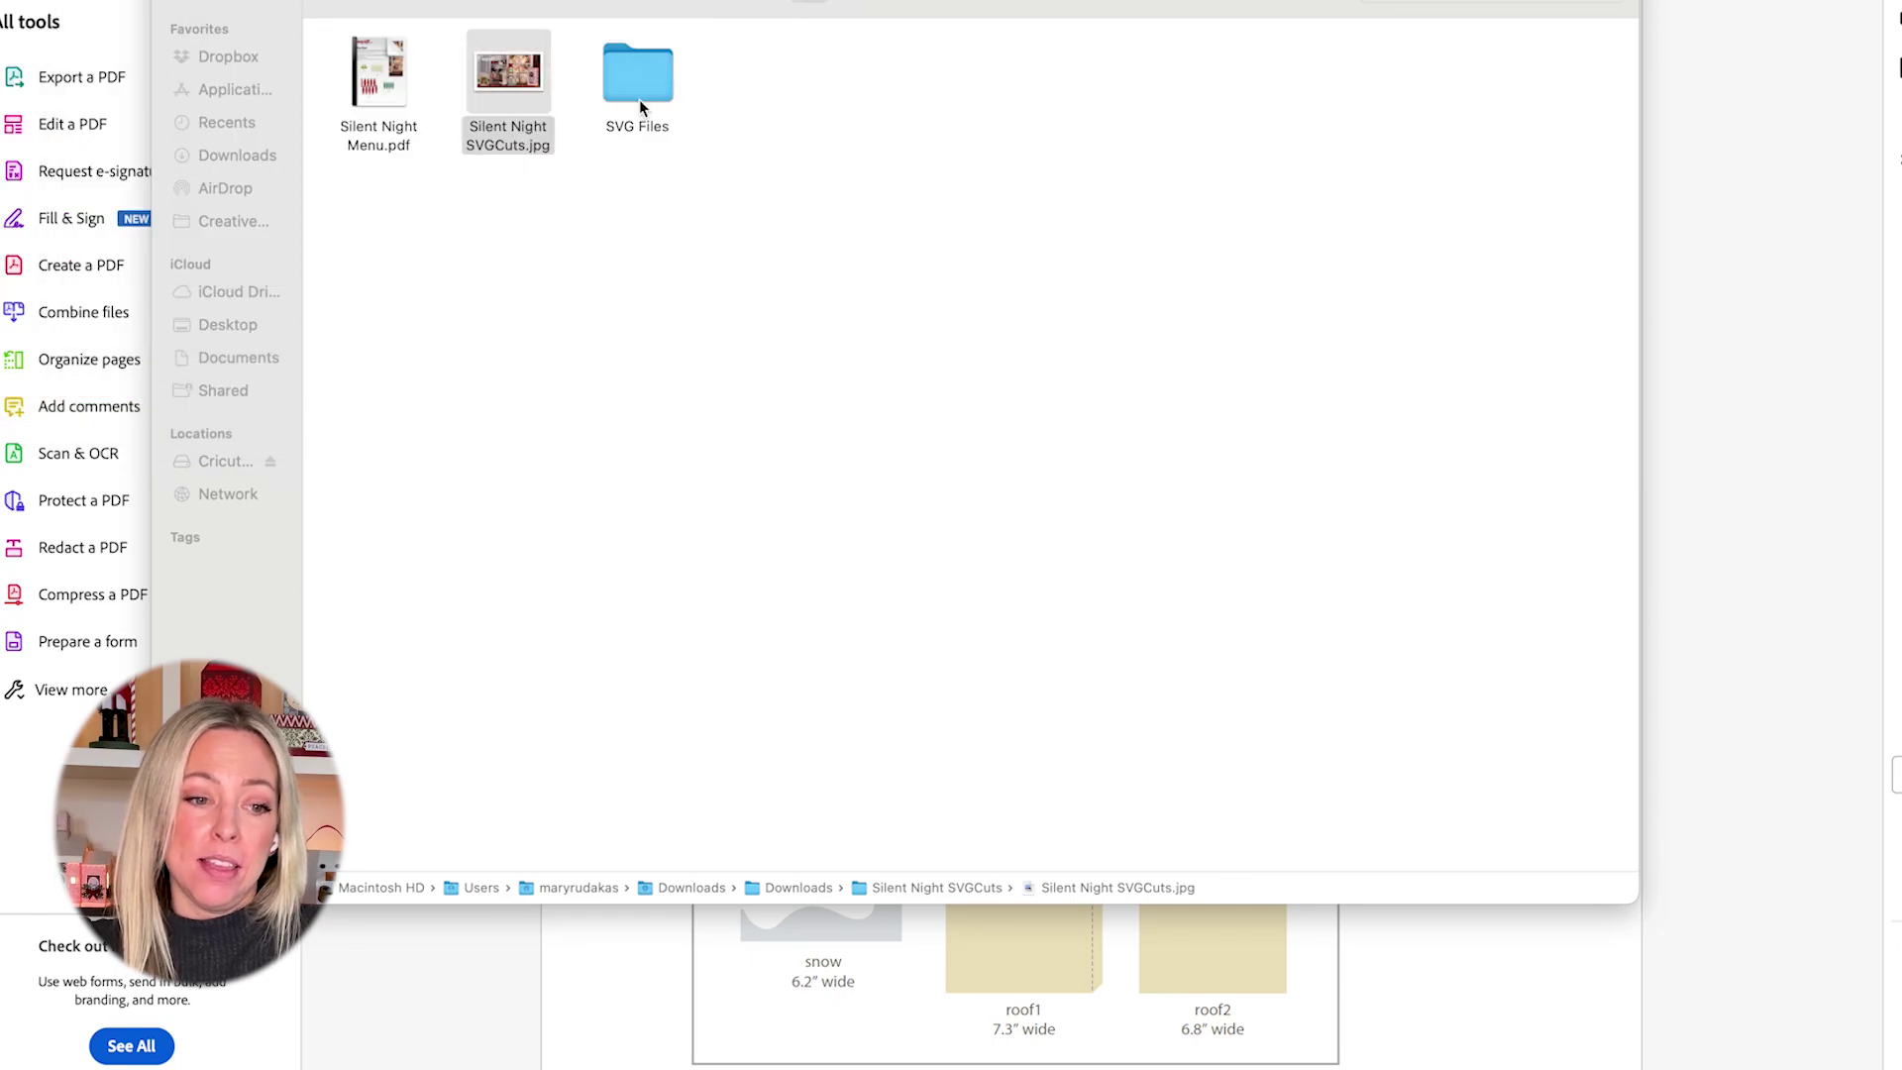
{"action": "double_click", "coordinate": [638, 77]}
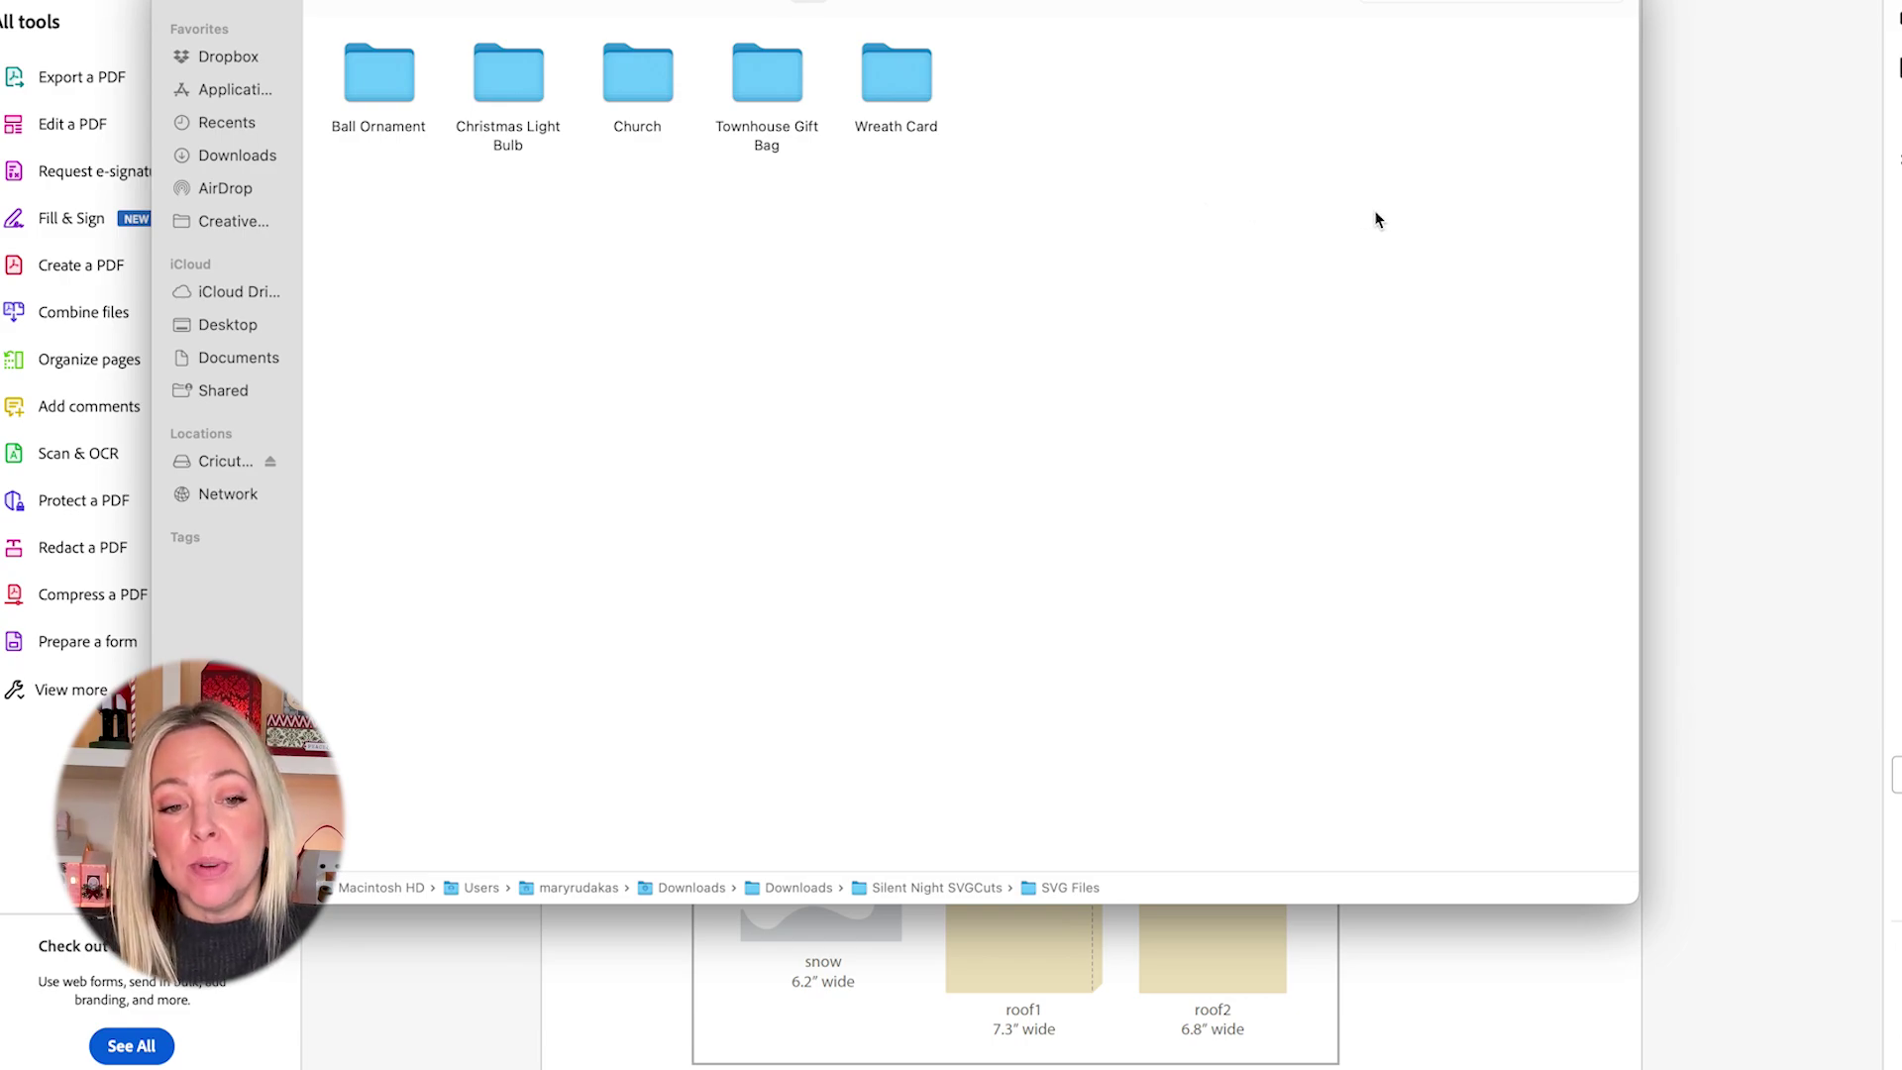
Step: Open the Church folder and preview the Church.jpg photo
{"action": "double_click", "coordinate": [642, 77]}
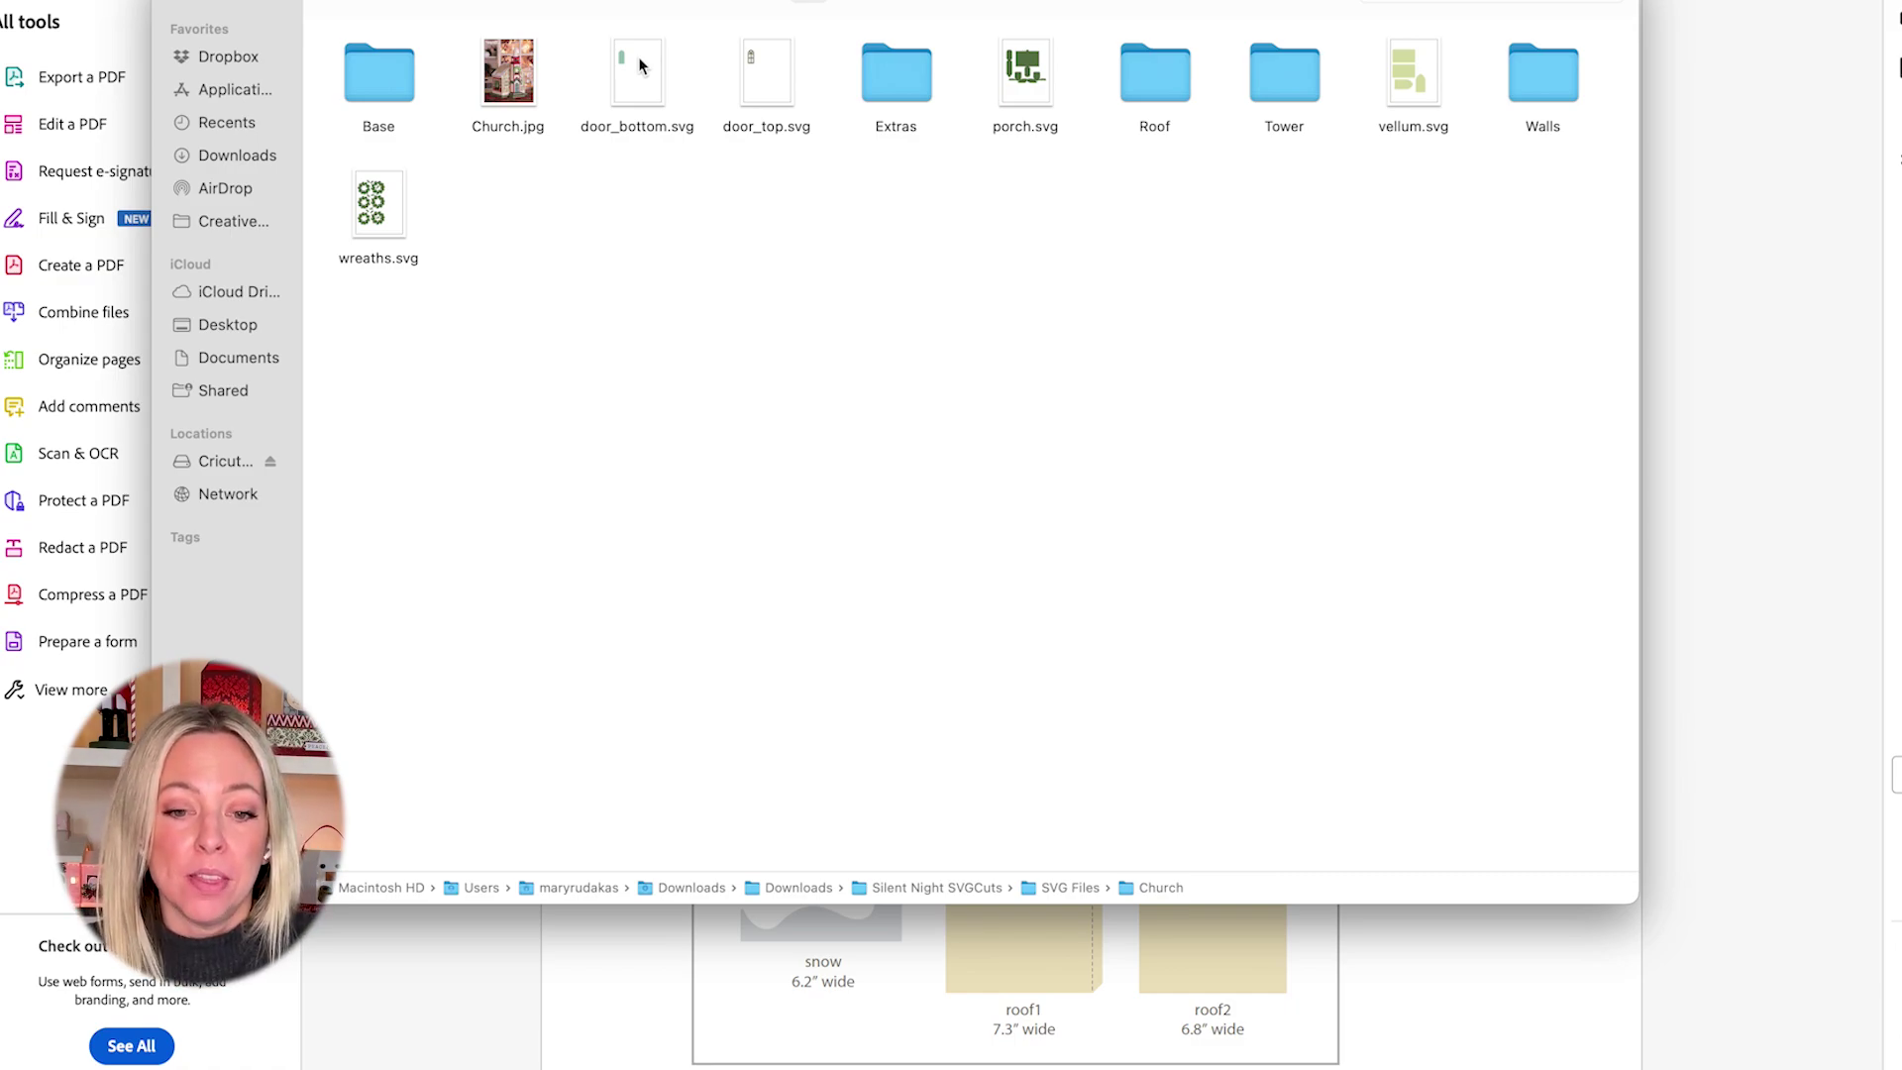
{"action": "left_click", "coordinate": [508, 71]}
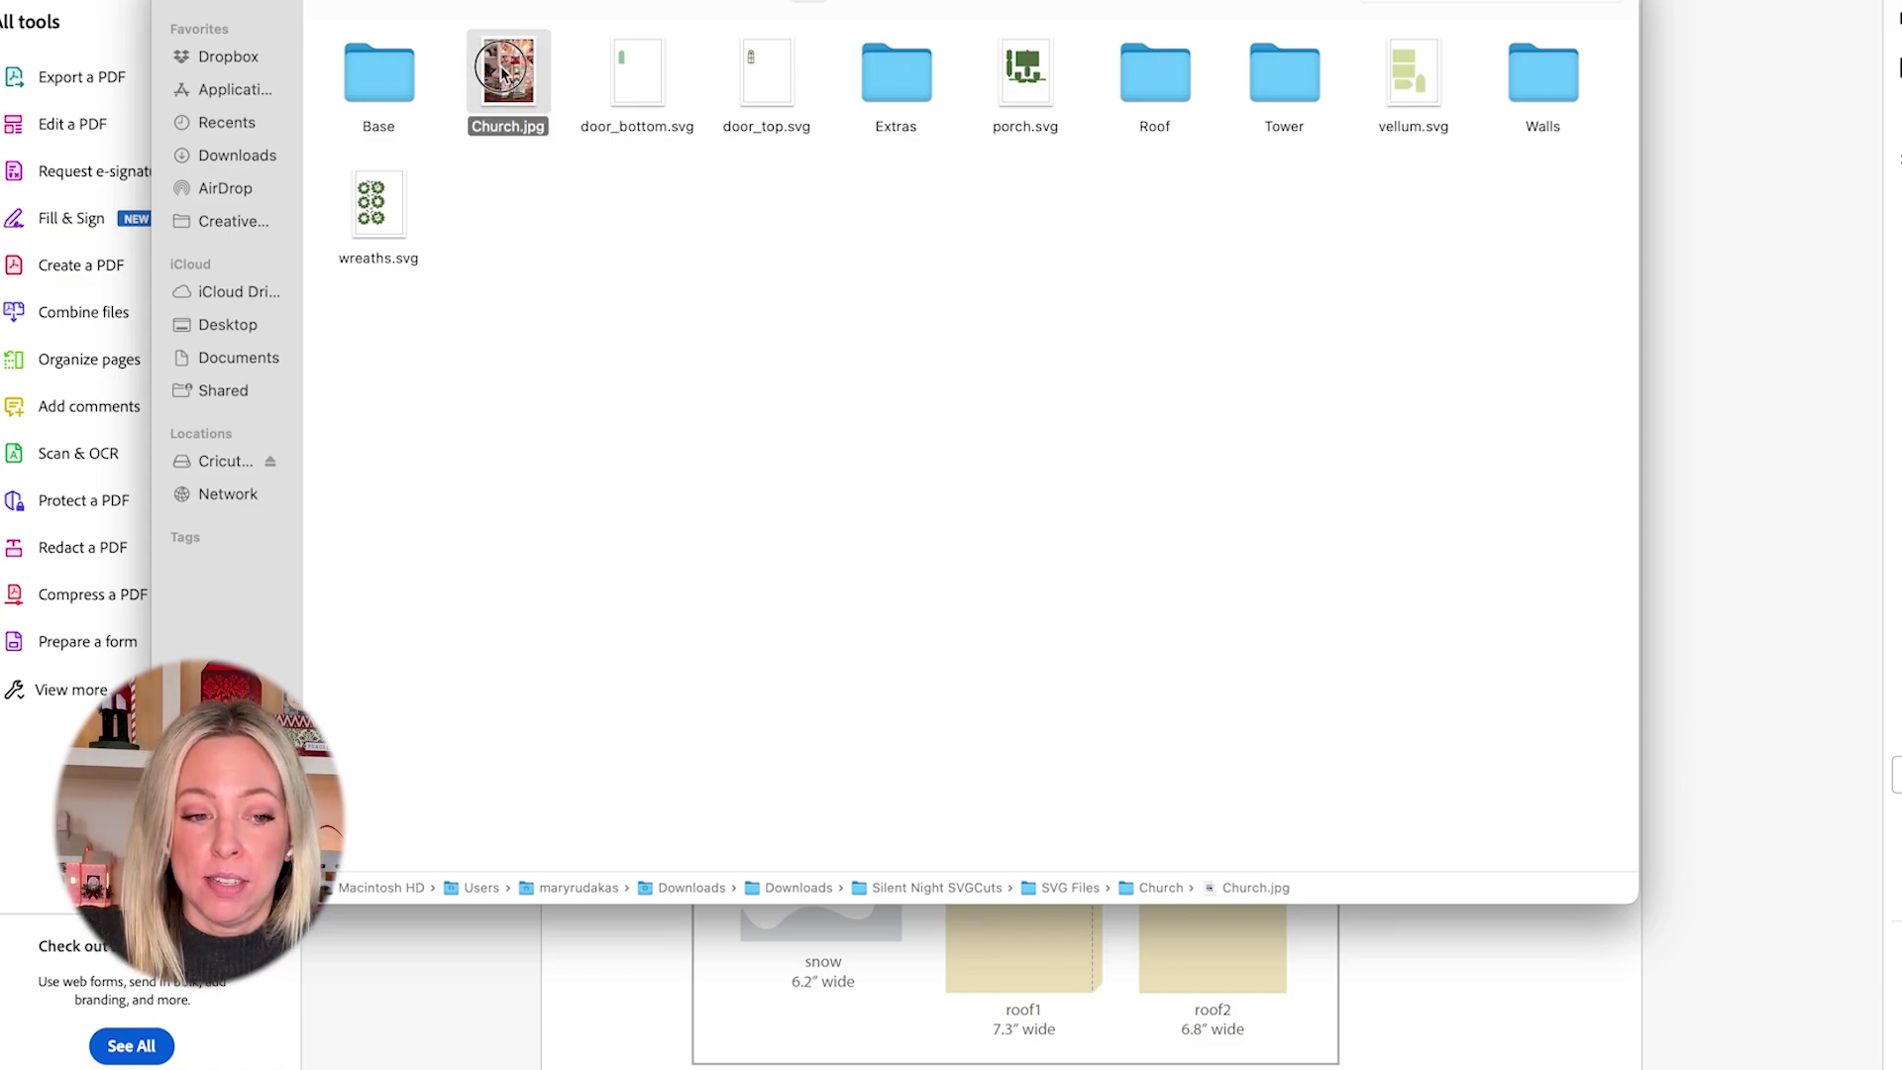
{"action": "key", "text": "space"}
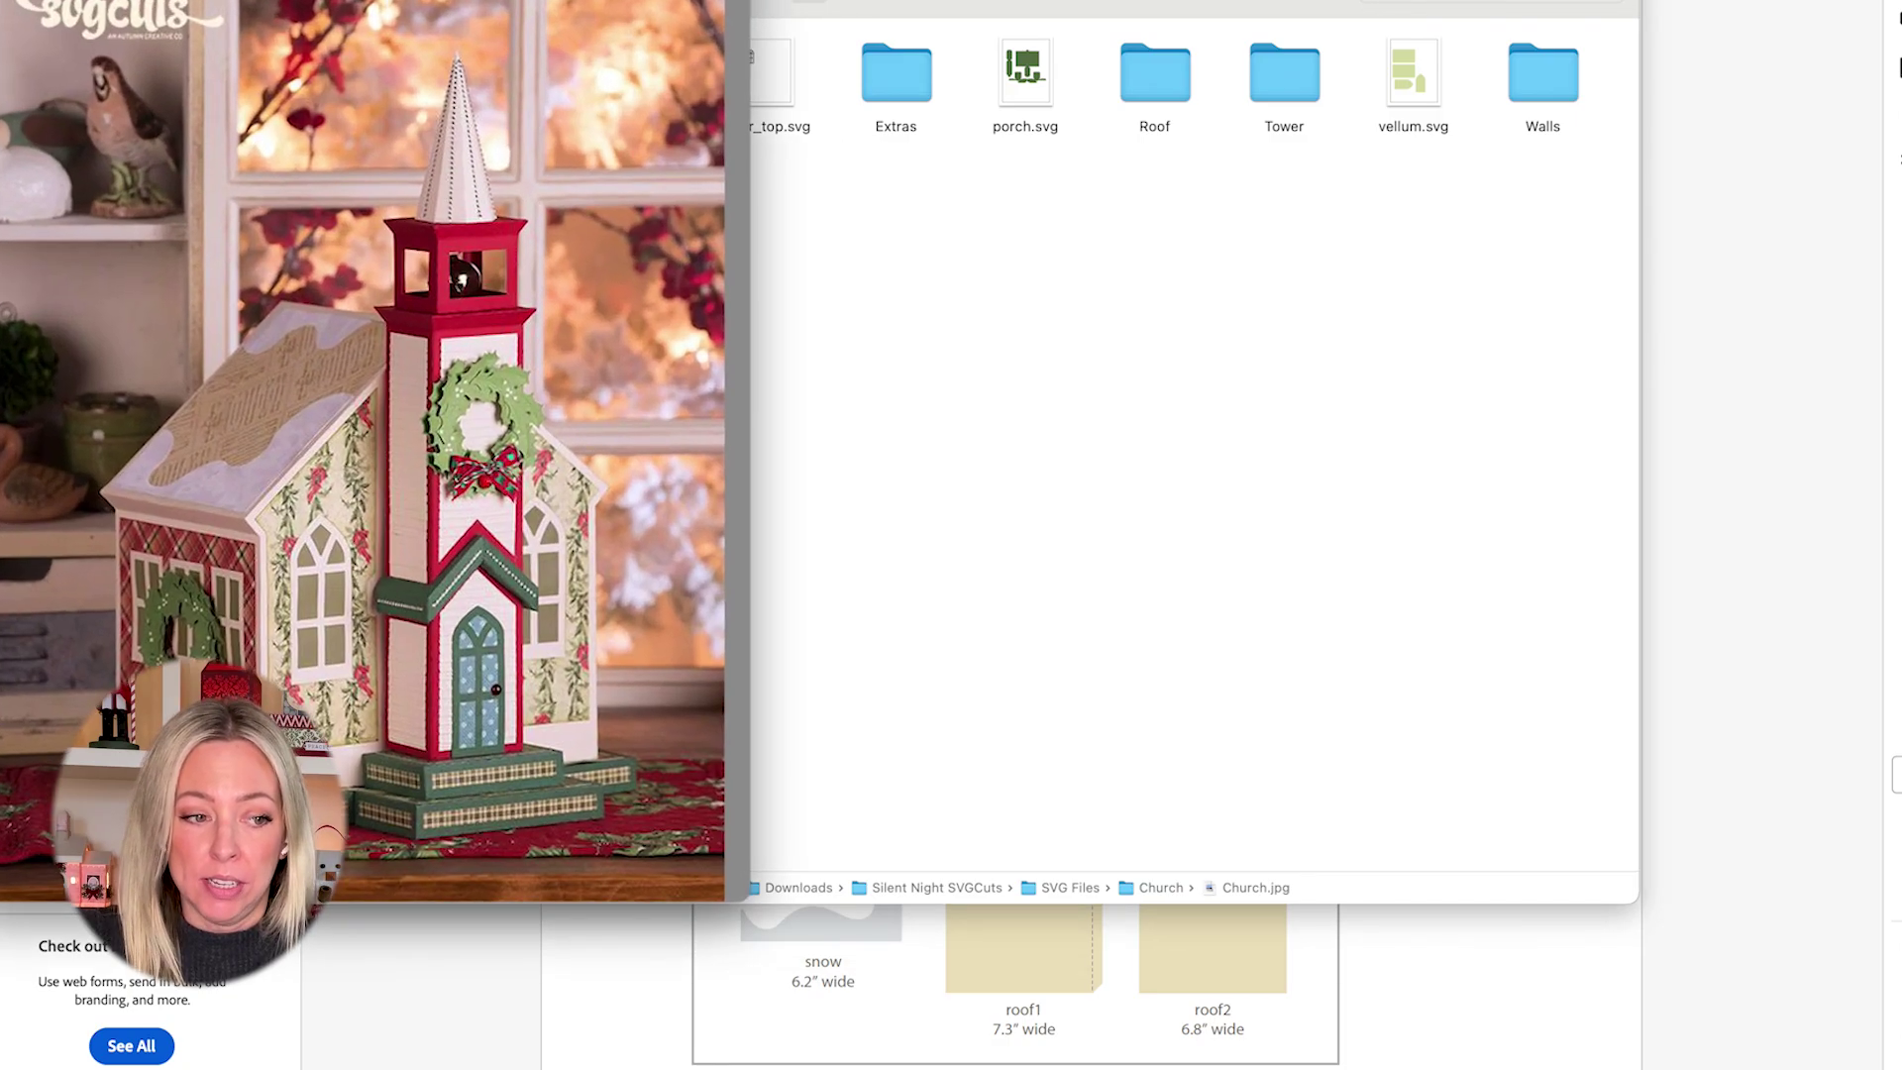
{"action": "key", "text": "space"}
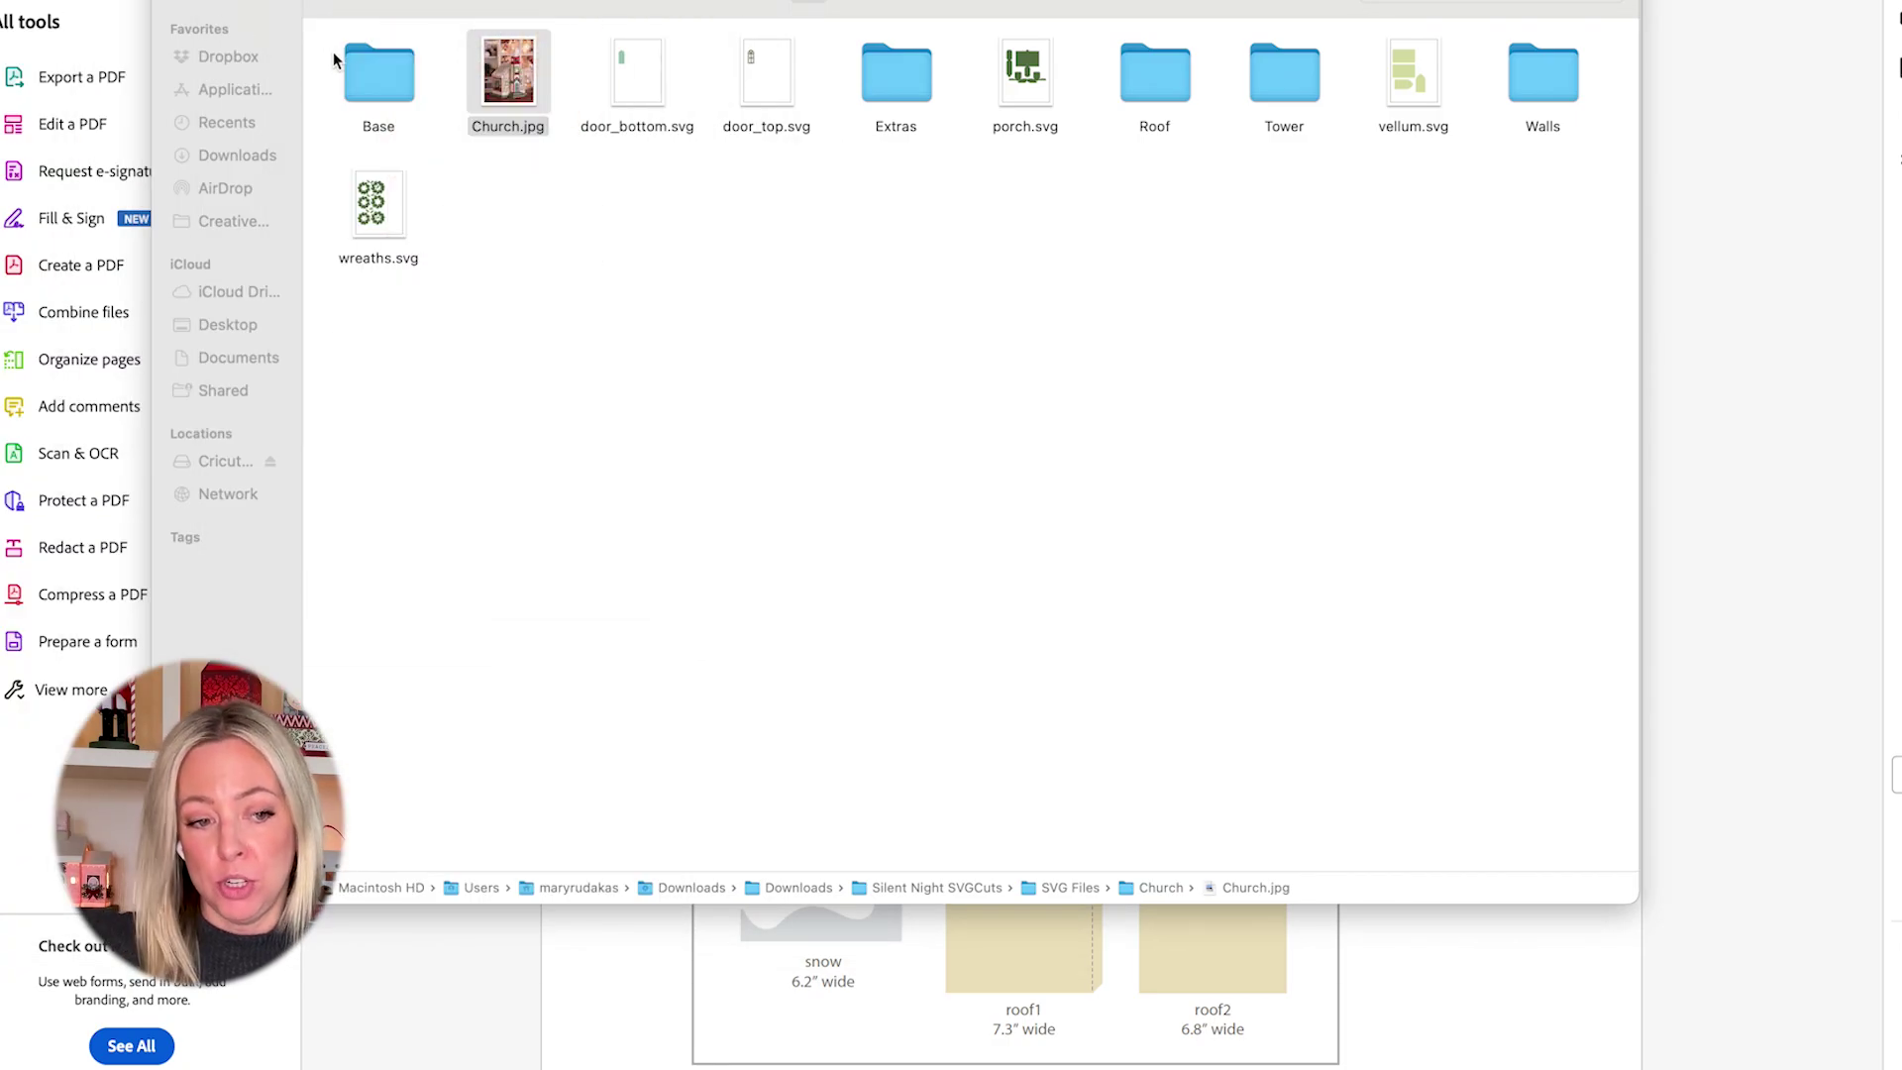
Step: Return to SVG Files, open Townhouse Gift Bag and preview its photo
{"action": "left_click", "coordinate": [348, 5]}
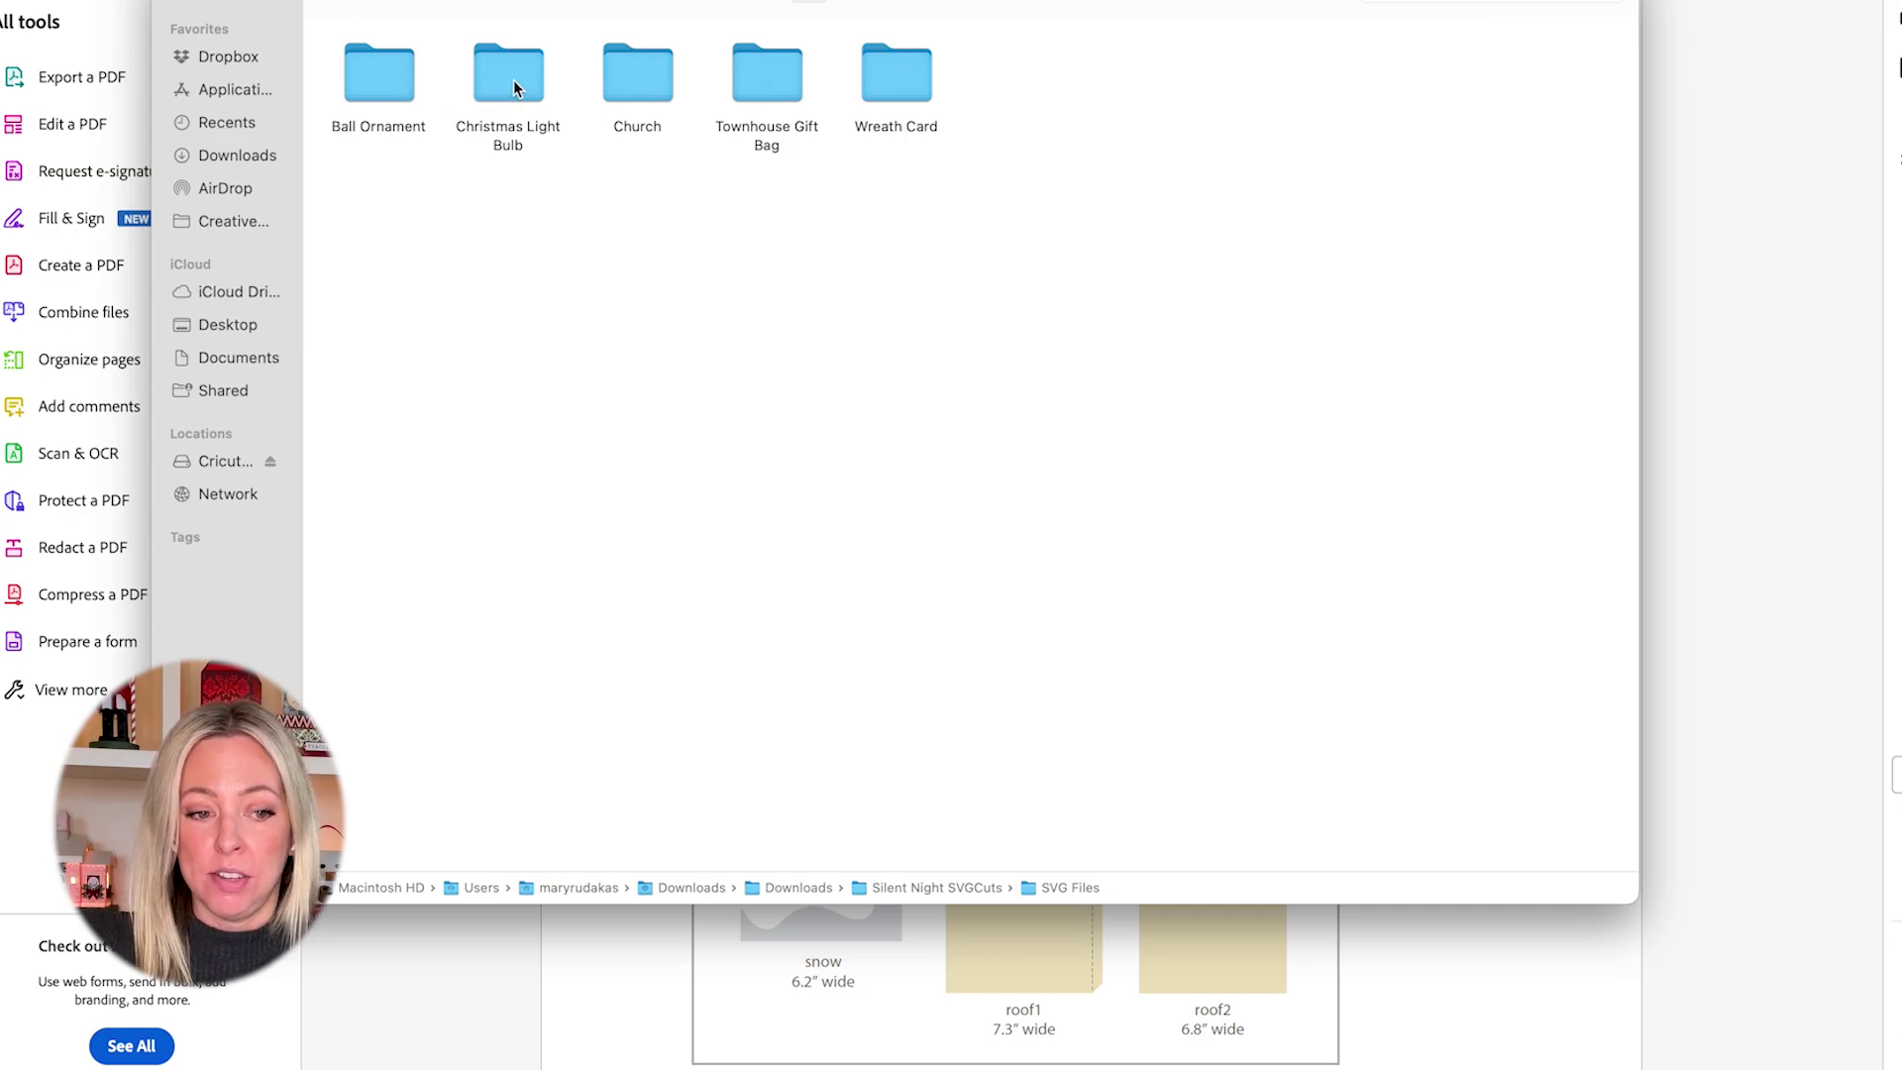
{"action": "double_click", "coordinate": [763, 83]}
{"action": "left_click", "coordinate": [1558, 77]}
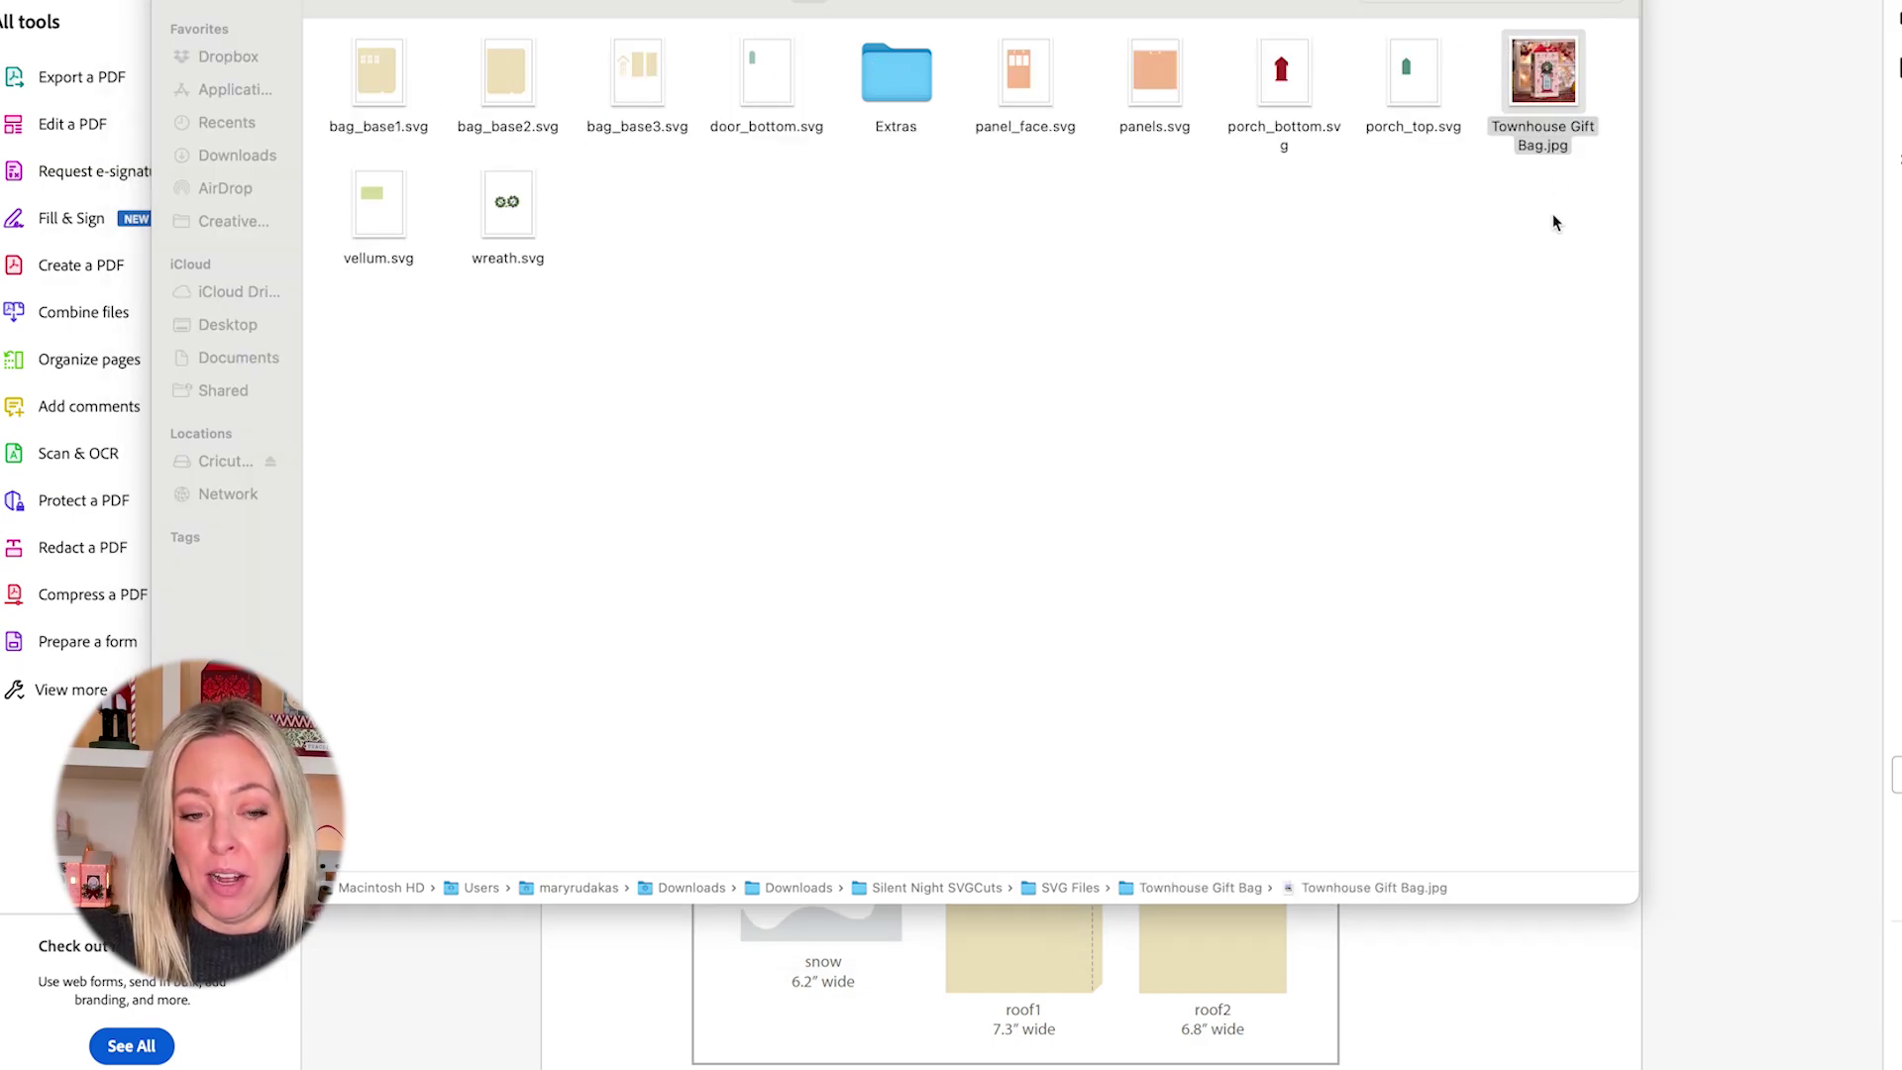
{"action": "key", "text": "space"}
{"action": "key", "text": "space"}
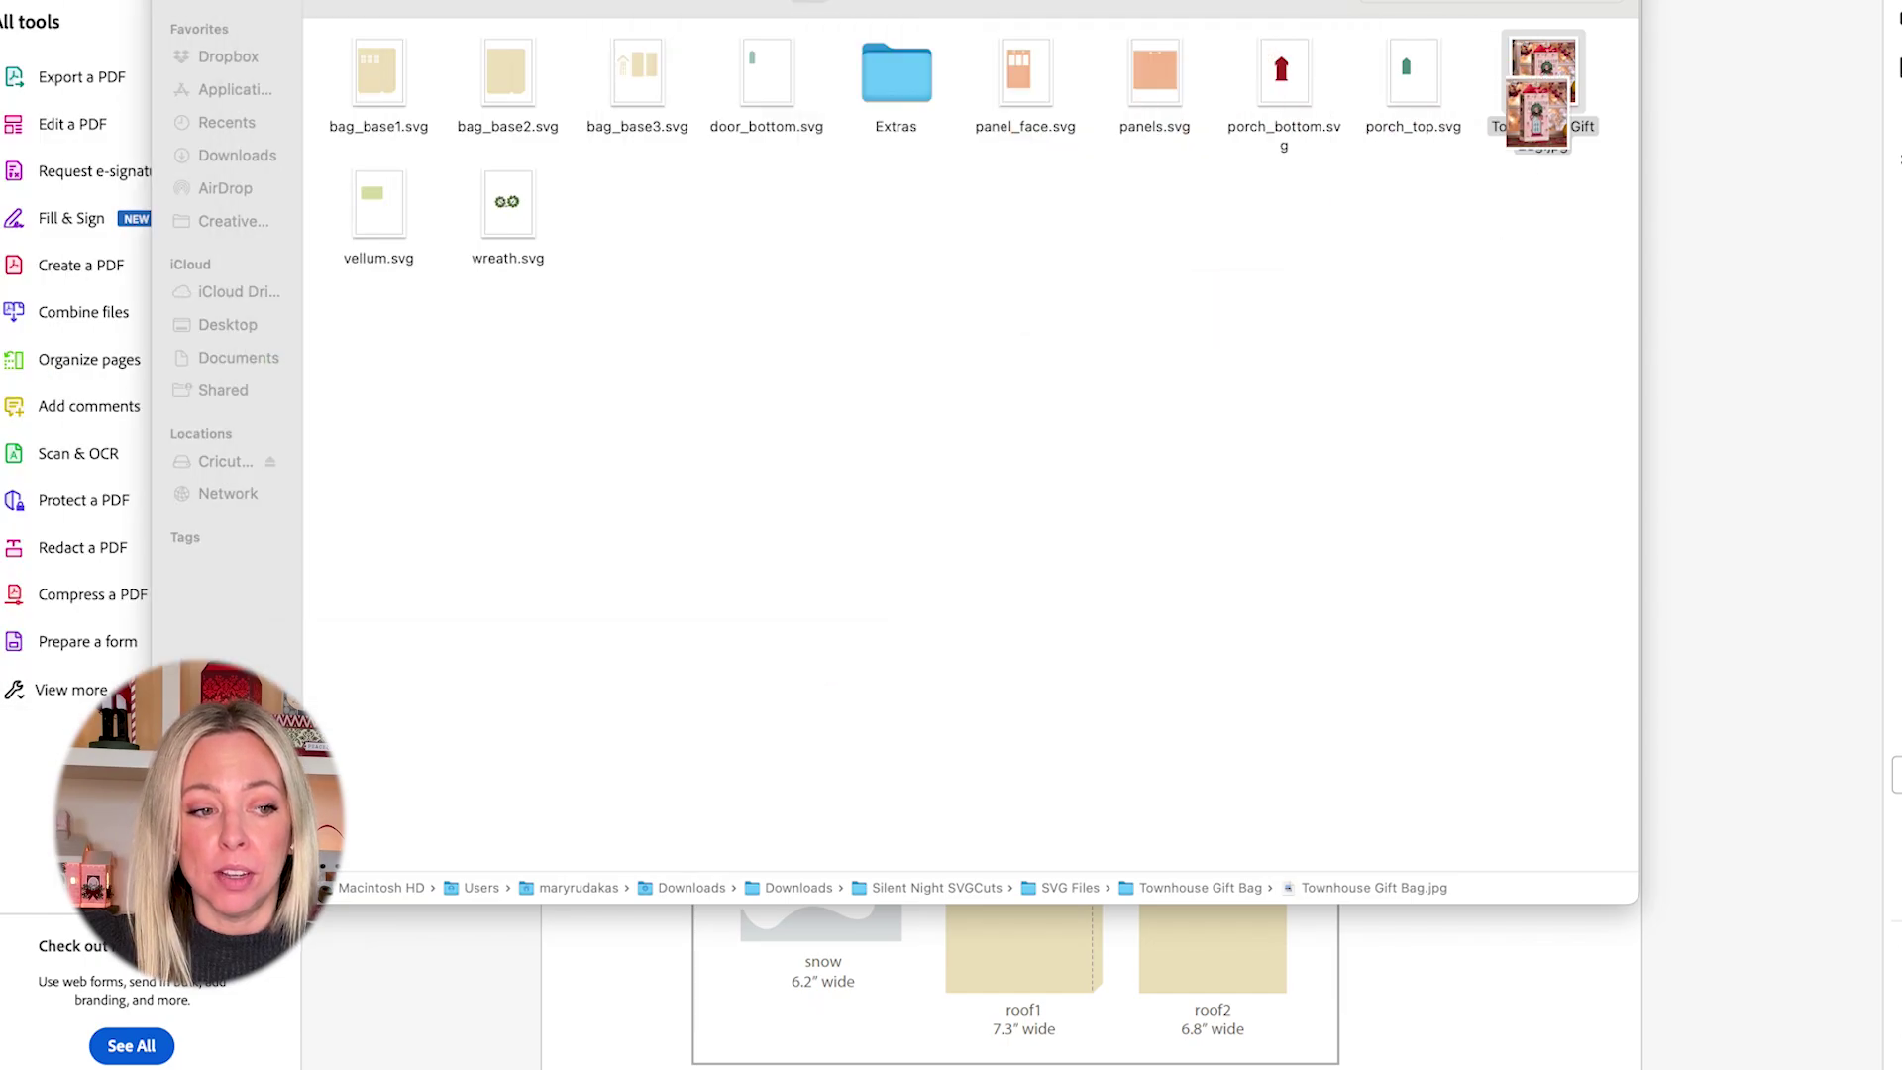
Step: Return Finder to SVG Files, then start a blank-canvas Untitled Project in Design Space
{"action": "left_click", "coordinate": [373, 14]}
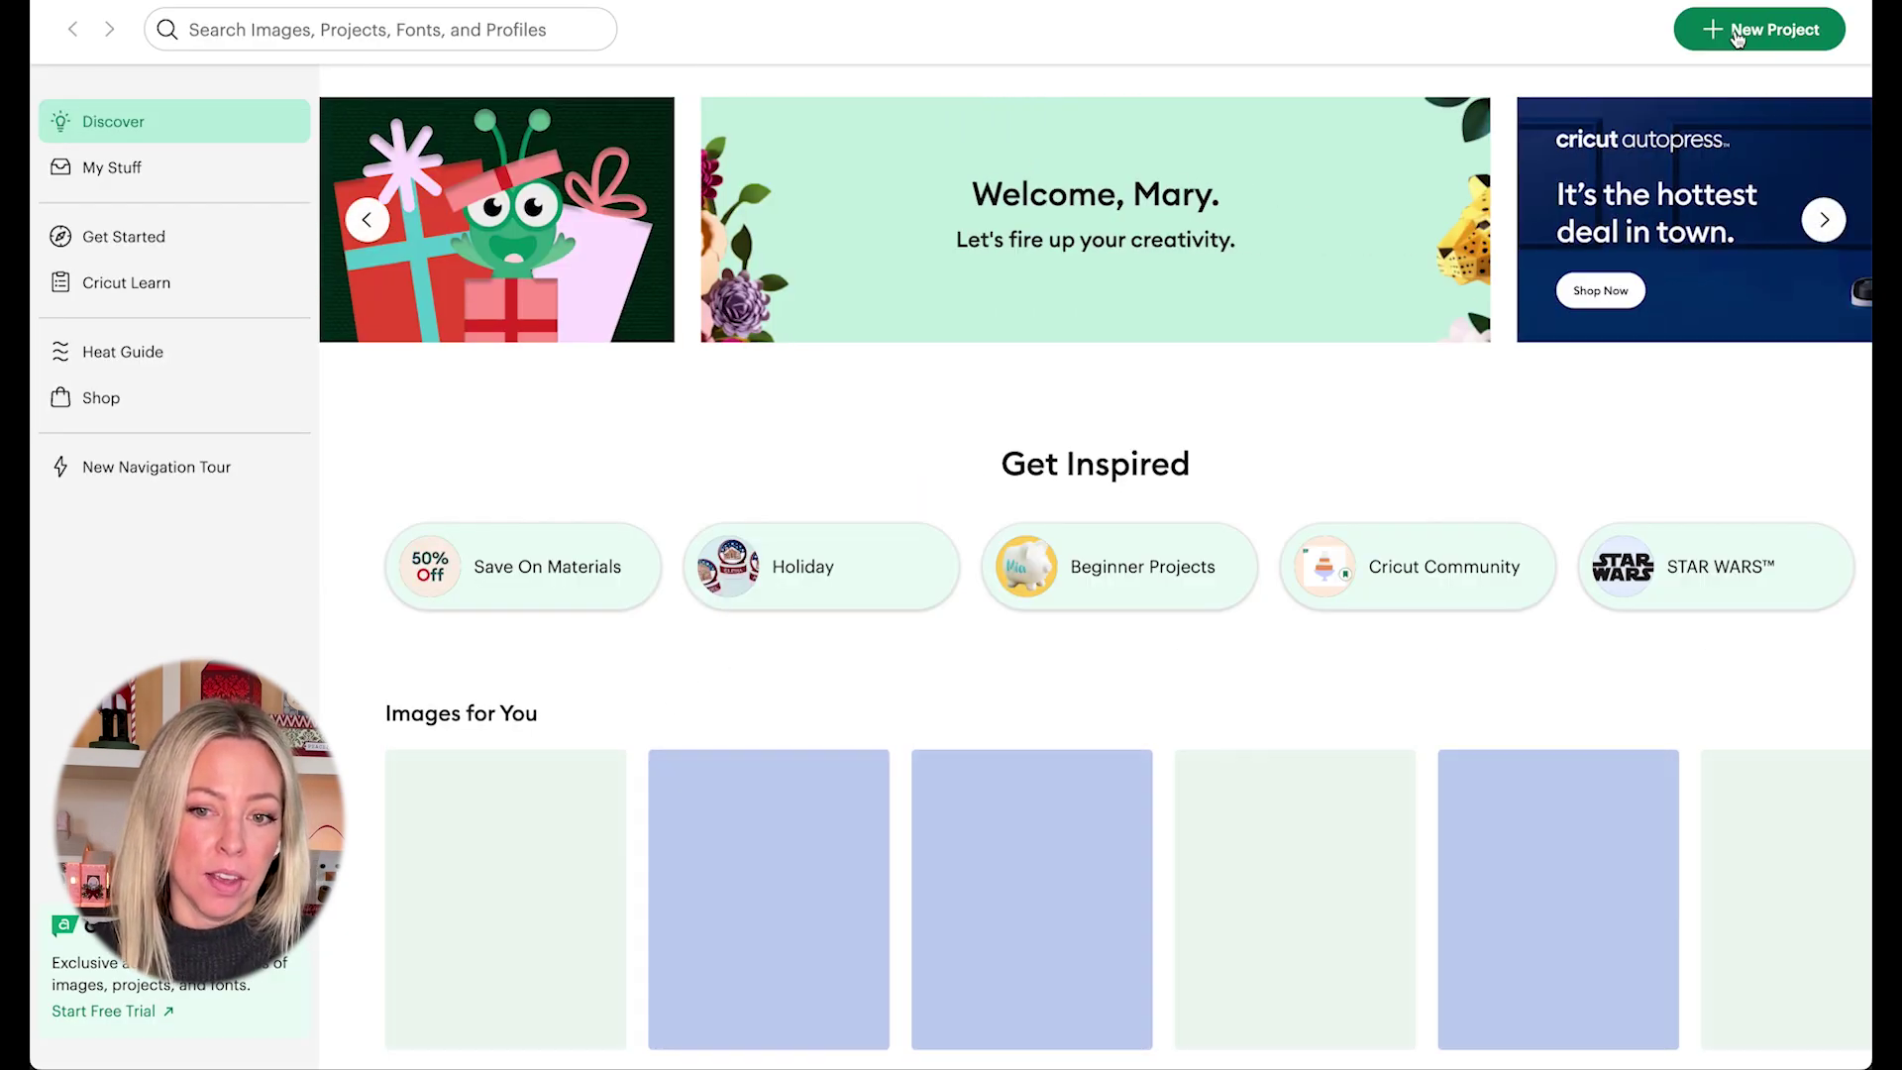
{"action": "left_click", "coordinate": [1755, 33]}
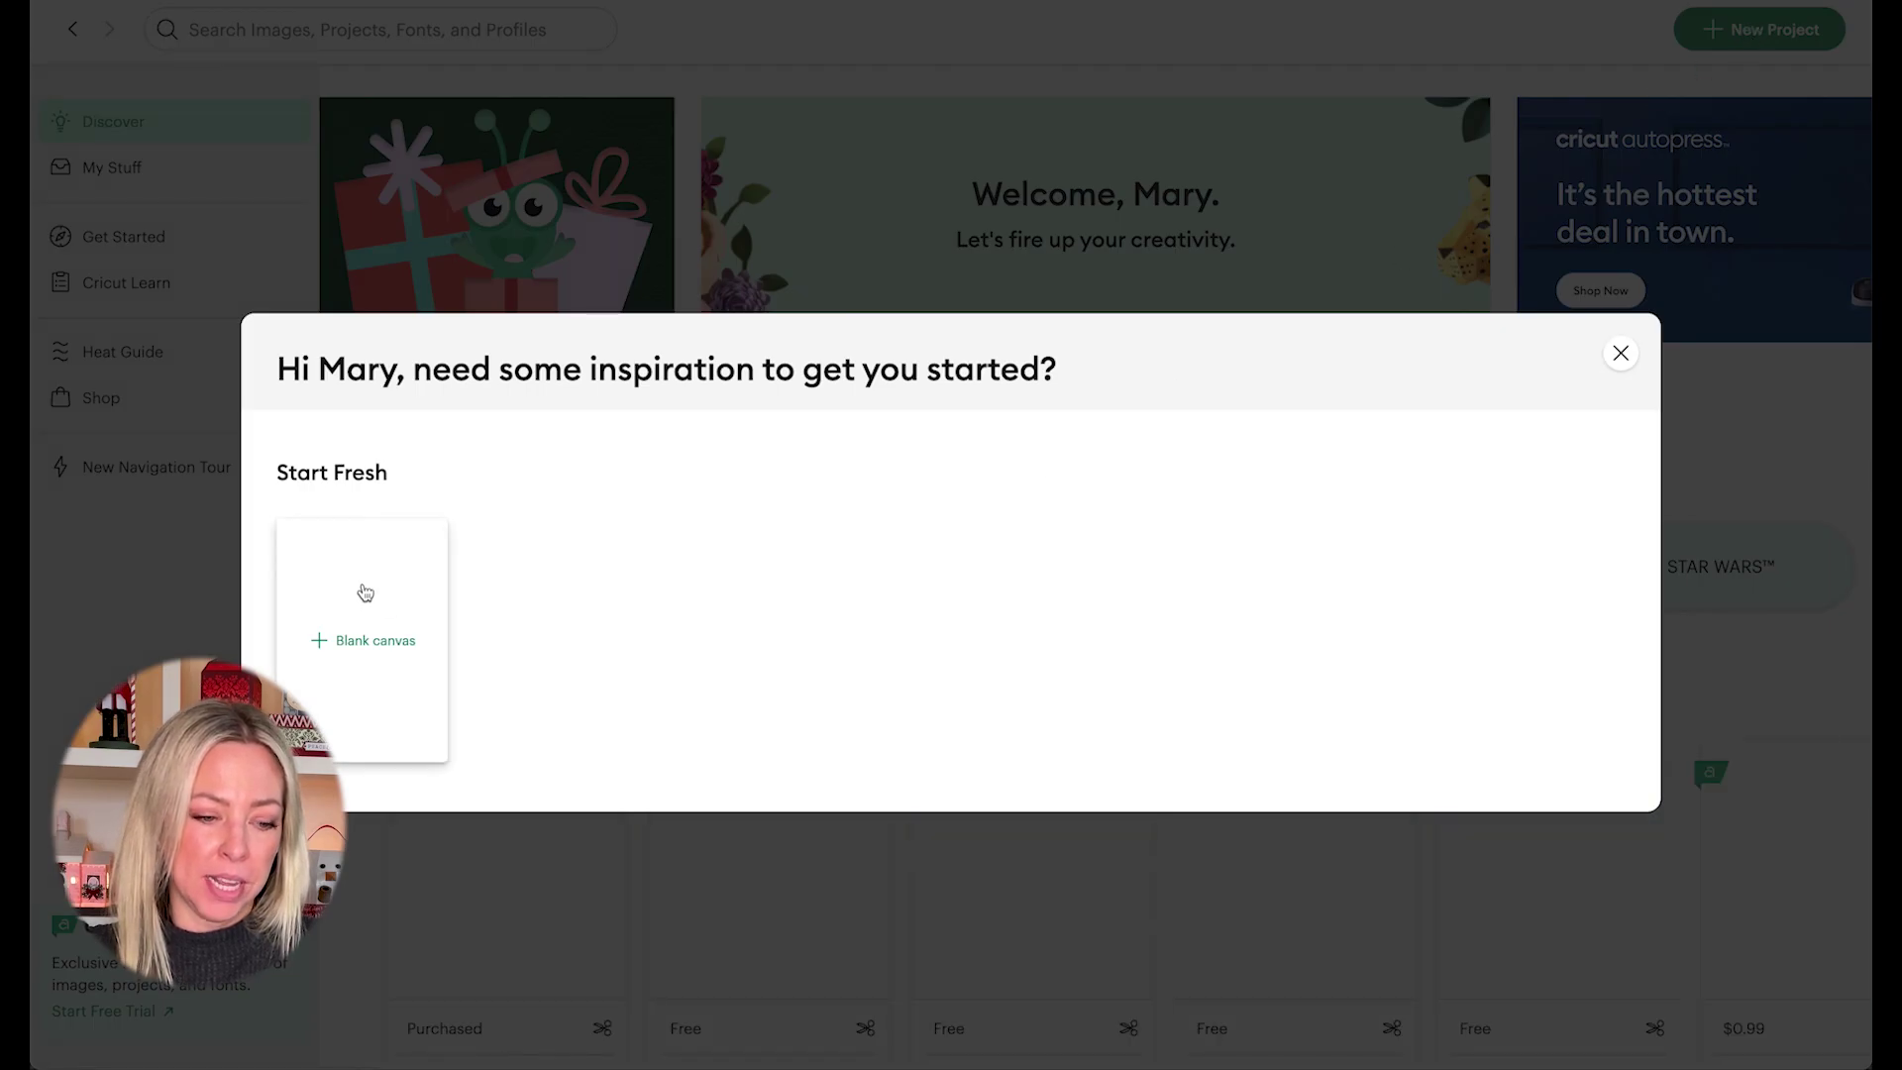
{"action": "left_click", "coordinate": [365, 595]}
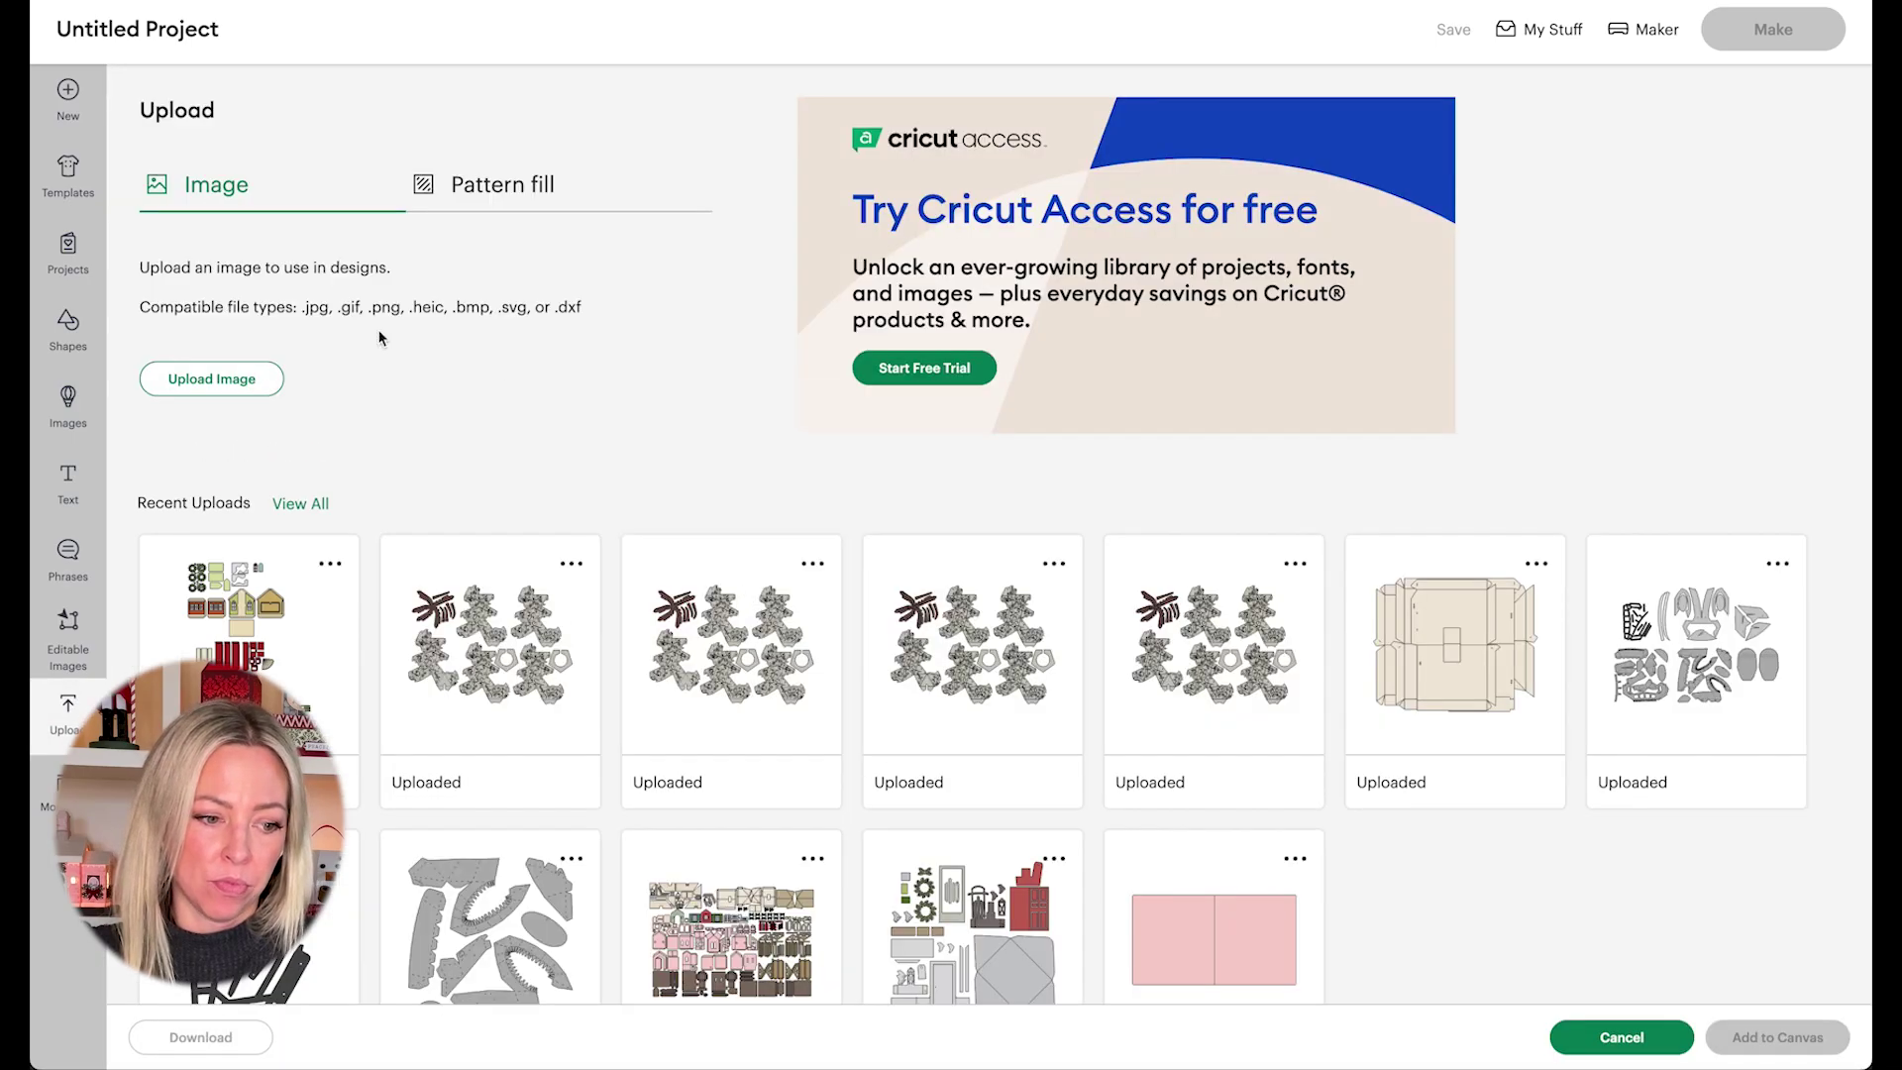
Step: Choose Upload Image and Browse to bring up the macOS file picker
{"action": "left_click", "coordinate": [230, 386]}
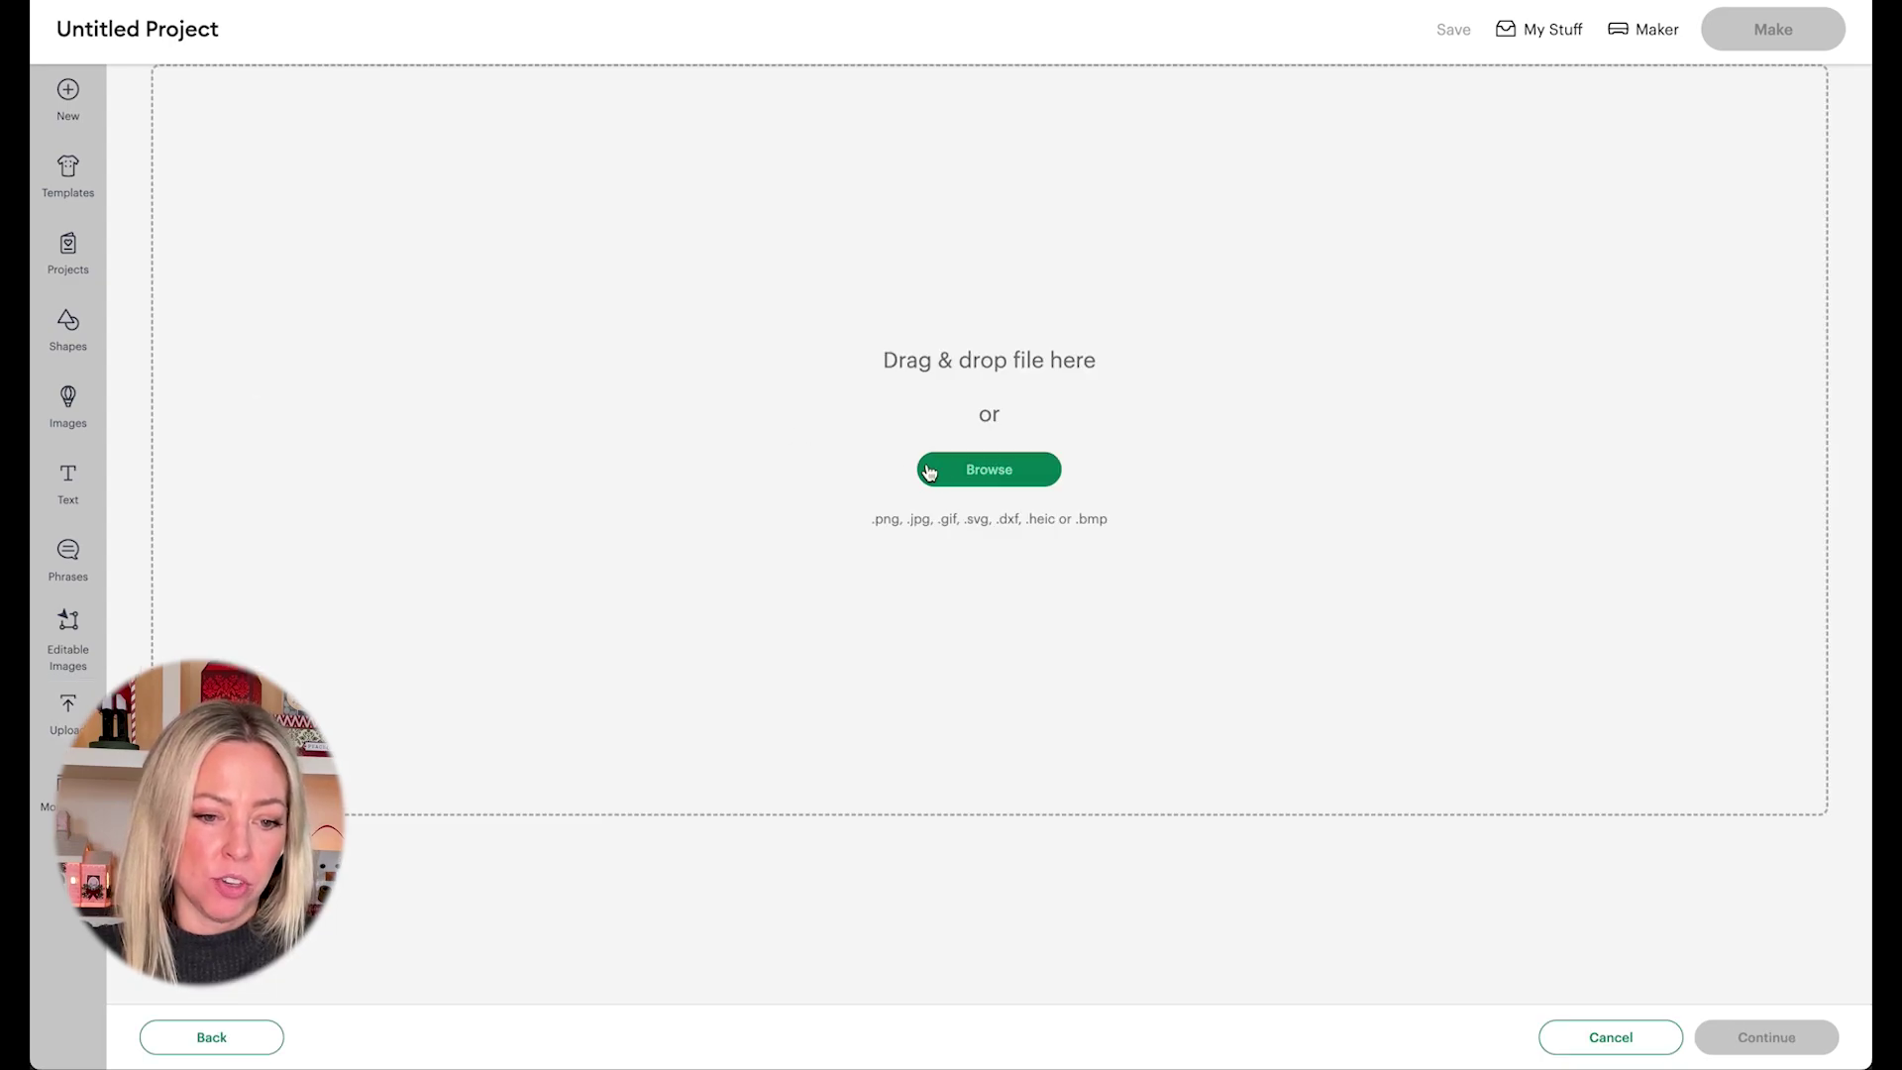
{"action": "left_click", "coordinate": [944, 478]}
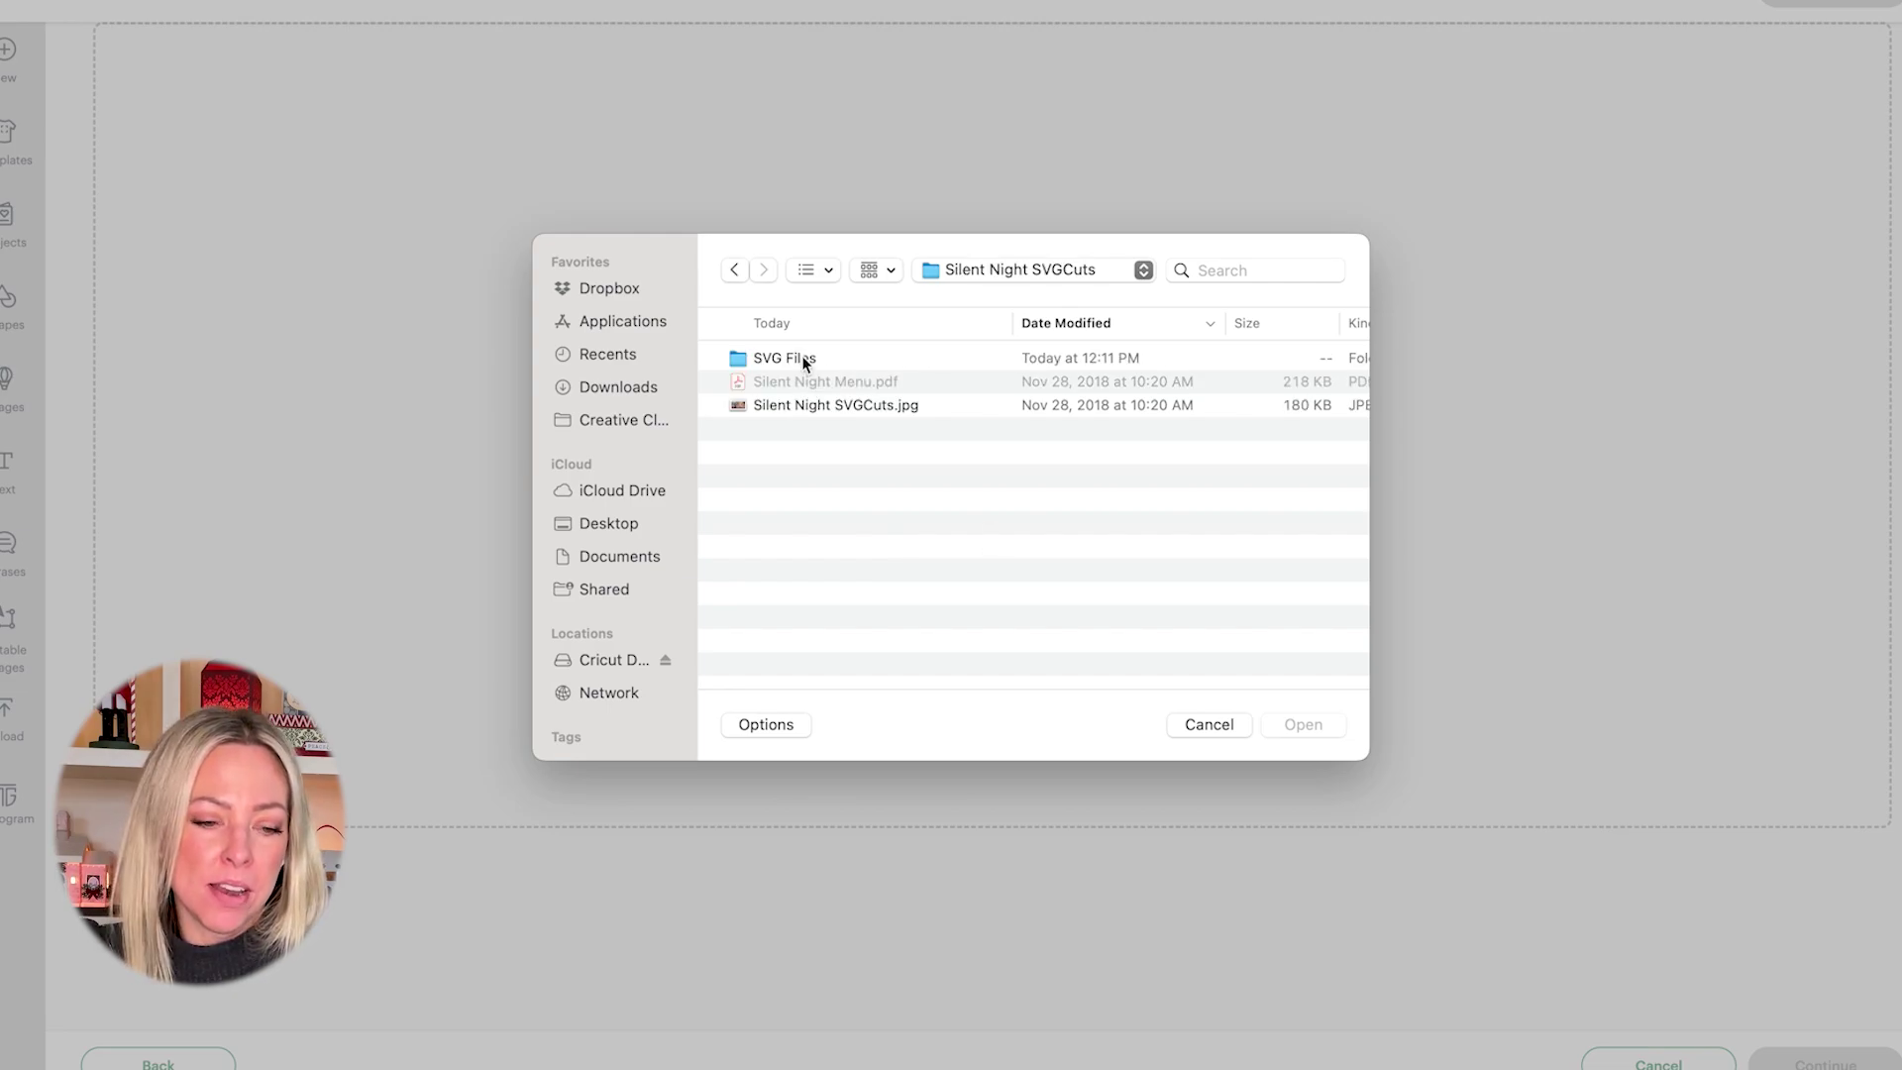
Step: Open entire_church.svg from SVG Files > Church > Extras > Solid Score Lines for upload
{"action": "double_click", "coordinate": [804, 363]}
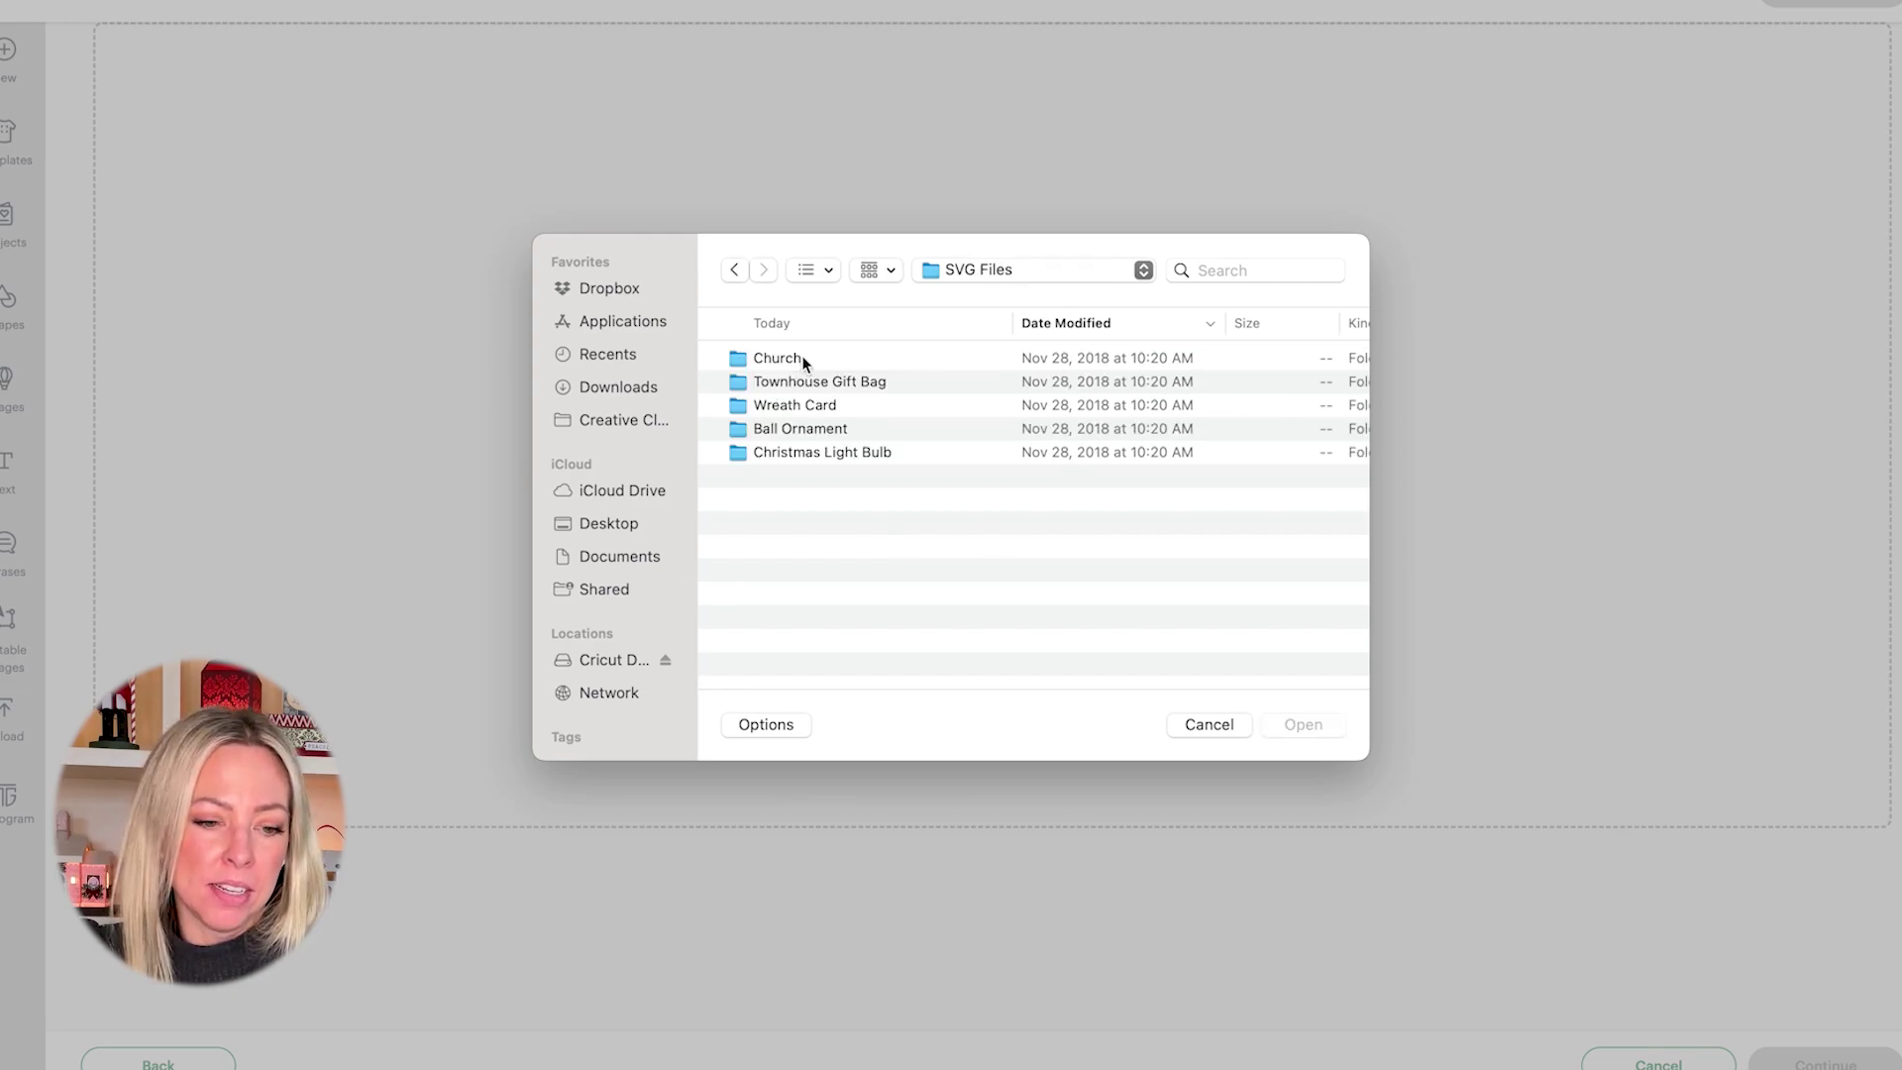
{"action": "left_click", "coordinate": [738, 363]}
{"action": "double_click", "coordinate": [738, 363]}
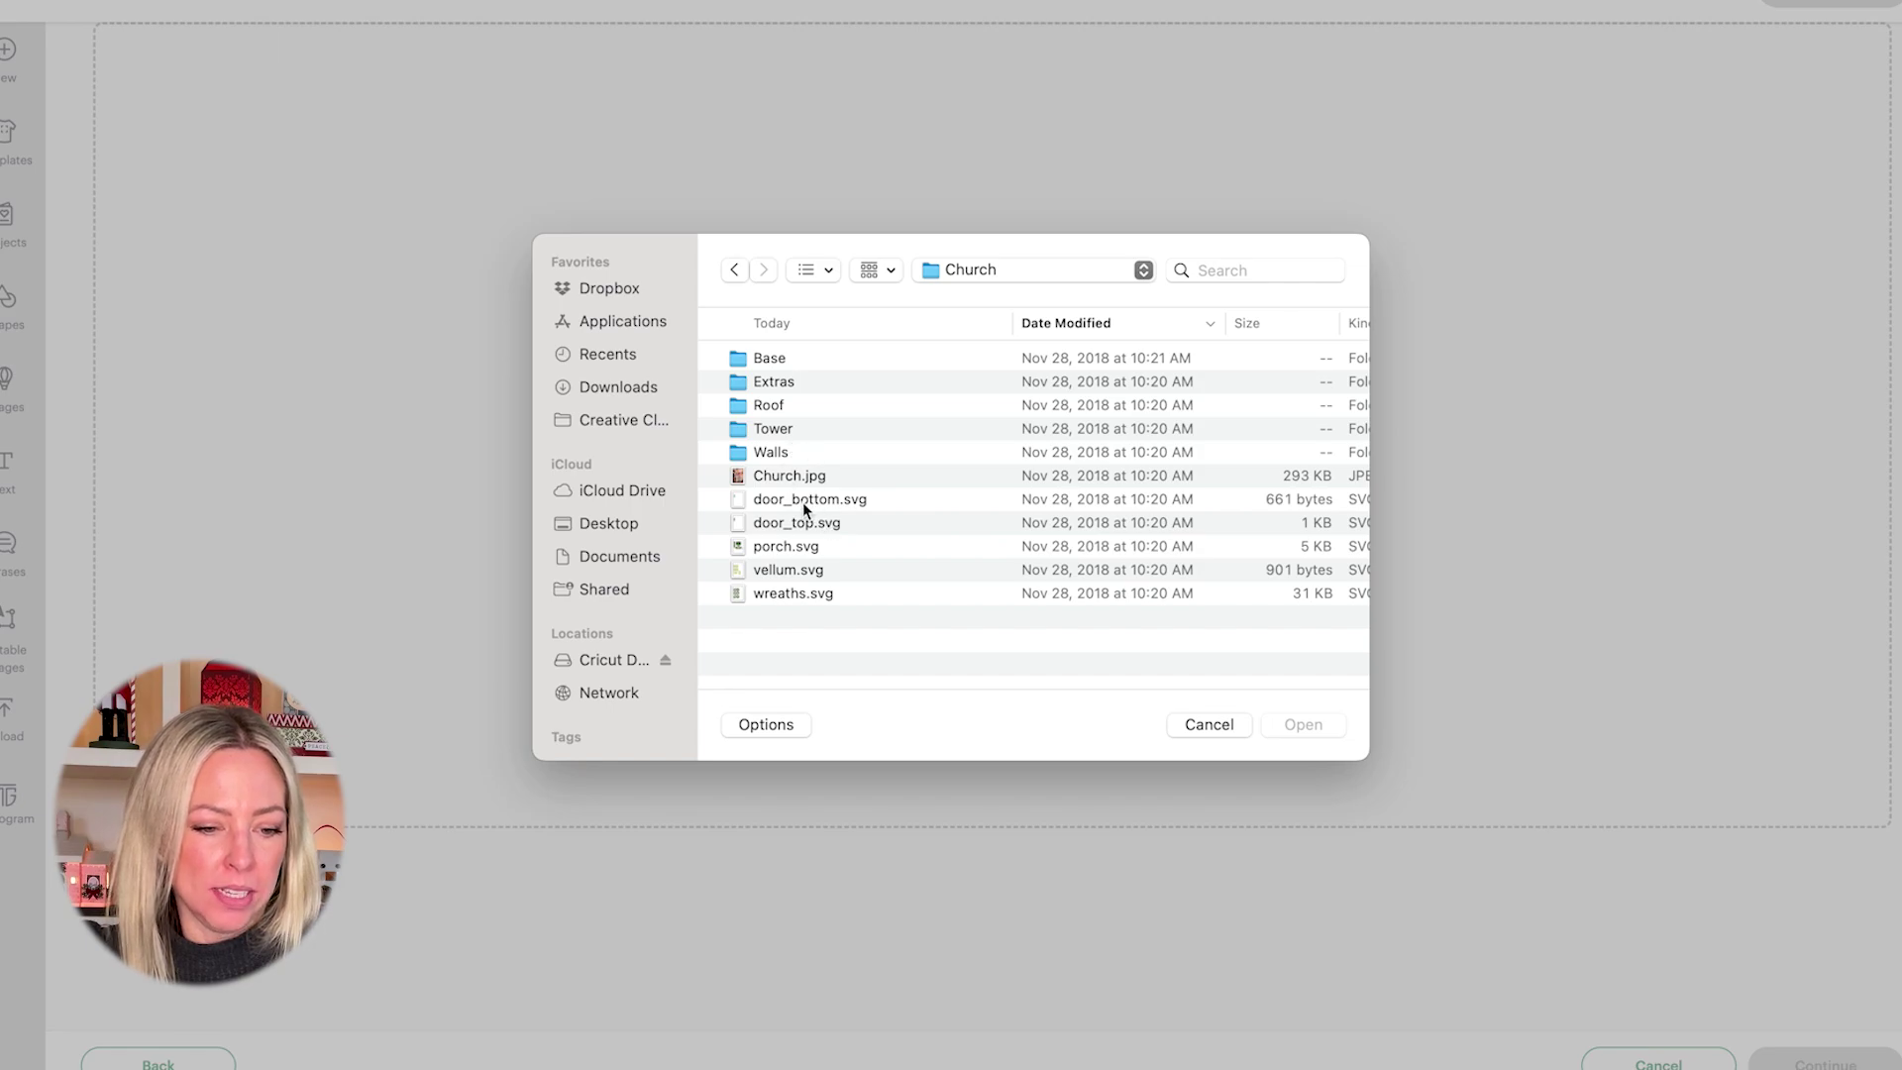
{"action": "double_click", "coordinate": [741, 382]}
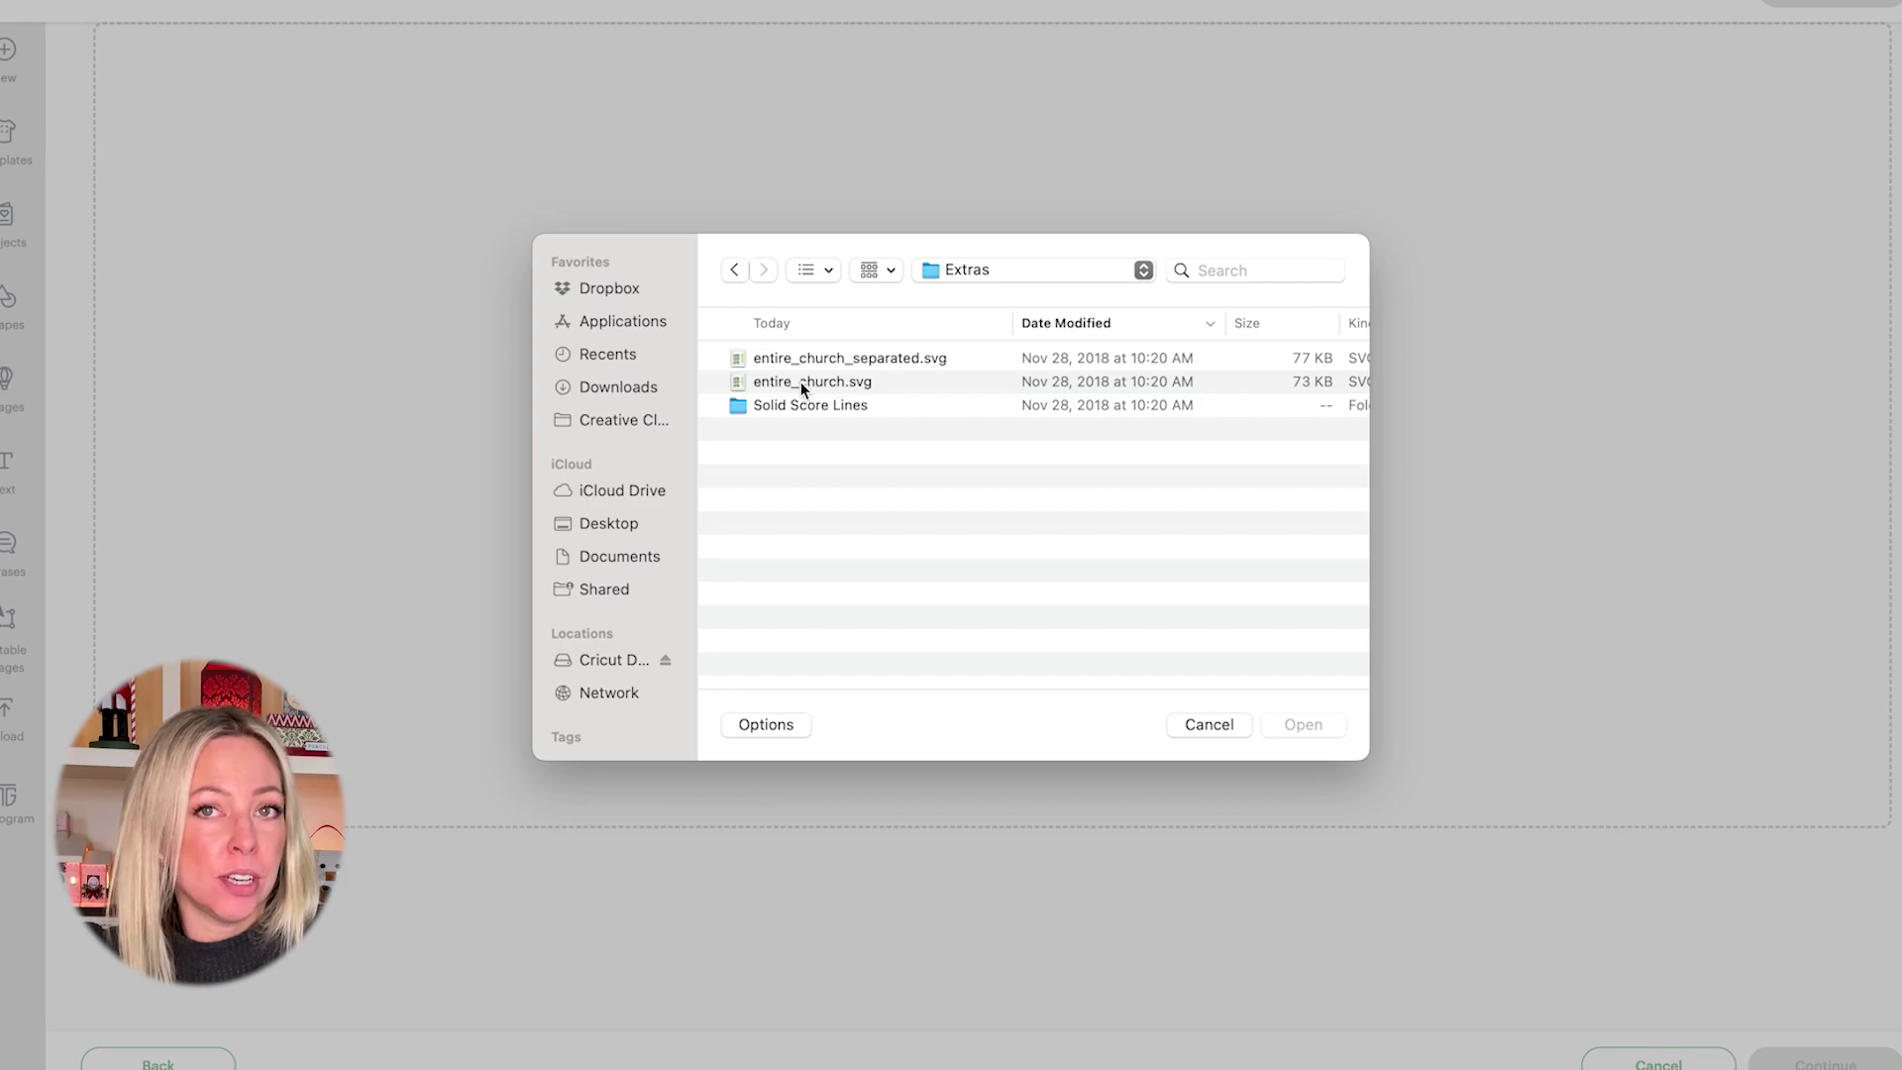
{"action": "left_click", "coordinate": [834, 382]}
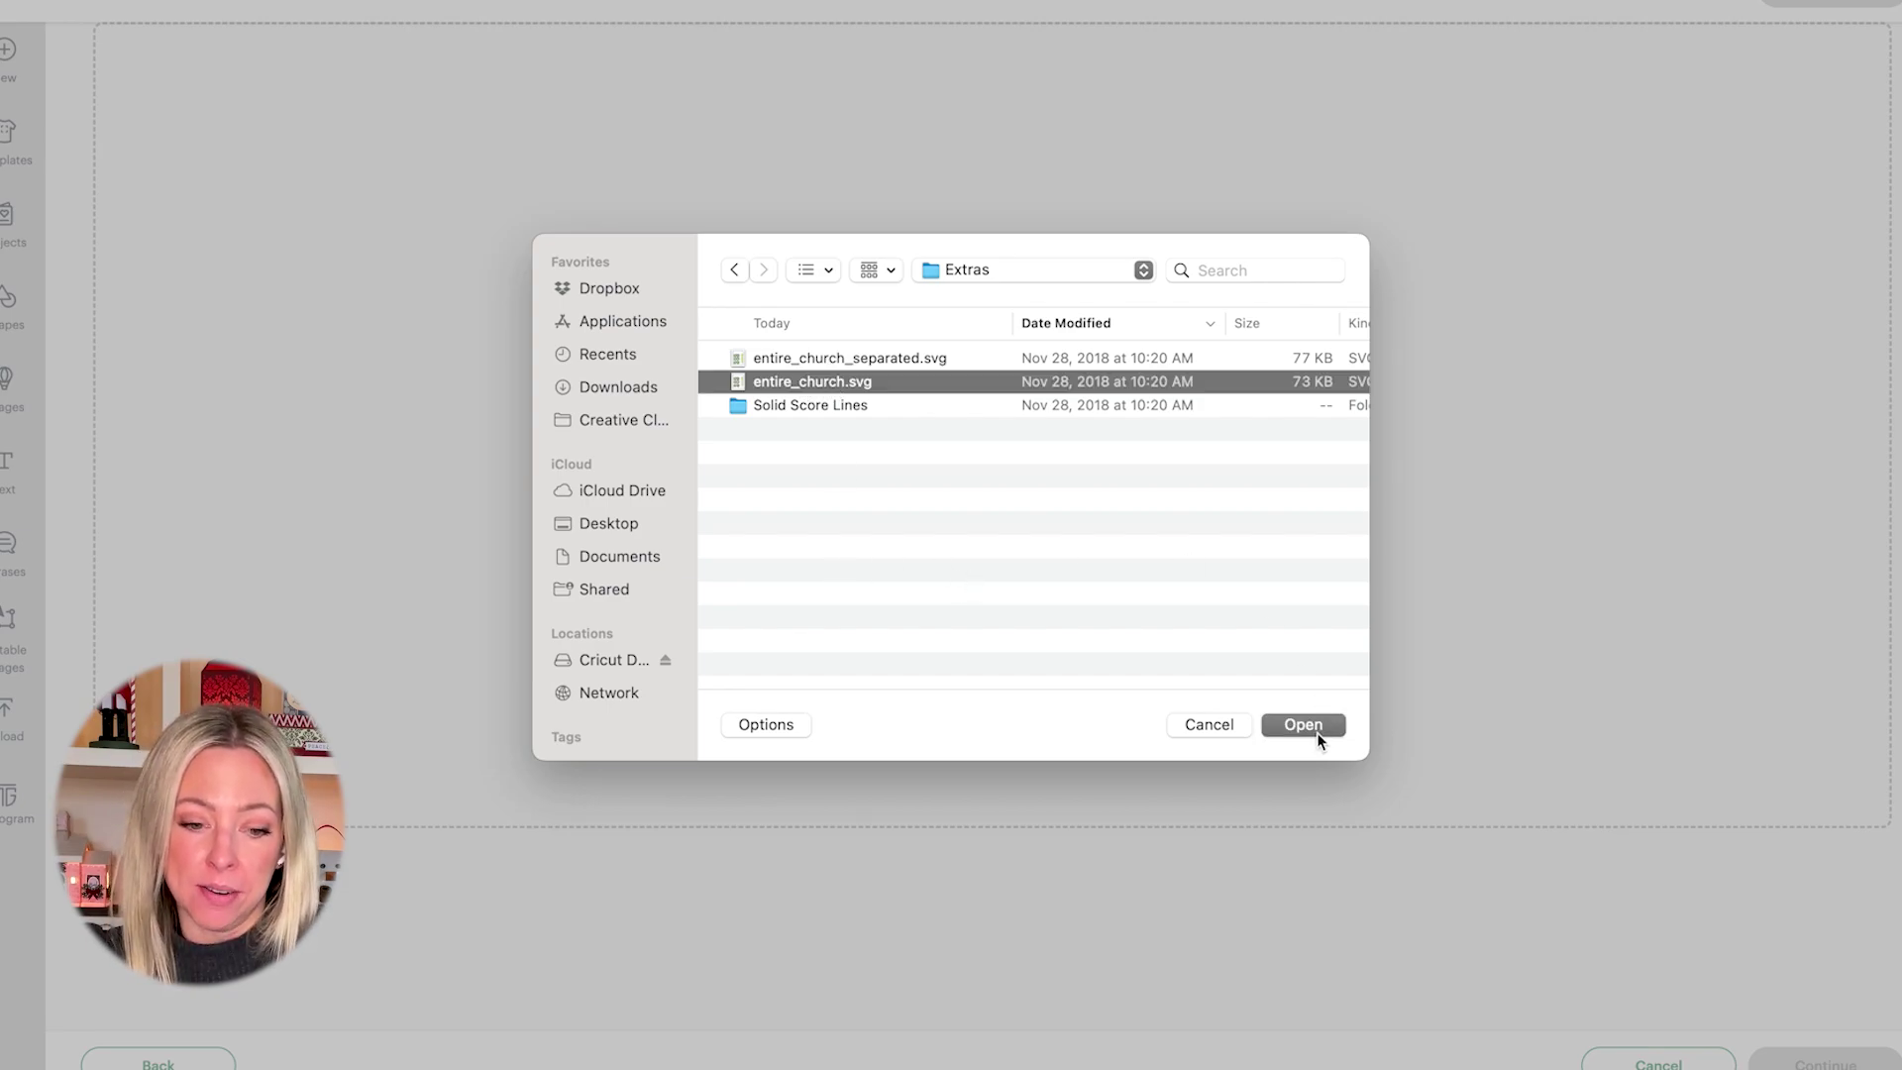
{"action": "double_click", "coordinate": [739, 407]}
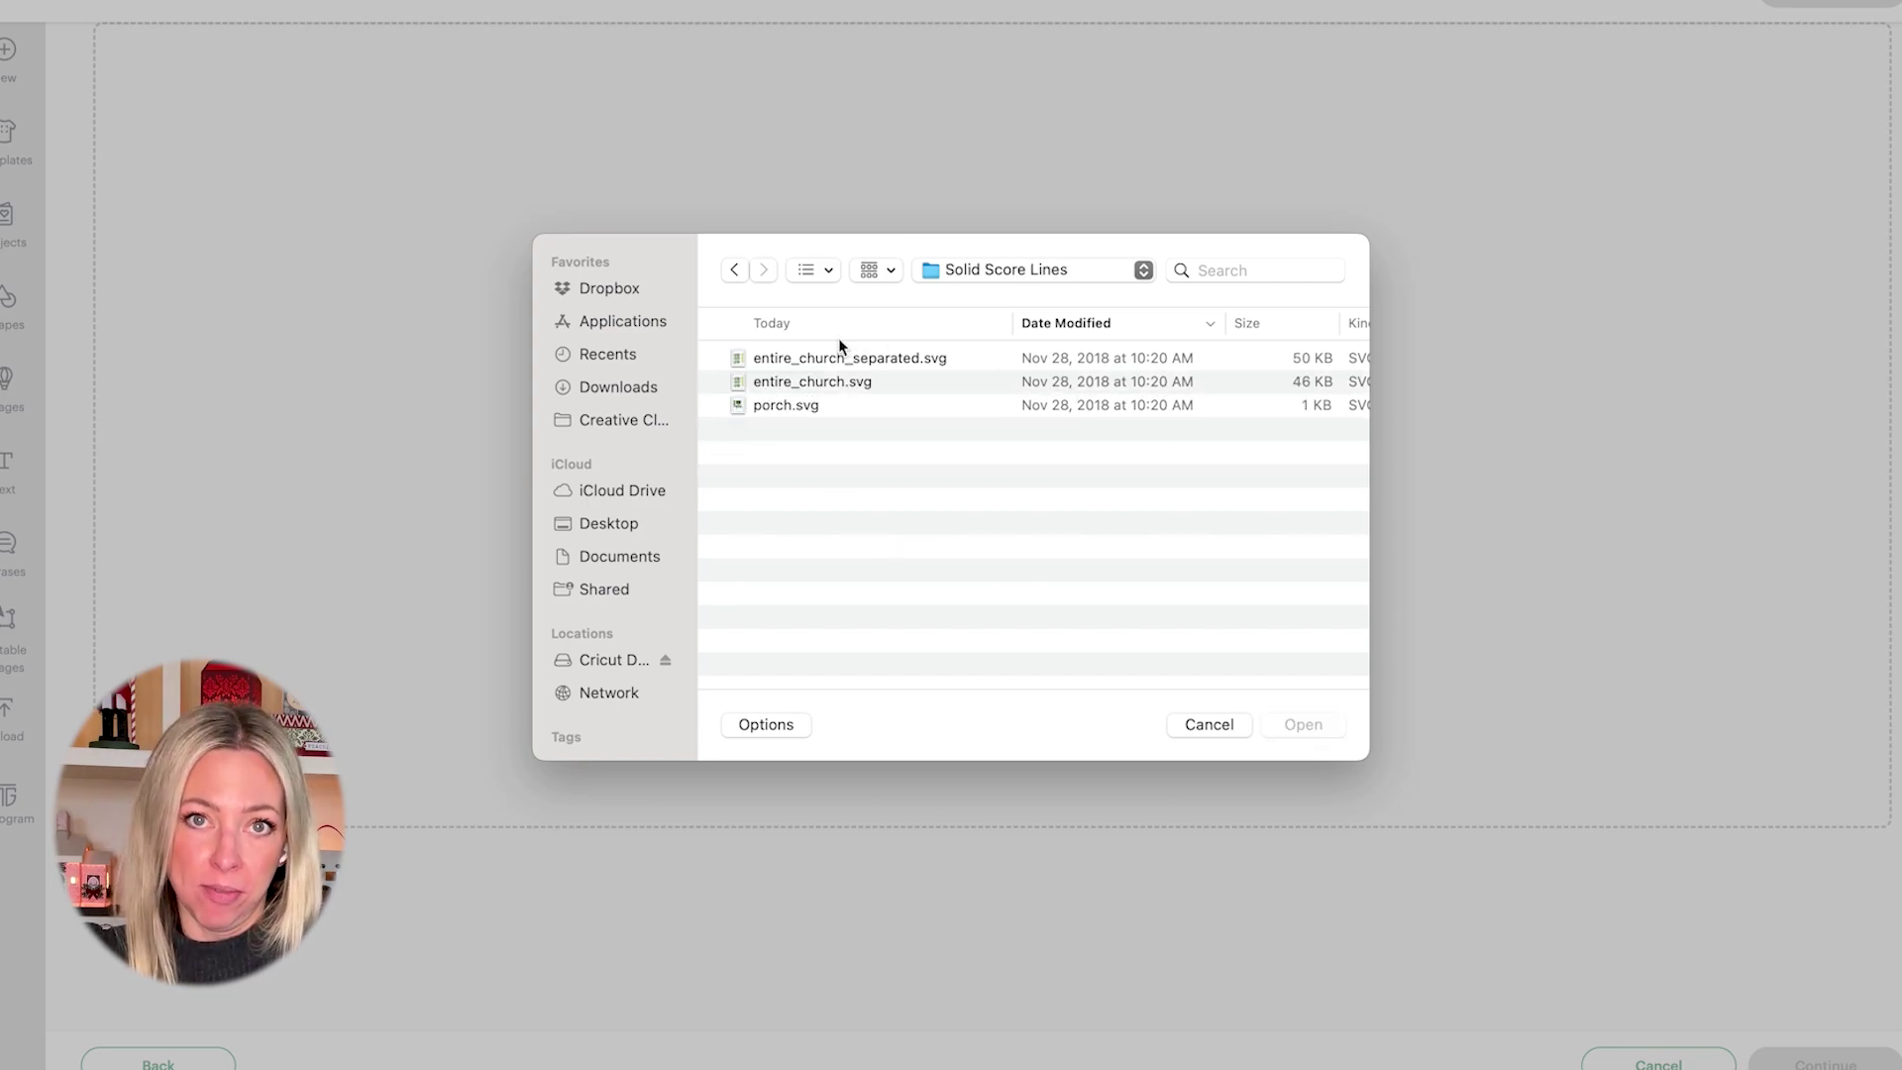
{"action": "left_click", "coordinate": [838, 386]}
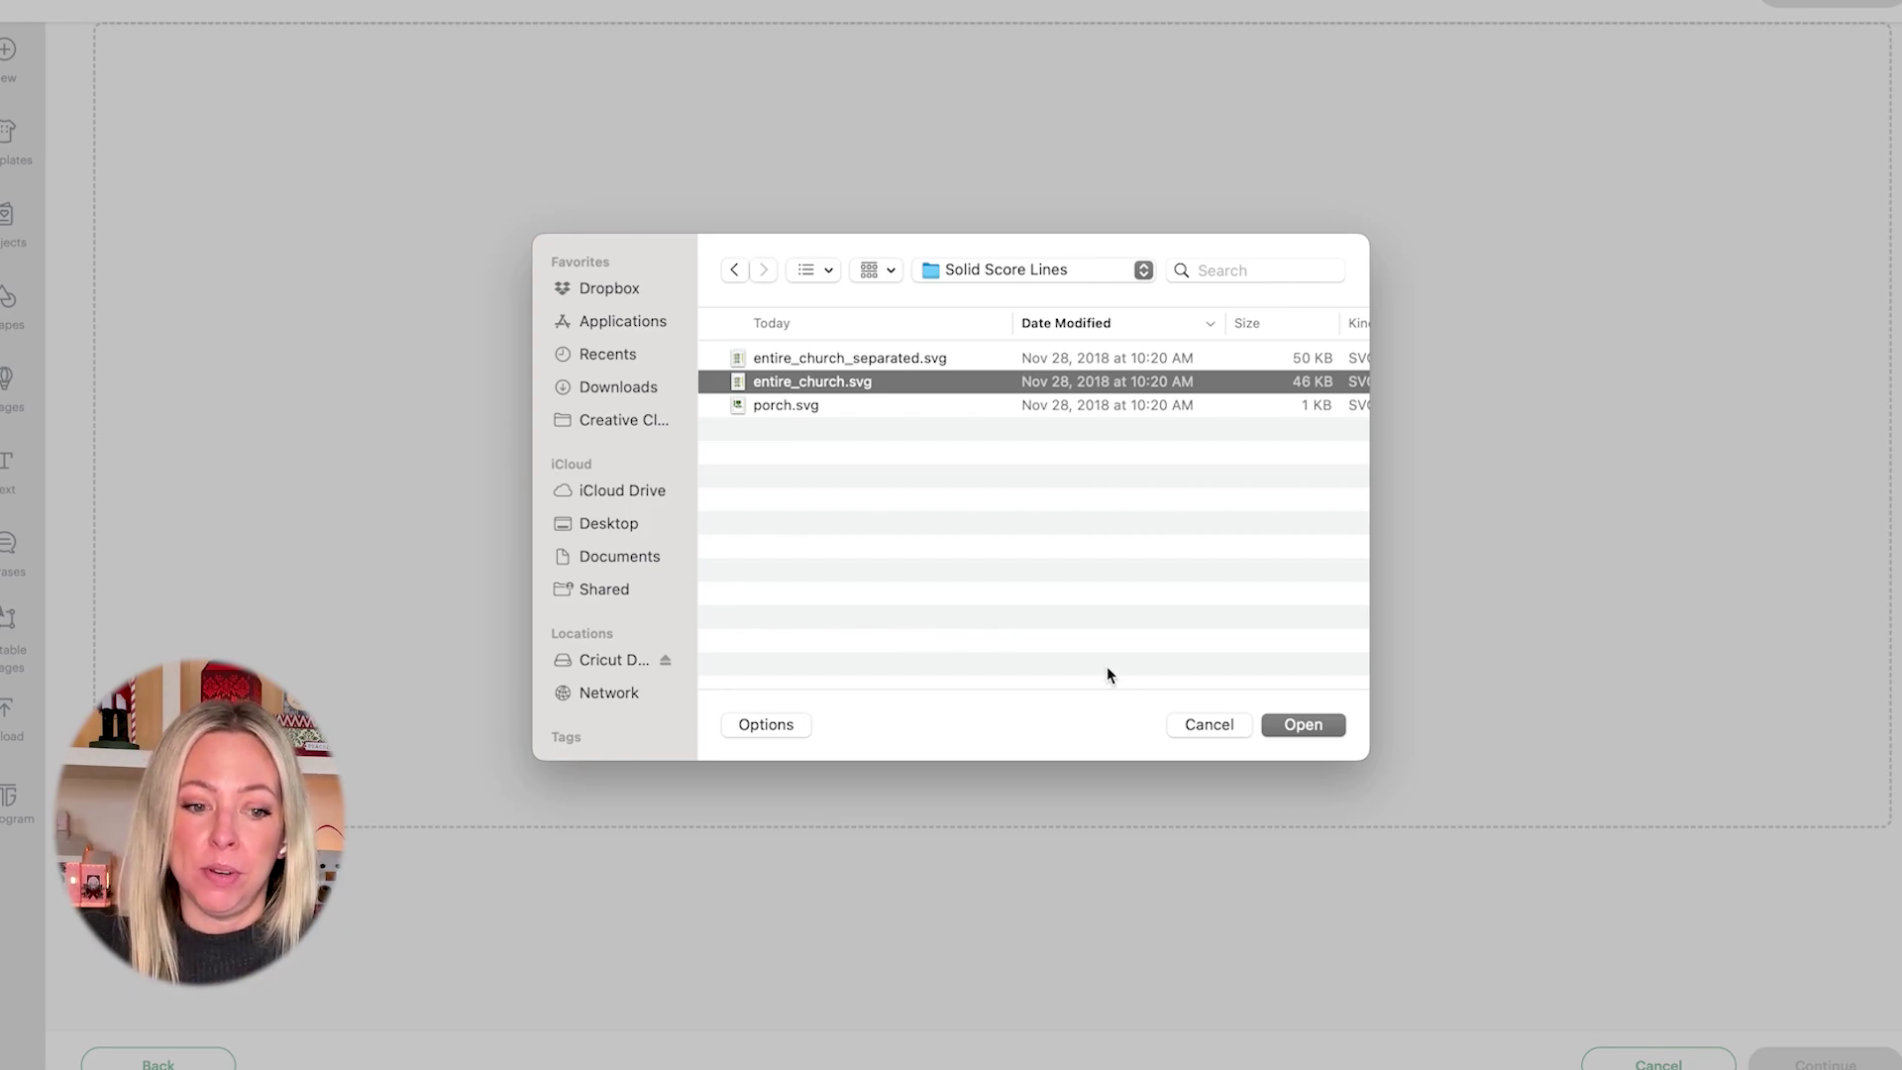
{"action": "left_click", "coordinate": [1307, 727]}
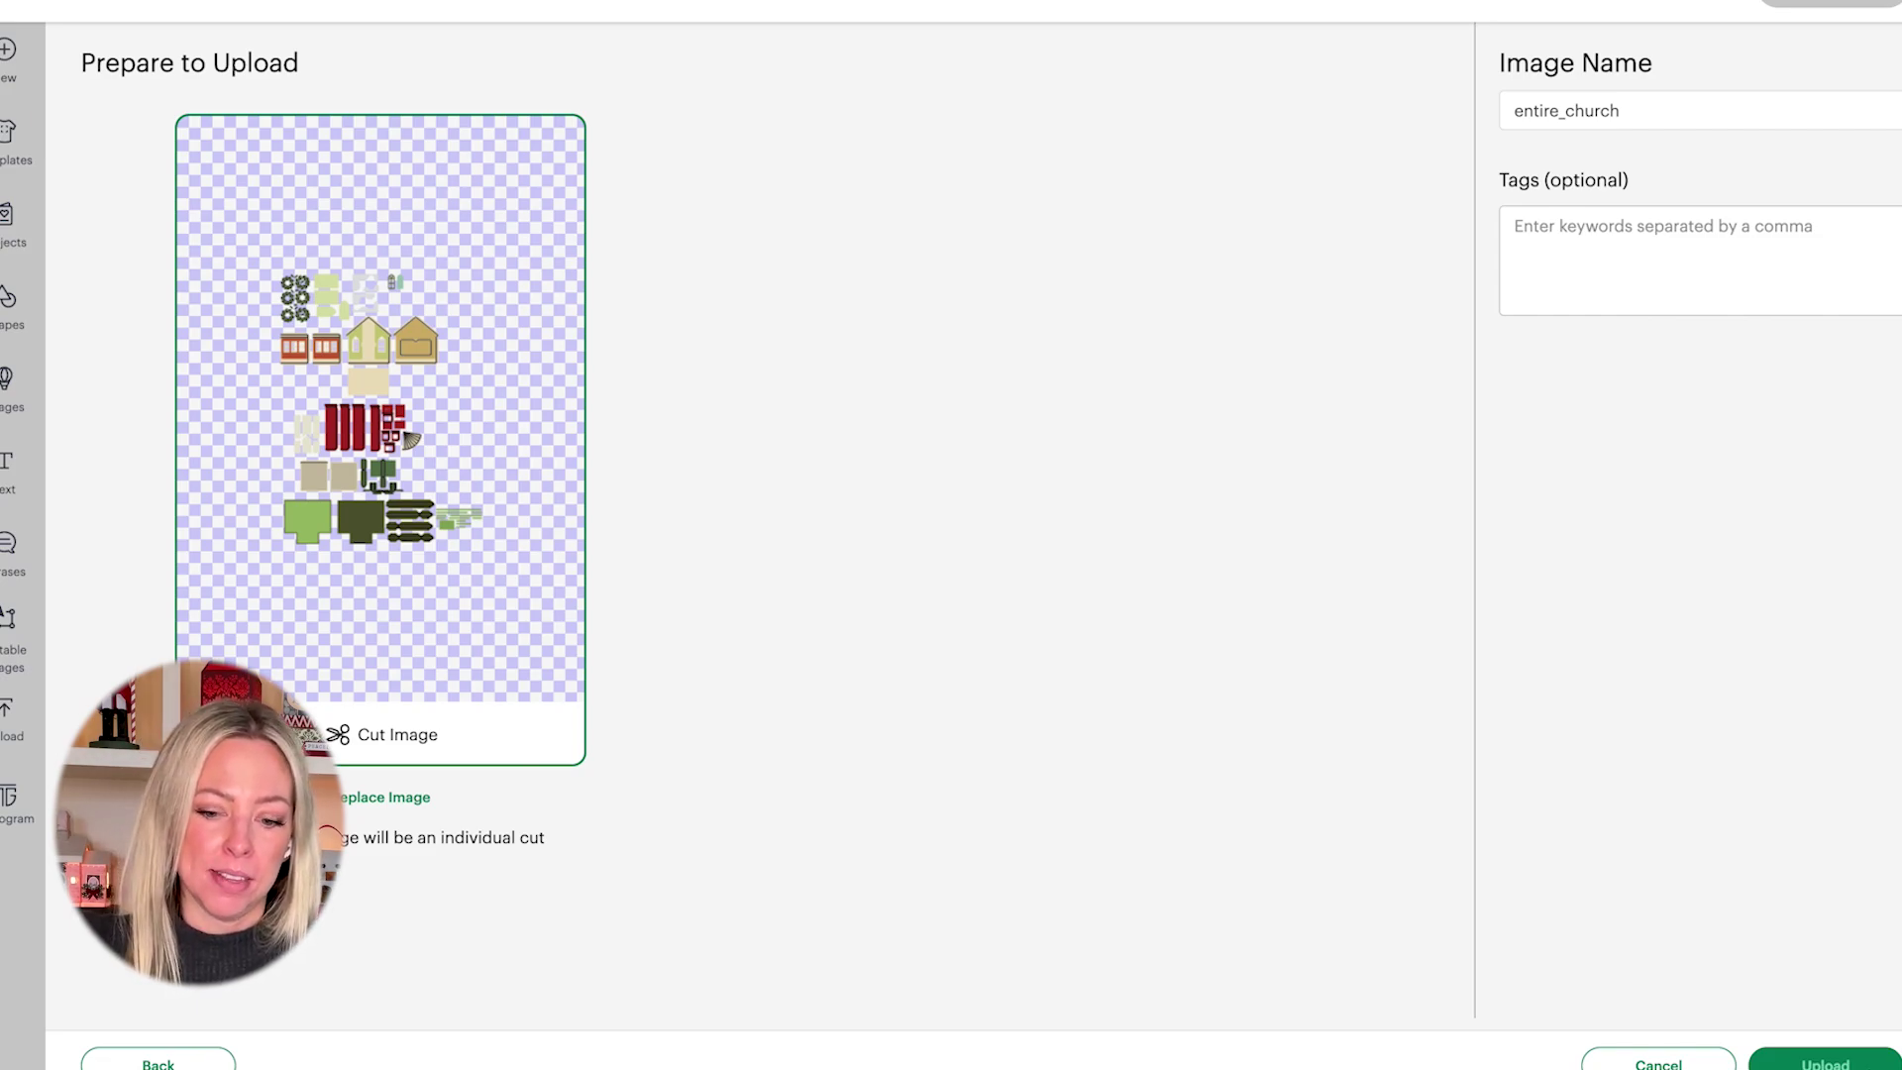
Step: Add the uploaded entire_church image to the canvas, grouped Basic Cut layers at 47.222 × 63.964
{"action": "left_click", "coordinate": [1859, 1062]}
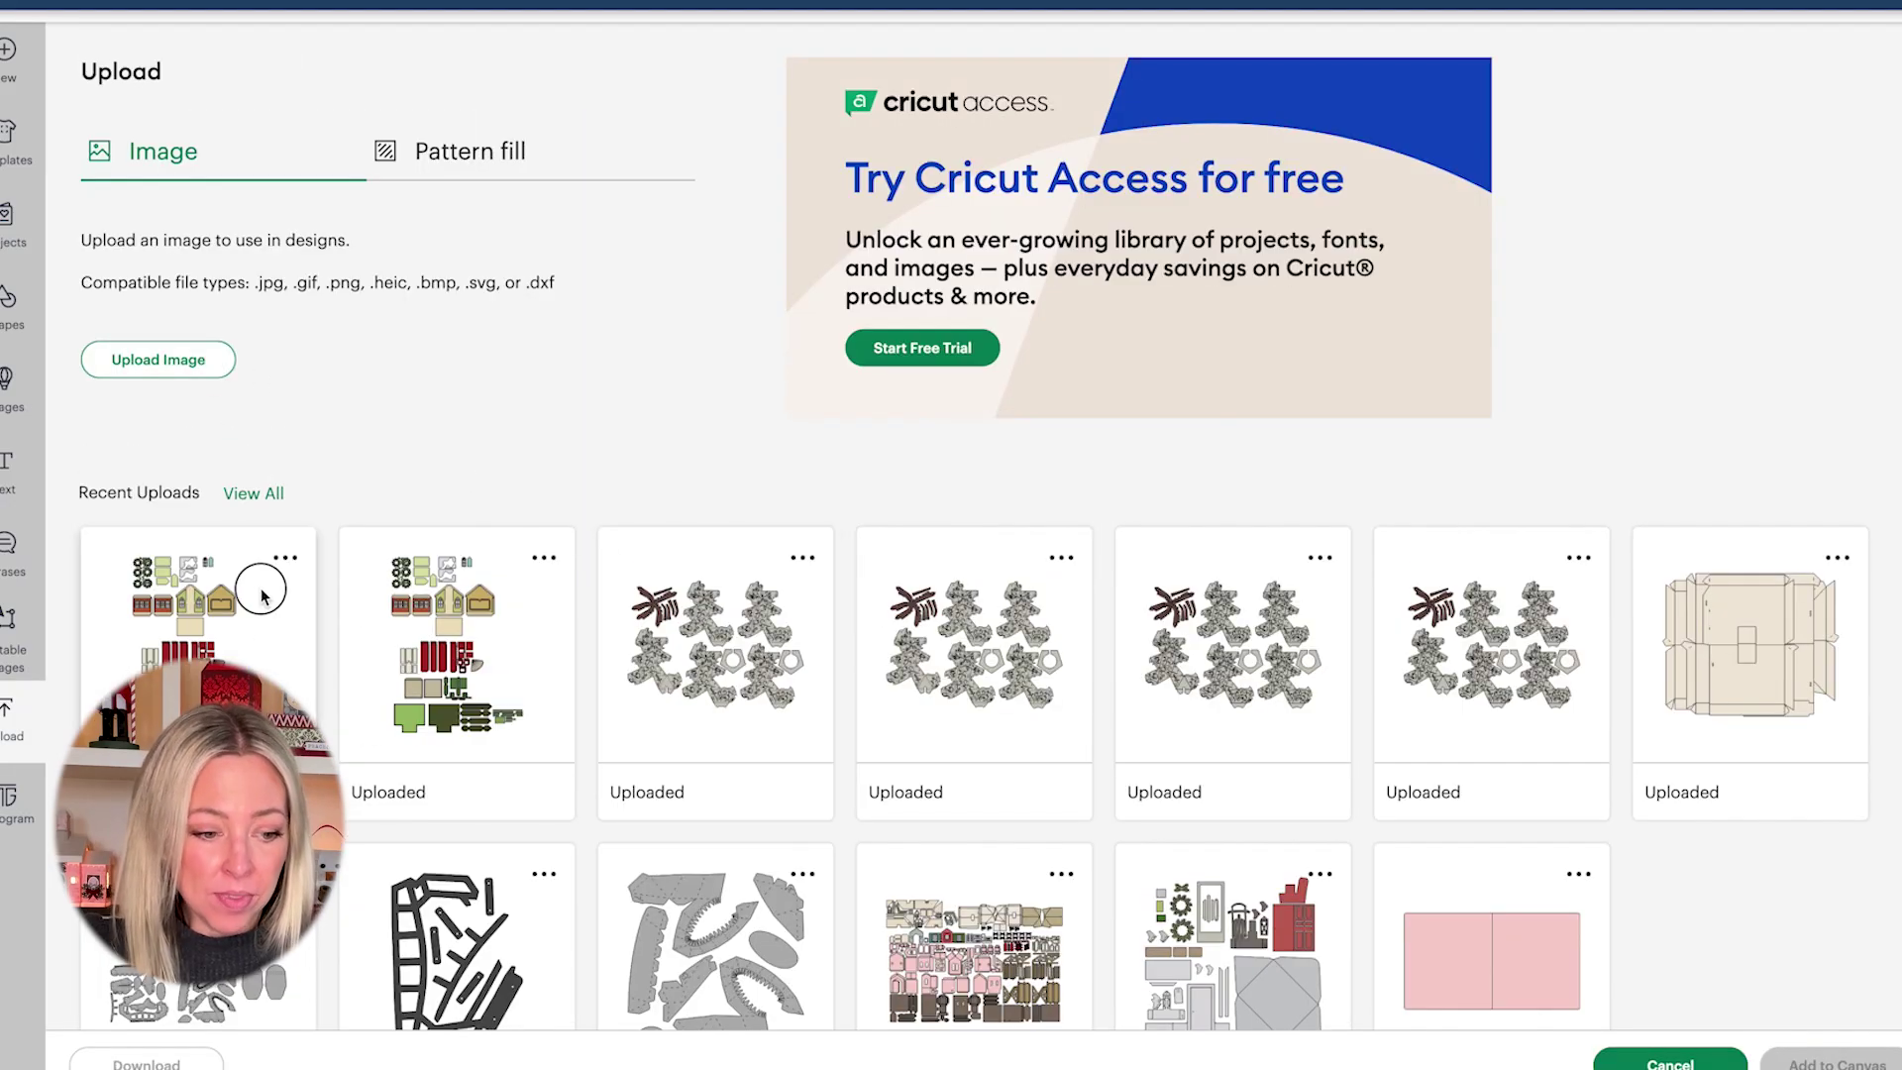
{"action": "left_click", "coordinate": [262, 594]}
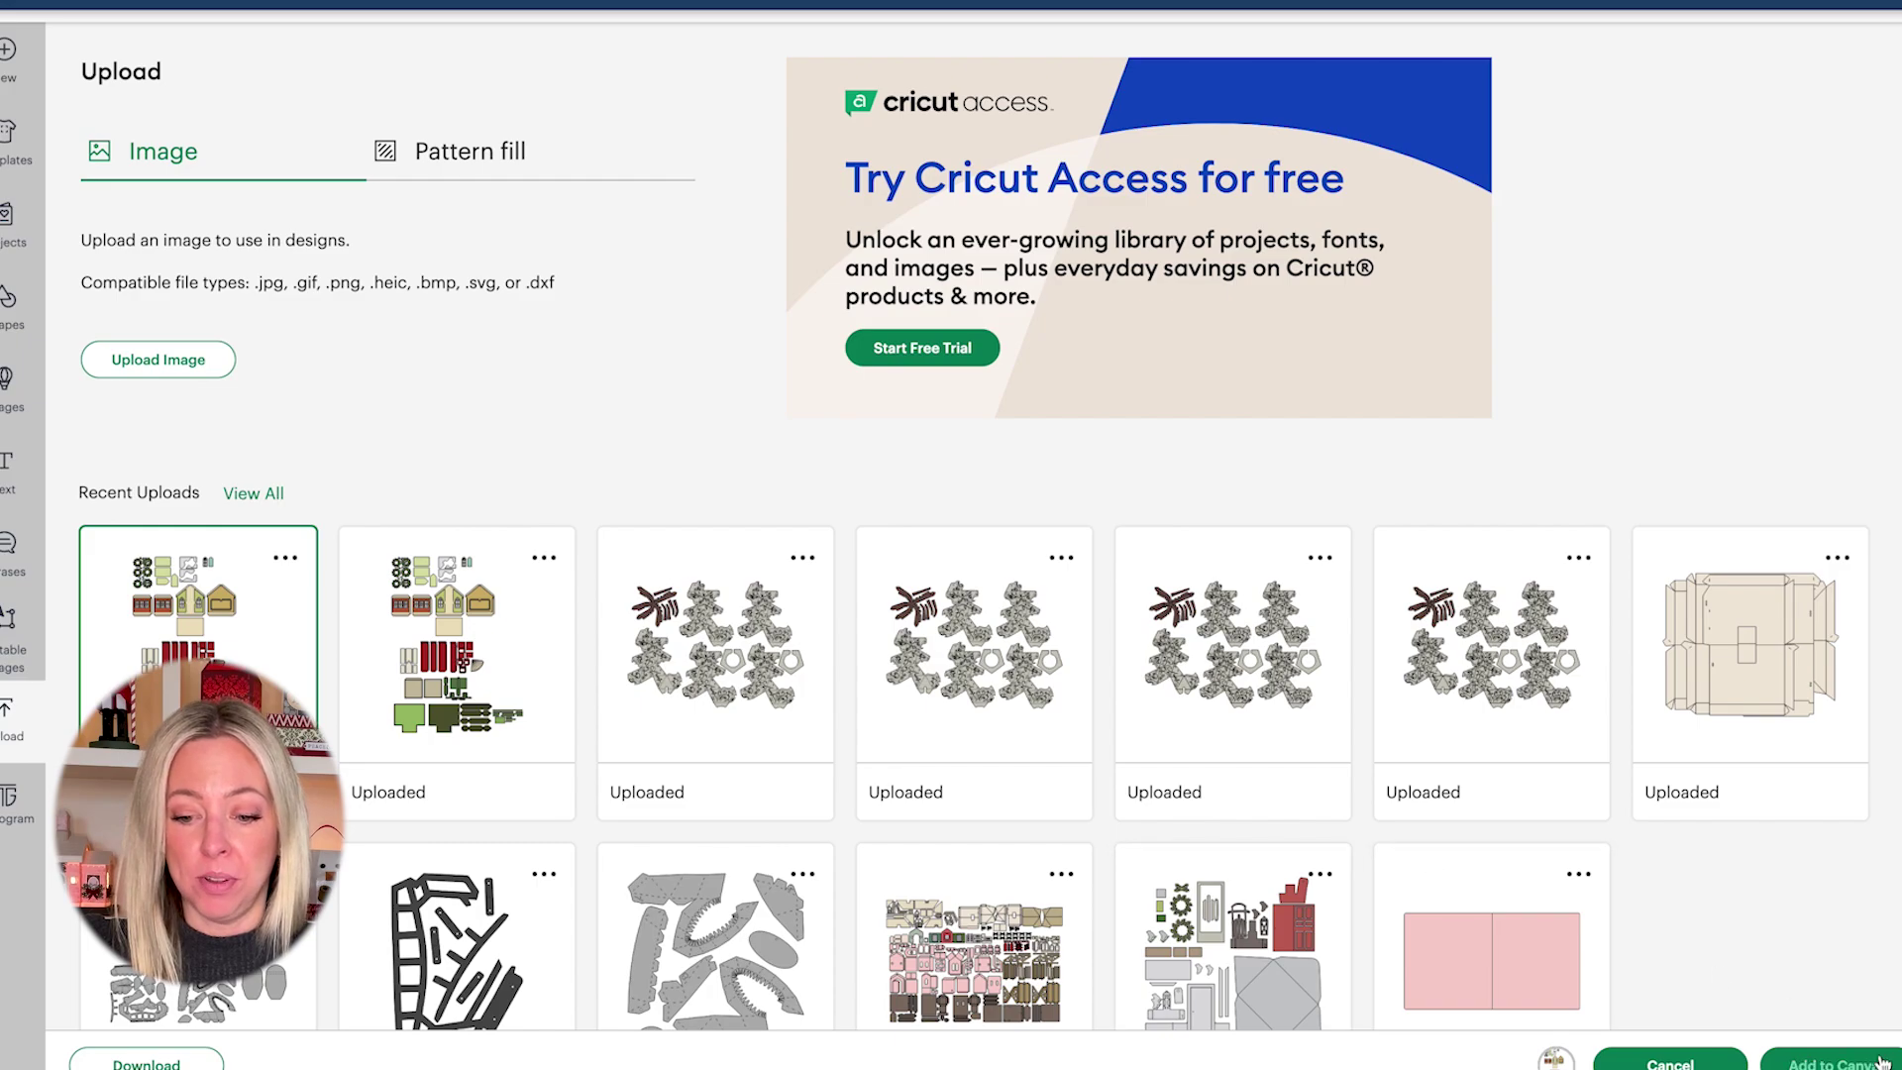
{"action": "left_click", "coordinate": [1837, 1062]}
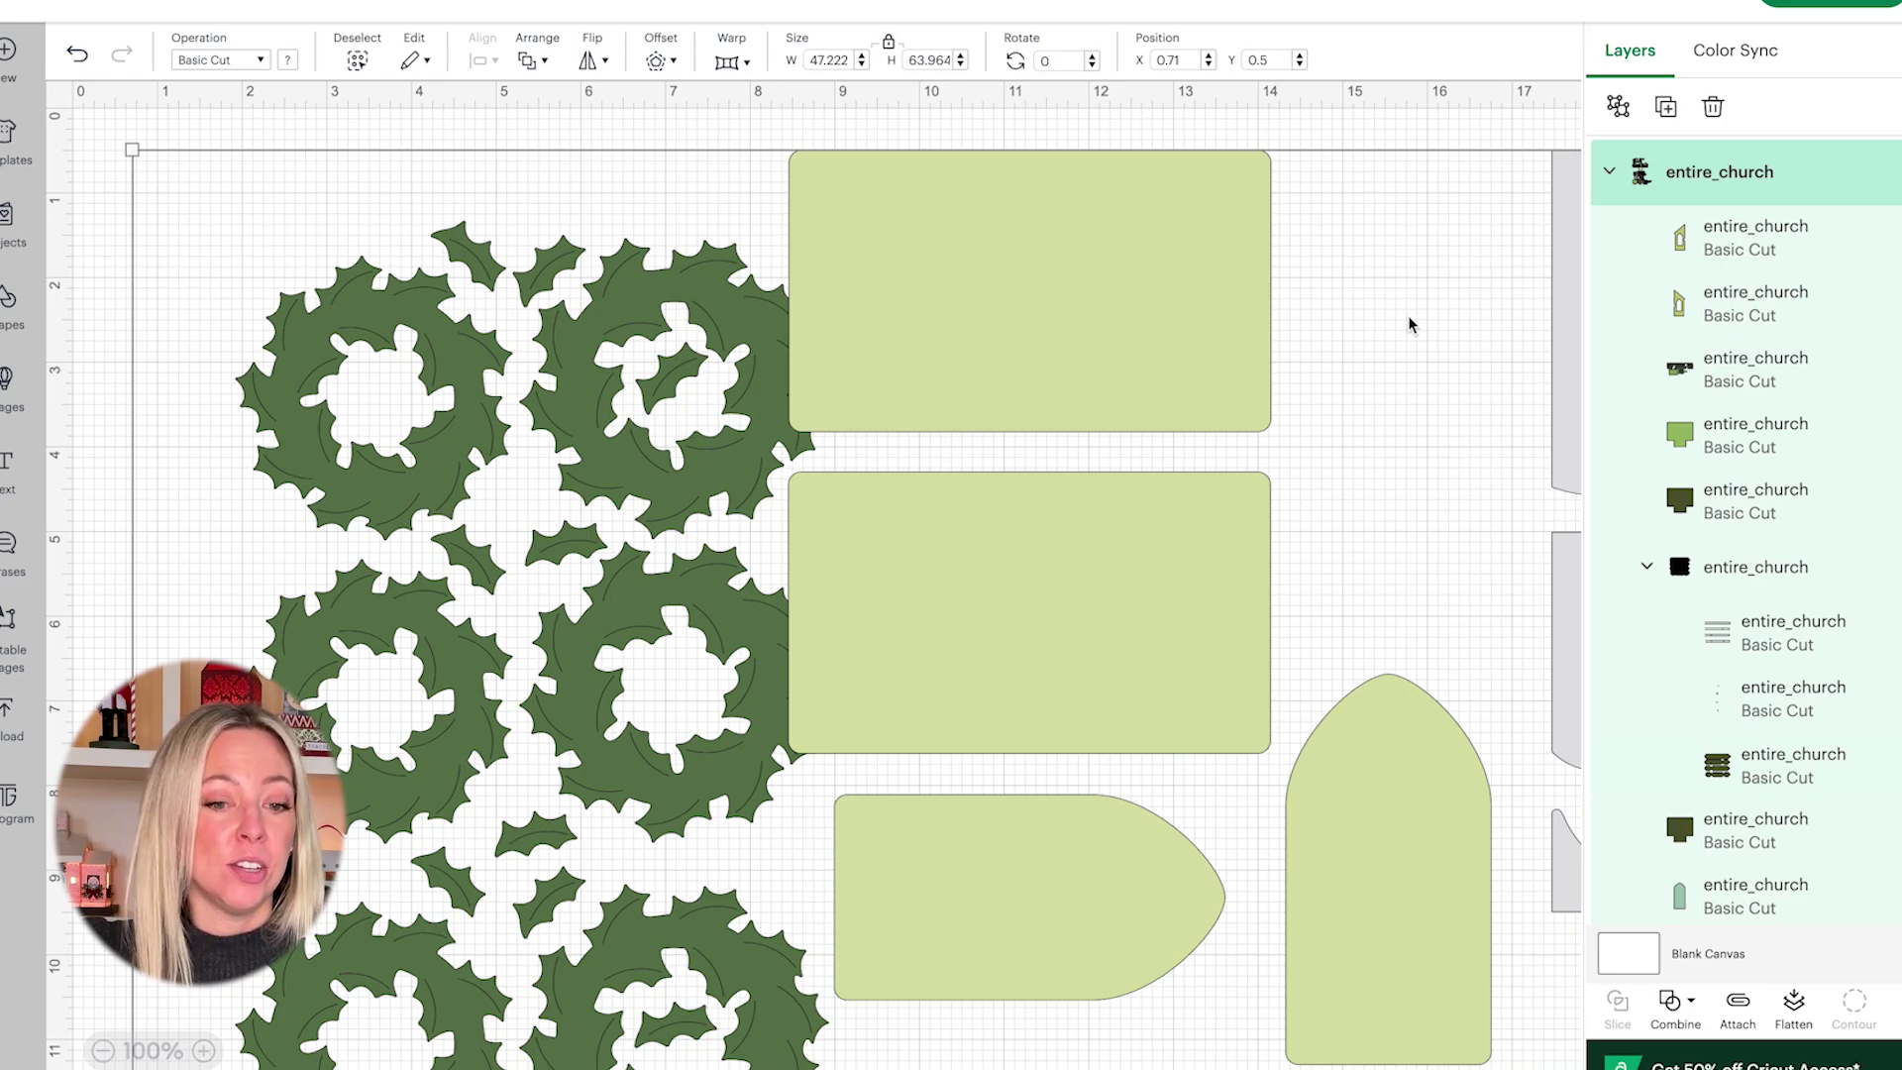
Step: Ungroup the church pieces, zoom out to 25%, and move the red and green pieces up-left
{"action": "left_click", "coordinate": [1621, 108]}
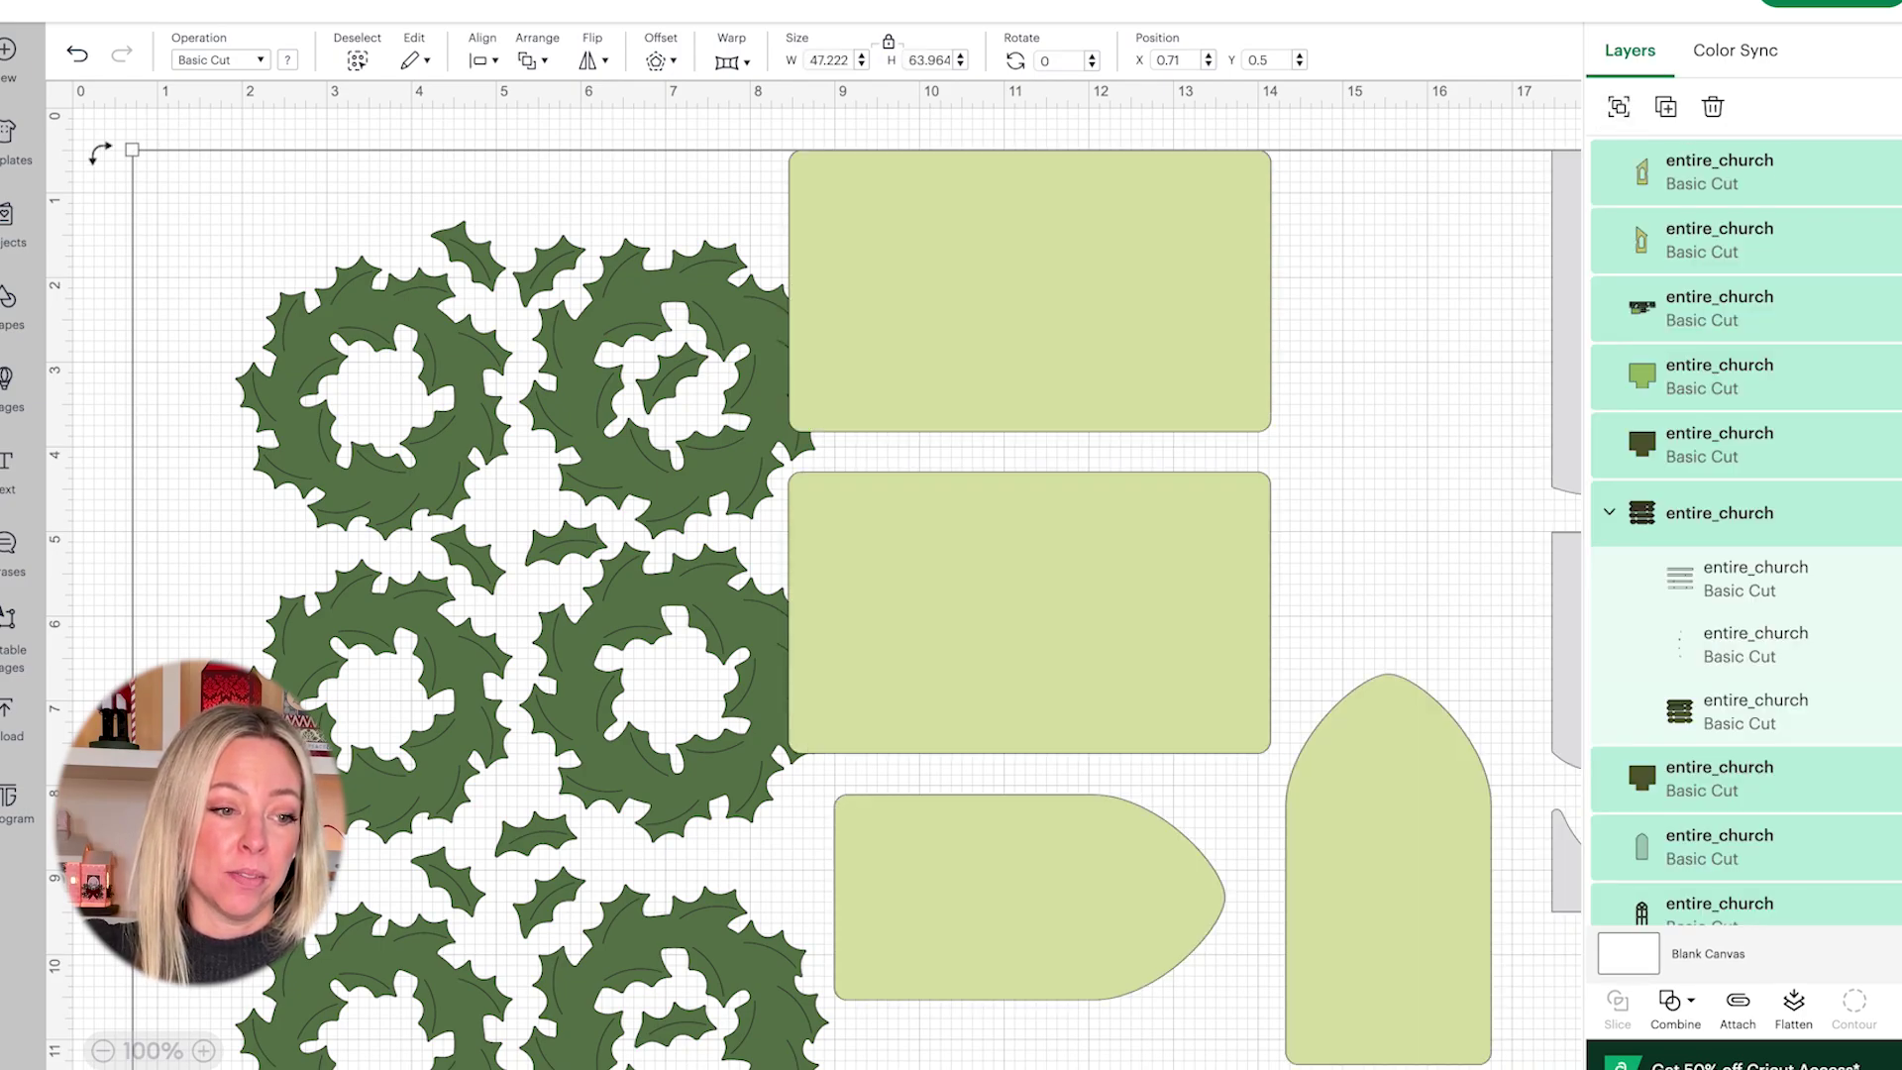
{"action": "left_click", "coordinate": [104, 222]}
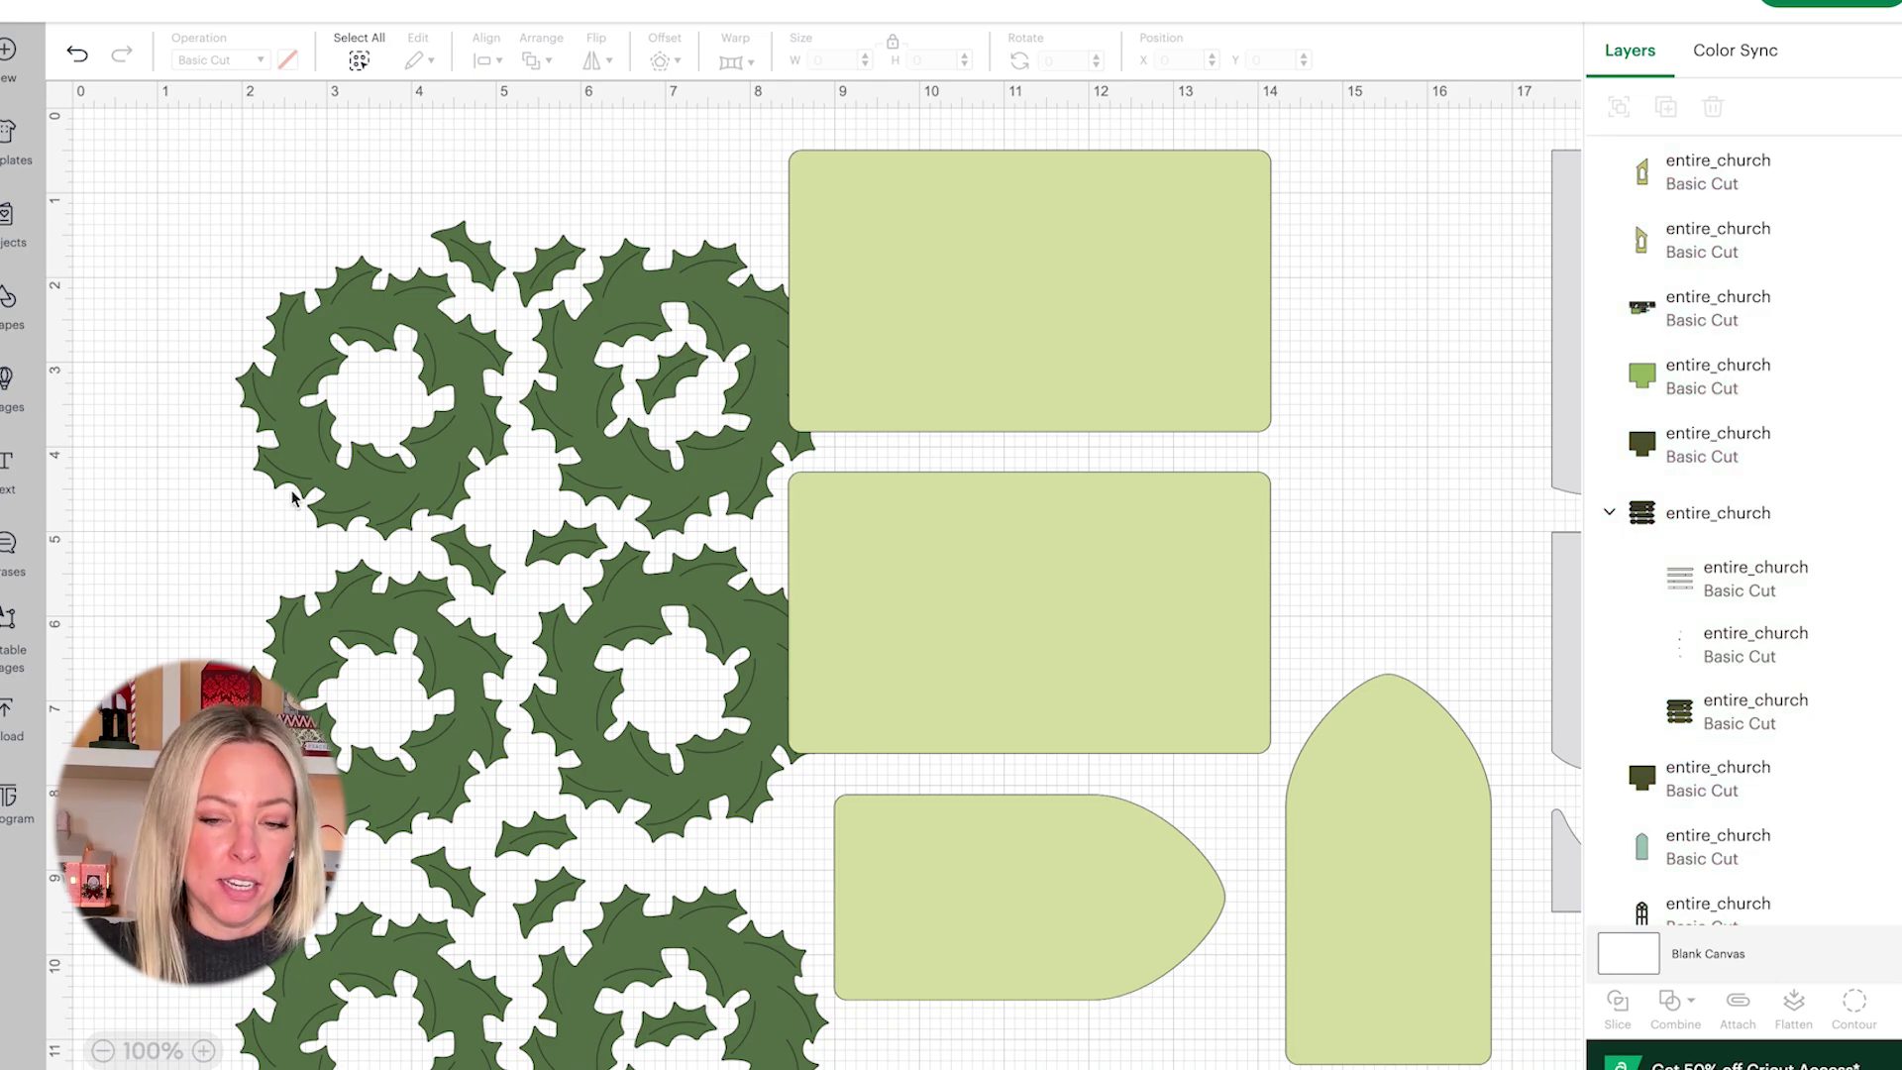
{"action": "left_click", "coordinate": [103, 1051]}
{"action": "left_click", "coordinate": [103, 1051]}
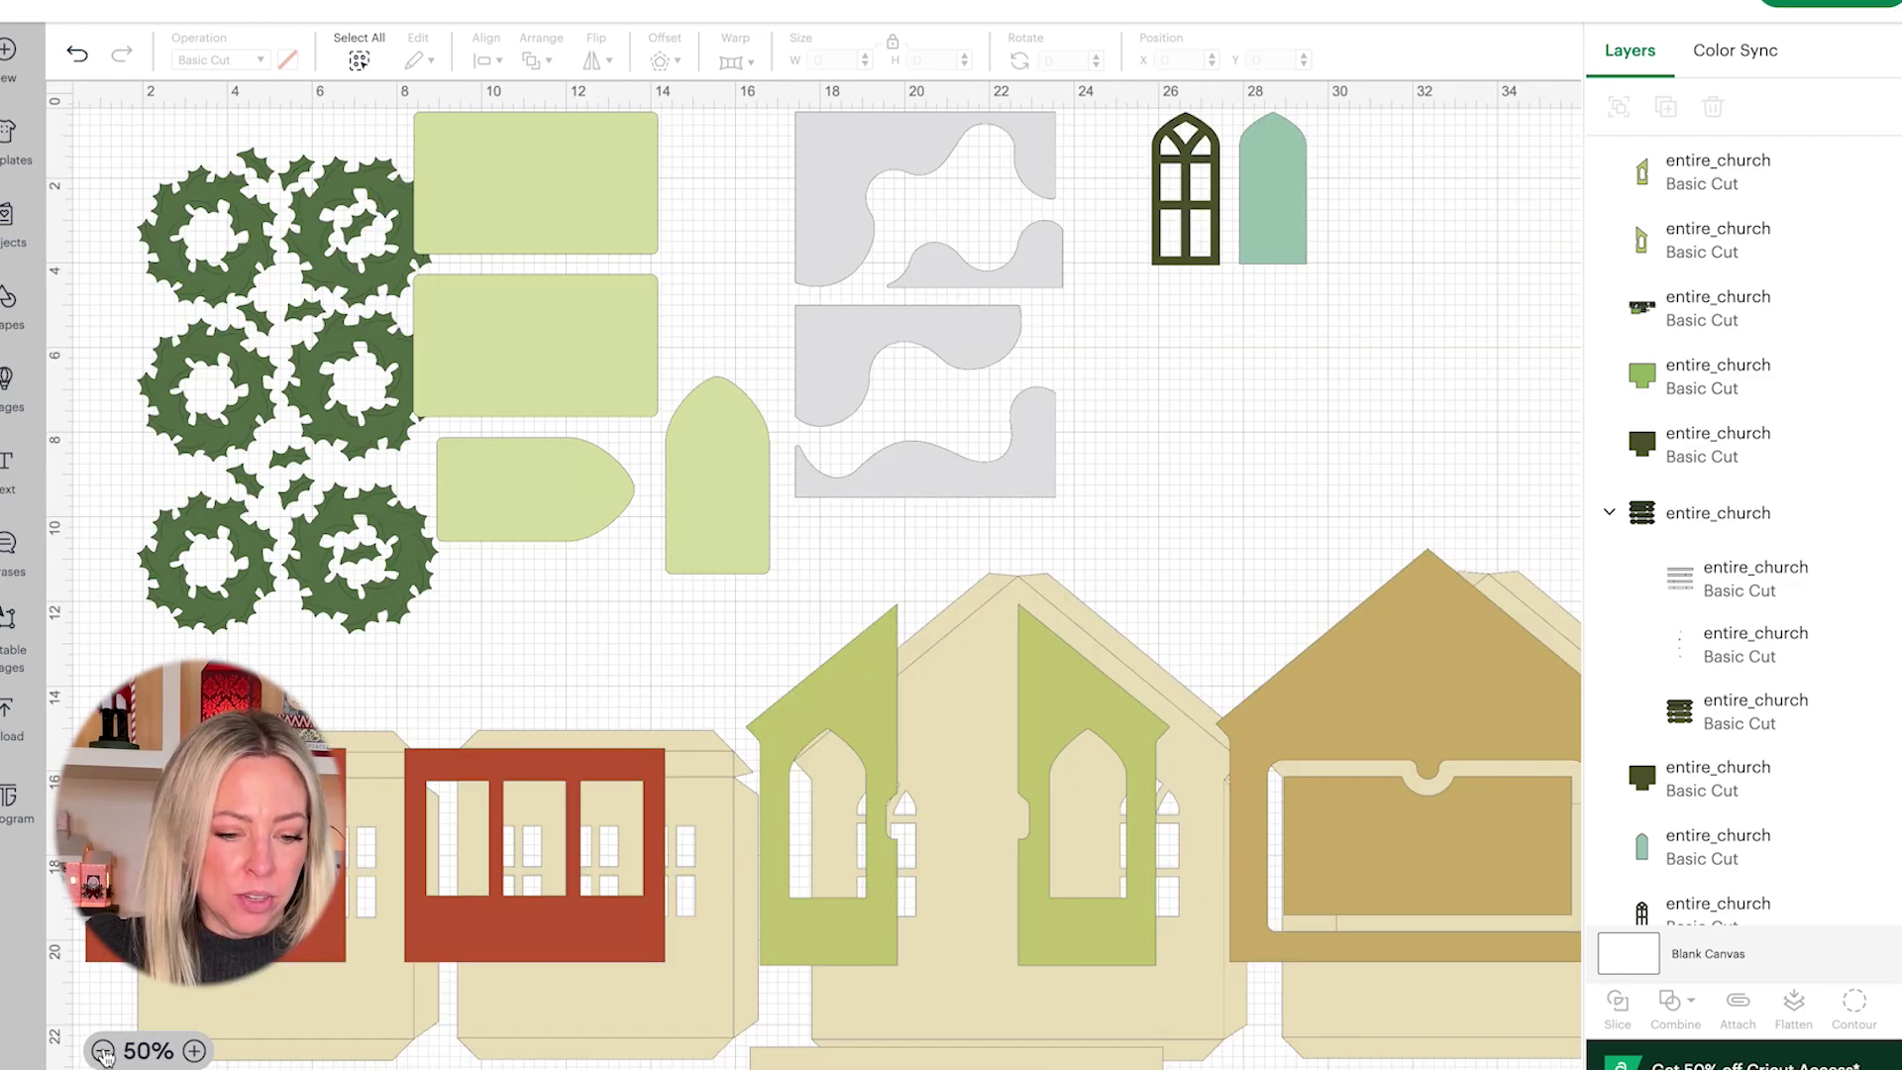
{"action": "left_click", "coordinate": [103, 1051]}
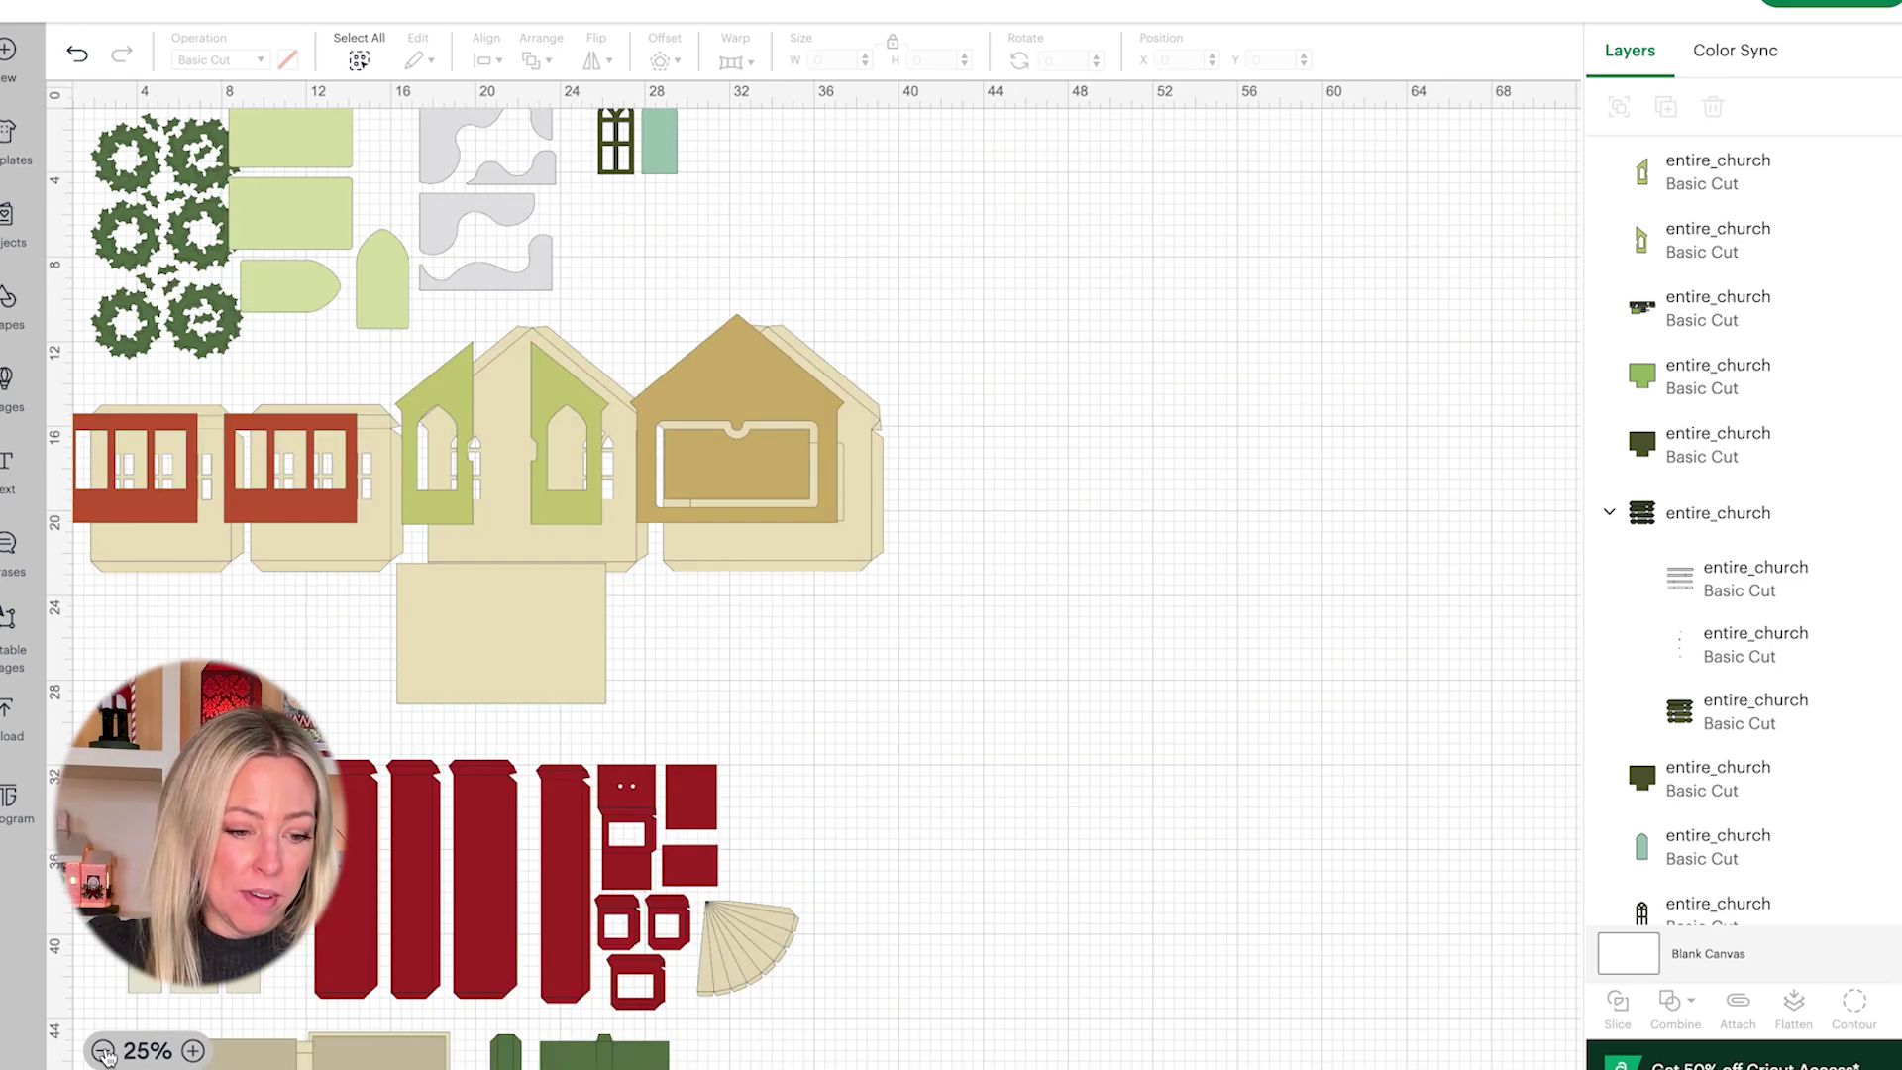
{"action": "scroll", "coordinate": [401, 789], "scroll_direction": "down", "scroll_amount": 5}
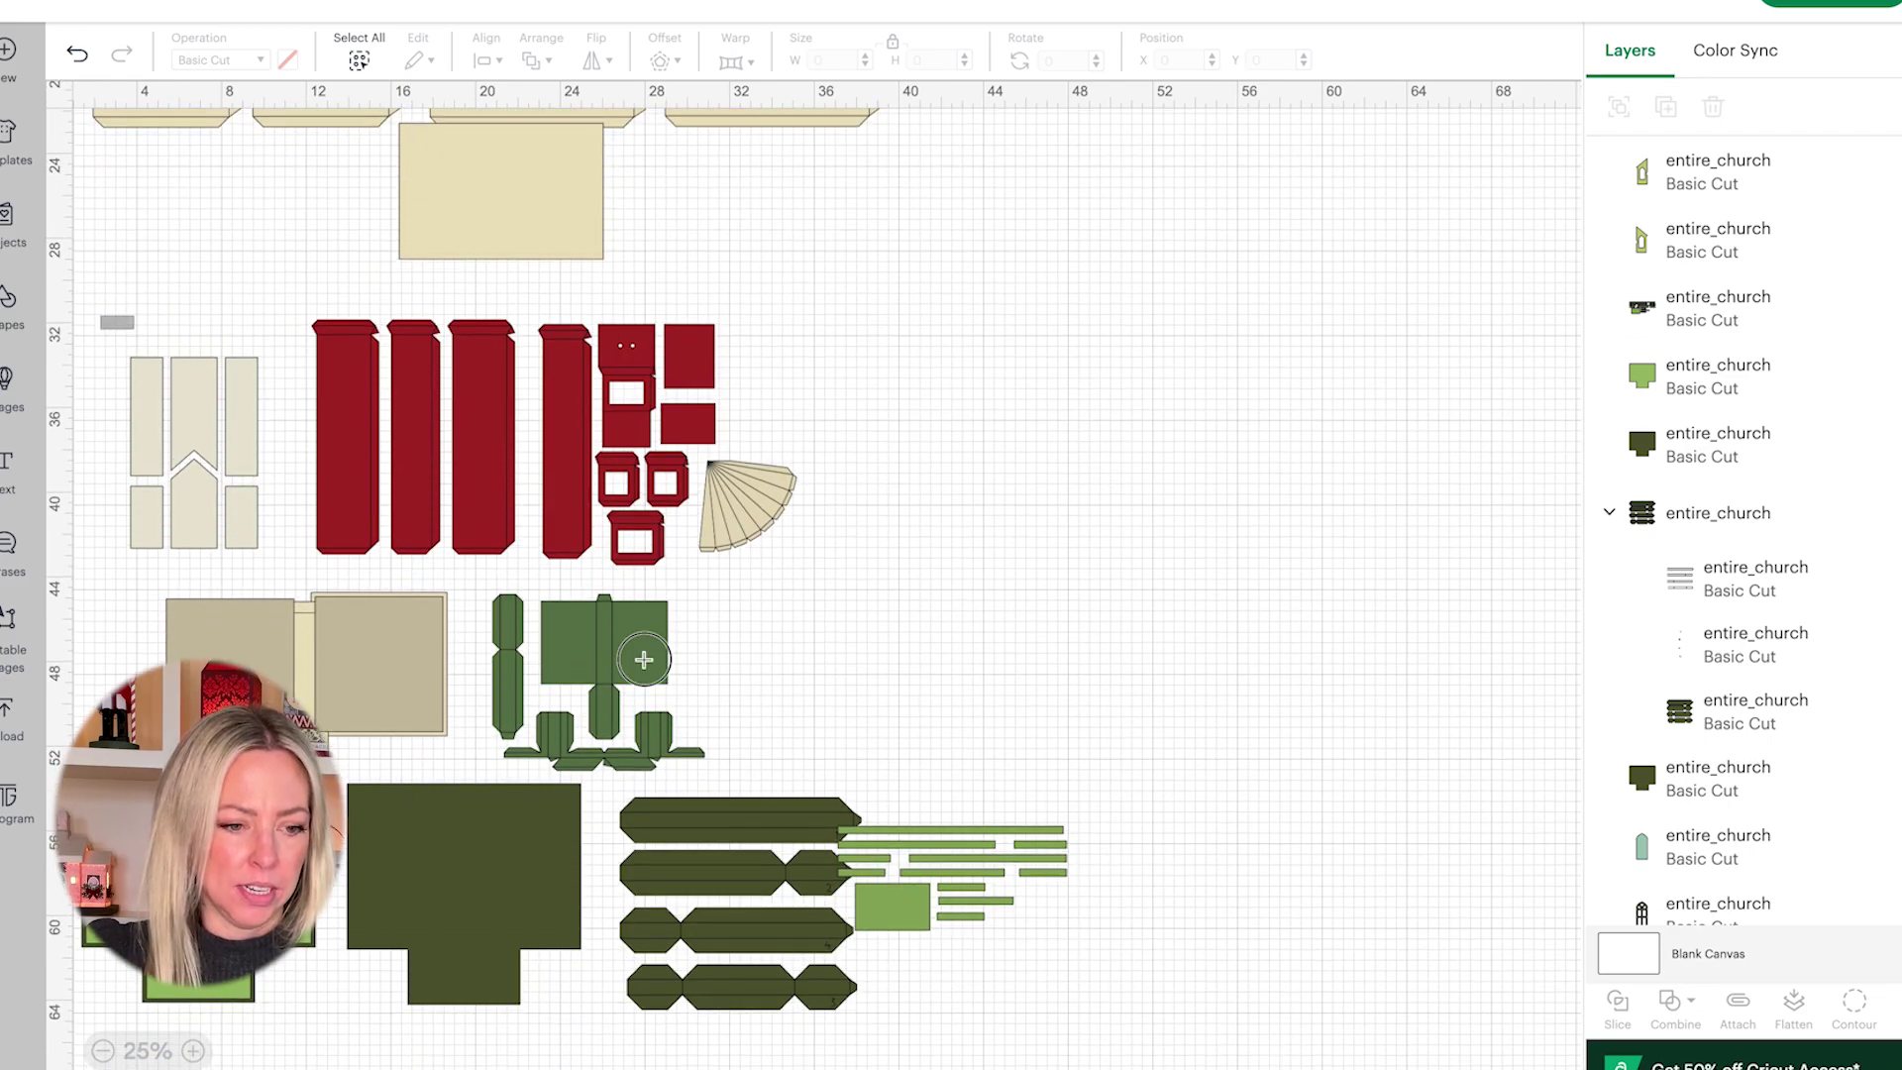
{"action": "left_click_drag", "start_coordinate": [102, 318], "coordinate": [1199, 1035]}
{"action": "left_click_drag", "start_coordinate": [365, 657], "coordinate": [894, 315]}
{"action": "scroll", "coordinate": [886, 466], "scroll_direction": "up", "scroll_amount": 5}
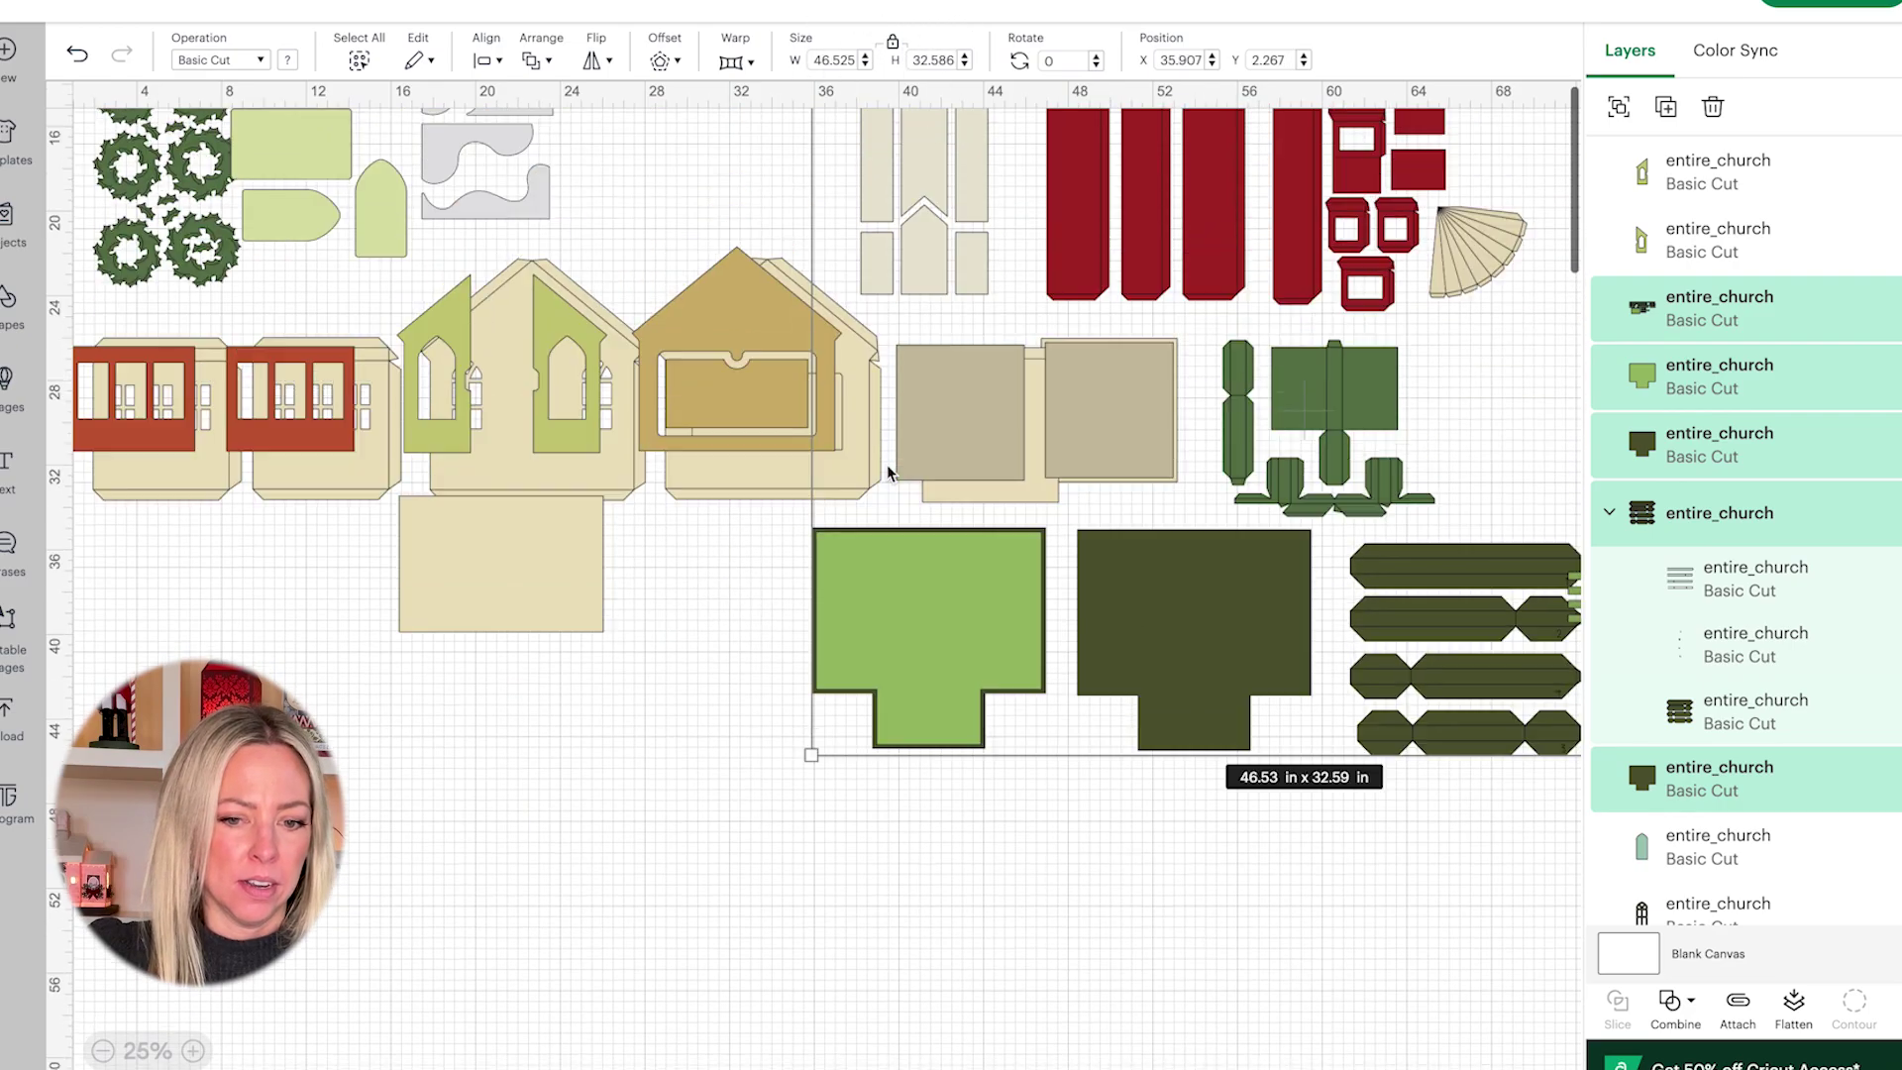
{"action": "left_click_drag", "start_coordinate": [908, 339], "coordinate": [858, 280]}
{"action": "left_click", "coordinate": [603, 857]}
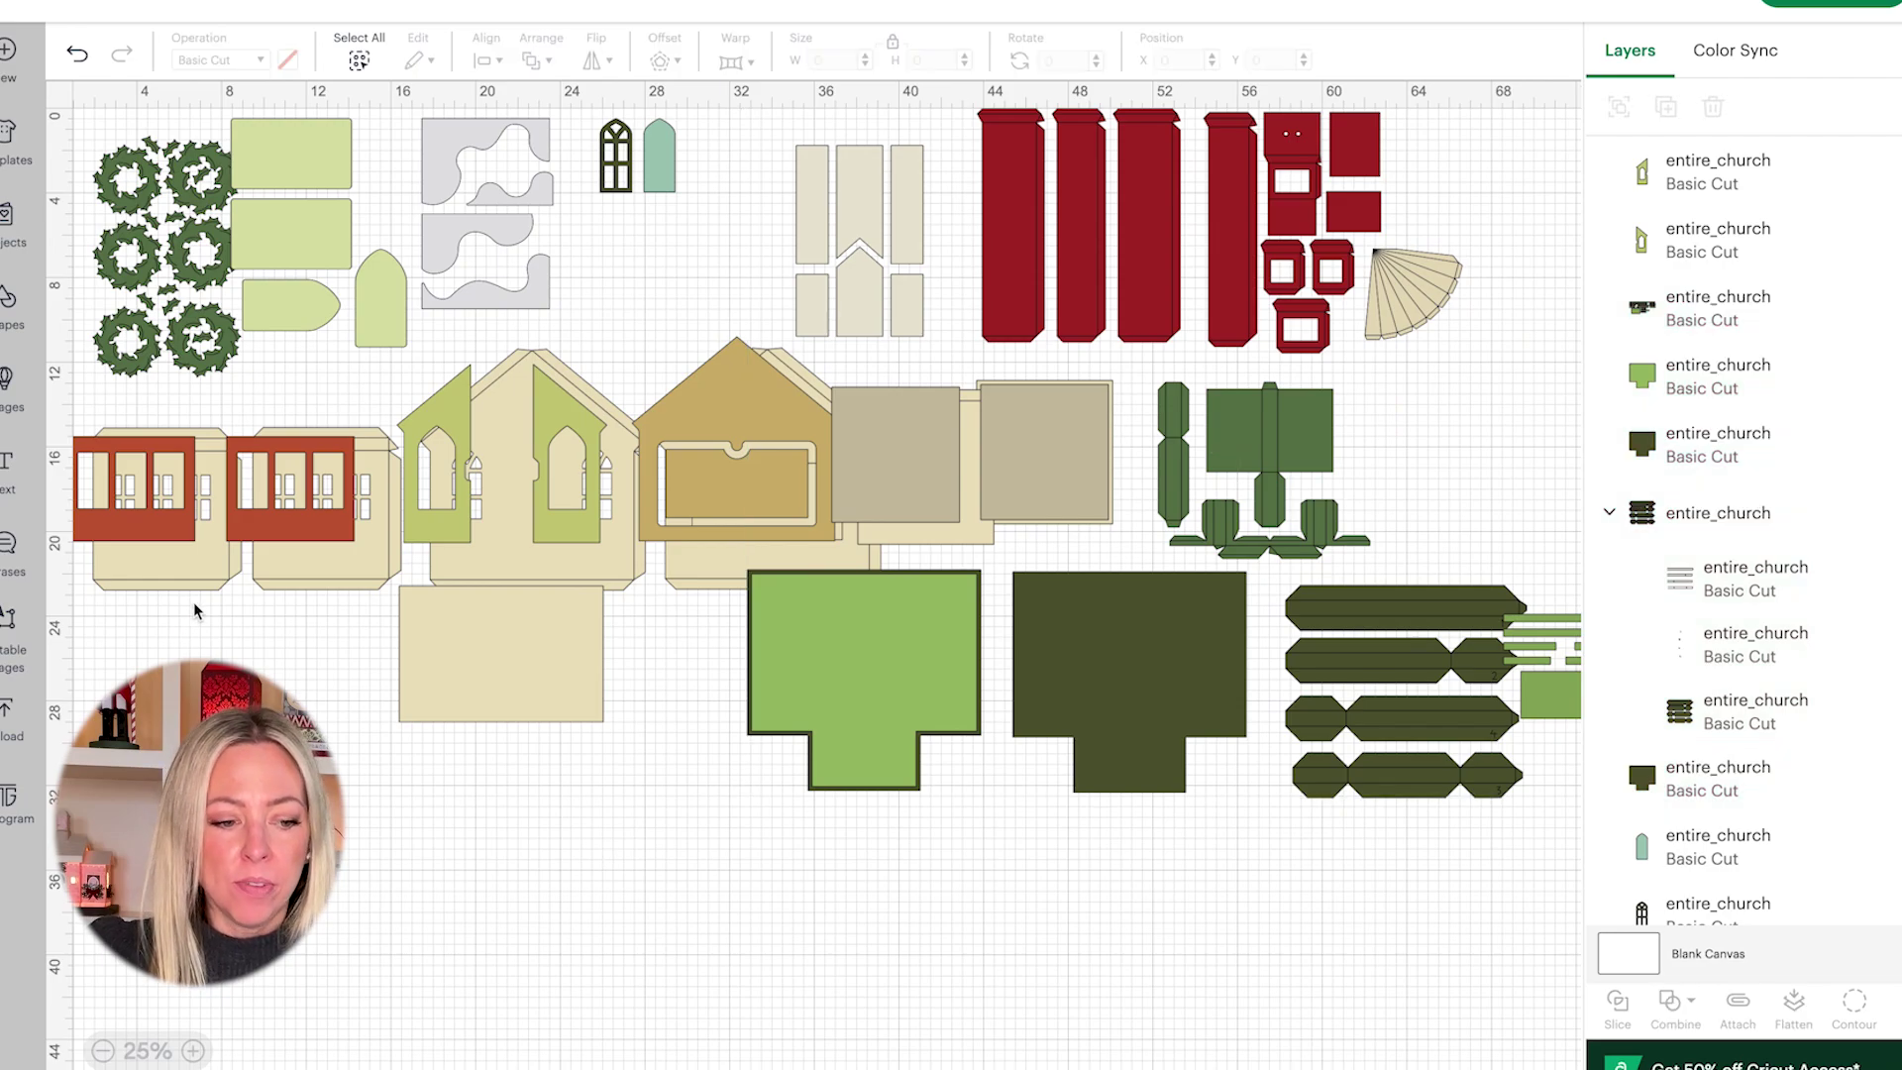
Step: Pull the three cream walls, cream rectangle and gold house piece out into open canvas space
{"action": "left_click_drag", "start_coordinate": [179, 567], "coordinate": [258, 842]}
{"action": "left_click_drag", "start_coordinate": [332, 575], "coordinate": [342, 944]}
{"action": "left_click_drag", "start_coordinate": [490, 580], "coordinate": [496, 933]}
{"action": "left_click_drag", "start_coordinate": [458, 653], "coordinate": [735, 848]}
{"action": "left_click_drag", "start_coordinate": [827, 403], "coordinate": [265, 540]}
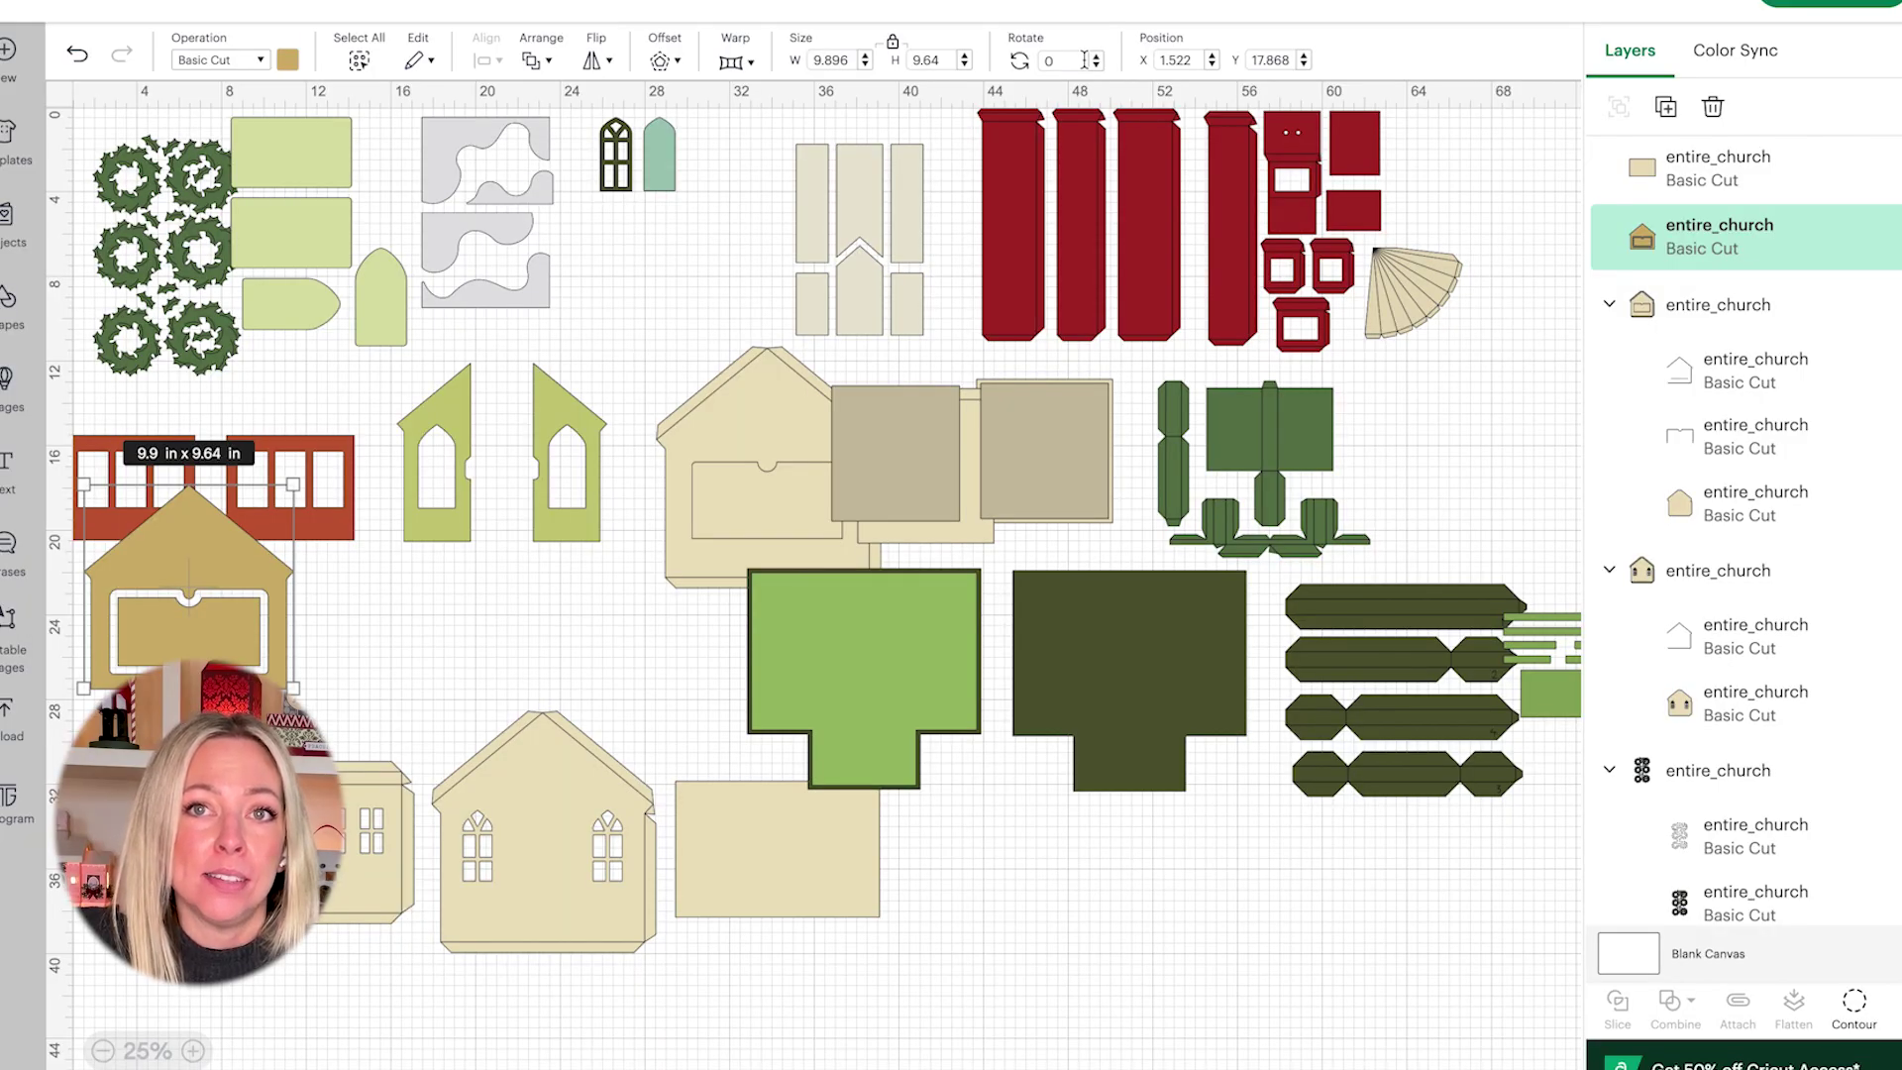
Step: Save the project and move the gold house piece below the red window frames
{"action": "key", "text": "ctrl+s"}
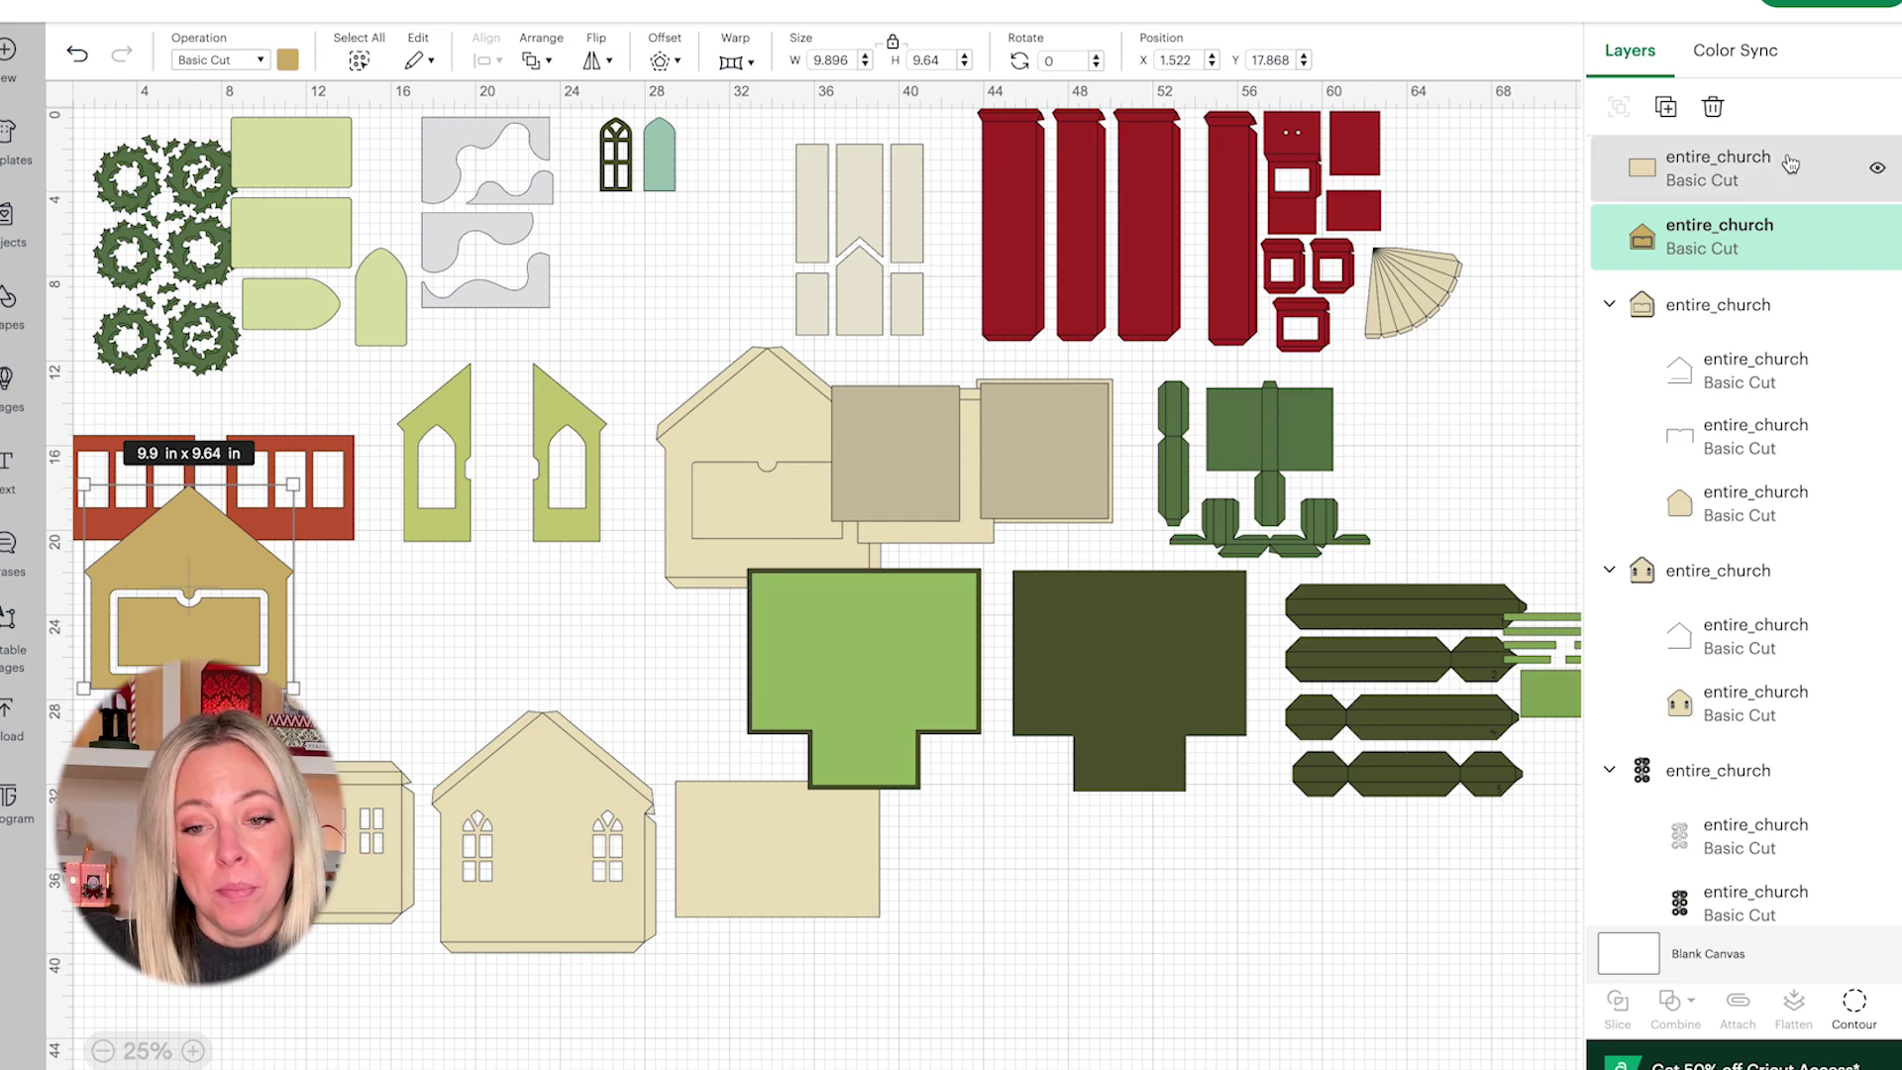
{"action": "left_click", "coordinate": [1728, 176]}
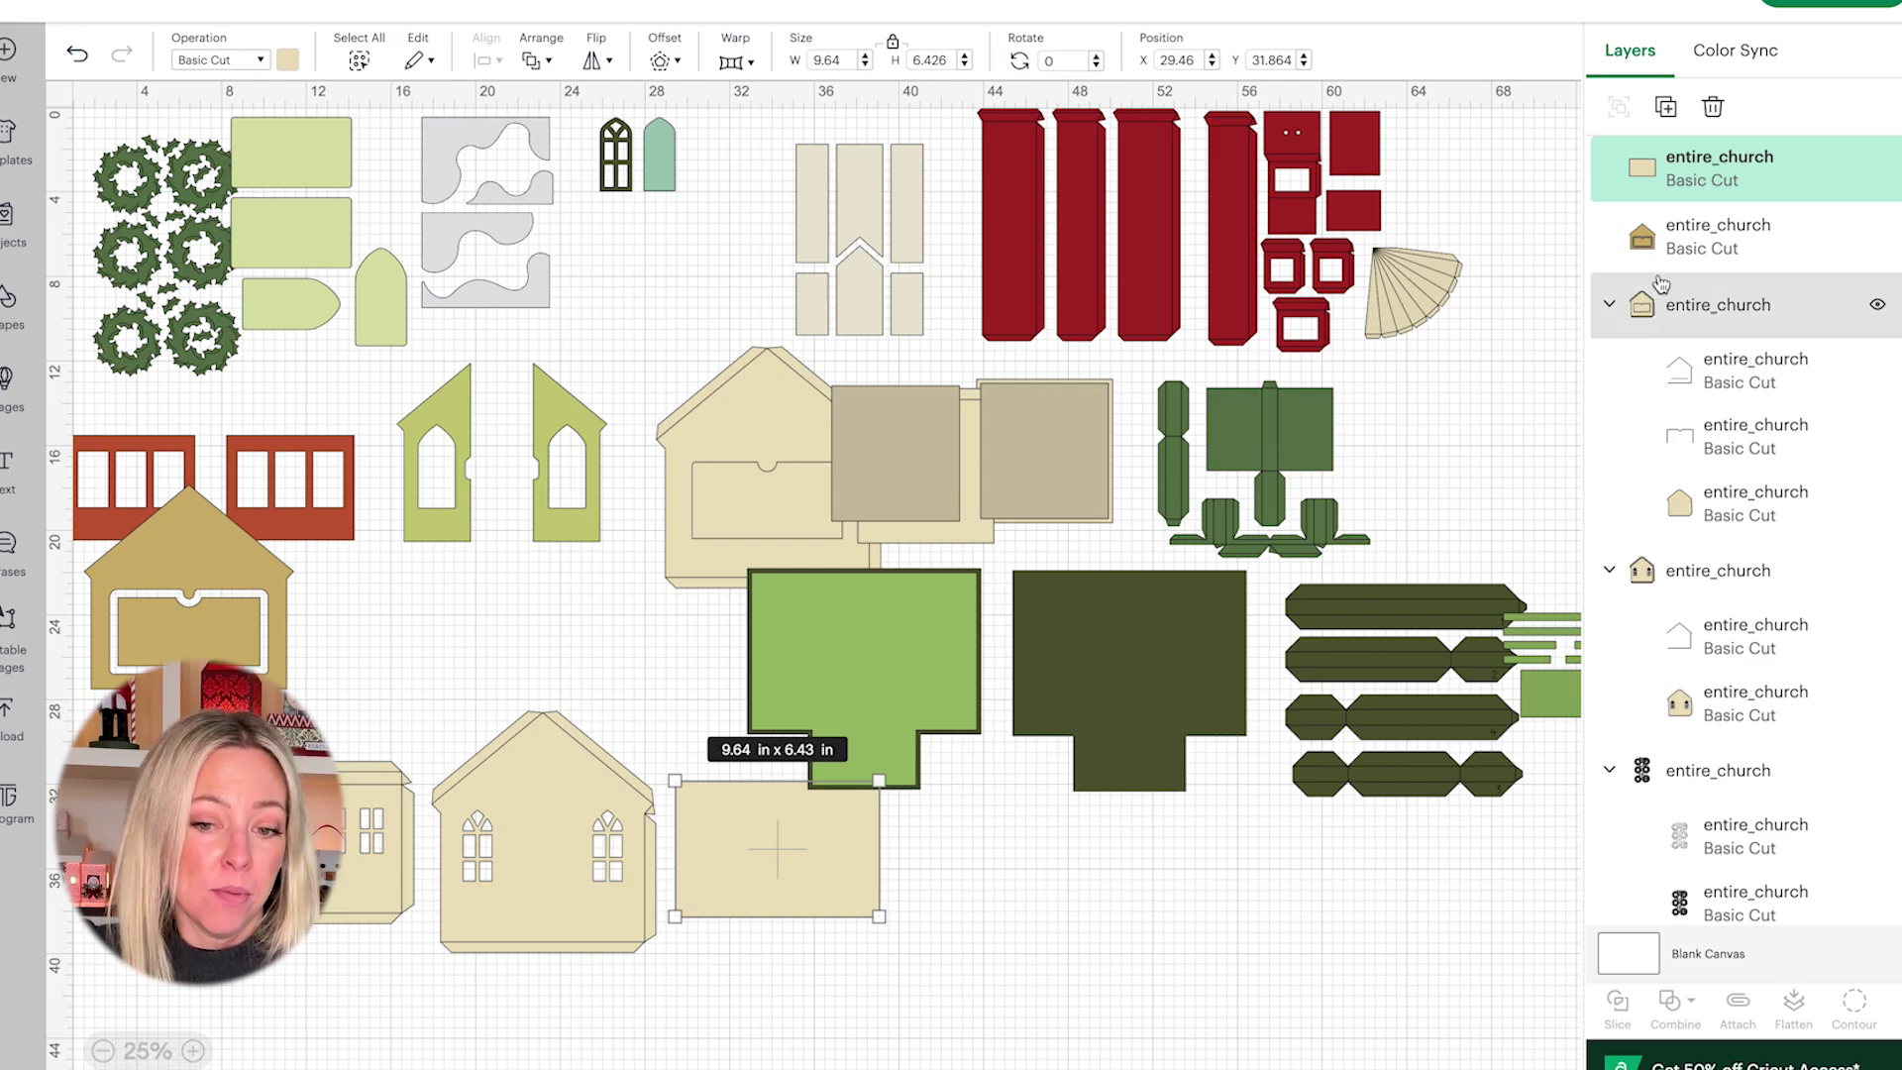
{"action": "left_click", "coordinate": [1747, 234]}
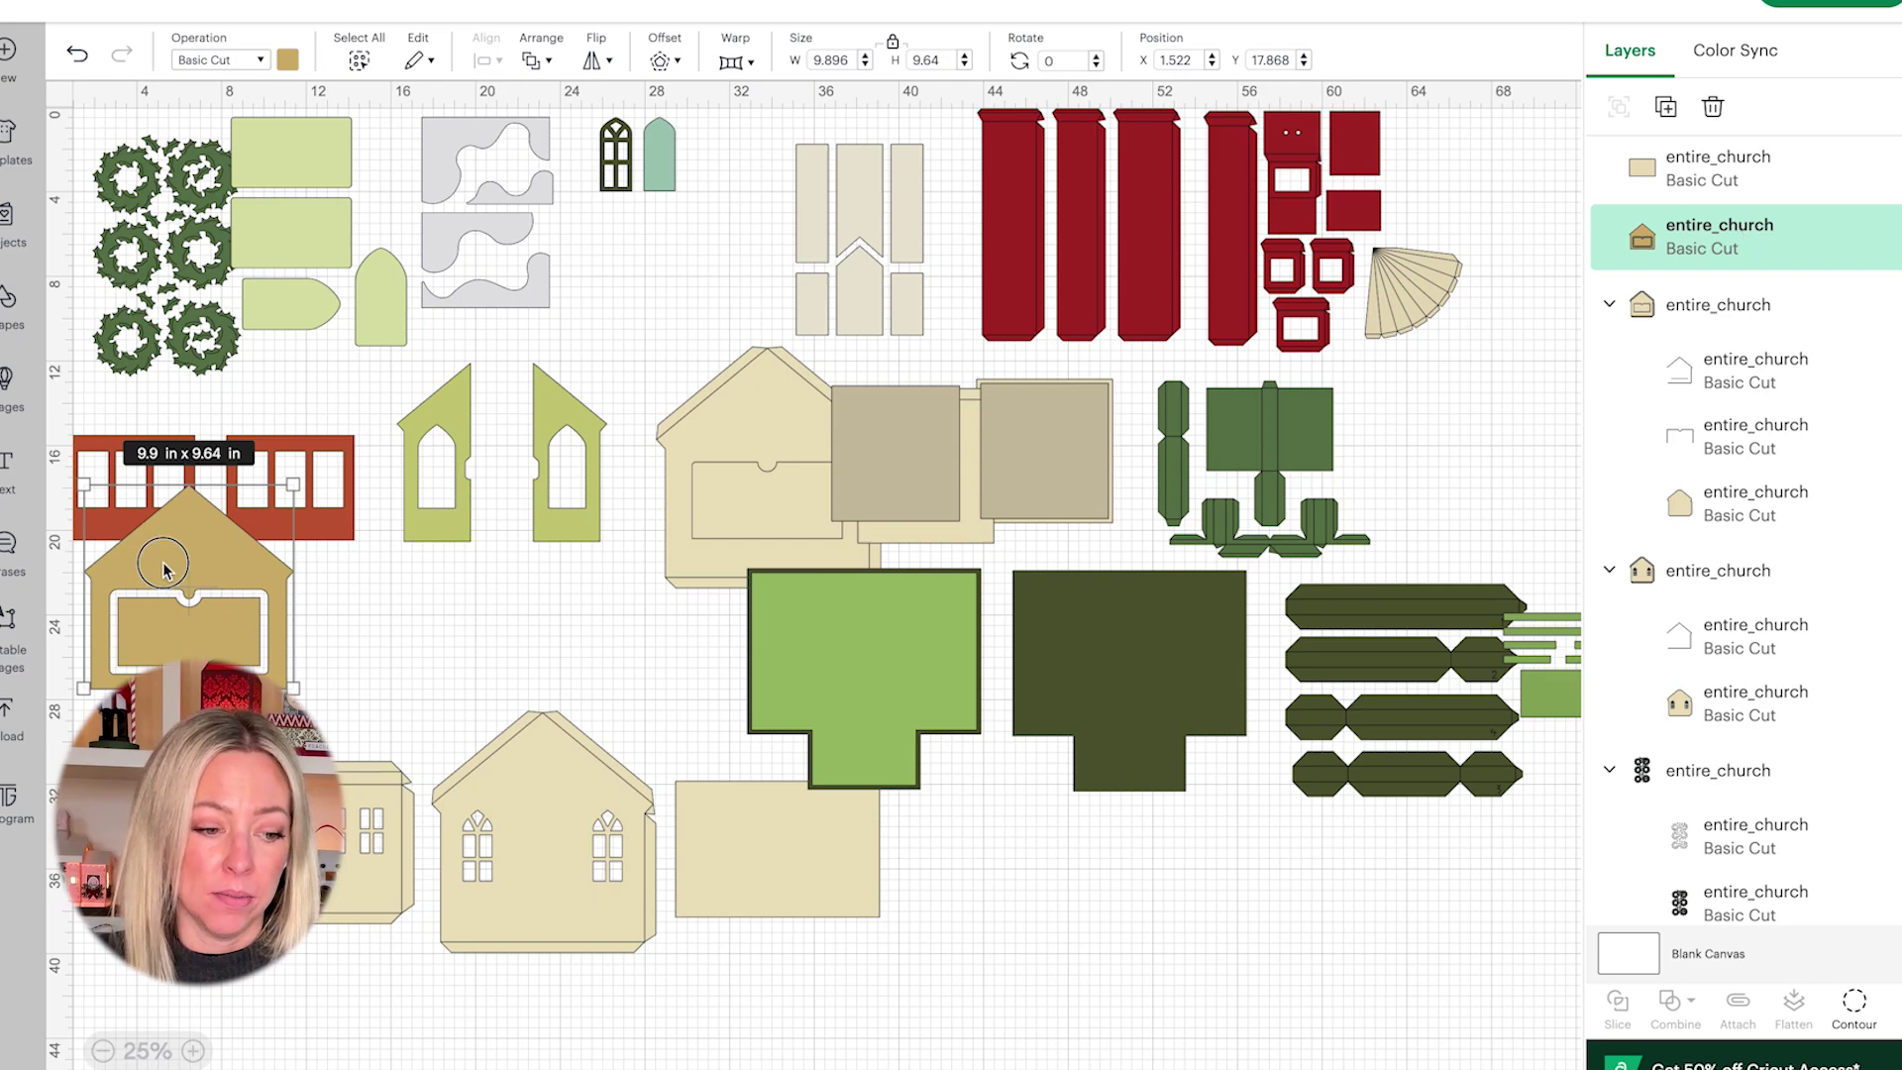
{"action": "left_click_drag", "start_coordinate": [160, 572], "coordinate": [242, 602]}
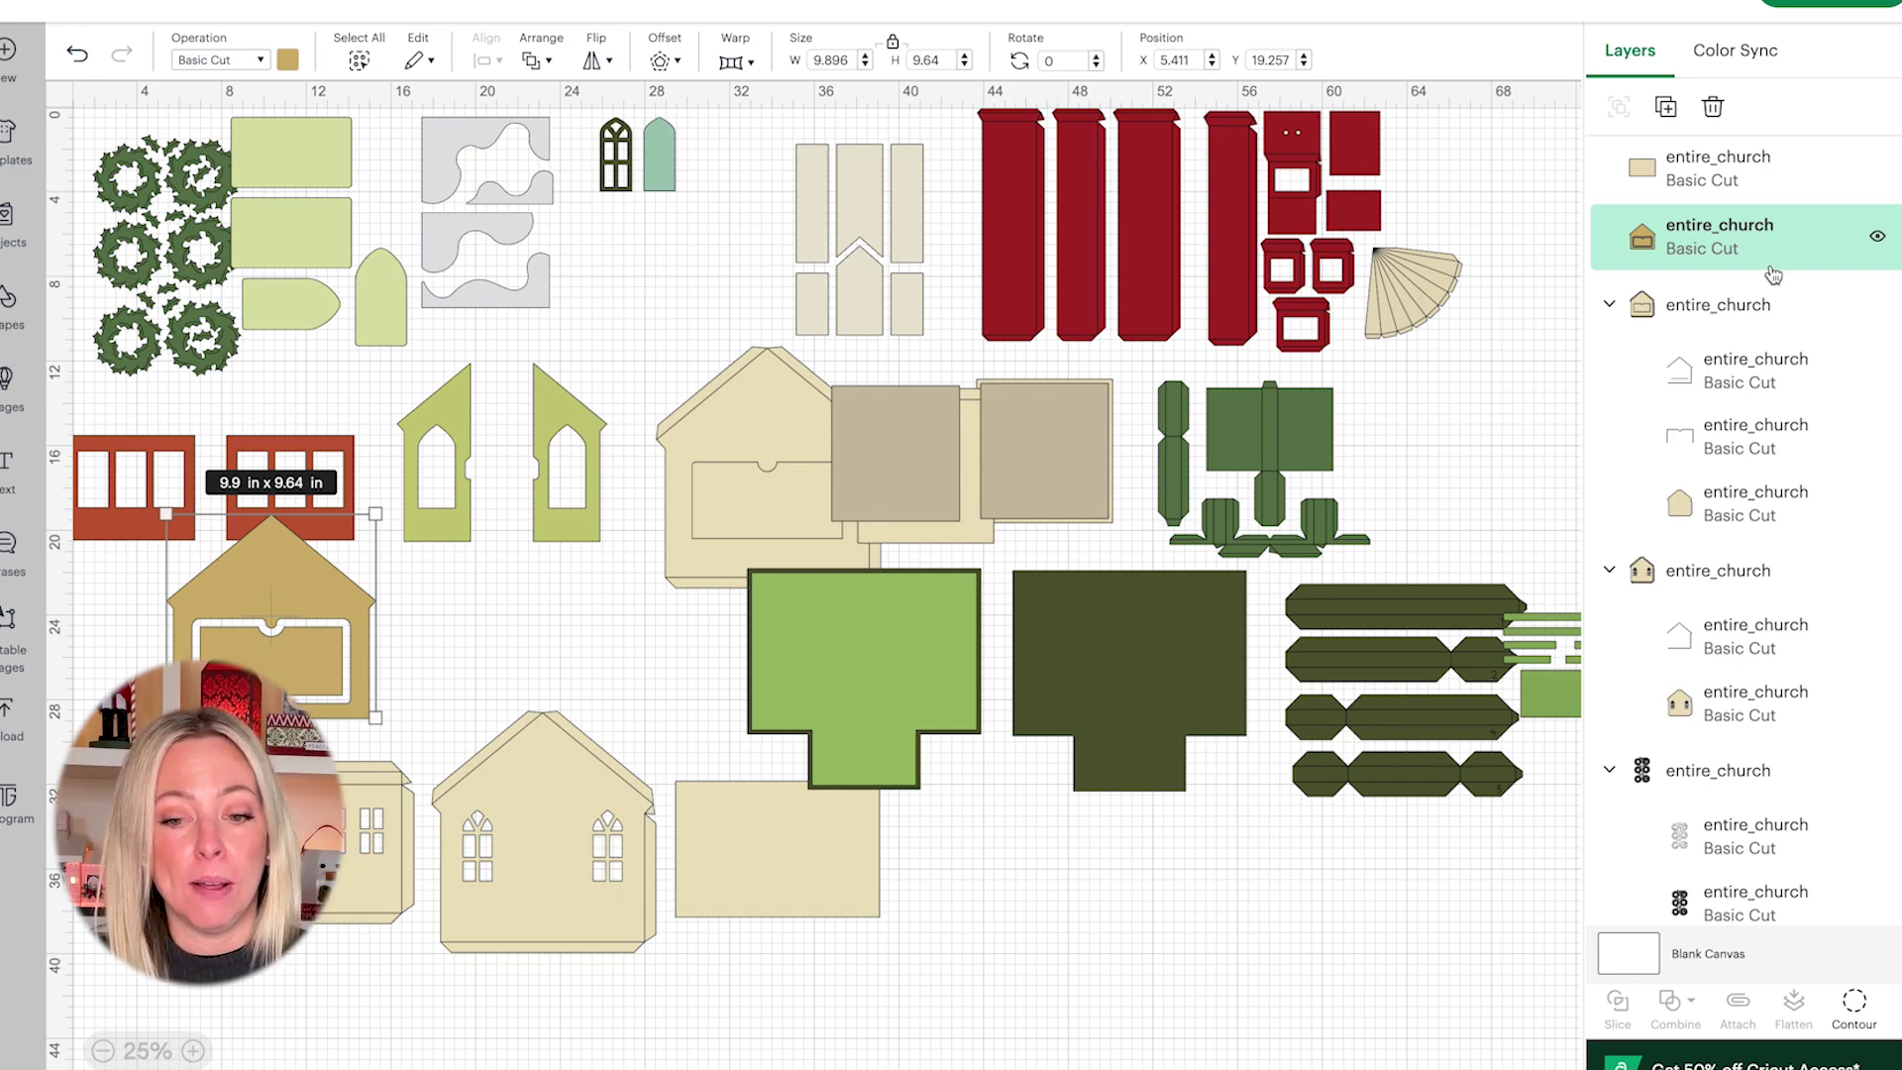
Step: Inspect the 10.6 × 11.396 in cream wall group's fold-line, inner rectangle and solid wall layers
{"action": "left_click", "coordinate": [1750, 310]}
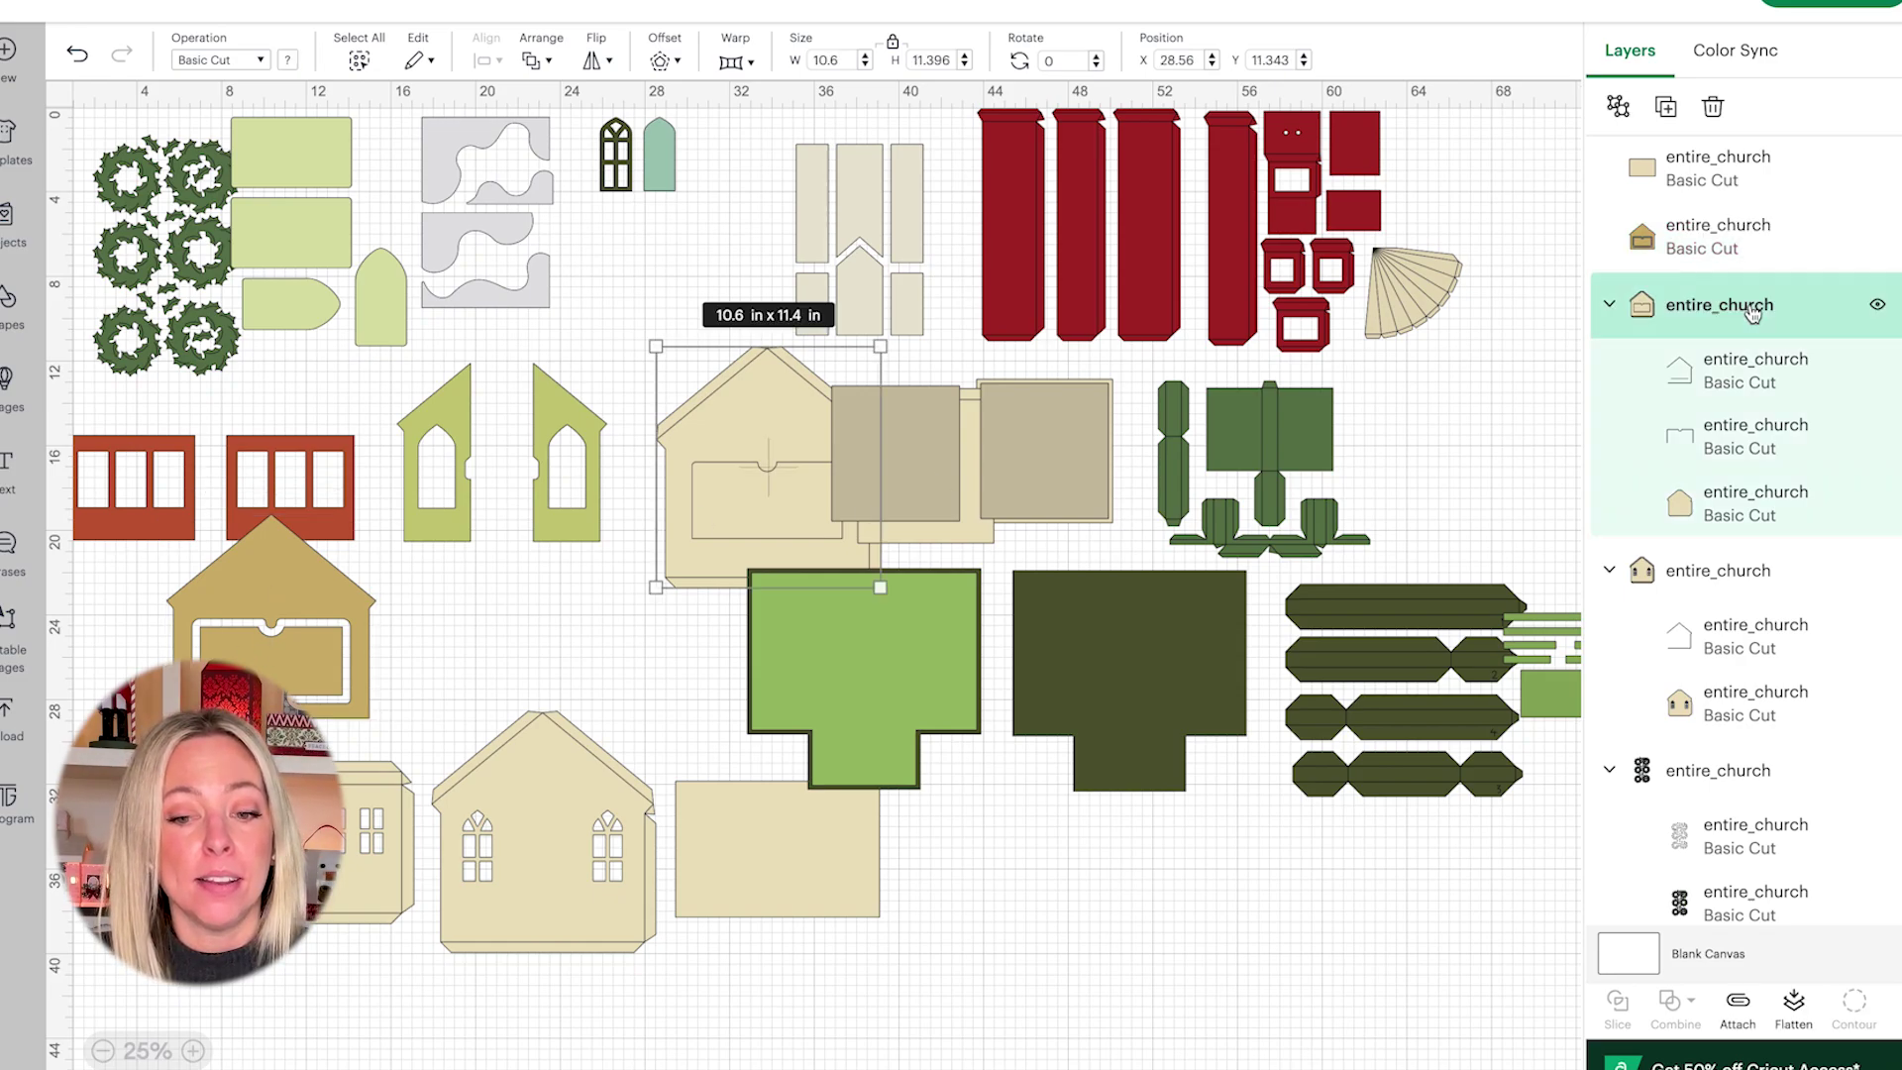
{"action": "left_click", "coordinate": [1743, 374]}
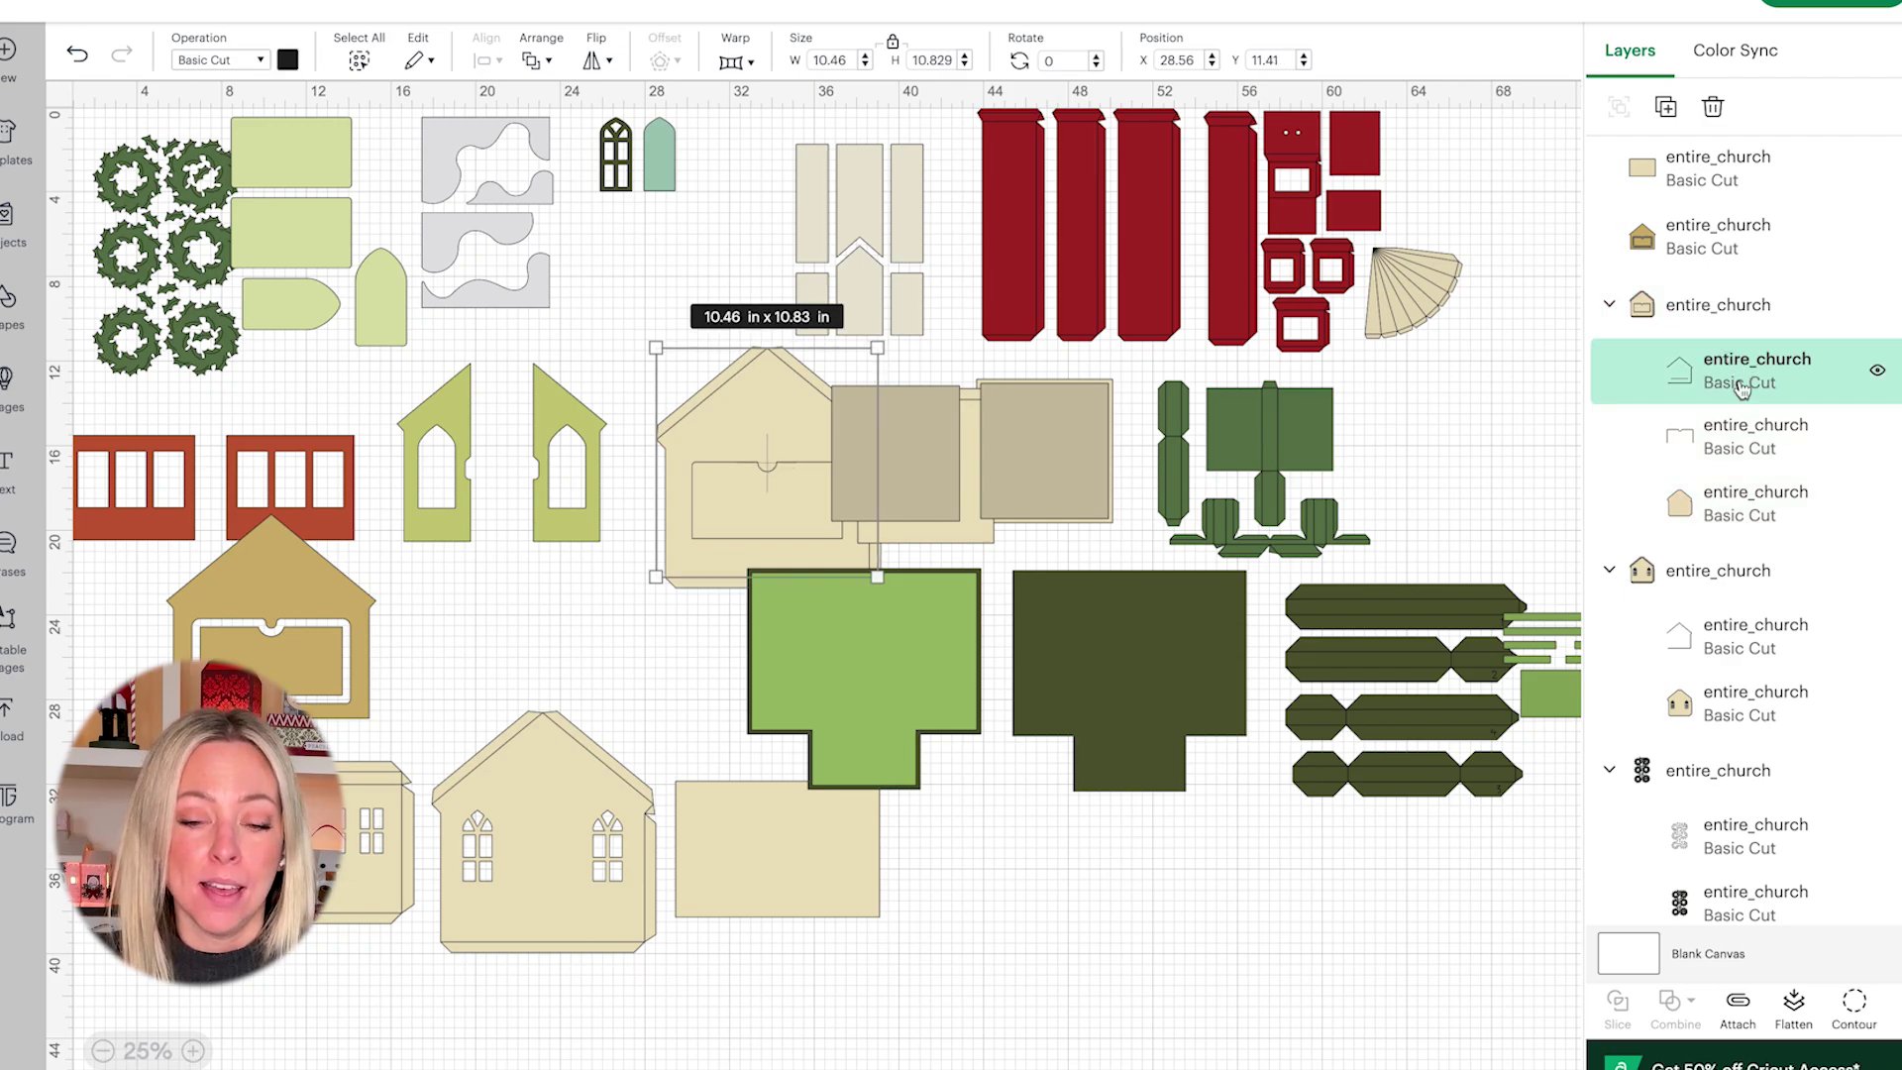
{"action": "left_click", "coordinate": [1740, 448]}
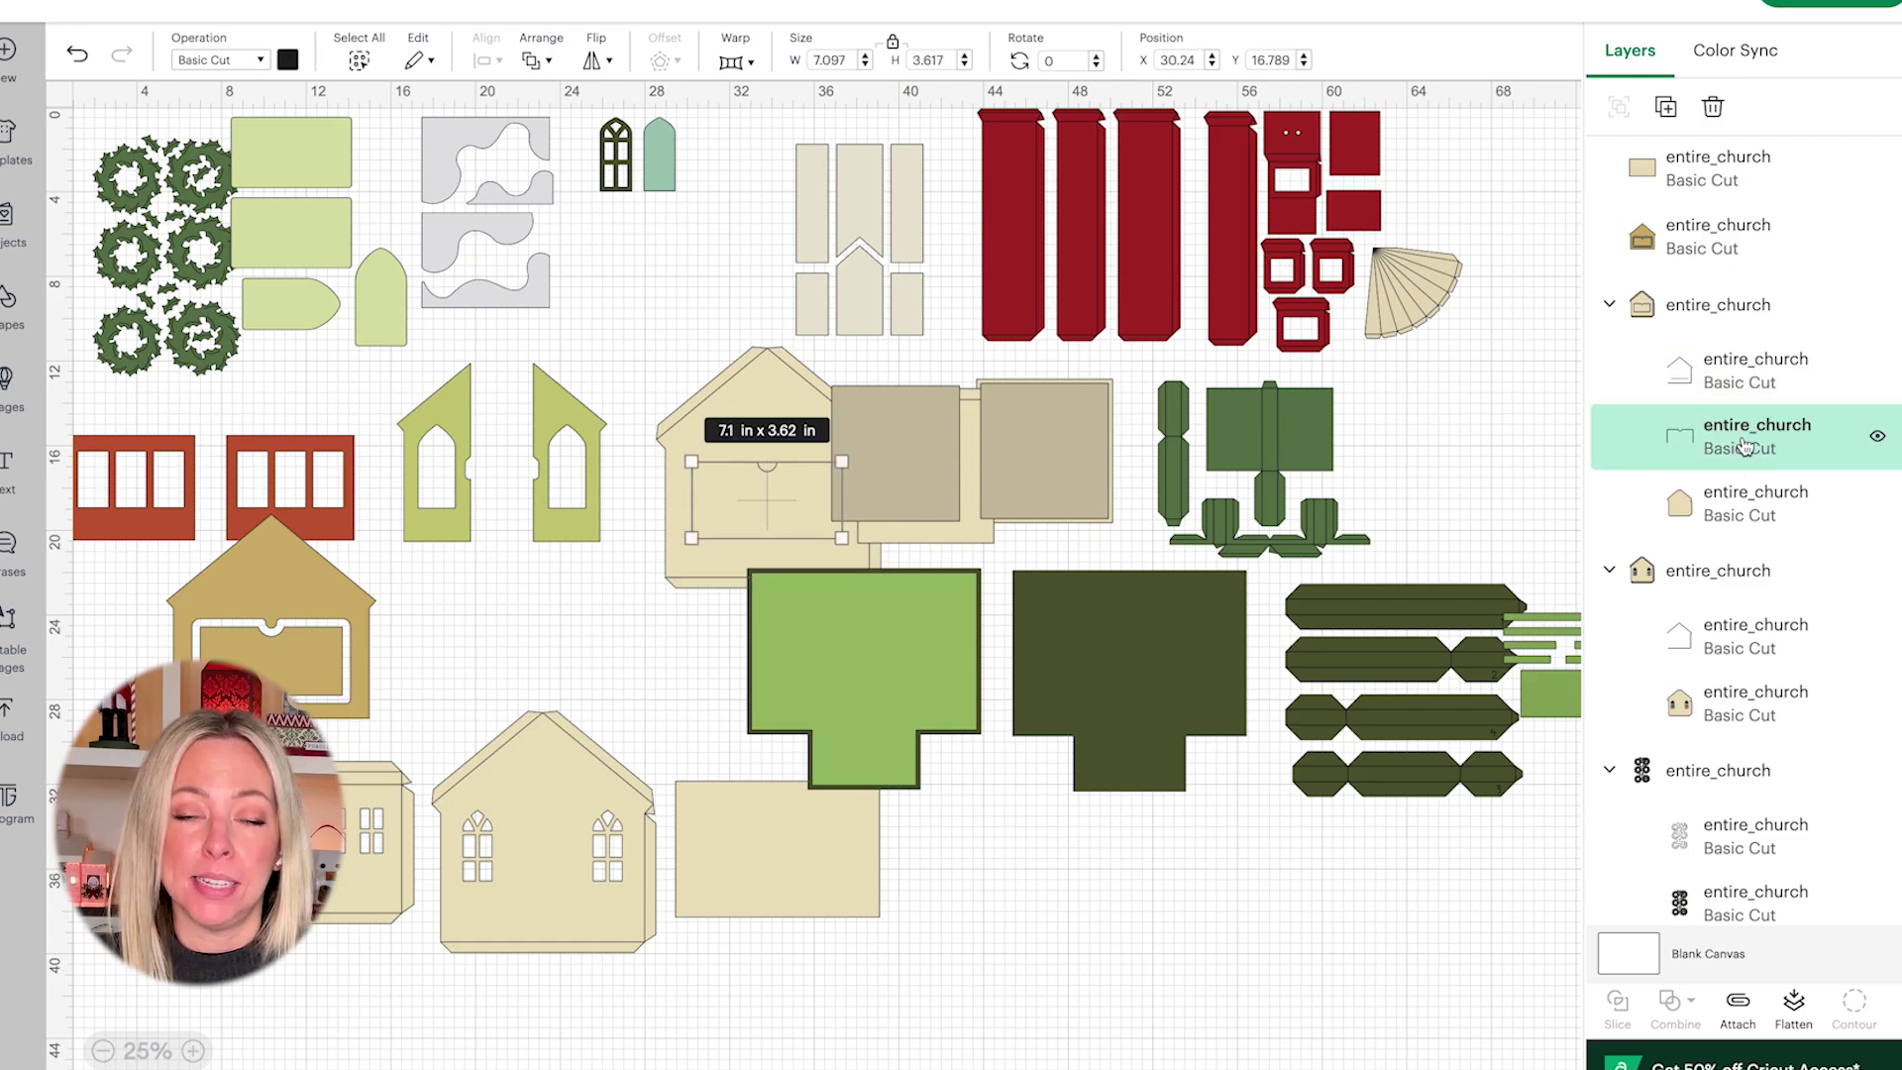
{"action": "left_click", "coordinate": [1746, 510]}
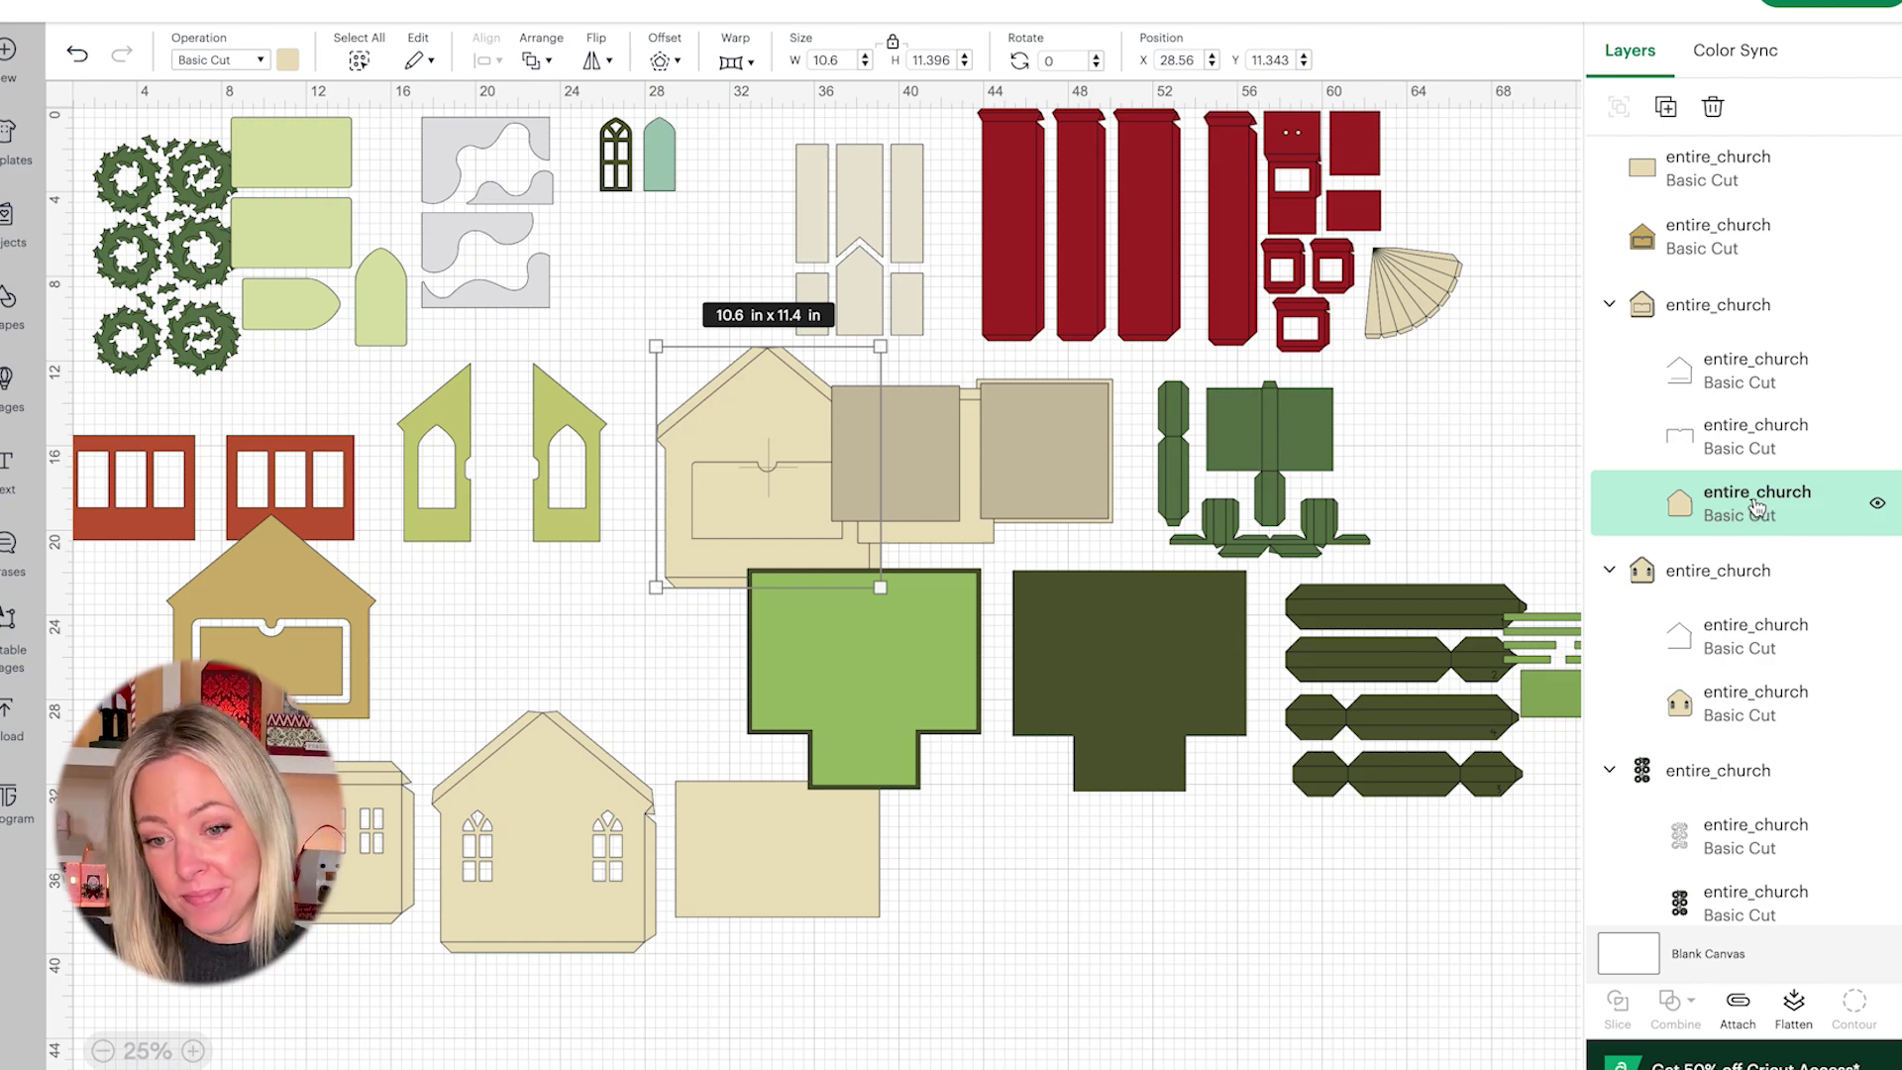
Step: Set the cream wall's fold-line layer to Score and attach it to the wall piece
{"action": "left_click", "coordinate": [1744, 371]}
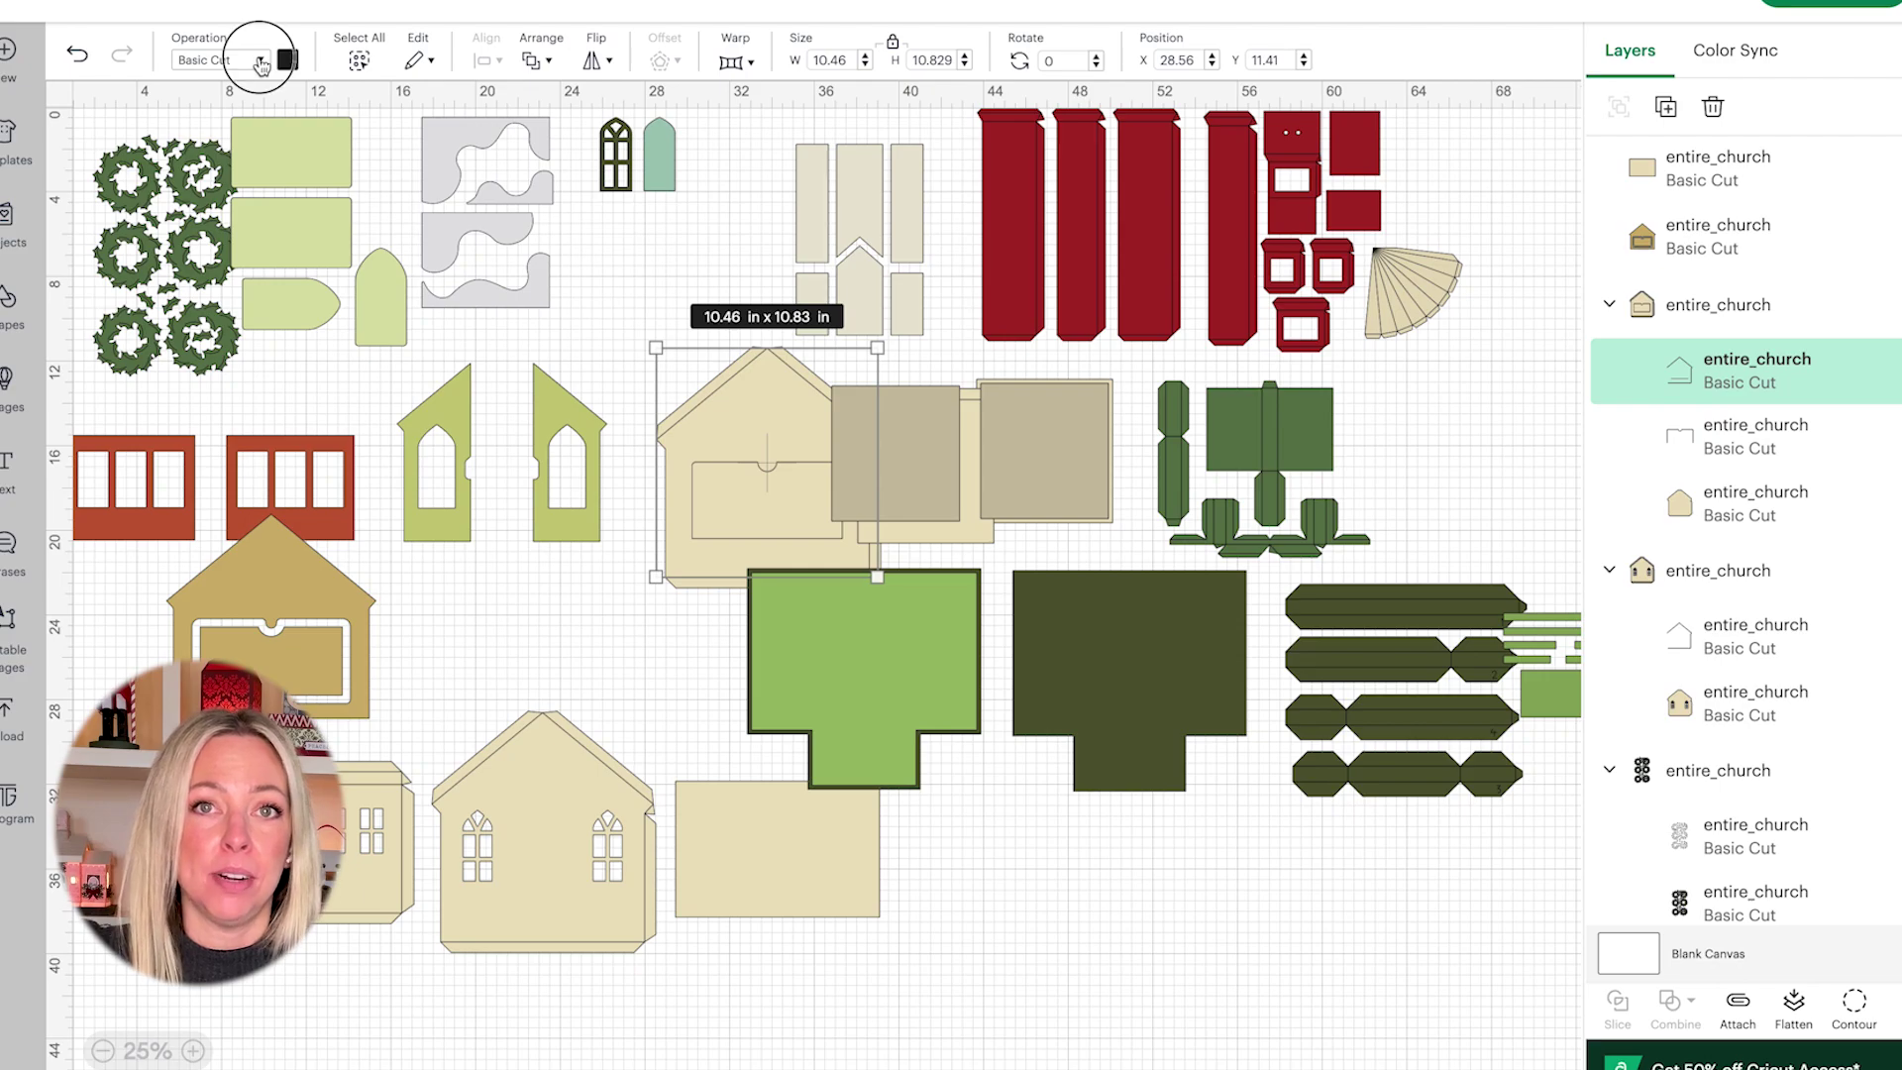
{"action": "left_click", "coordinate": [261, 63]}
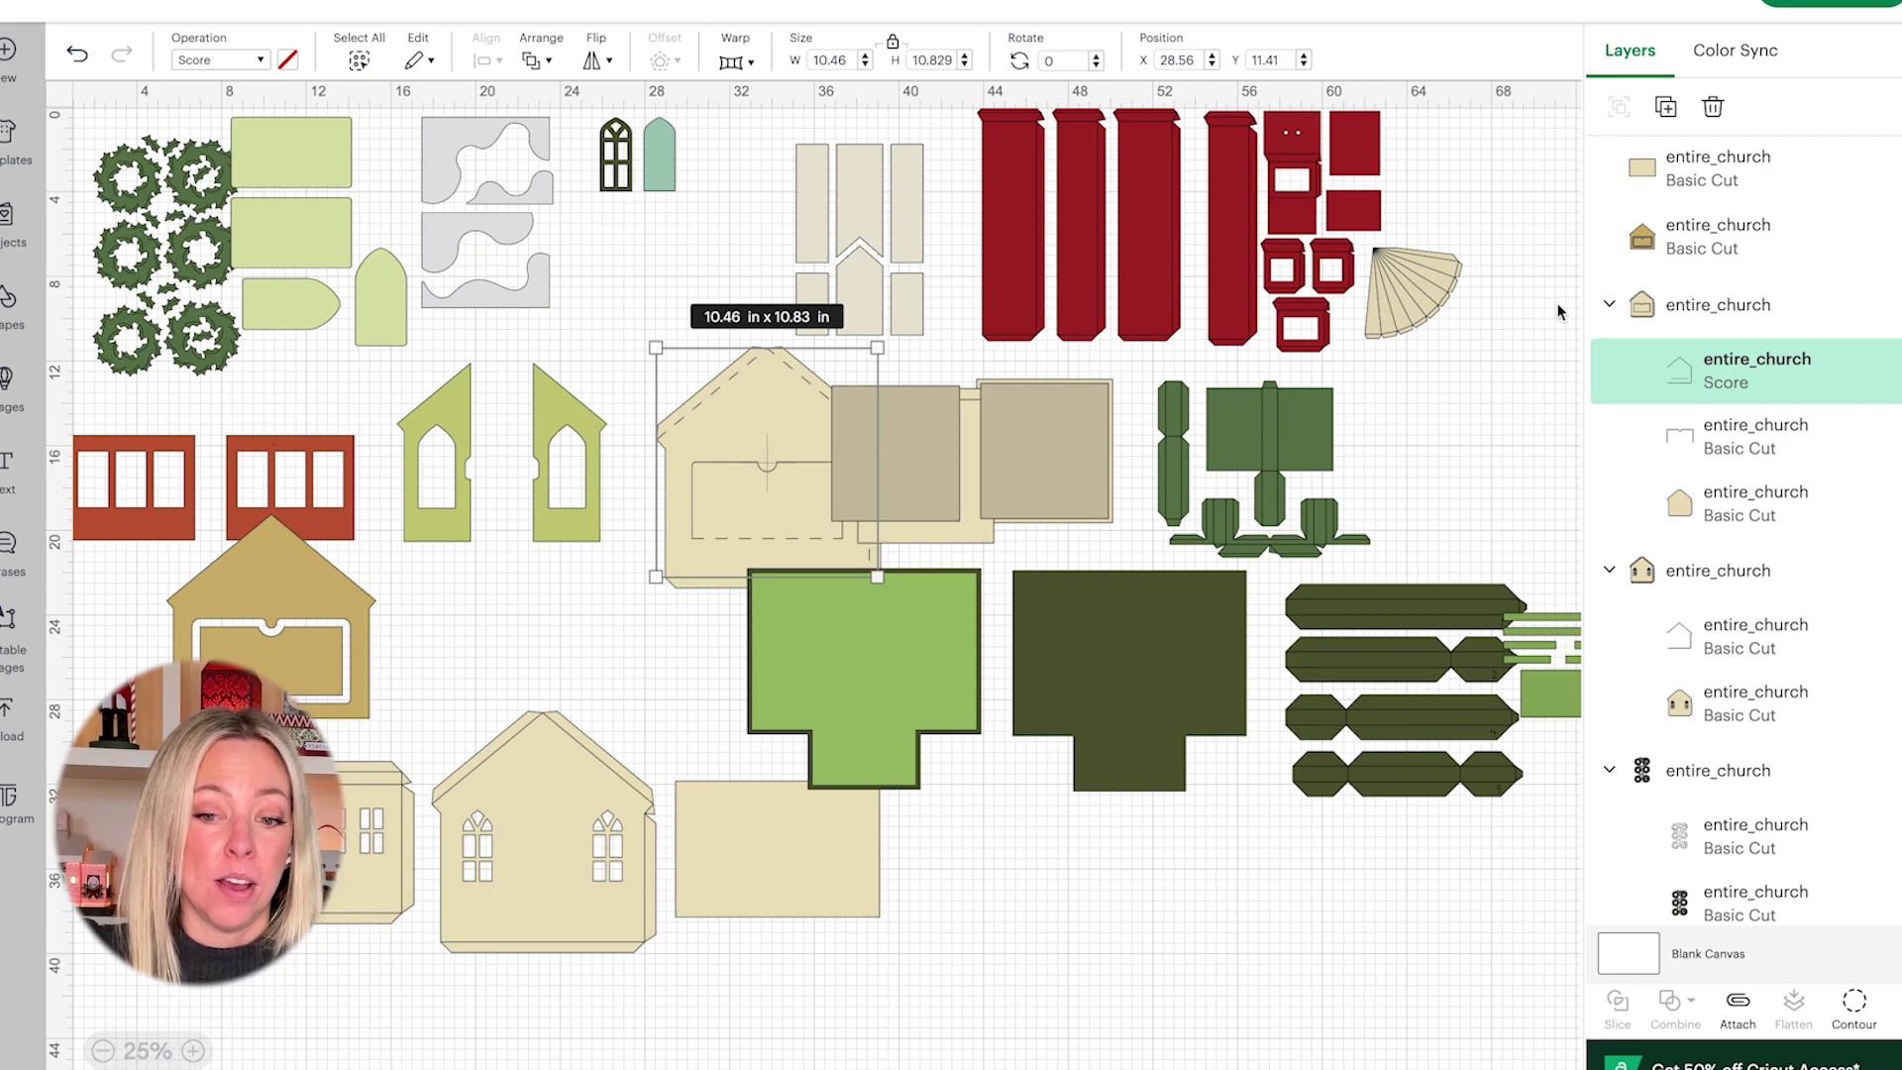
{"action": "left_click", "coordinate": [1744, 313]}
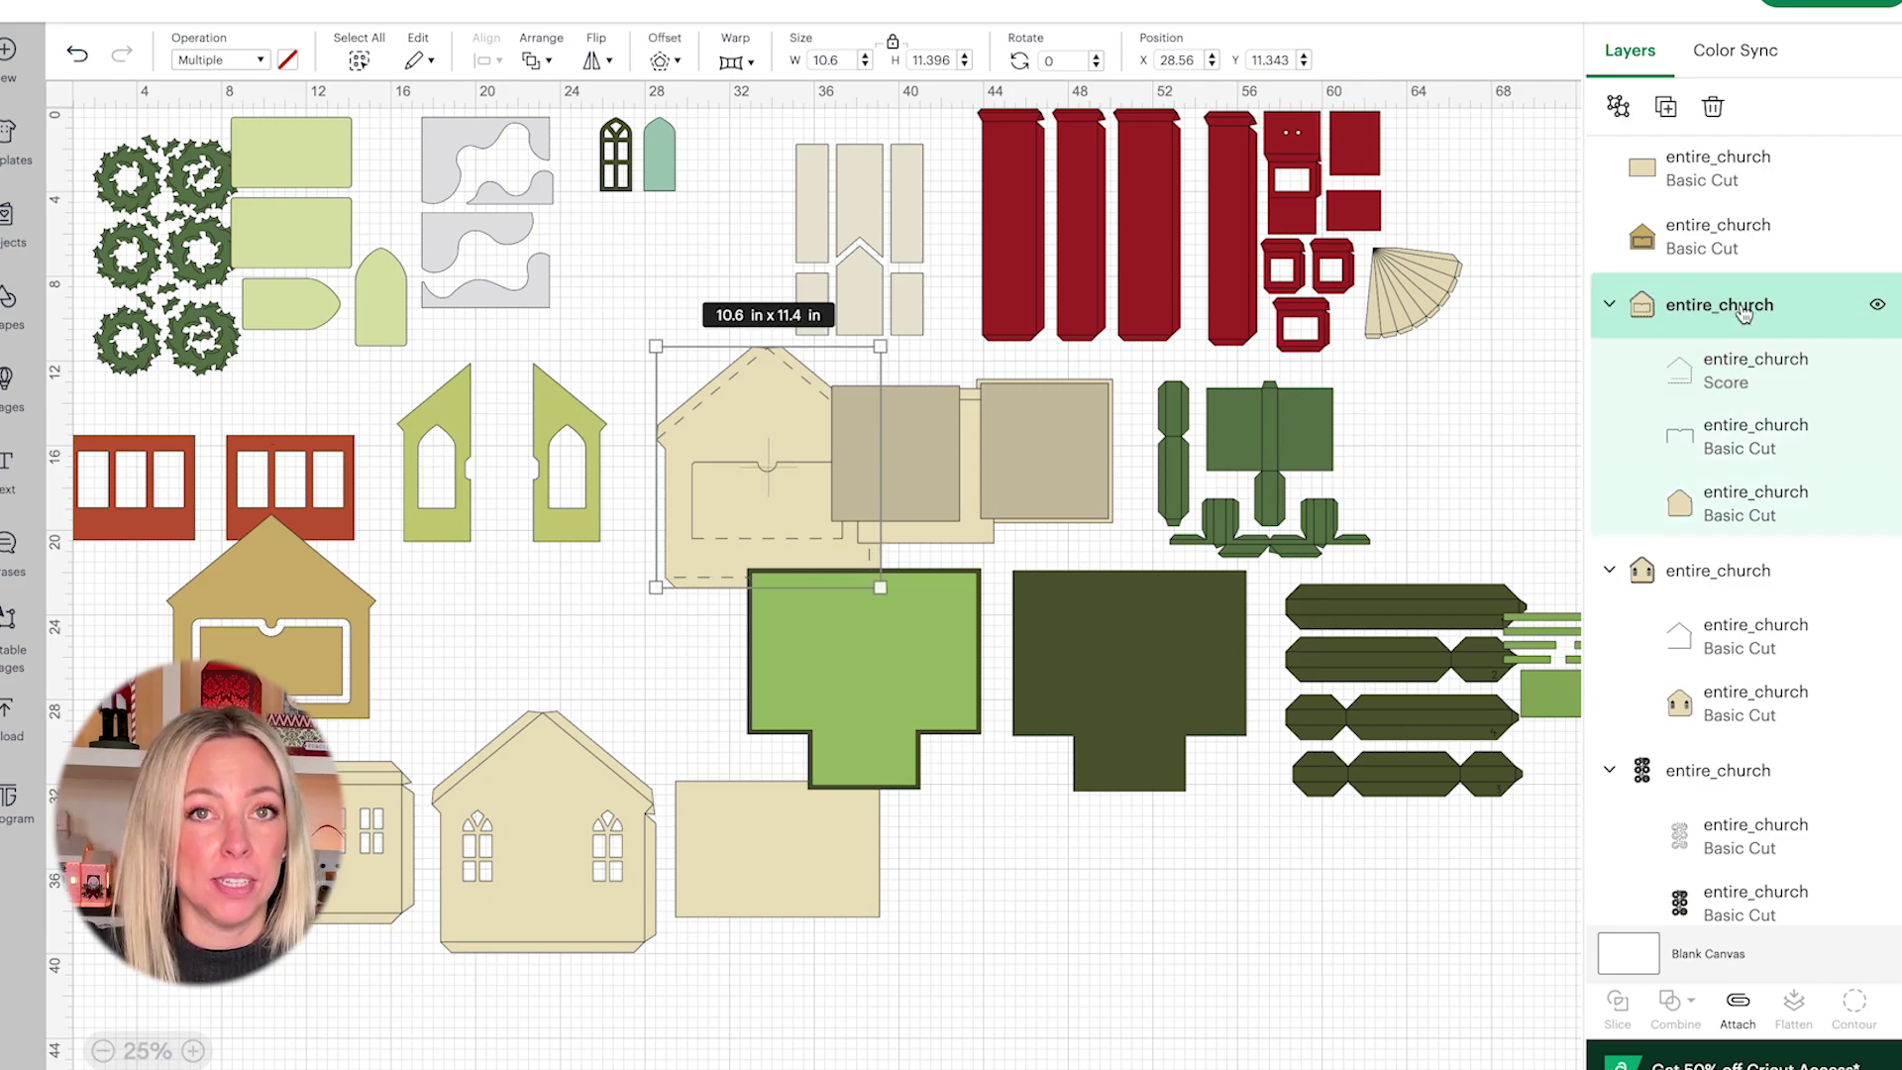
{"action": "left_click", "coordinate": [1744, 1010]}
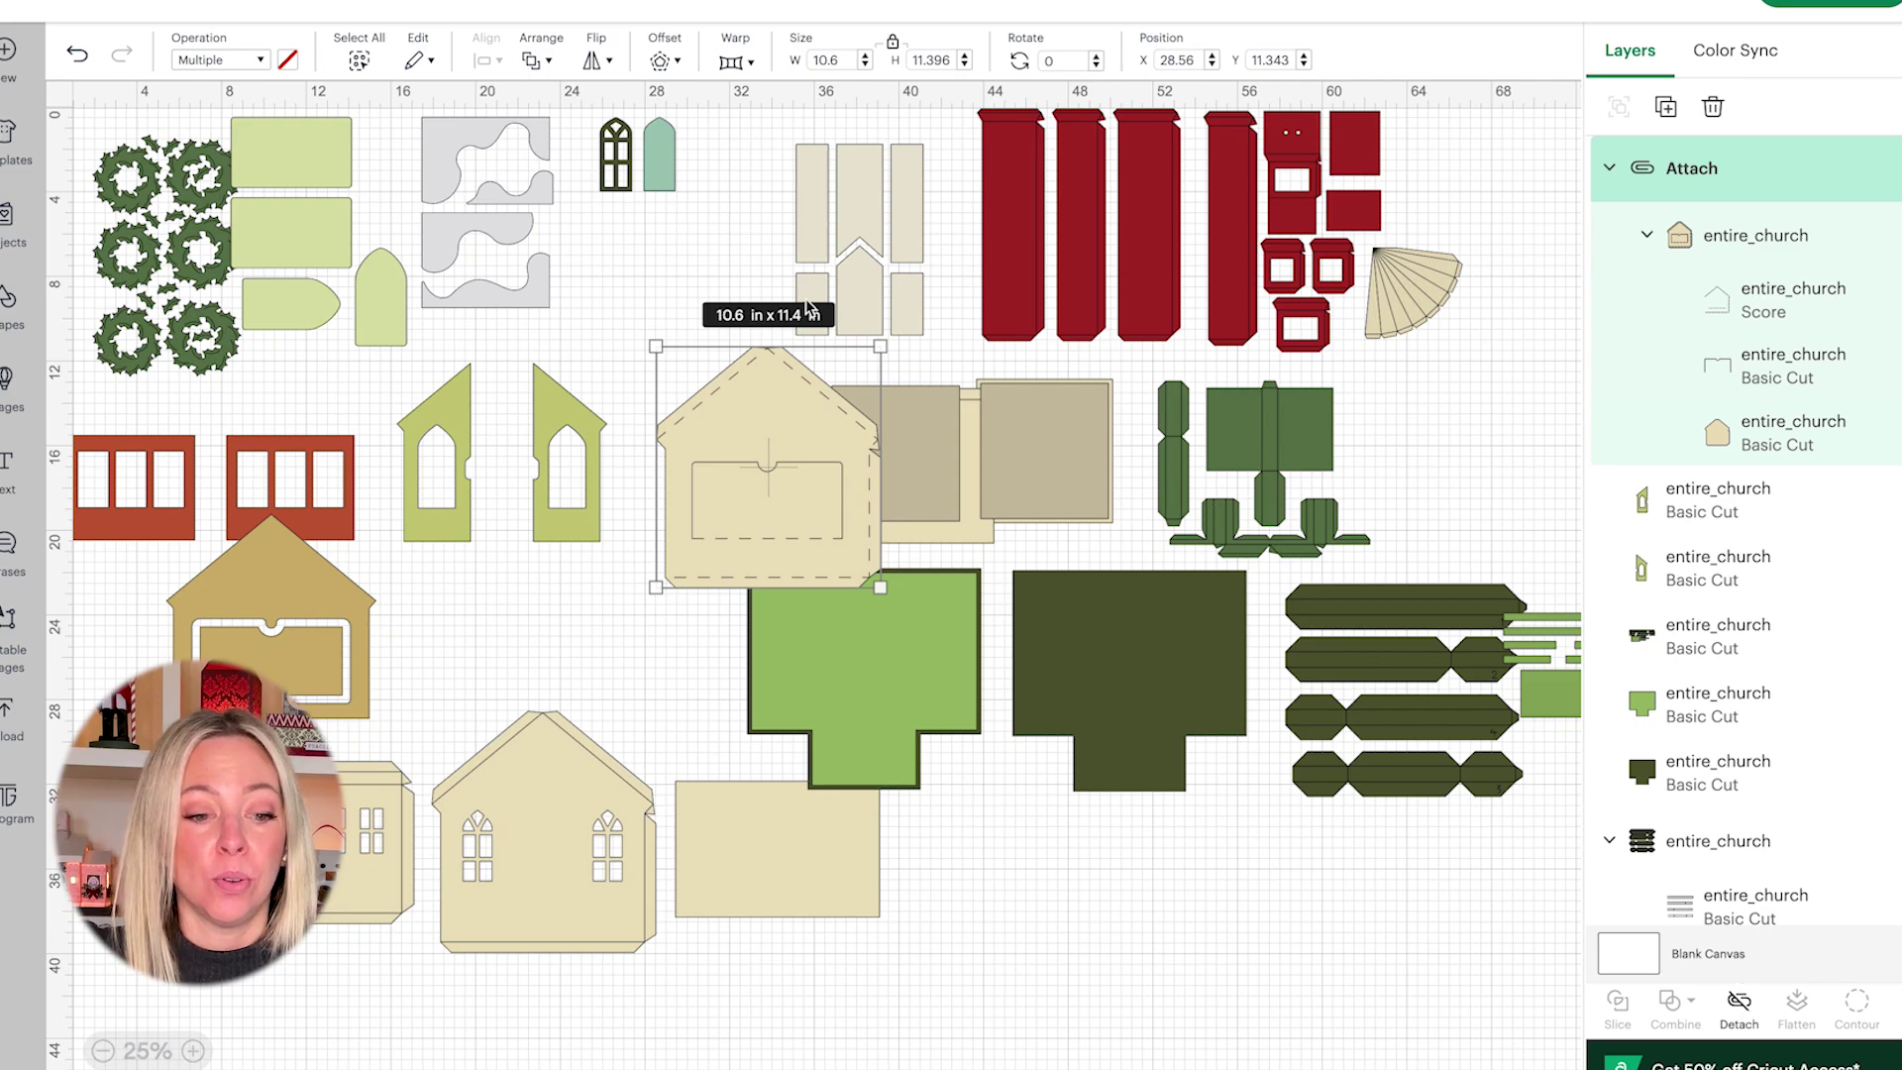
{"action": "left_click", "coordinate": [1610, 171]}
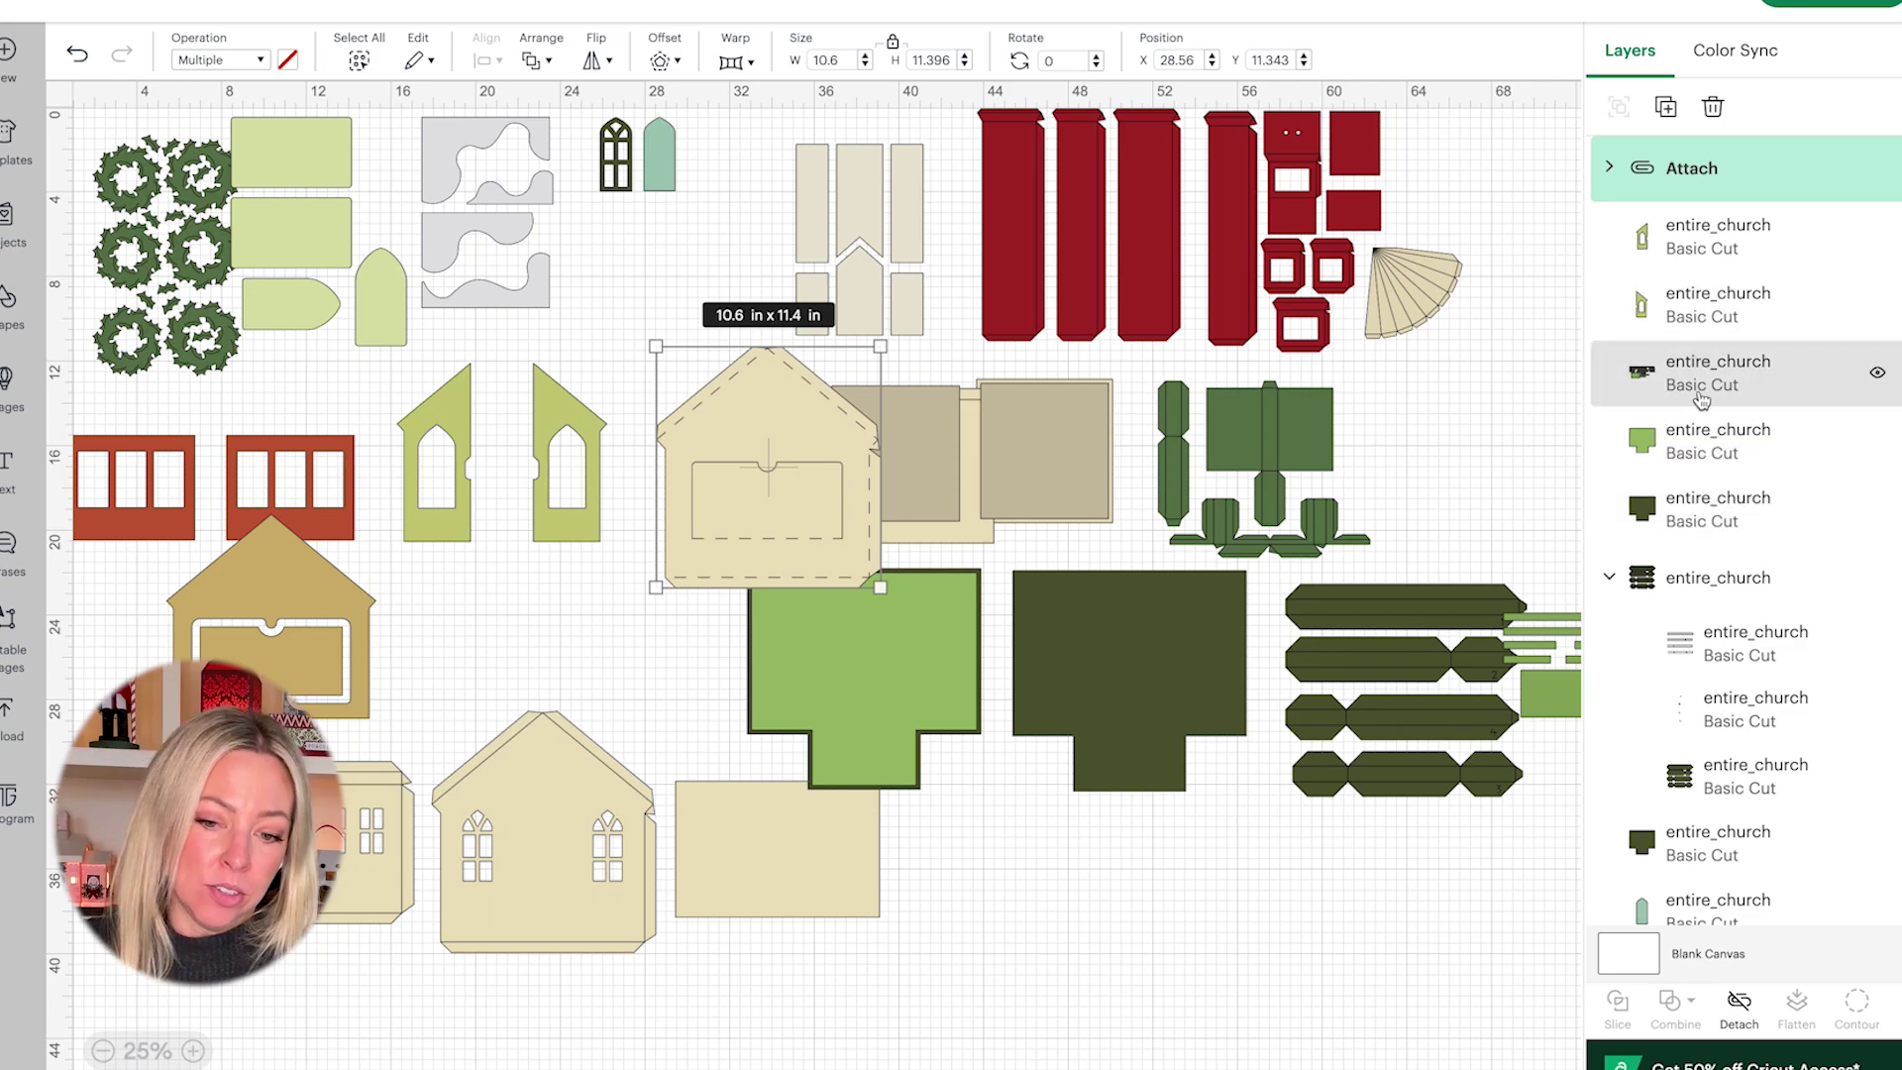
{"action": "left_click", "coordinate": [1690, 523]}
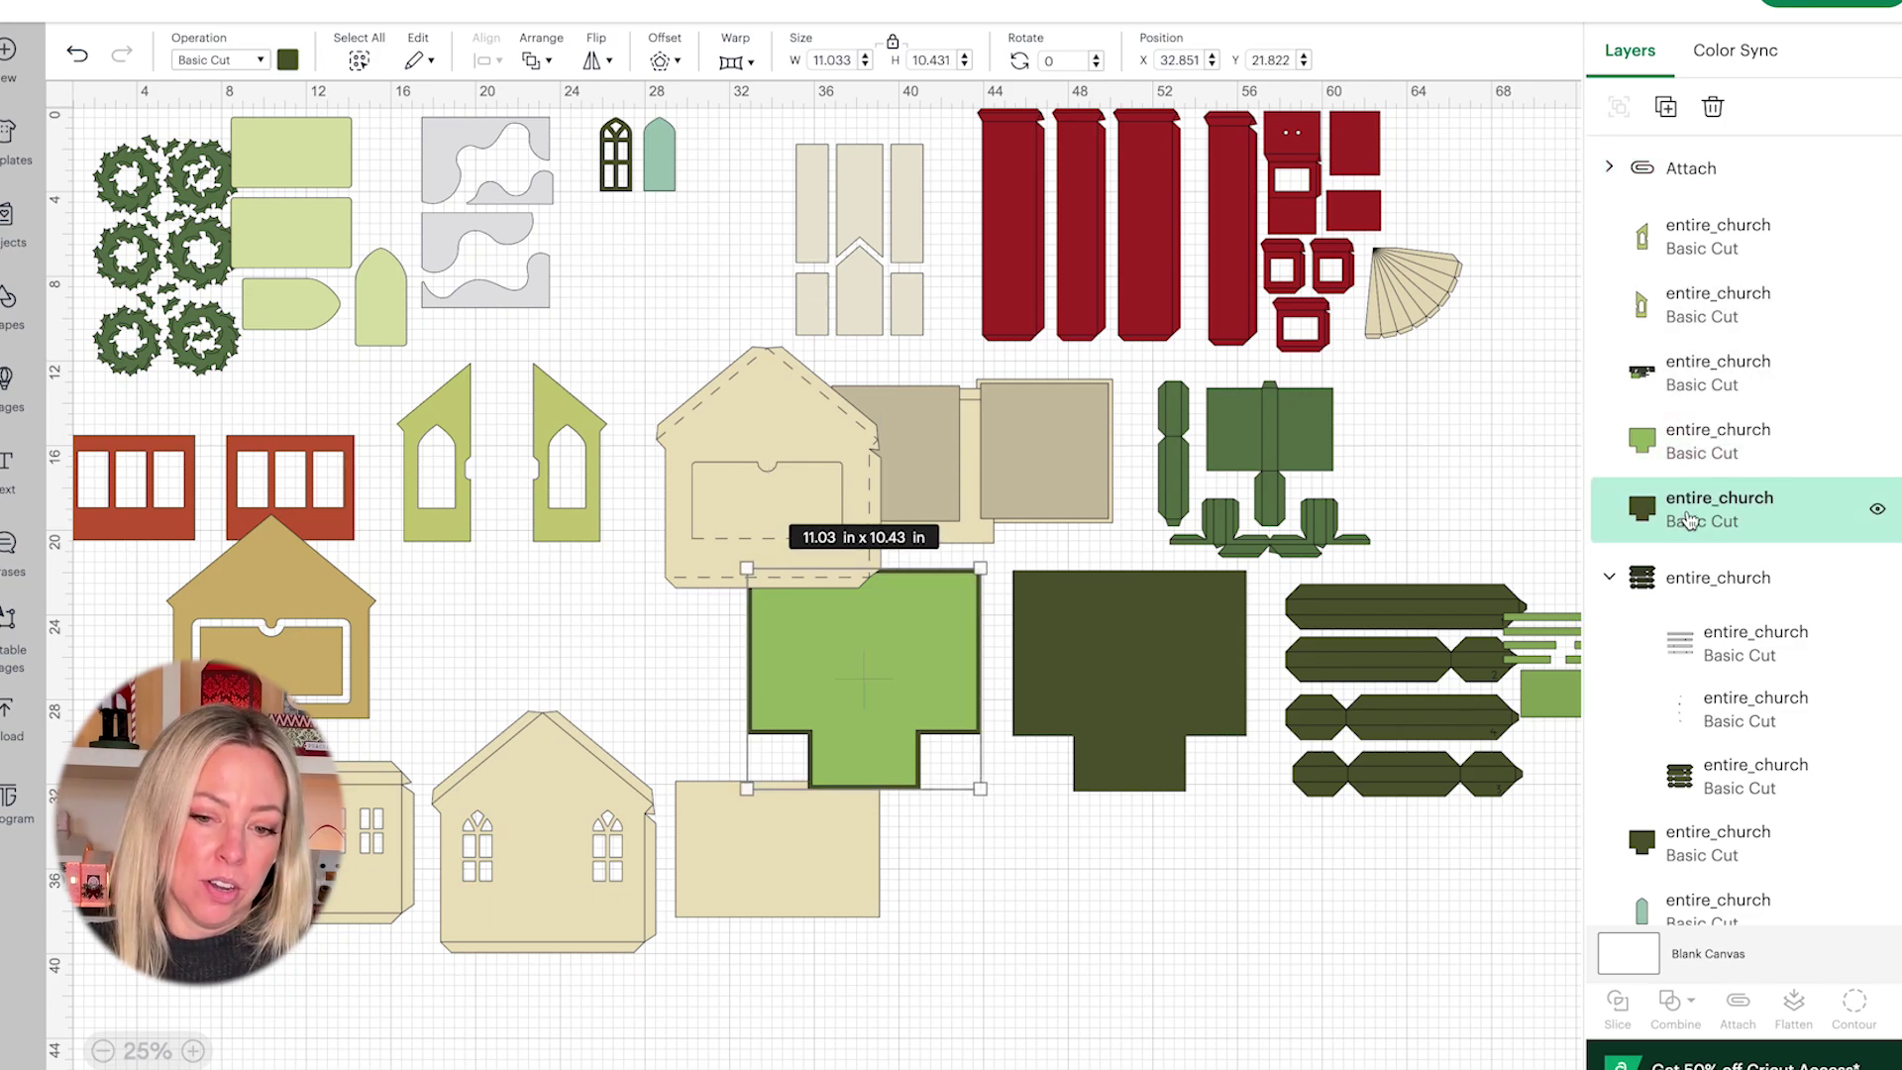
Step: Make the dark green strips' fold-line layer Score and attach it to the two strip cut layers
{"action": "left_click", "coordinate": [1695, 577]}
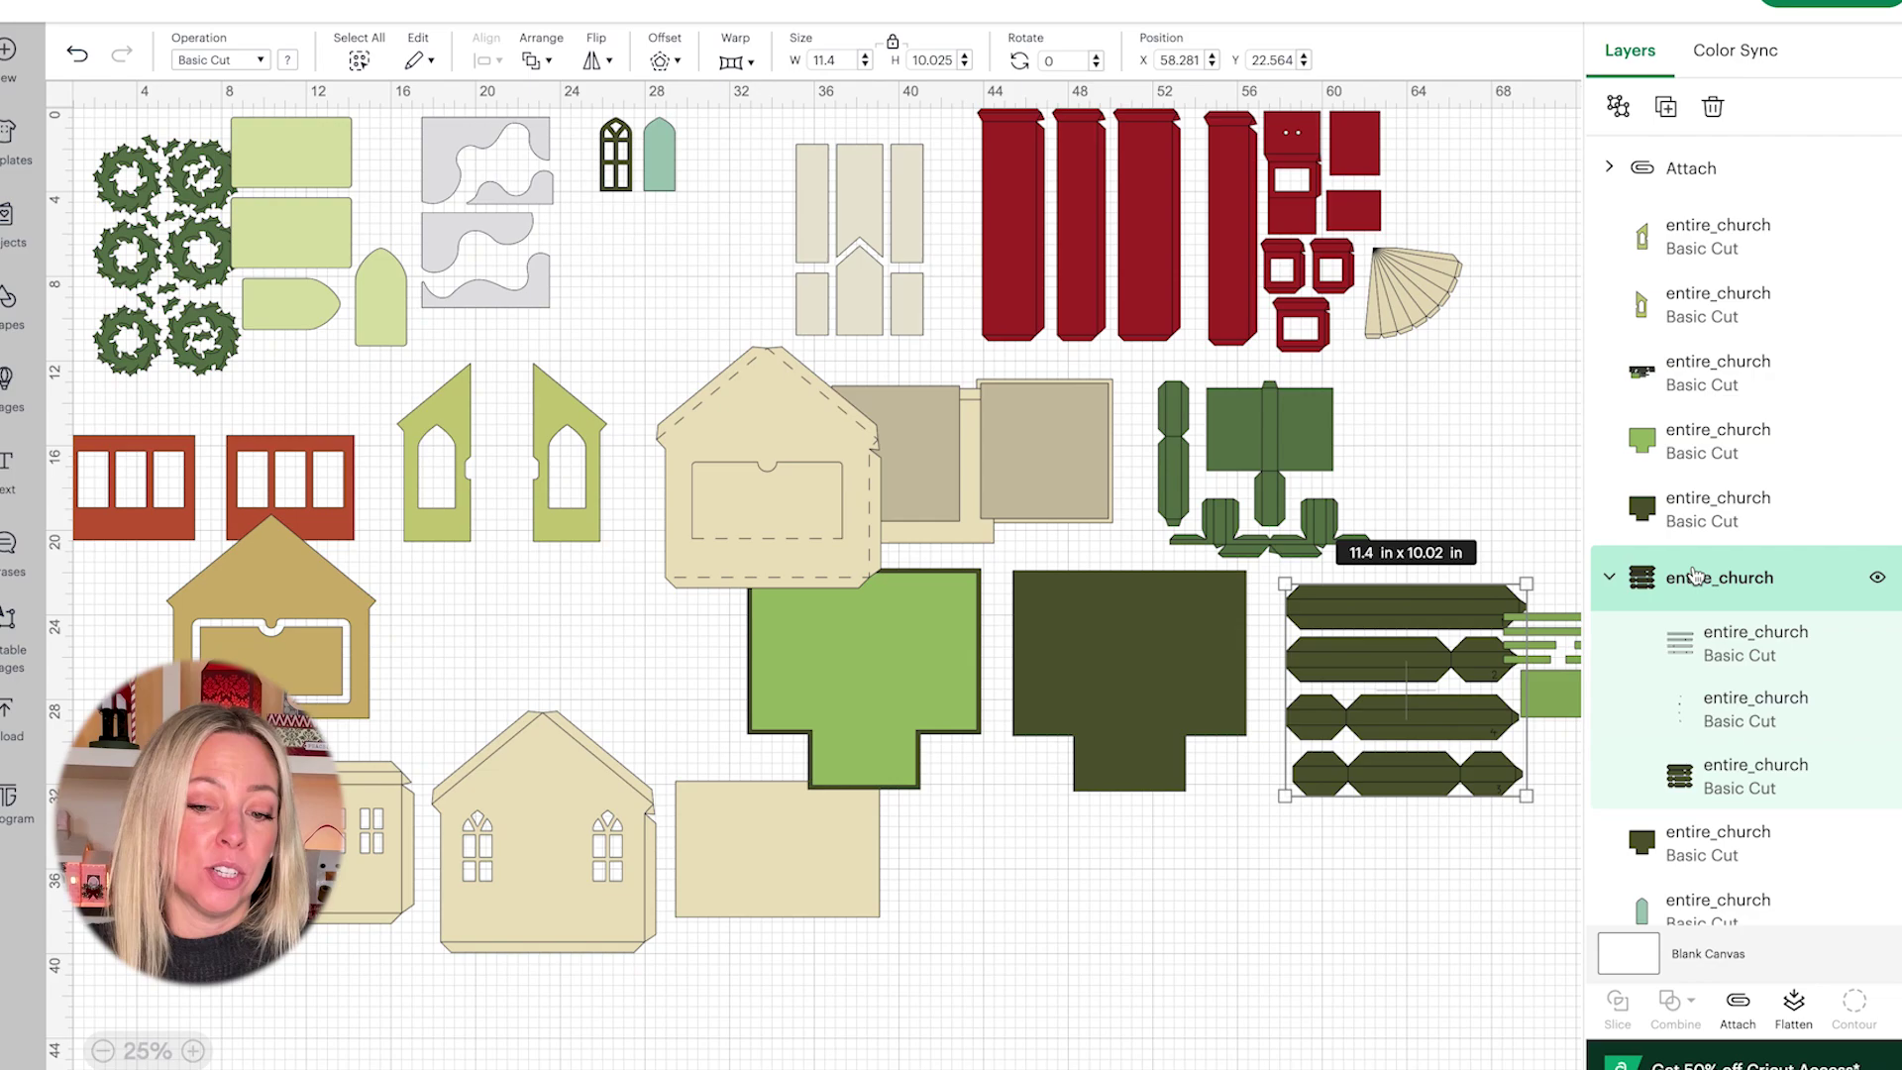
{"action": "left_click", "coordinate": [1738, 649]}
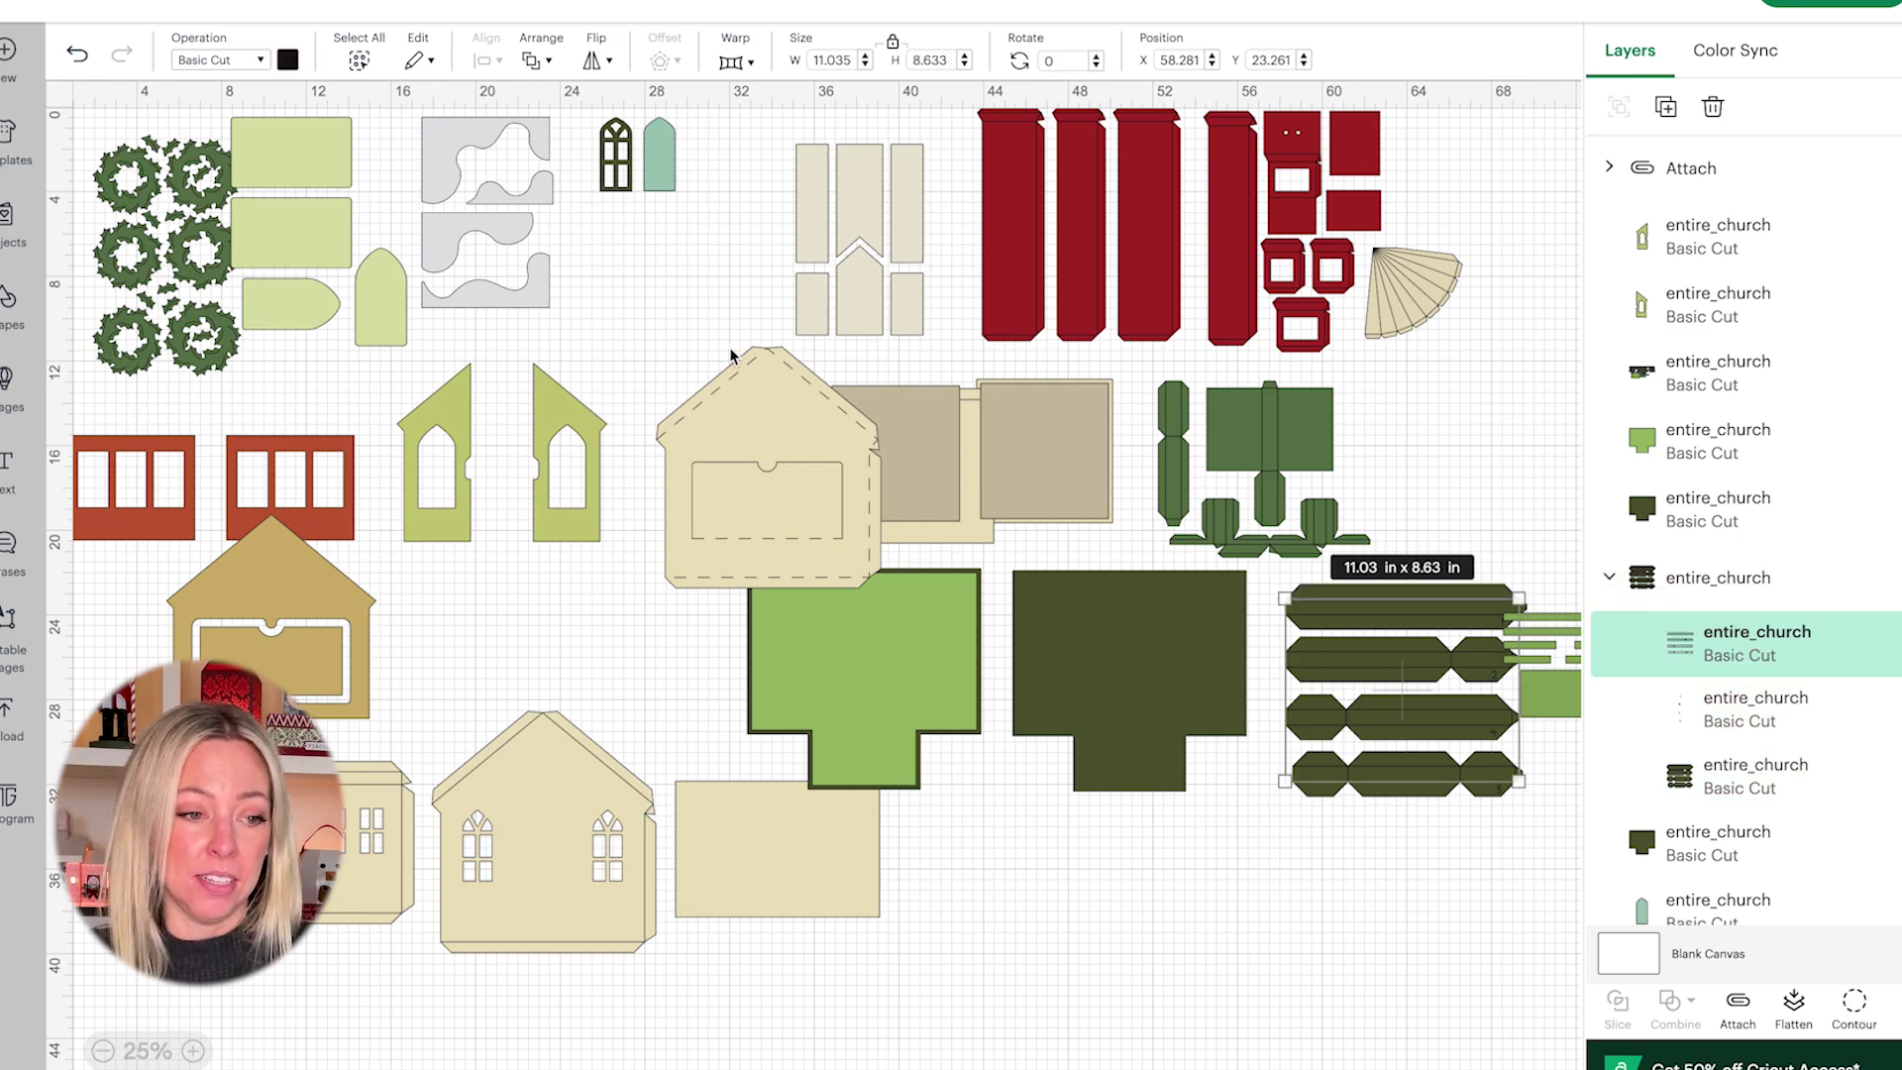
{"action": "left_click", "coordinate": [261, 61]}
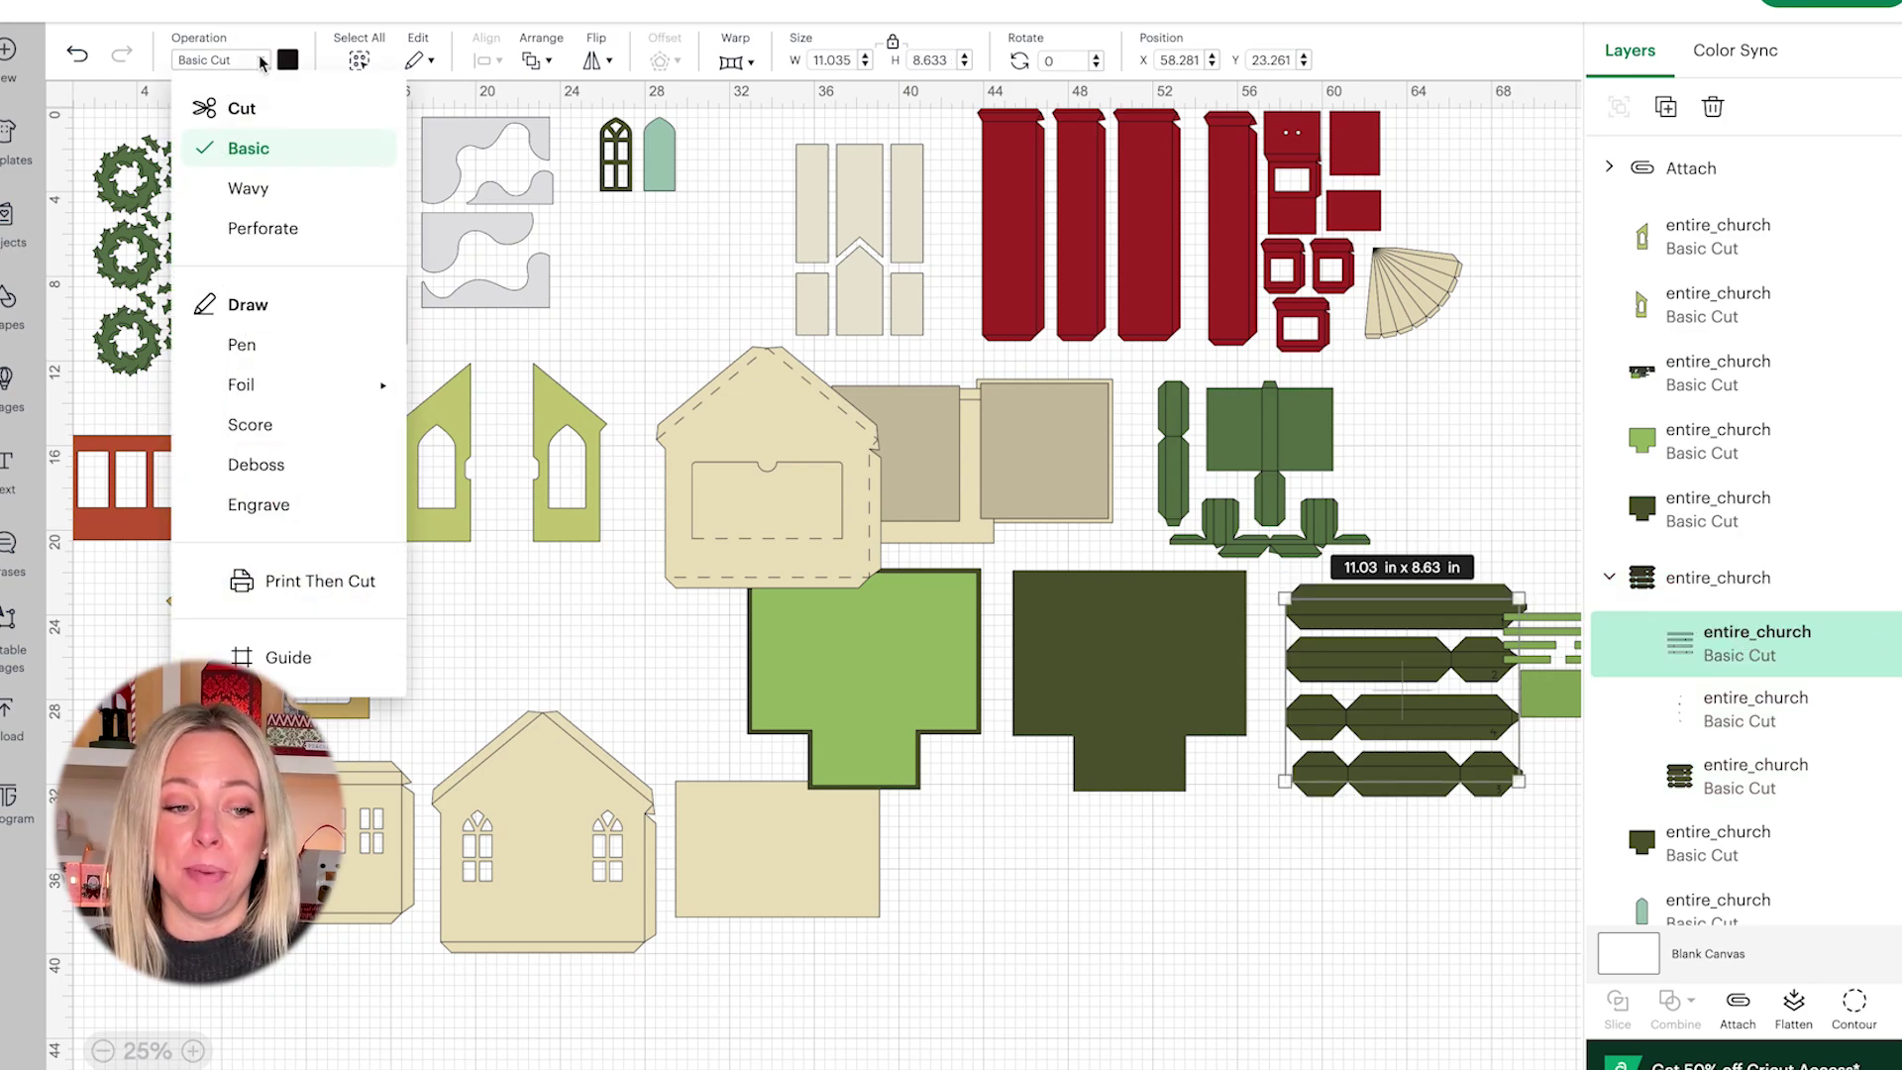
{"action": "left_click", "coordinate": [250, 424]}
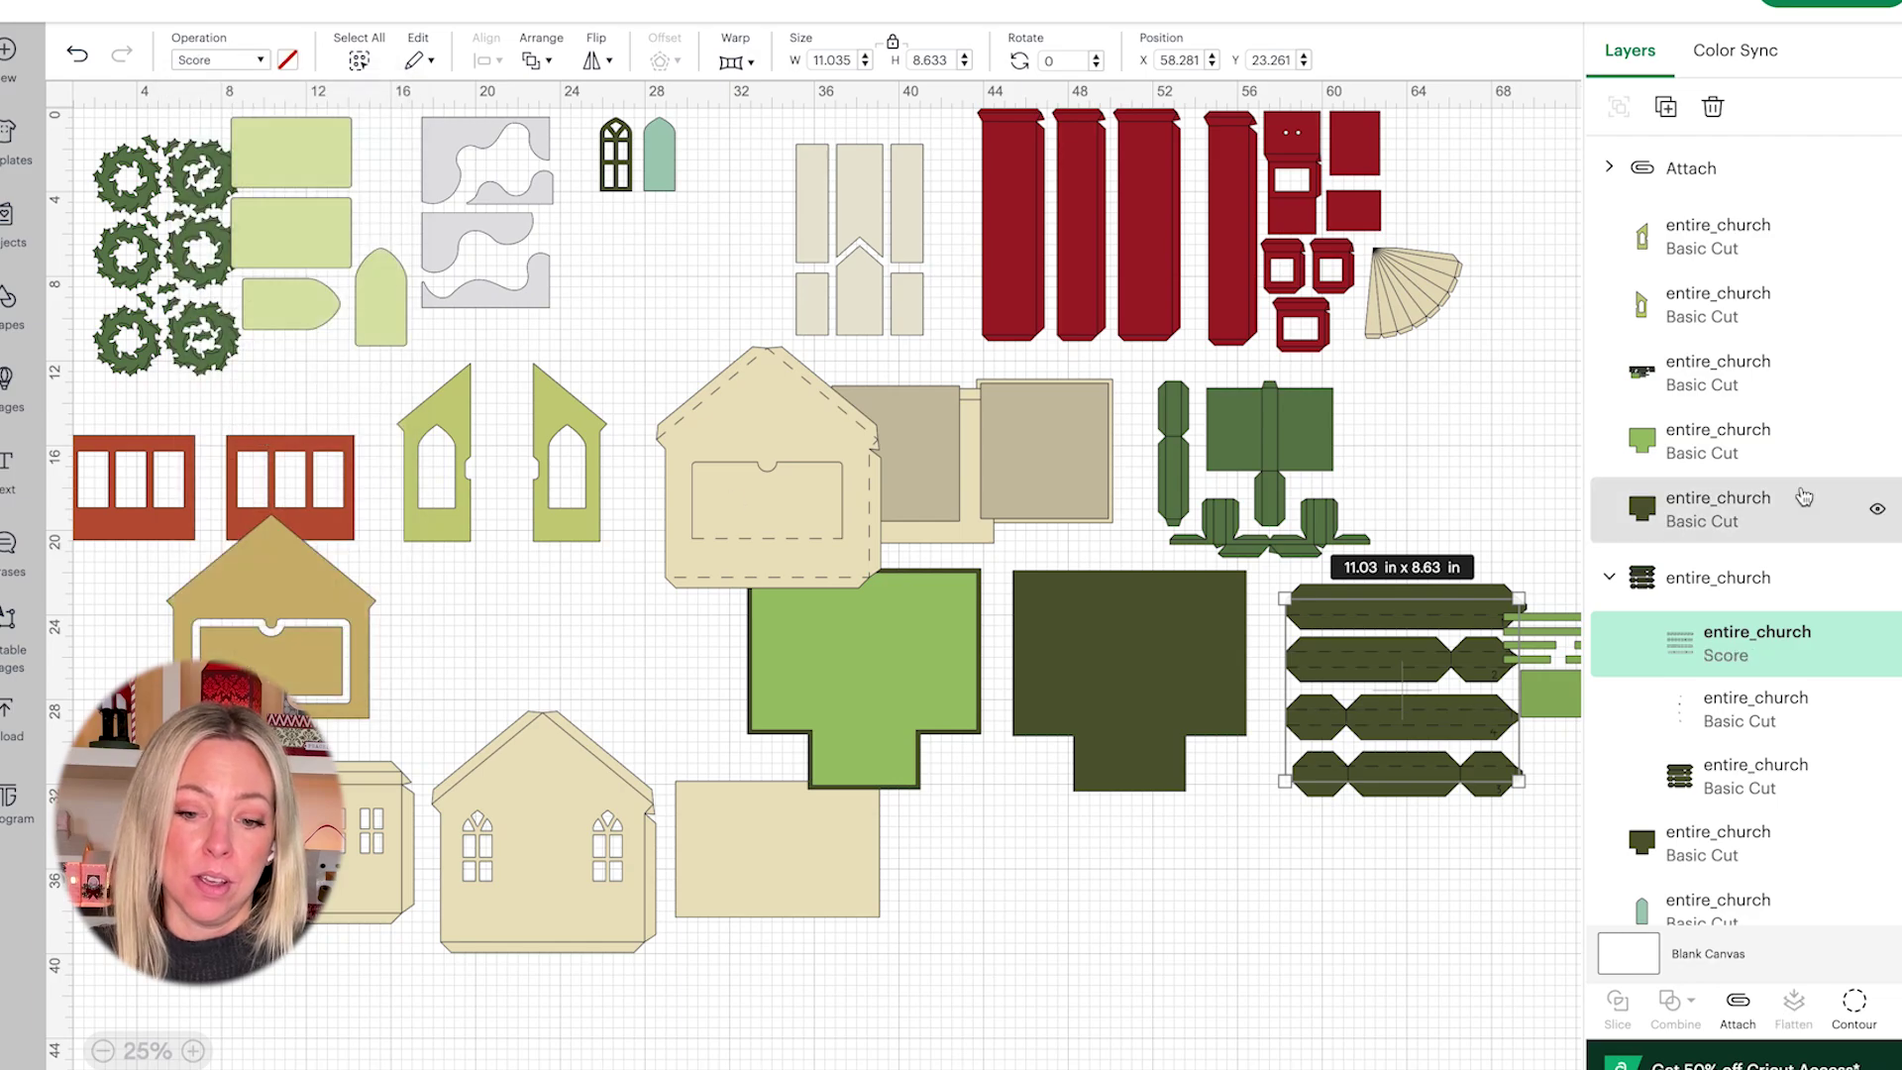
{"action": "left_click", "coordinate": [1761, 721]}
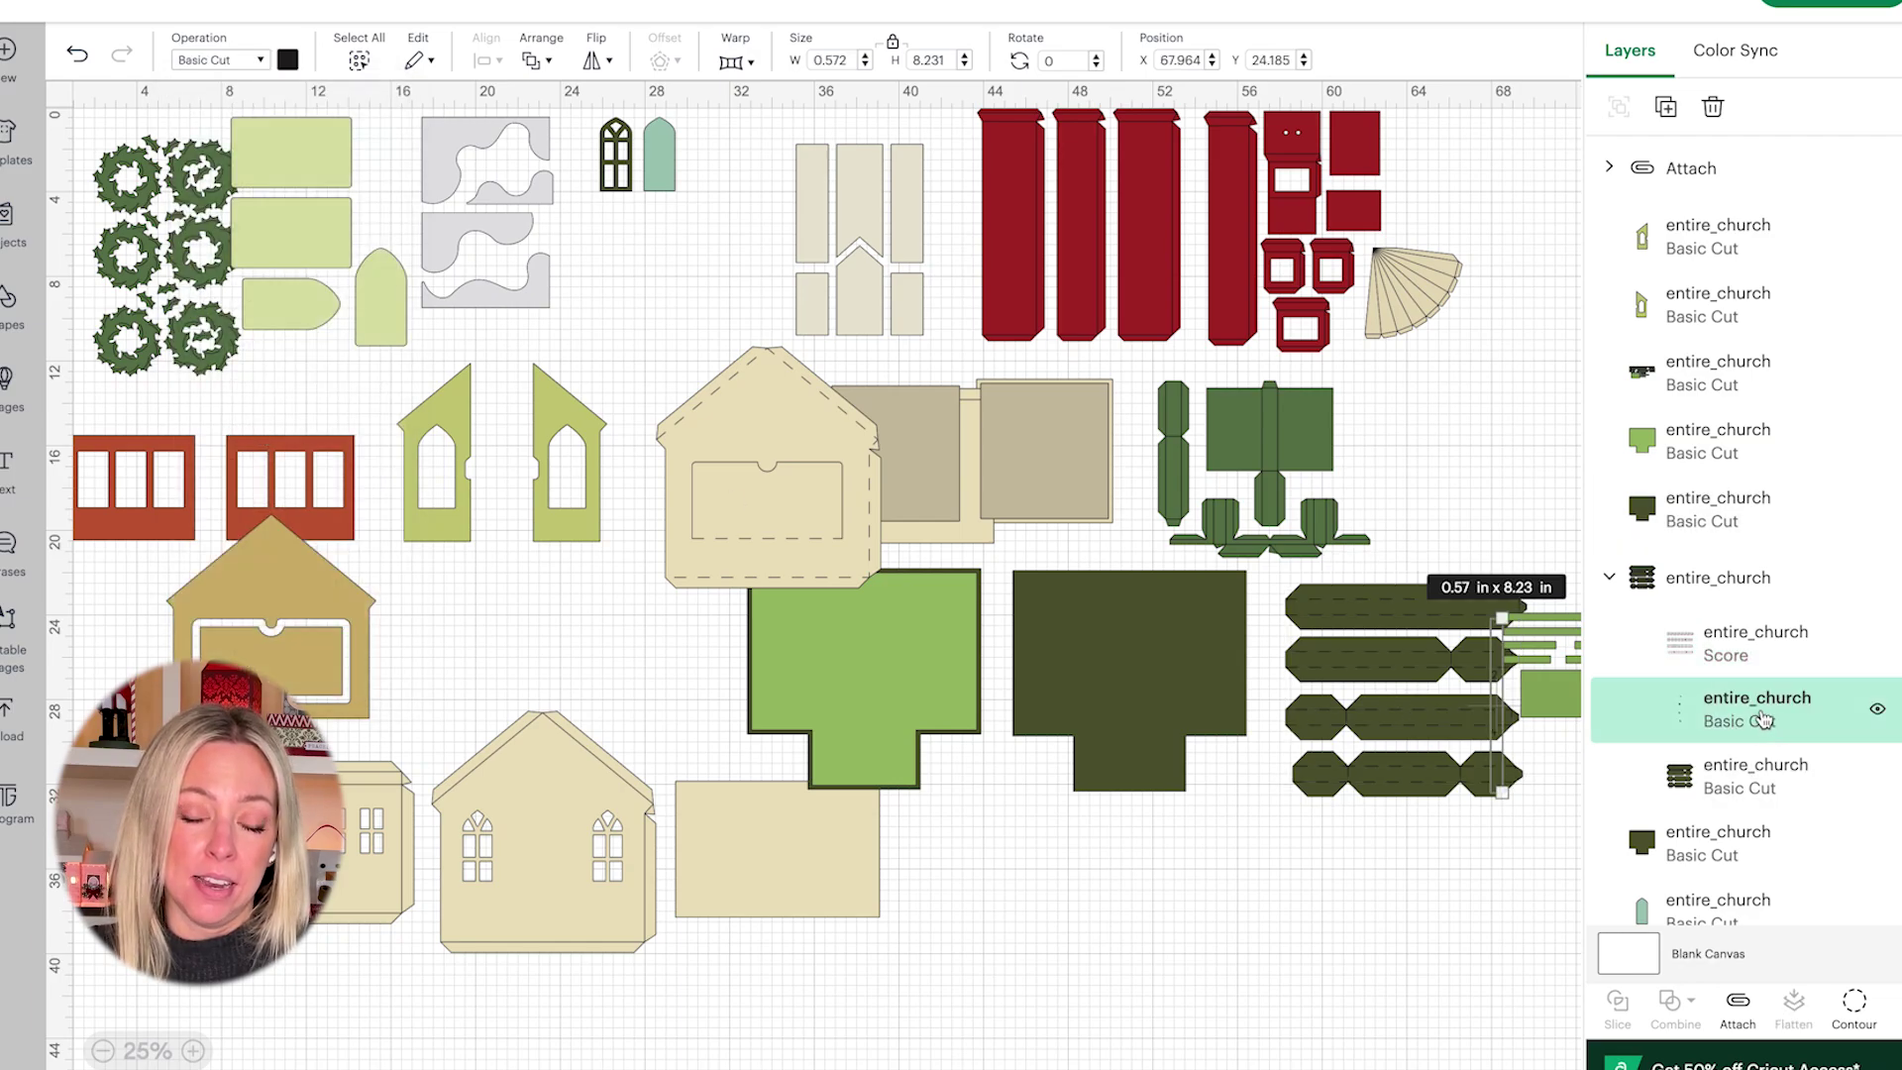
{"action": "left_click", "coordinate": [1750, 786]}
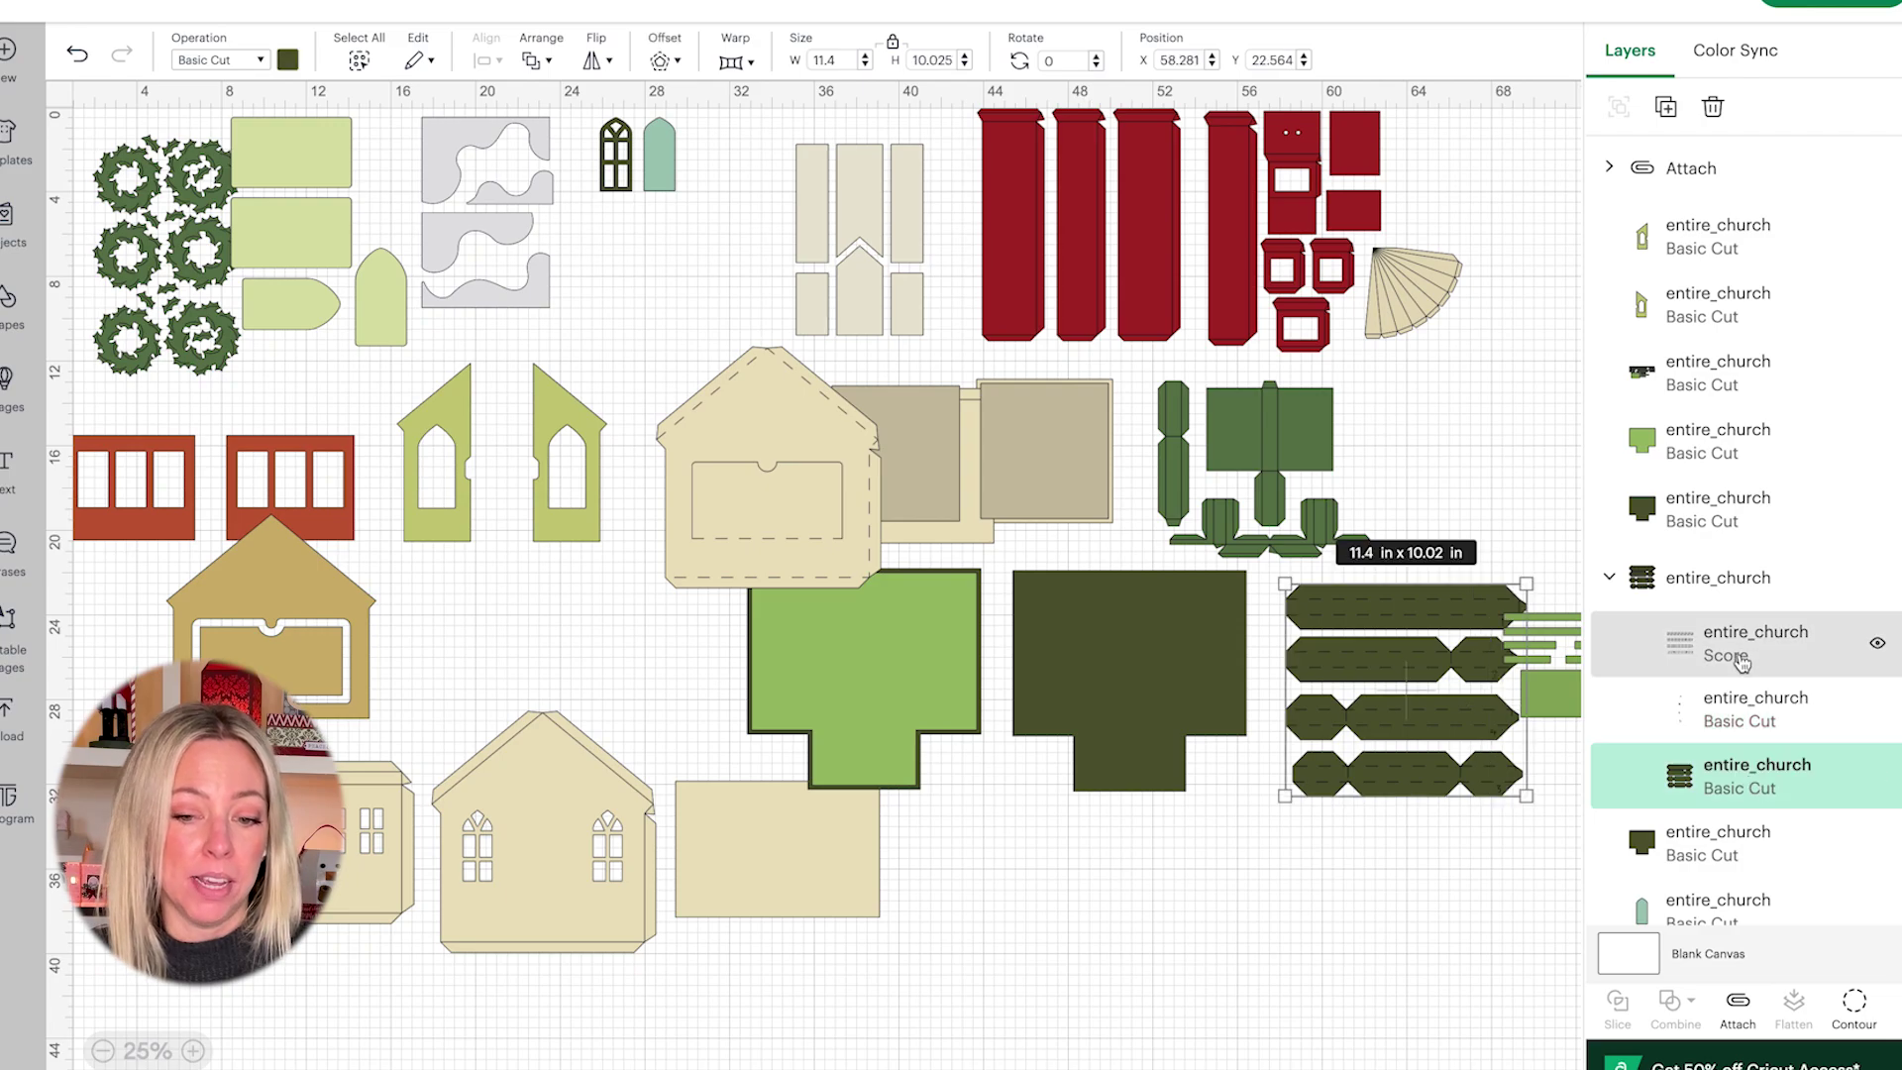
{"action": "left_click", "coordinate": [1723, 584]}
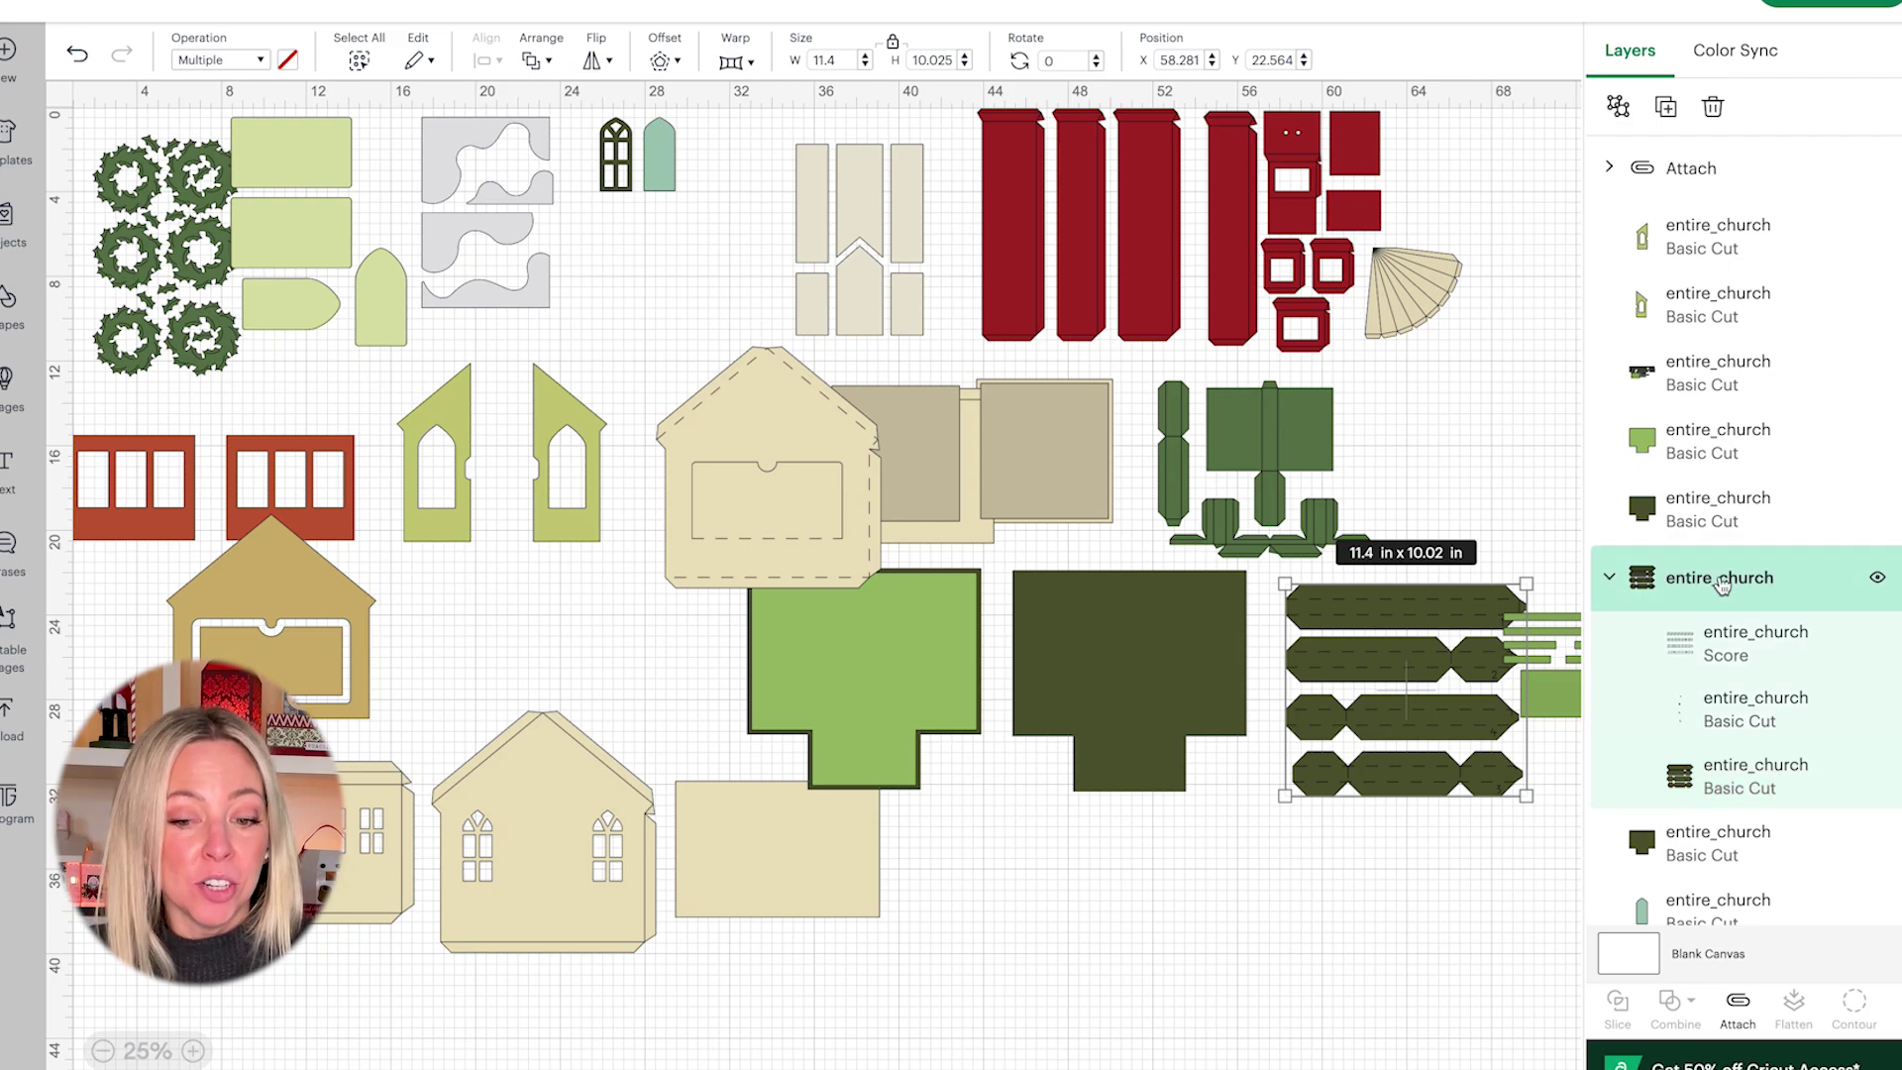
{"action": "left_click", "coordinate": [1743, 1007]}
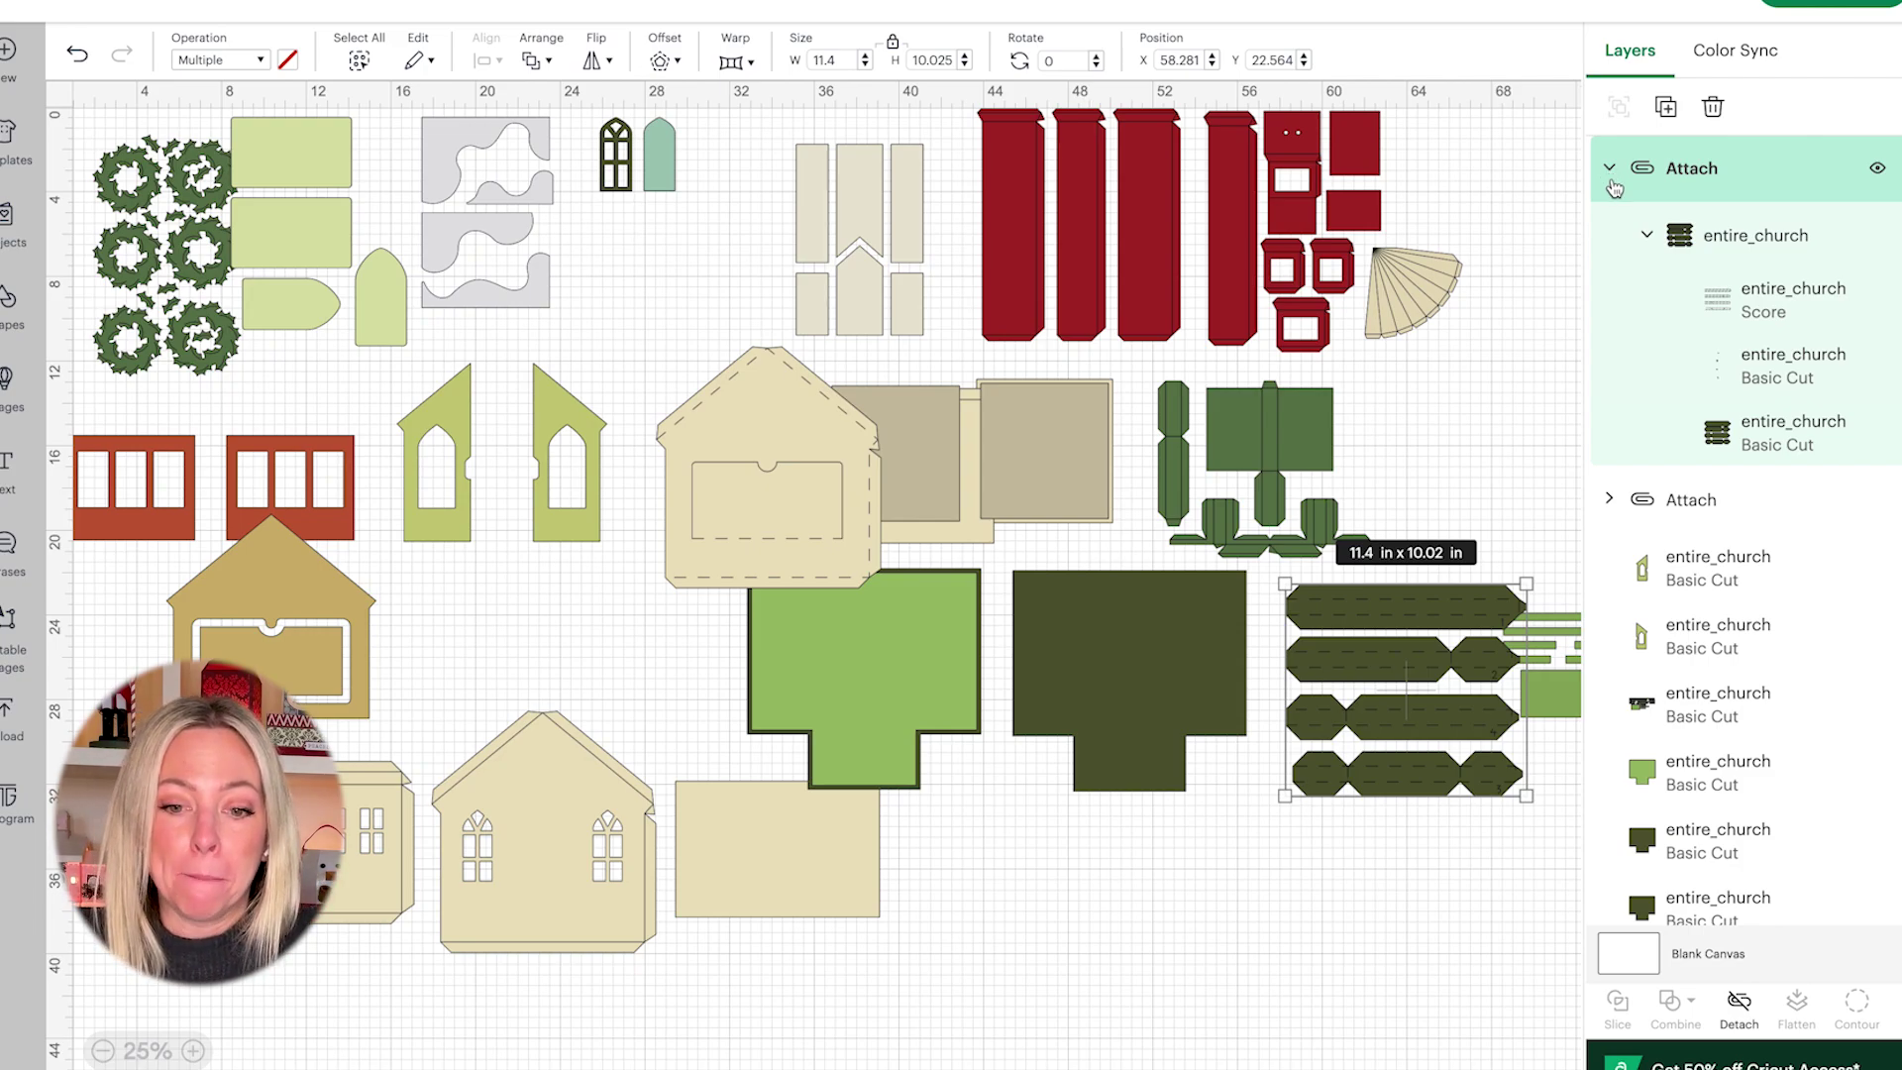
{"action": "left_click", "coordinate": [1609, 174]}
Step: Set the green panel group's fold-line layer to Score and attach it to the panel's cut shape
{"action": "scroll", "coordinate": [1696, 525], "scroll_direction": "down", "scroll_amount": 5}
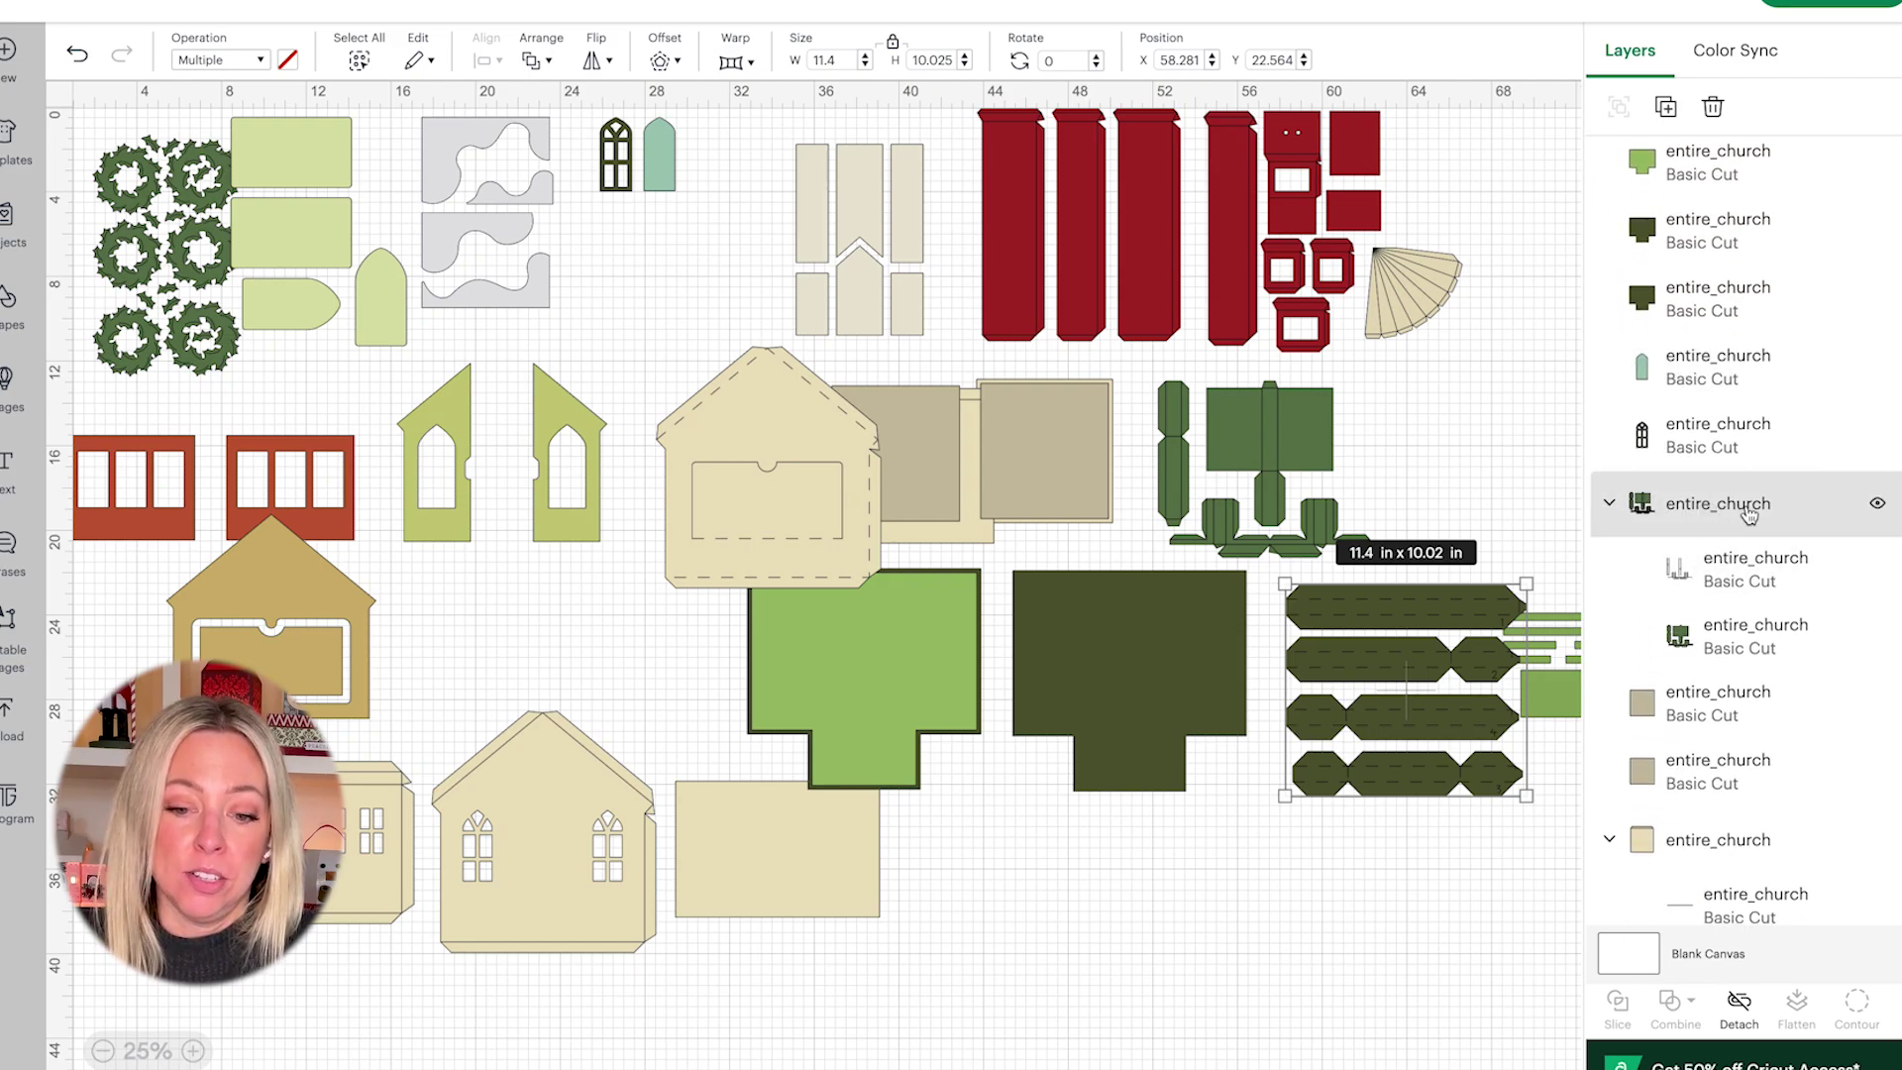
{"action": "left_click", "coordinate": [1730, 503]}
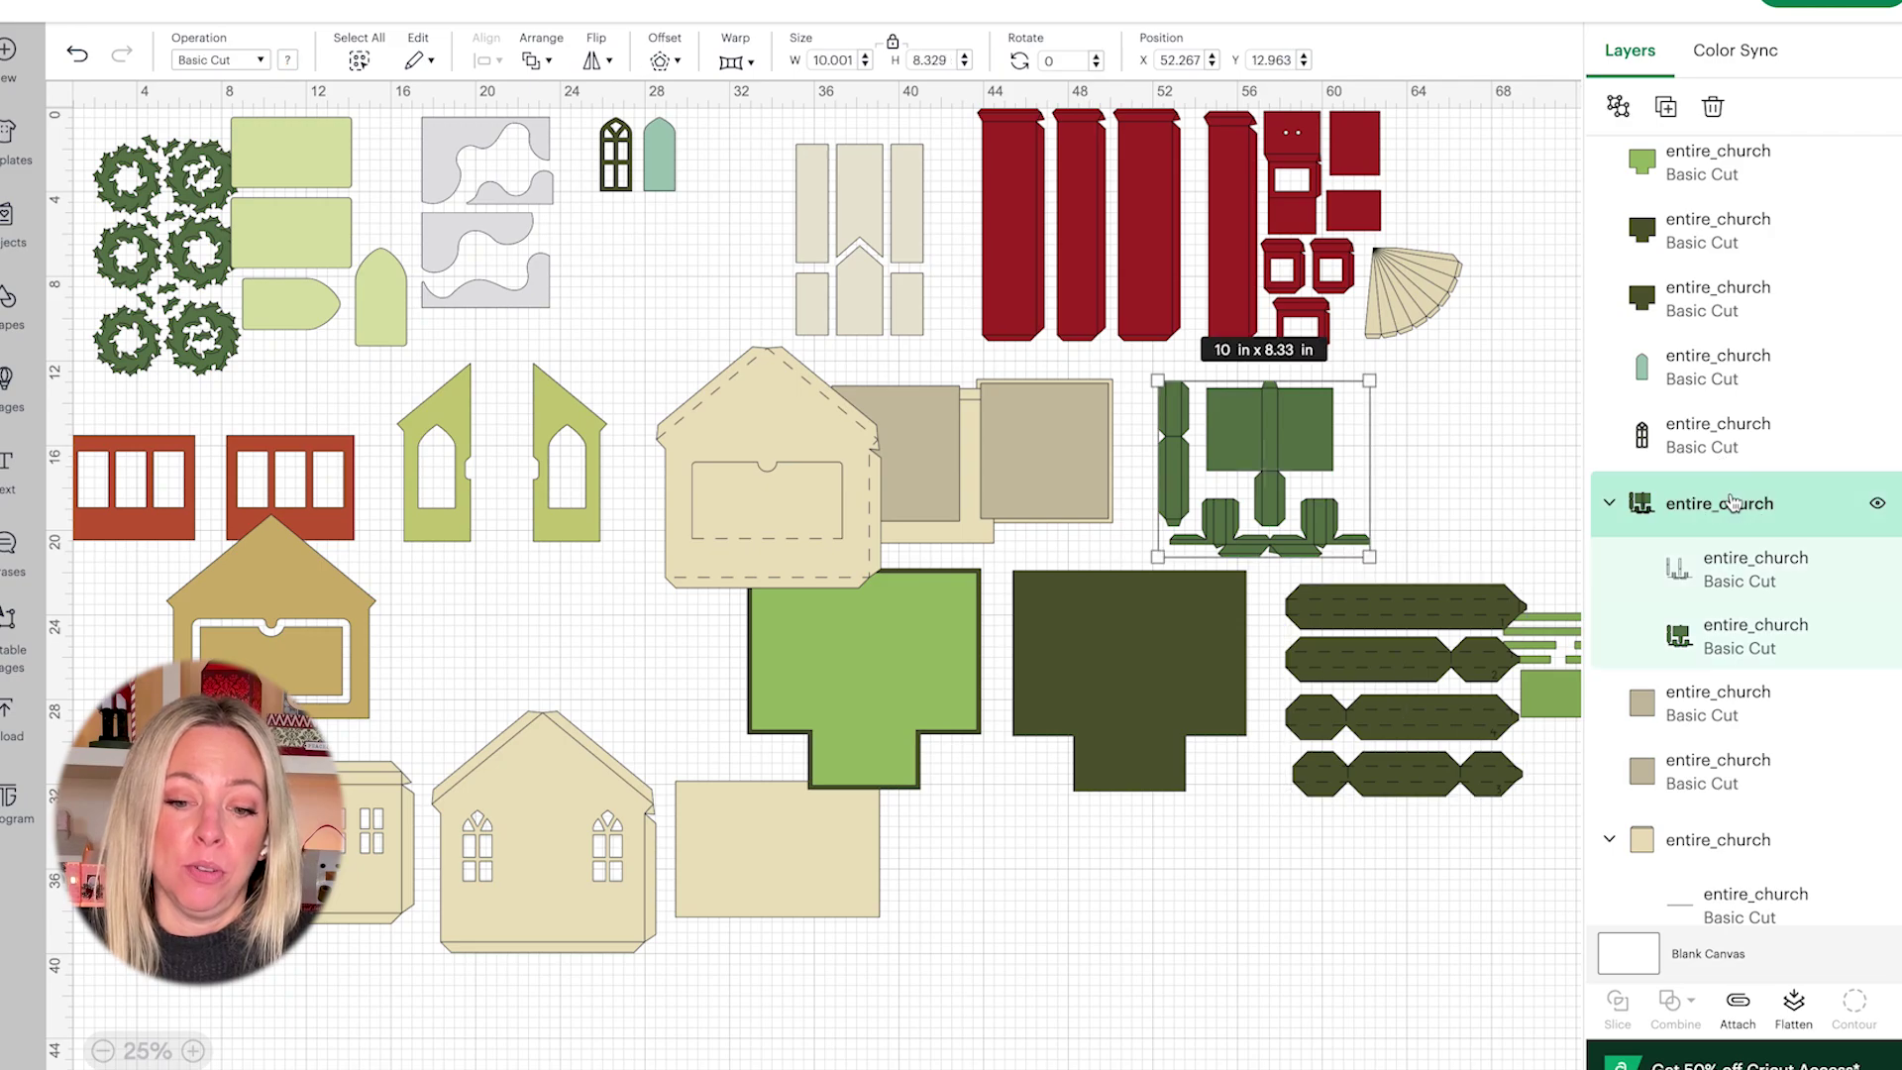
{"action": "left_click", "coordinate": [1746, 569]}
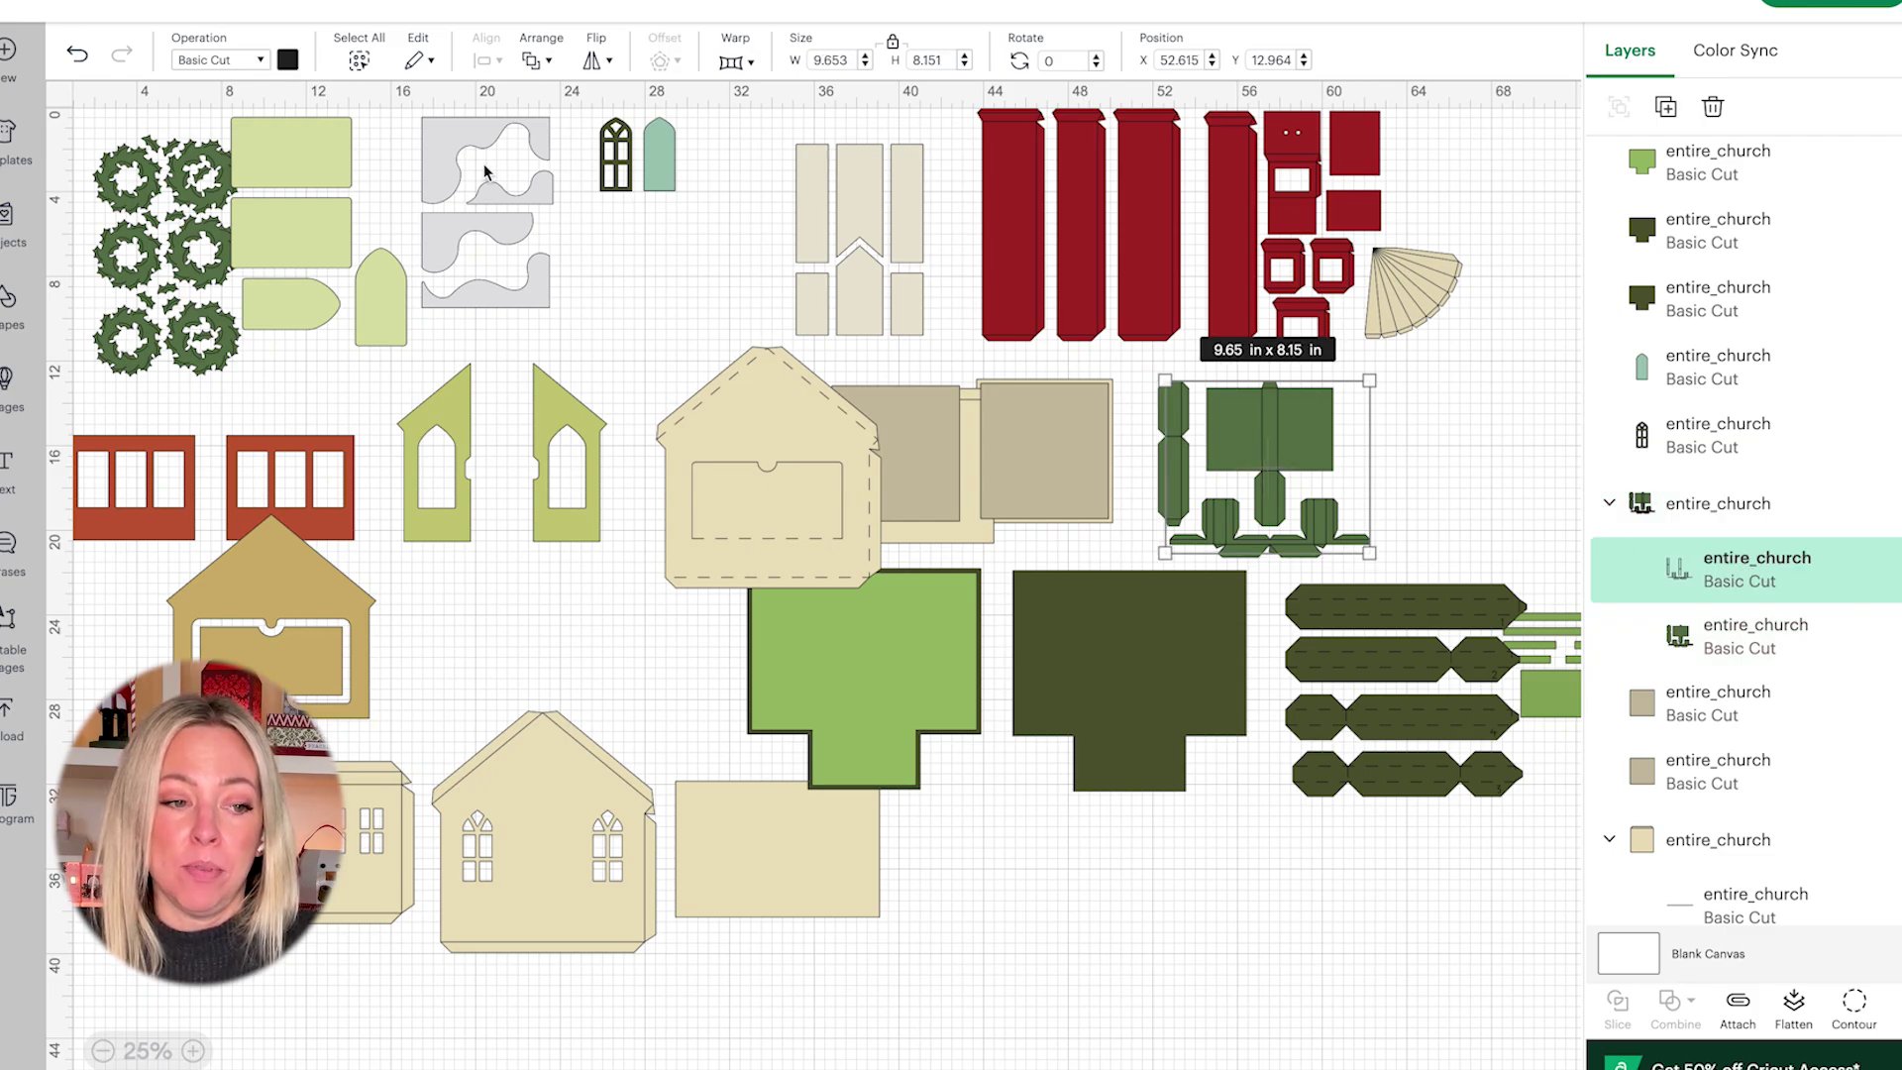
{"action": "left_click", "coordinate": [262, 62]}
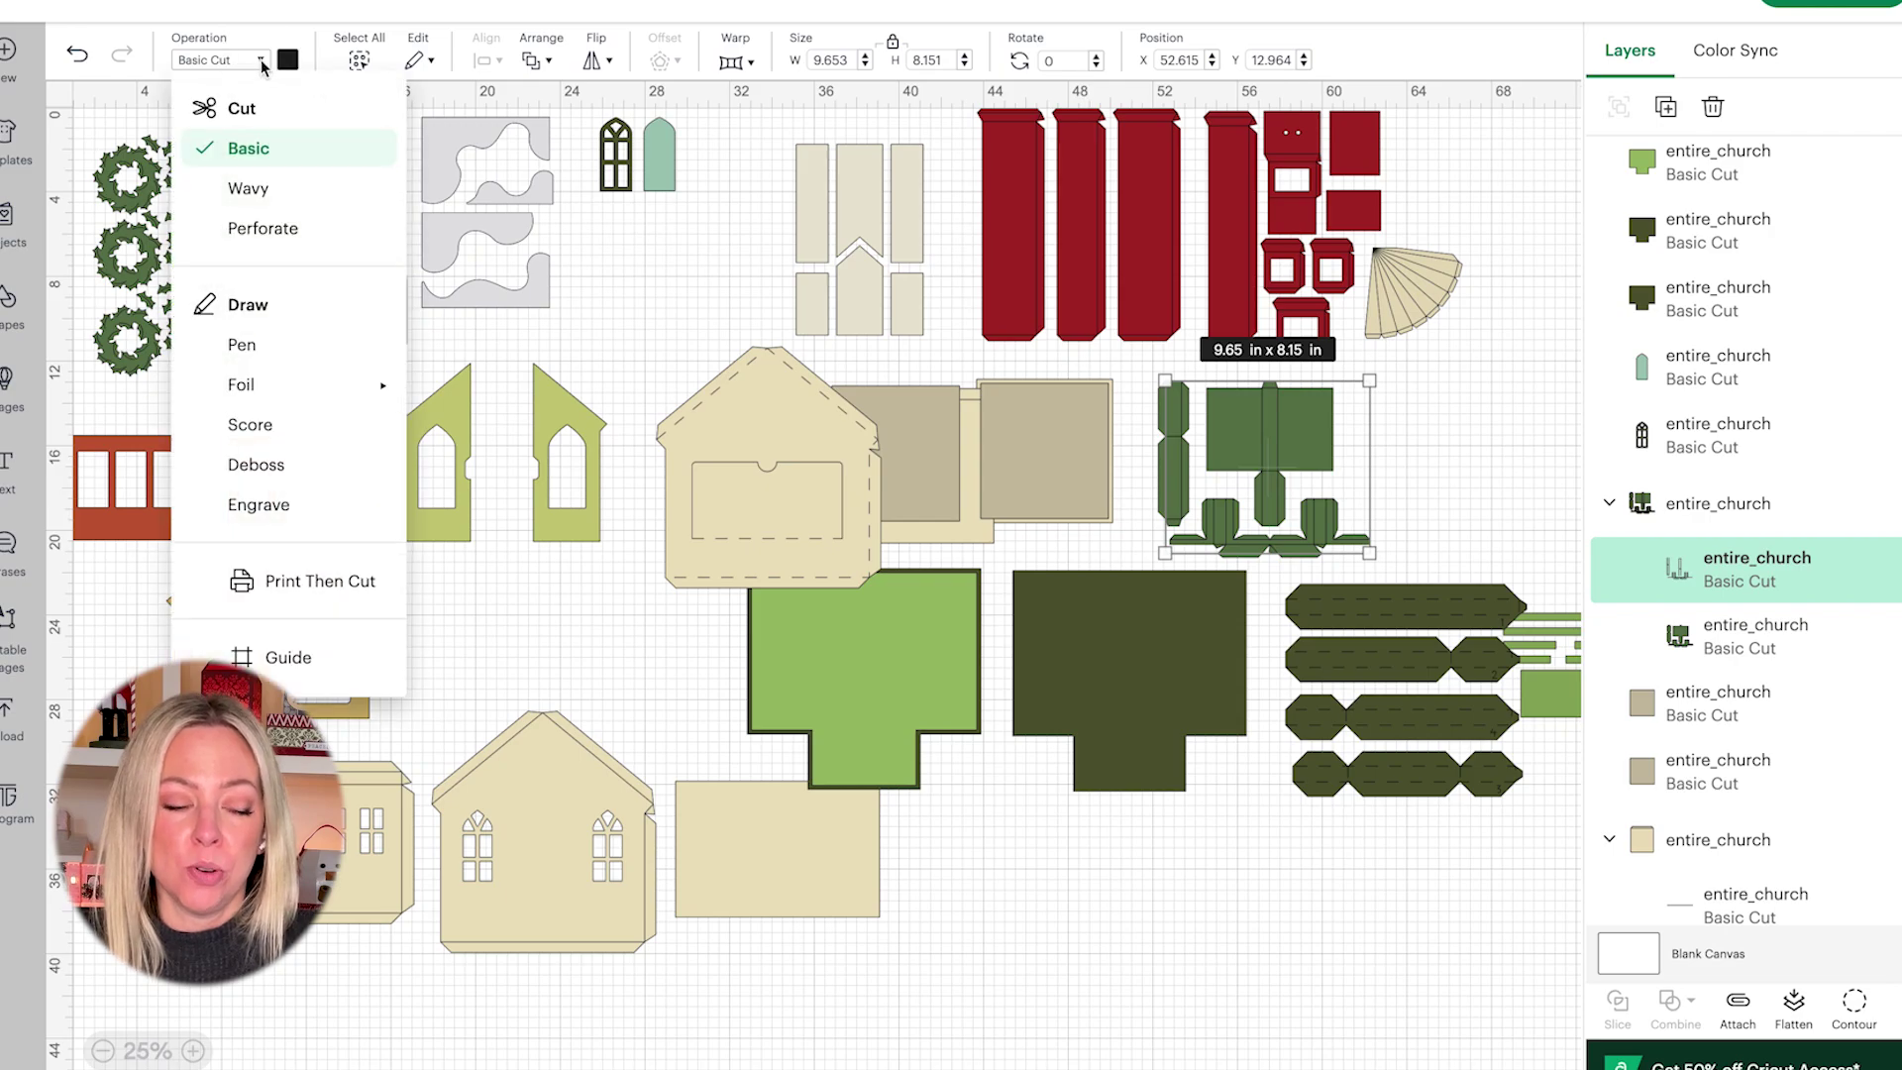
{"action": "left_click", "coordinate": [250, 424]}
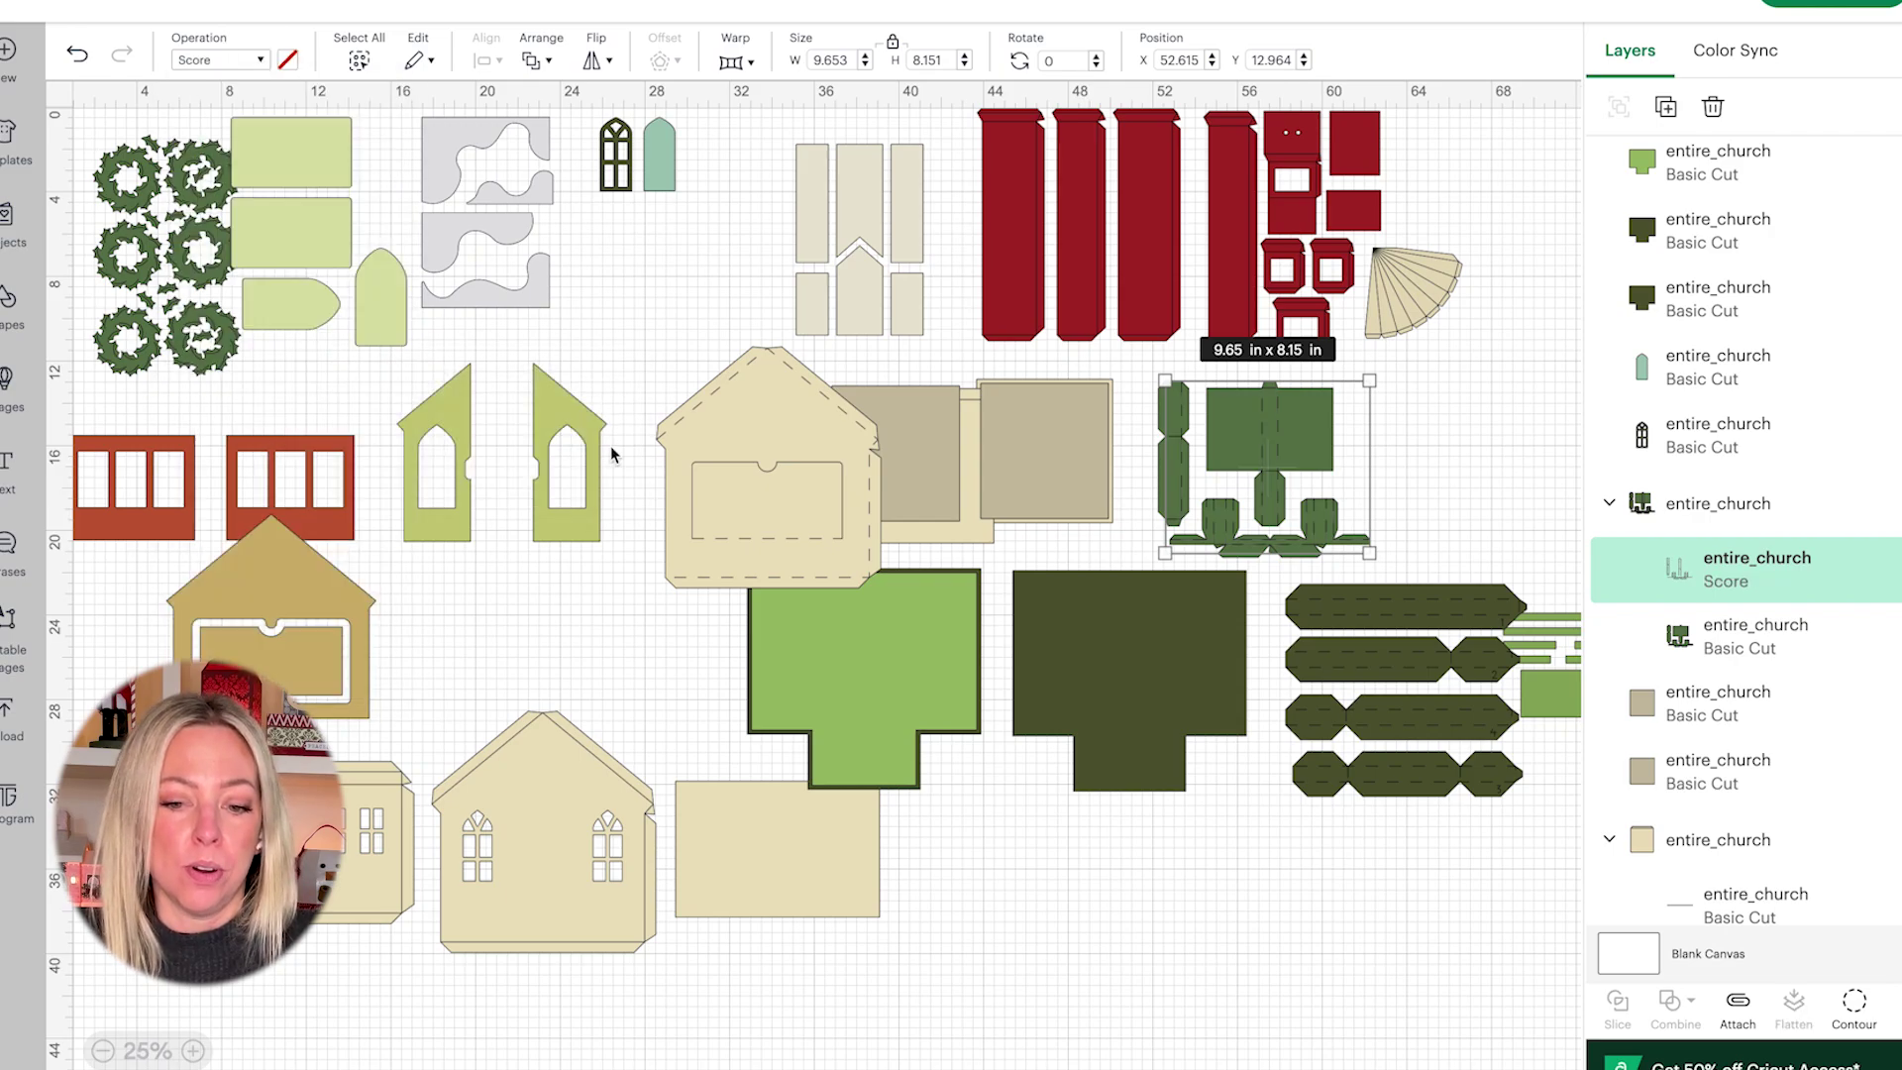
{"action": "left_click", "coordinate": [1751, 497]}
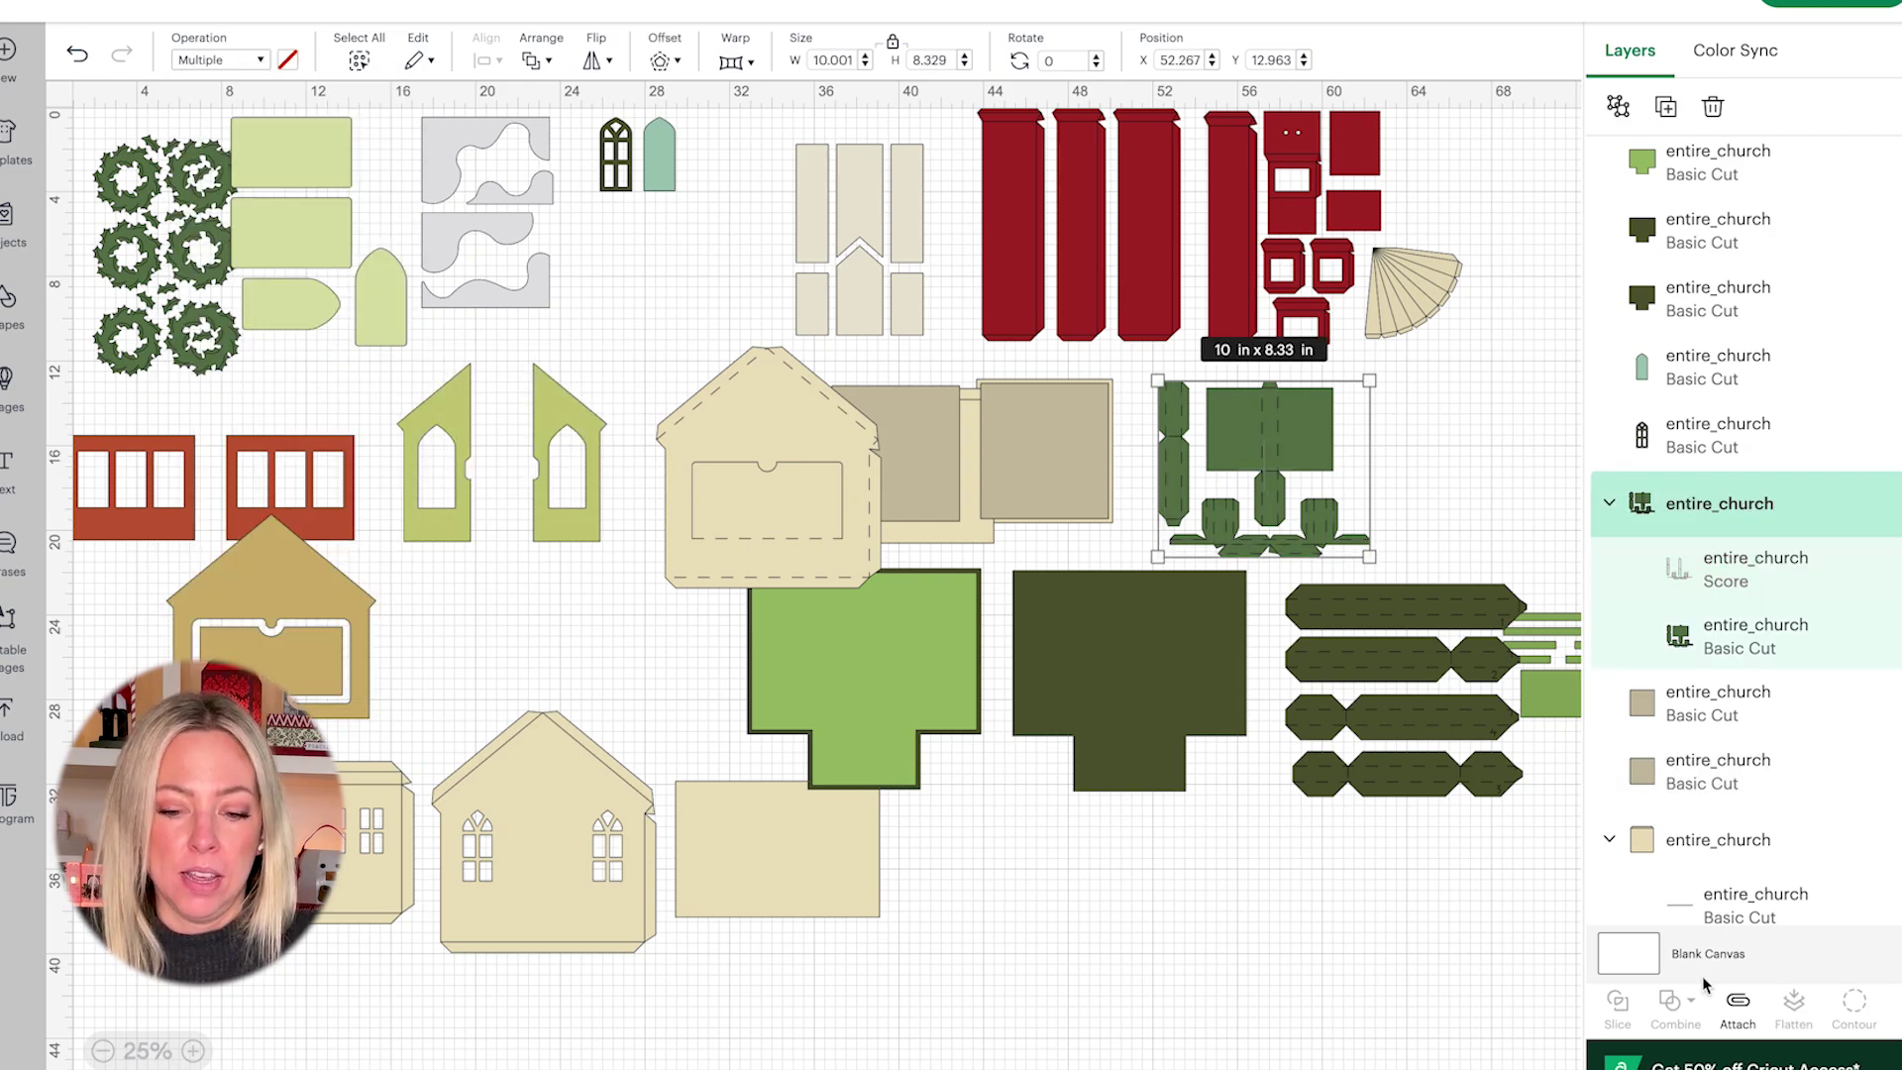
{"action": "left_click", "coordinate": [1738, 1003]}
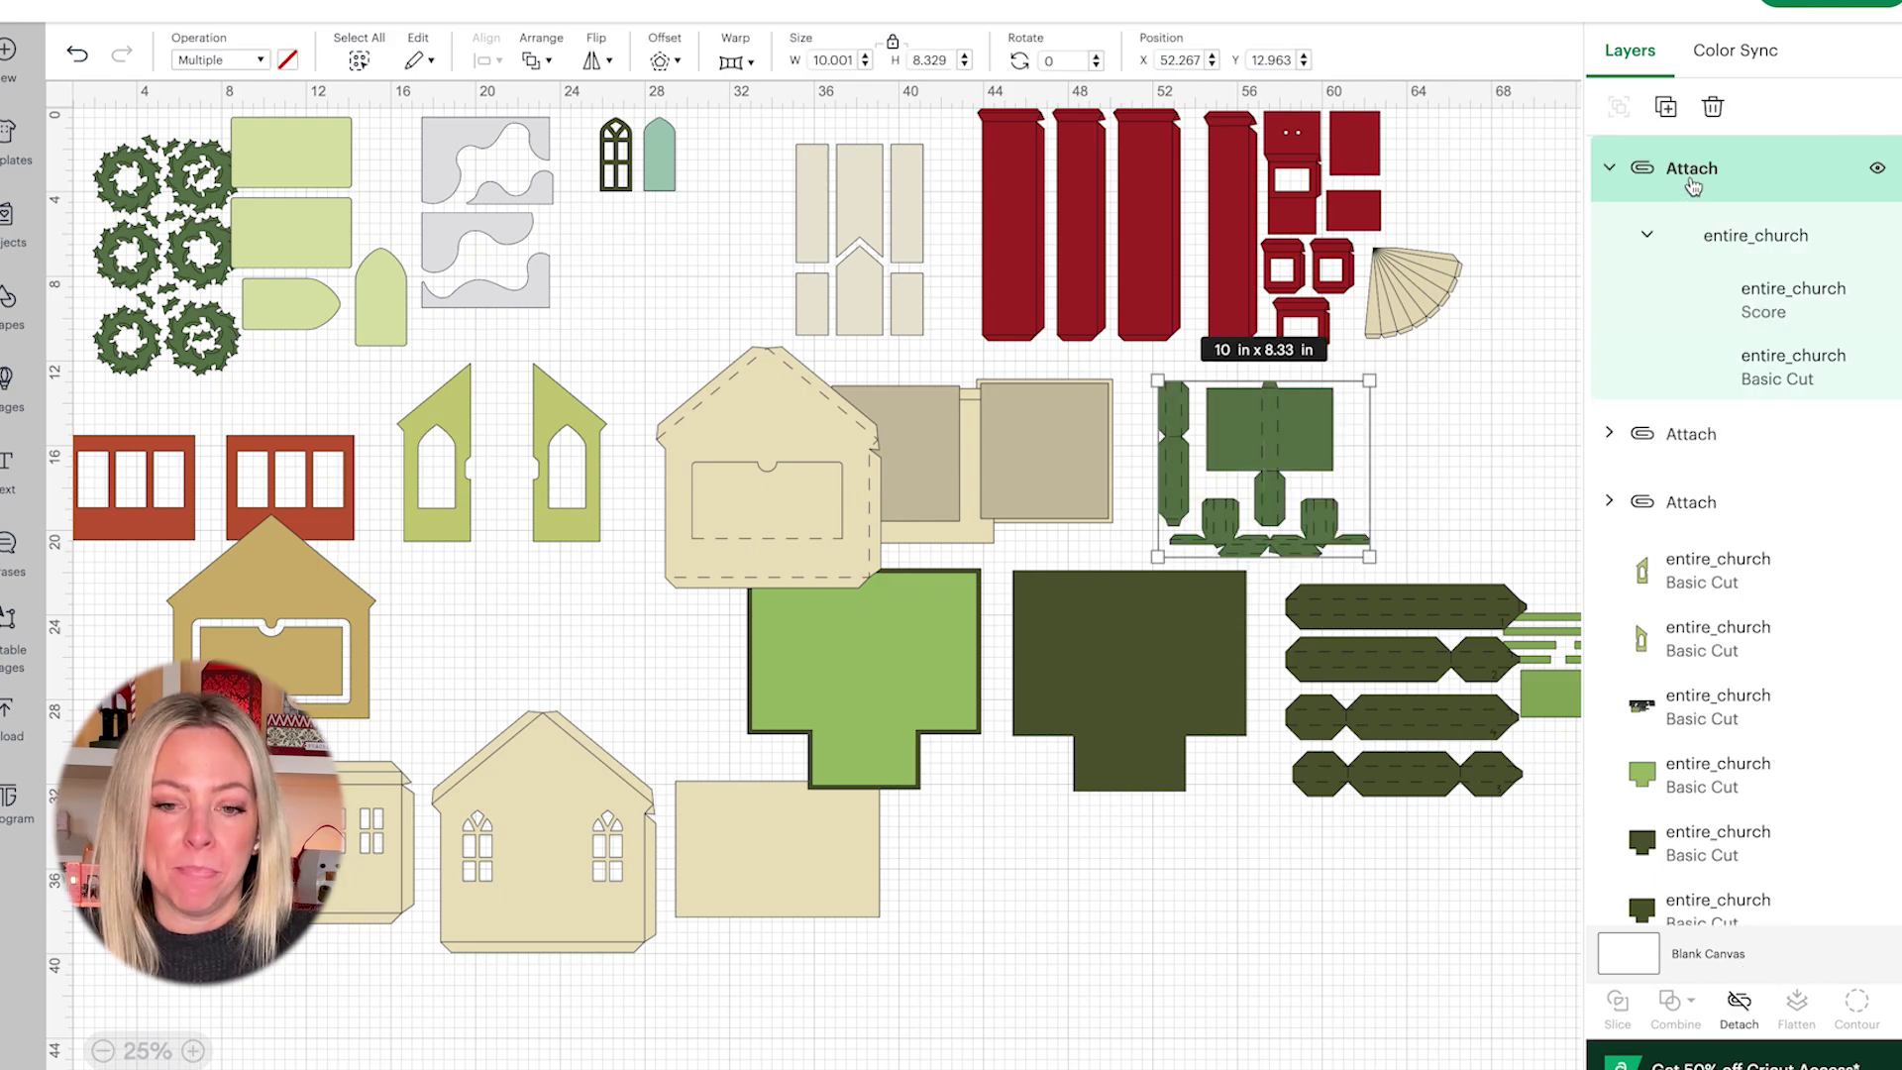
Step: Multi-select the fold-line layers of the tan panel, fan, red pillar, another red piece and house piece
{"action": "left_click", "coordinate": [1612, 171]}
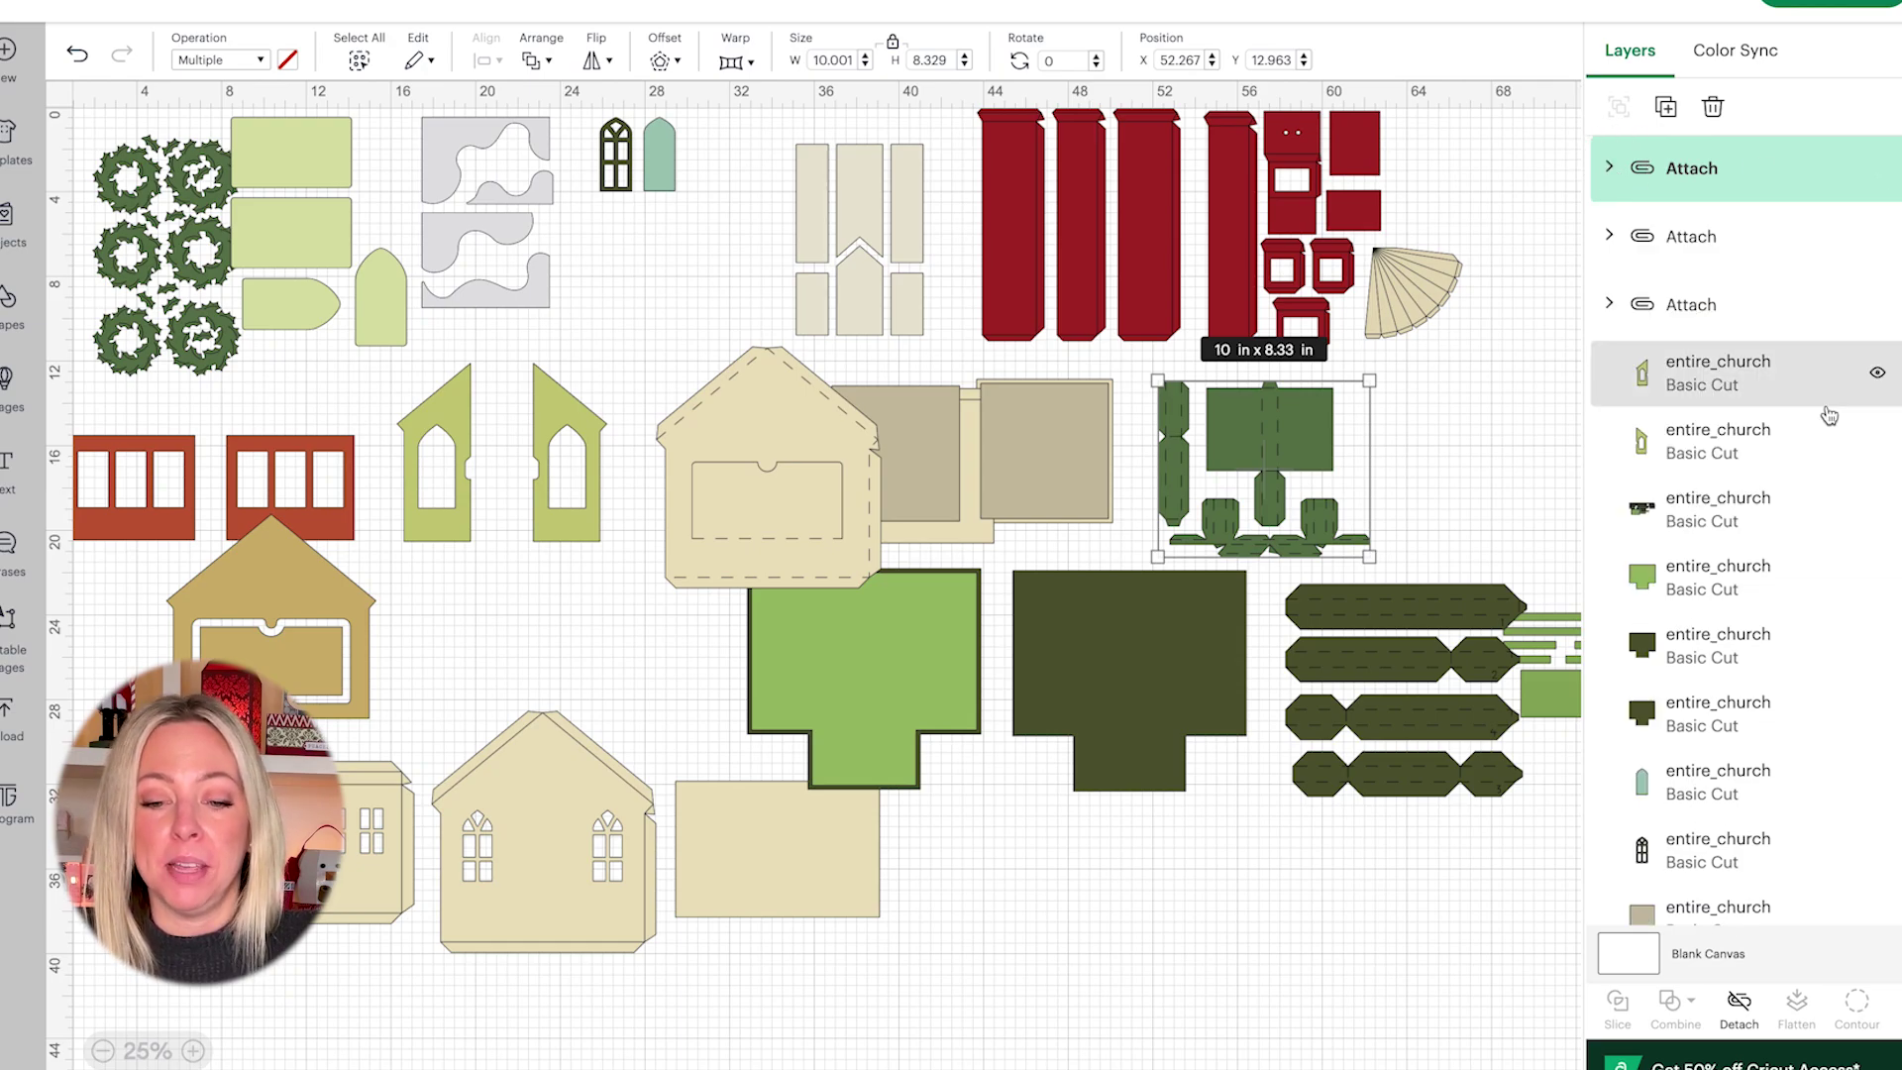
{"action": "scroll", "coordinate": [1821, 424], "scroll_direction": "down", "scroll_amount": 5}
{"action": "scroll", "coordinate": [1821, 424], "scroll_direction": "down", "scroll_amount": 6}
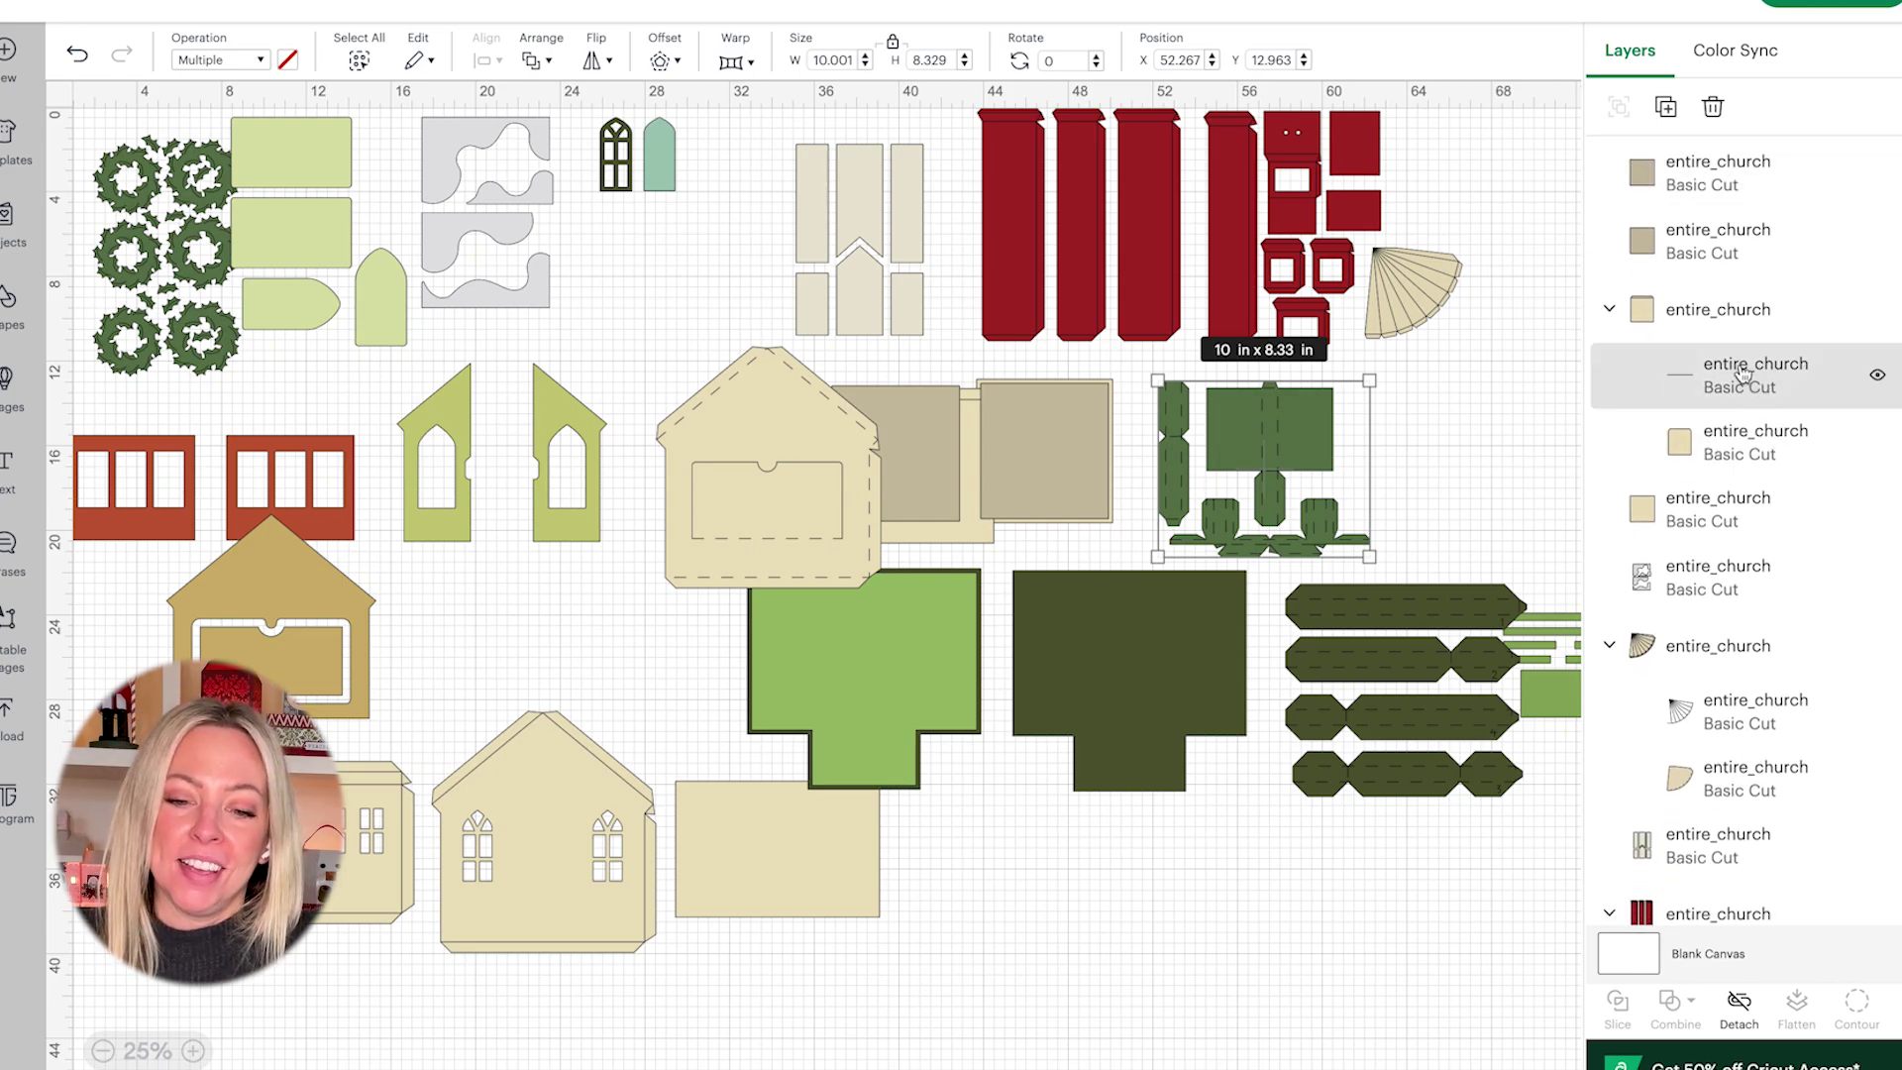
{"action": "scroll", "coordinate": [1739, 376], "scroll_direction": "down", "scroll_amount": 1}
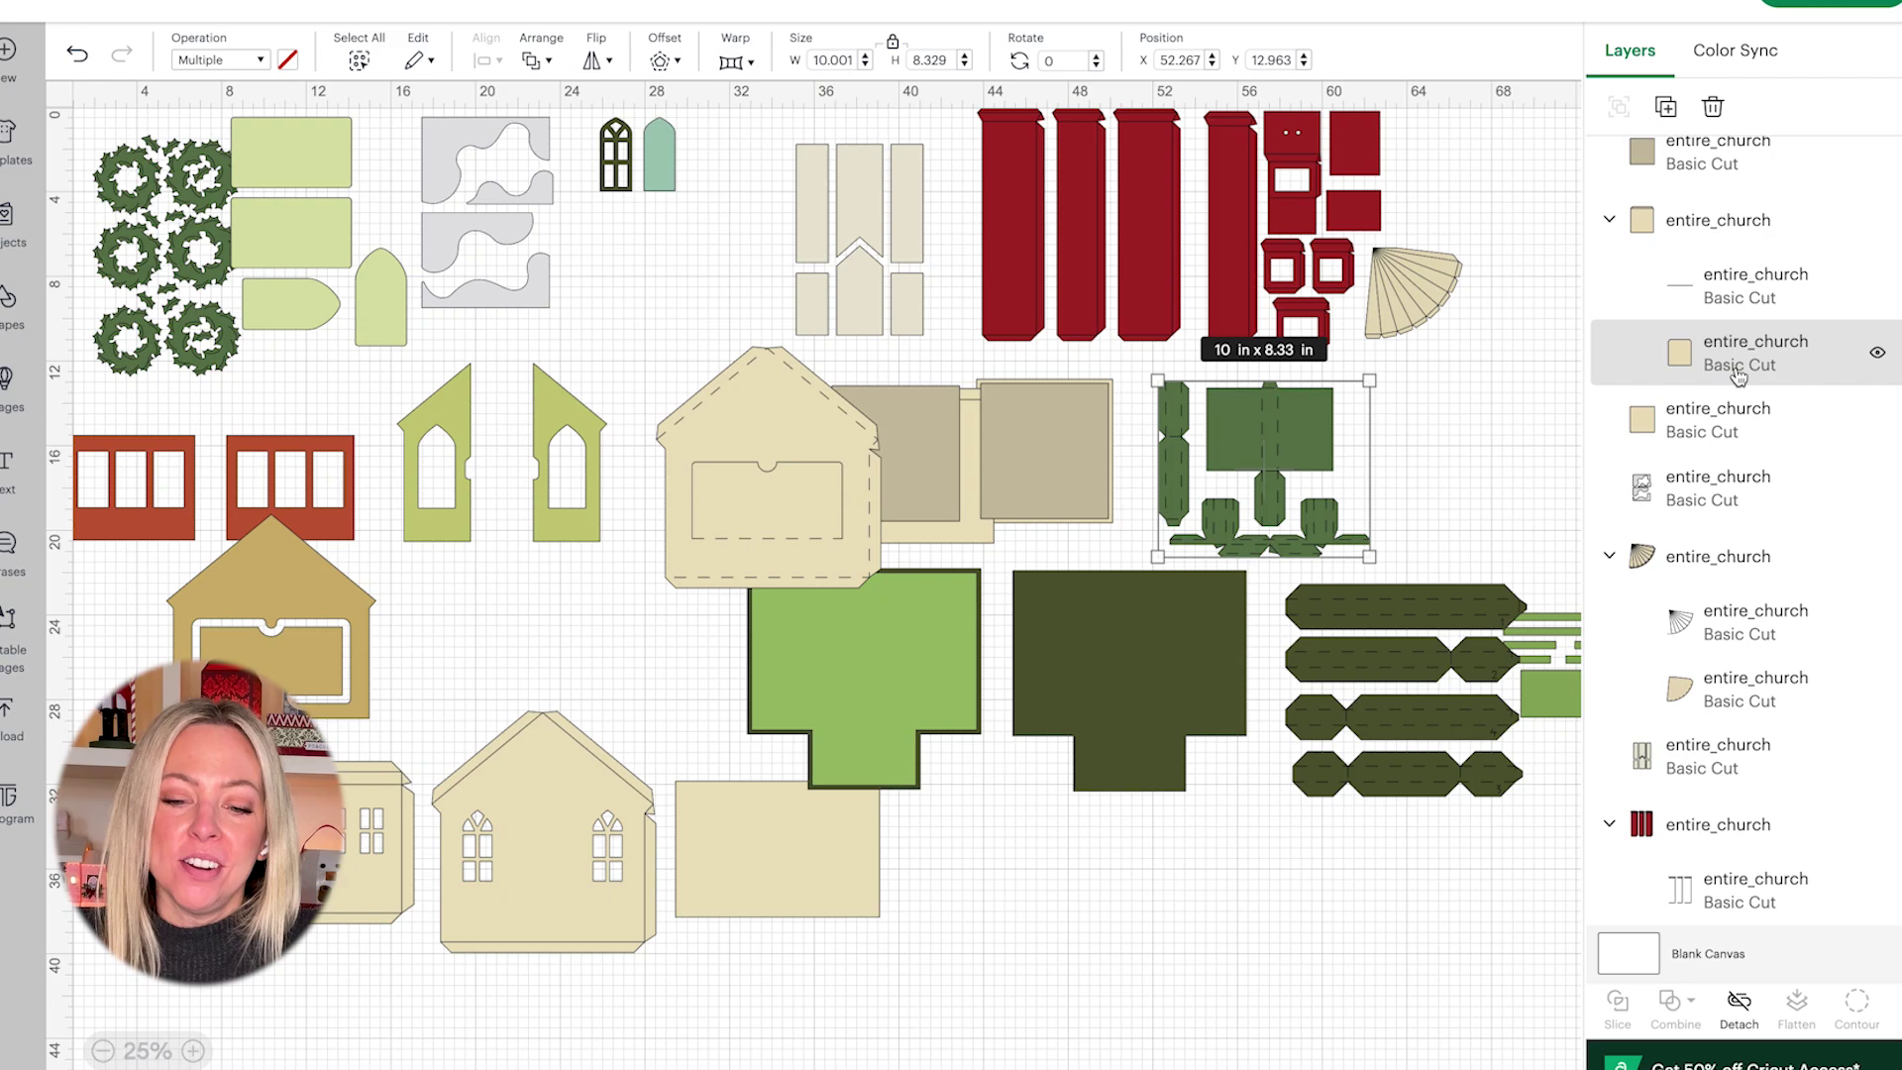
{"action": "left_click", "coordinate": [1724, 284]}
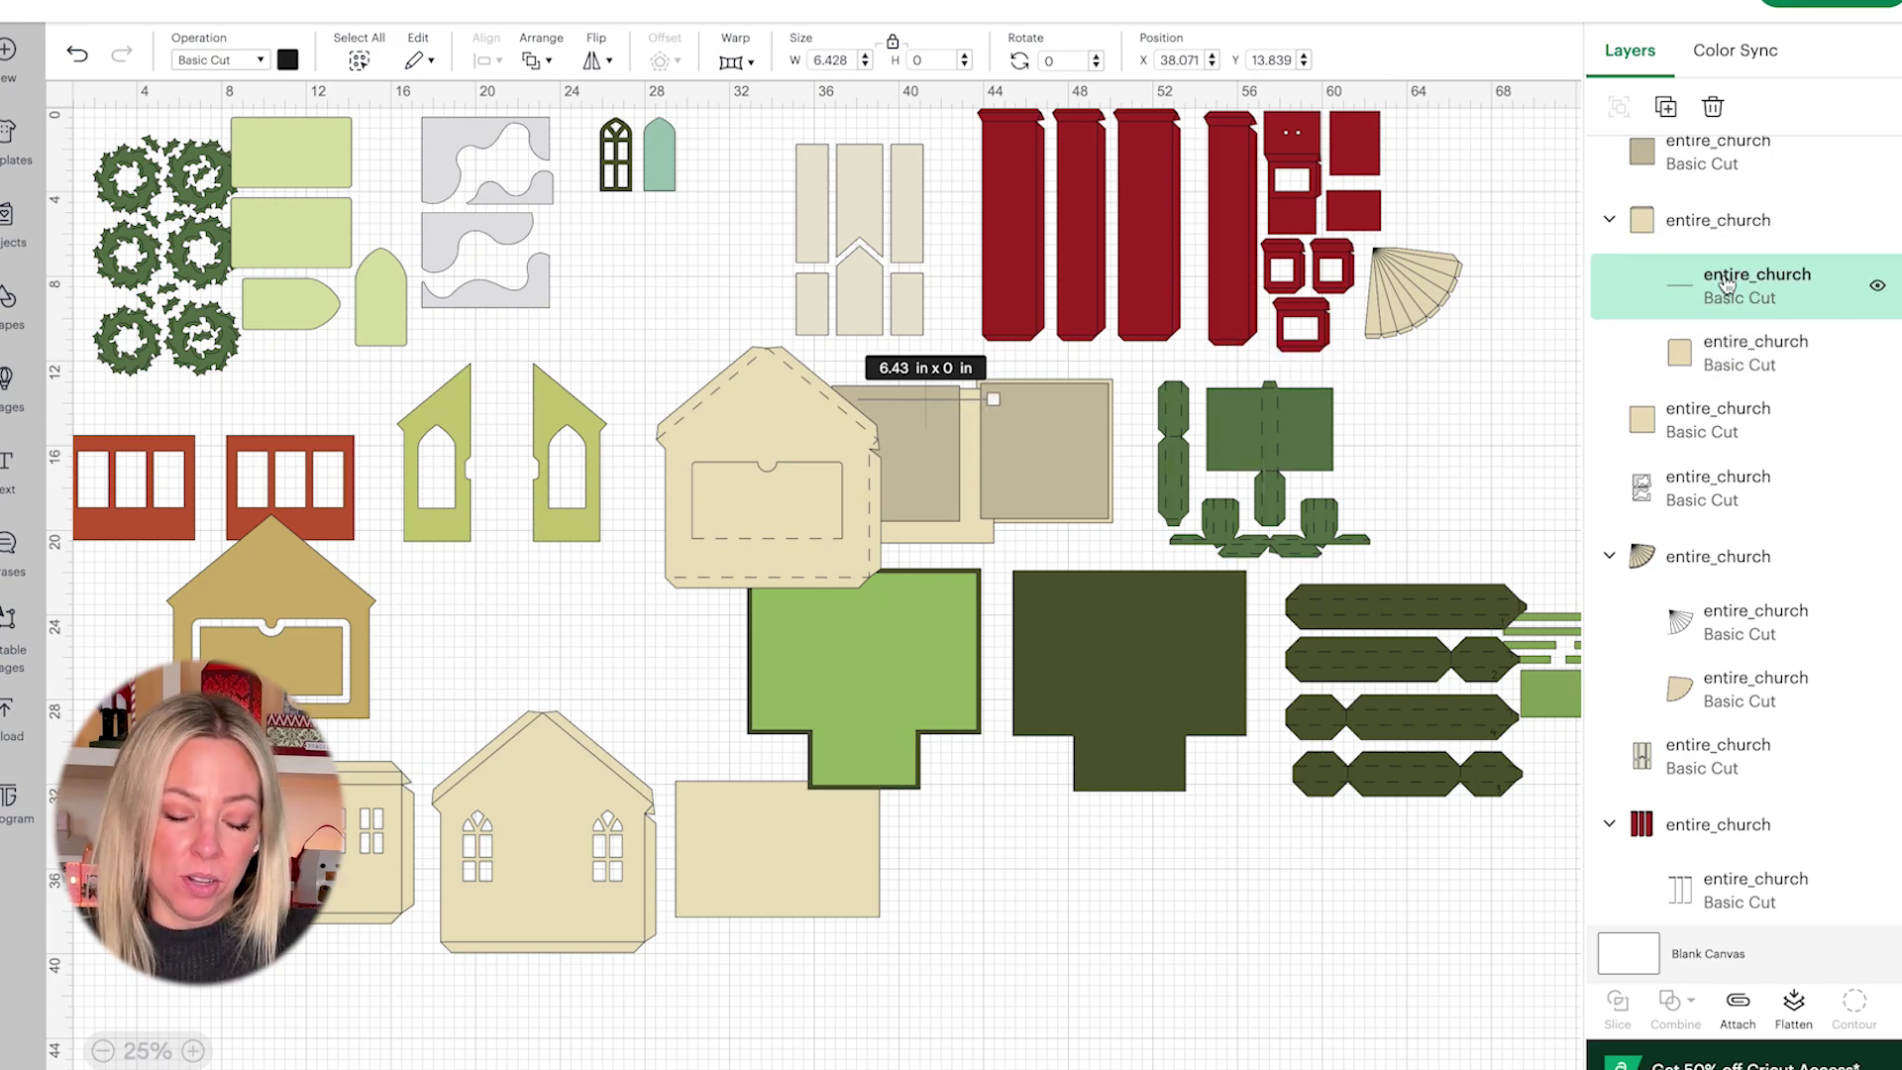
{"action": "left_click", "coordinate": [1739, 630], "text": "shift"}
{"action": "scroll", "coordinate": [1739, 630], "scroll_direction": "down", "scroll_amount": 3}
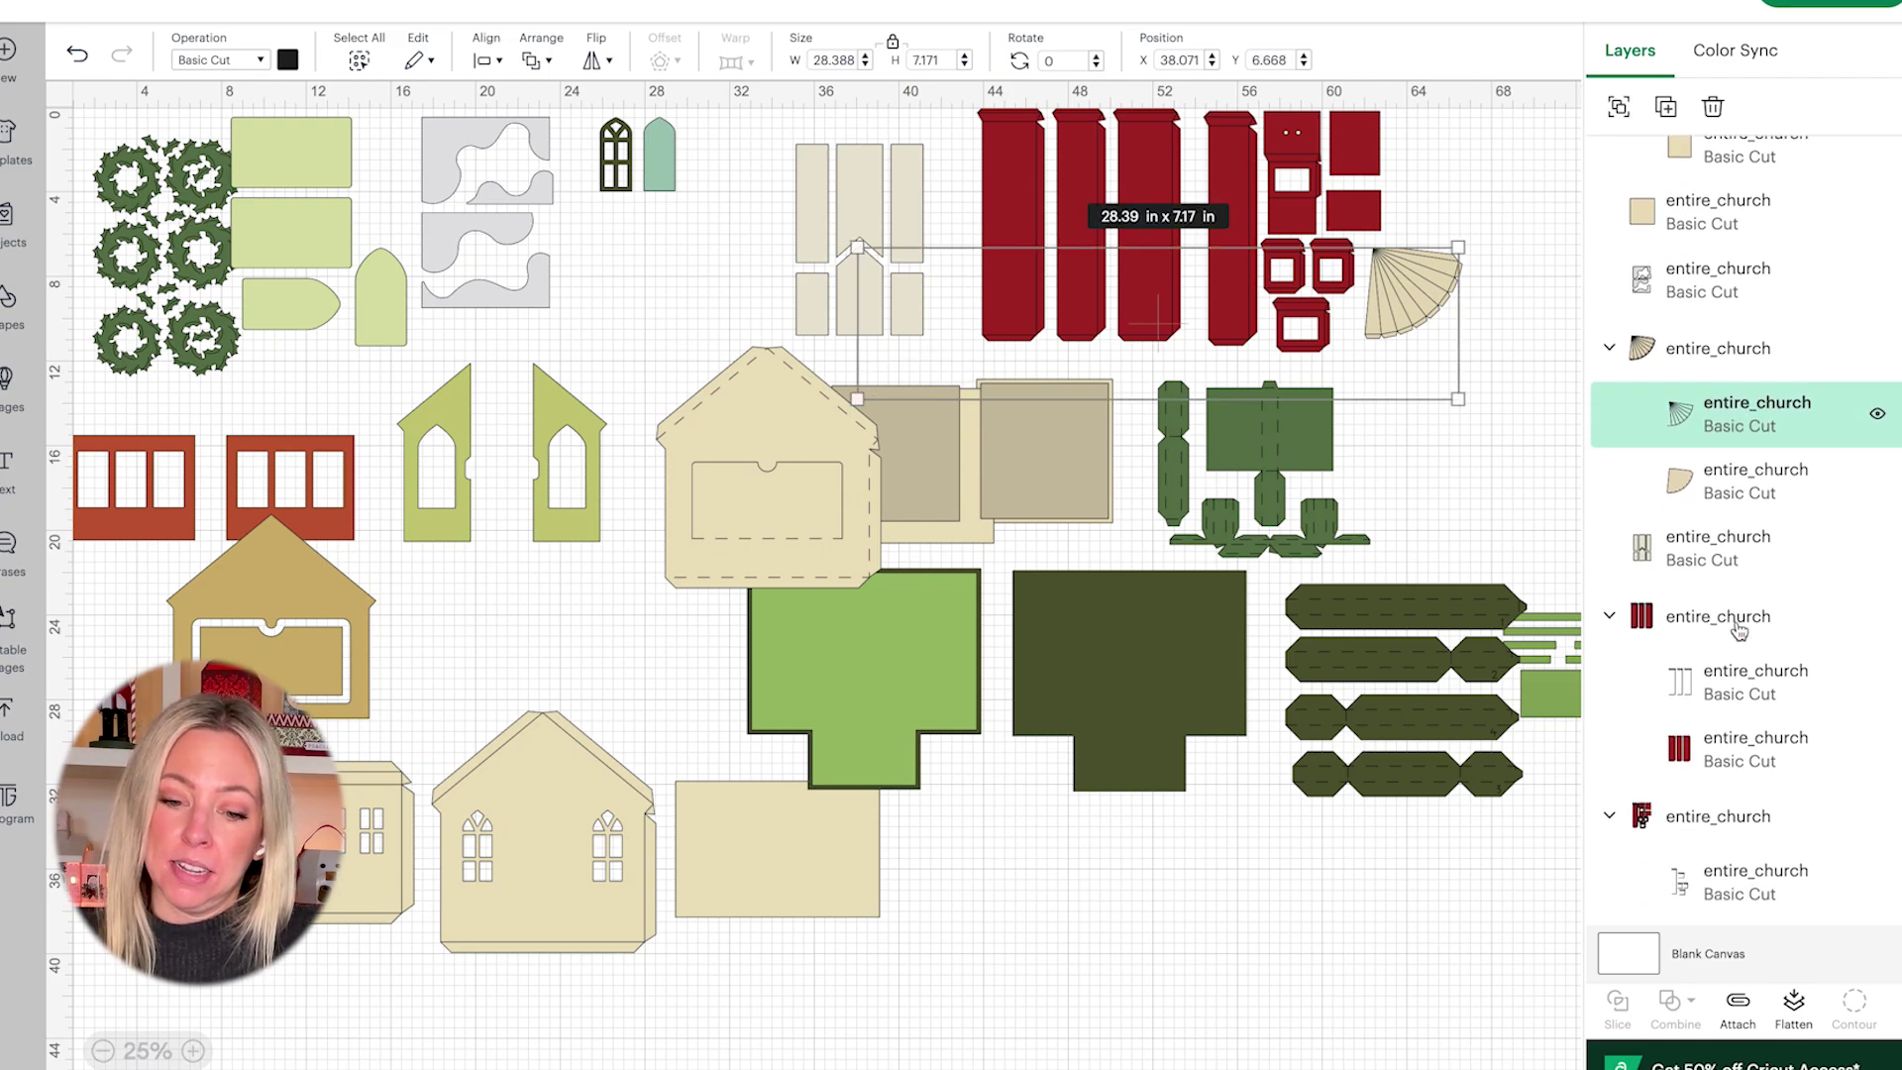
{"action": "left_click", "coordinate": [1741, 682], "text": "shift"}
{"action": "scroll", "coordinate": [1740, 673], "scroll_direction": "down", "scroll_amount": 3}
{"action": "left_click", "coordinate": [1740, 624], "text": "shift"}
{"action": "scroll", "coordinate": [1740, 624], "scroll_direction": "down", "scroll_amount": 1}
{"action": "scroll", "coordinate": [1739, 629], "scroll_direction": "down", "scroll_amount": 3}
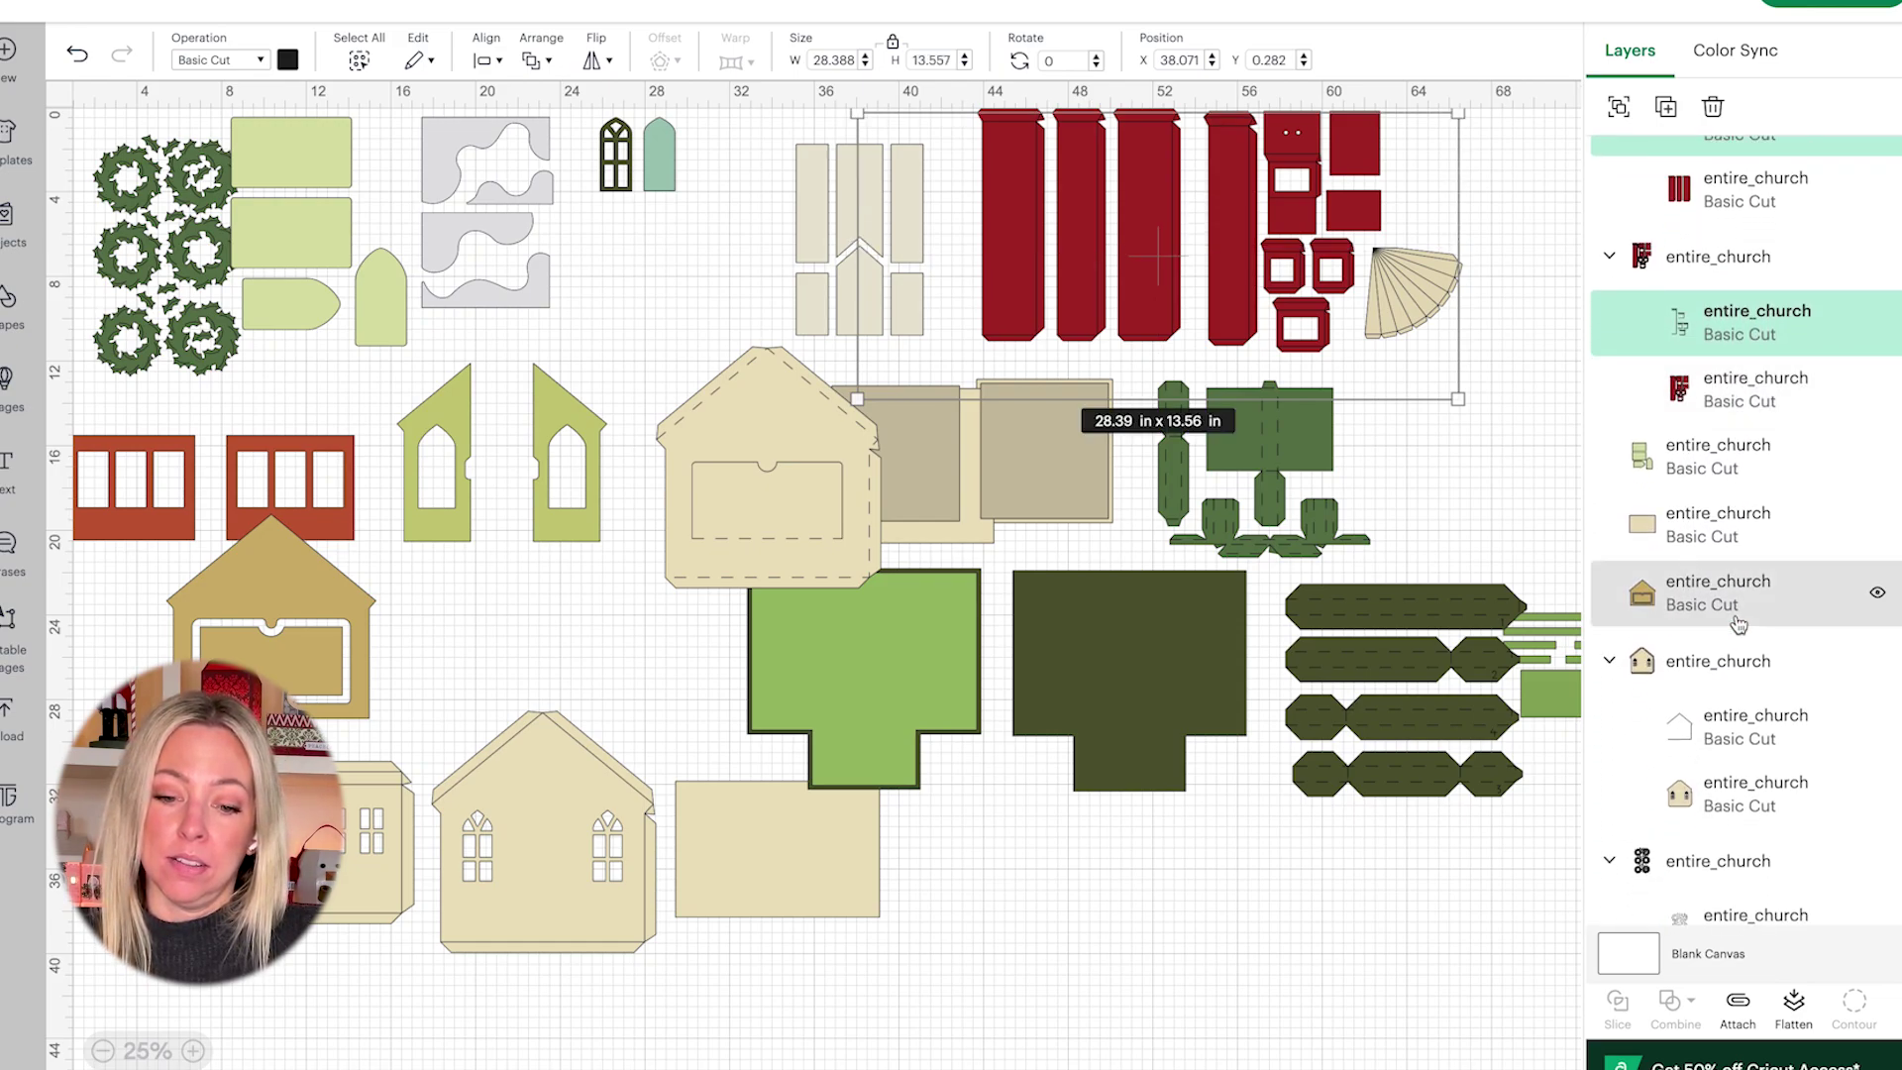
{"action": "left_click", "coordinate": [1741, 738], "text": "shift"}
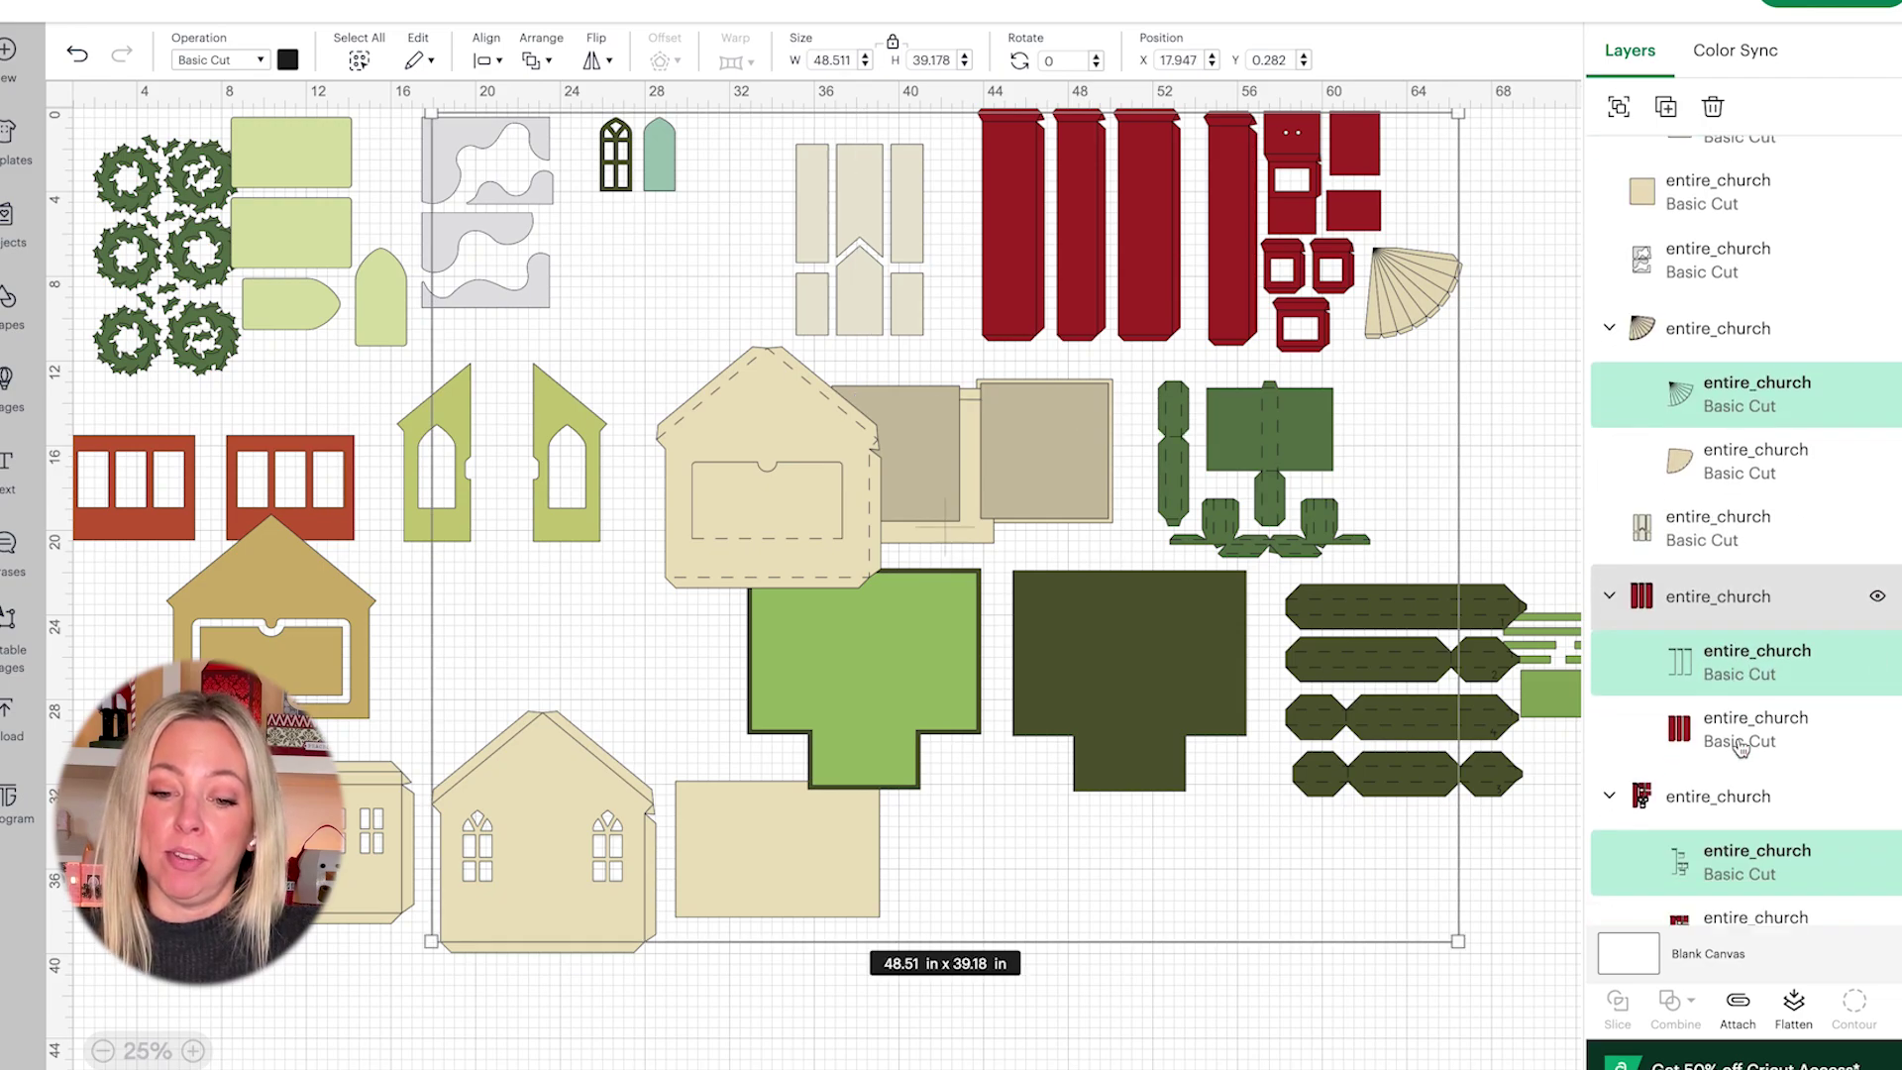
Step: Add the remaining fold lines, including the second brick window's, and set all selected lines to Score
{"action": "scroll", "coordinate": [1741, 745], "scroll_direction": "down", "scroll_amount": 5}
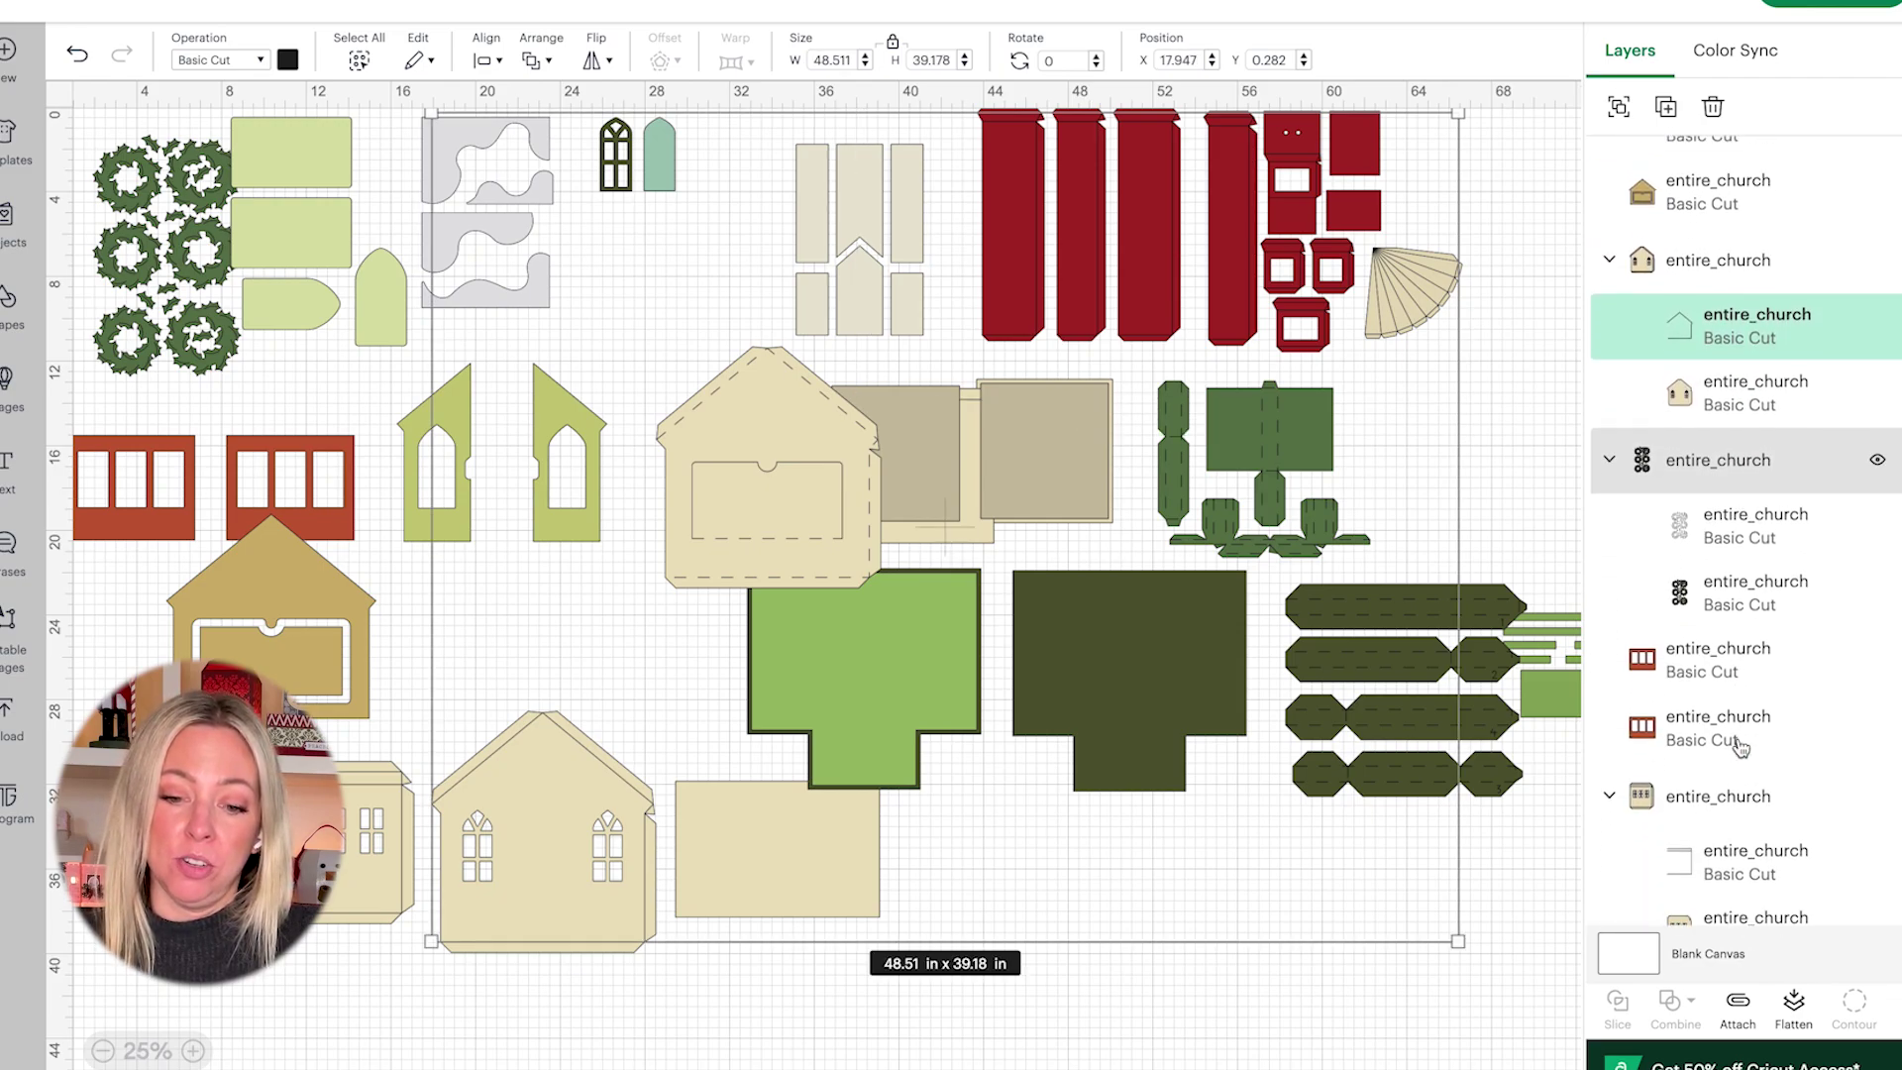
{"action": "left_click", "coordinate": [1751, 495], "text": "shift"}
{"action": "scroll", "coordinate": [1743, 594], "scroll_direction": "up", "scroll_amount": 3}
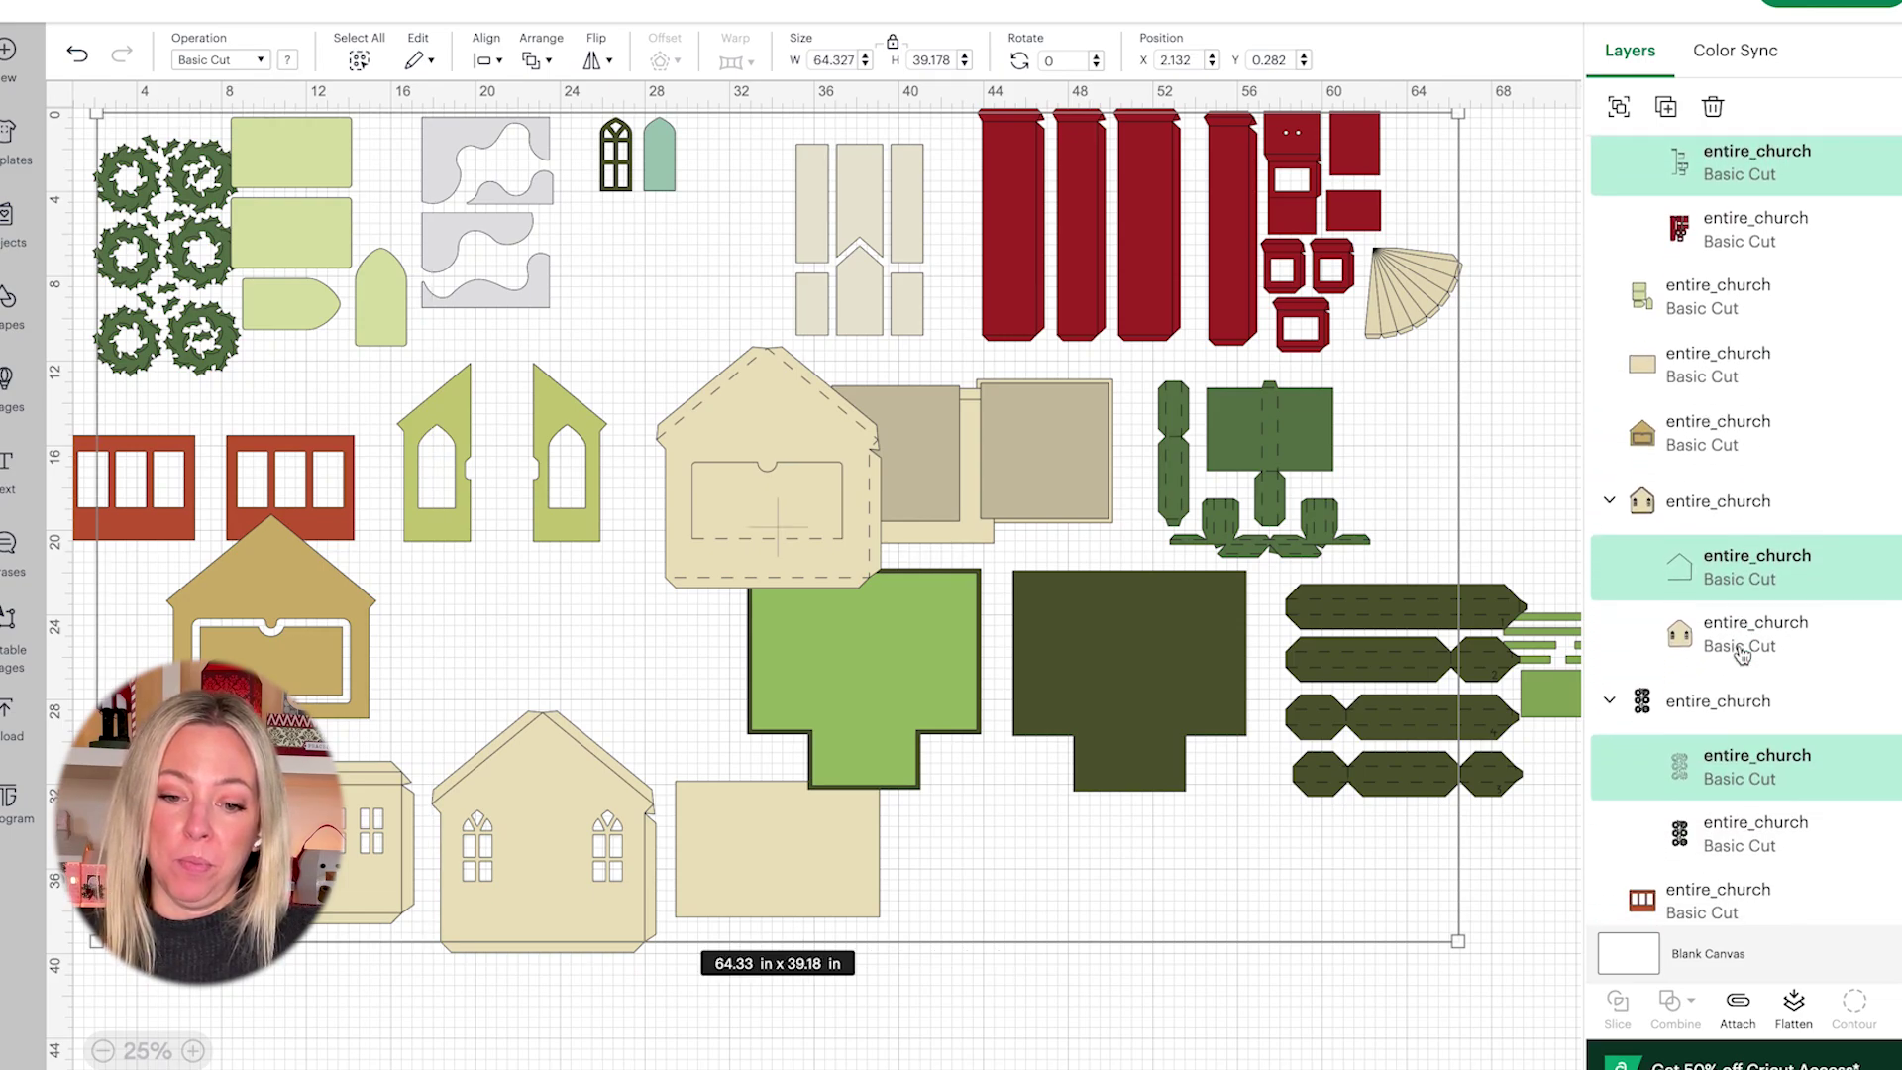
{"action": "scroll", "coordinate": [1741, 653], "scroll_direction": "down", "scroll_amount": 6}
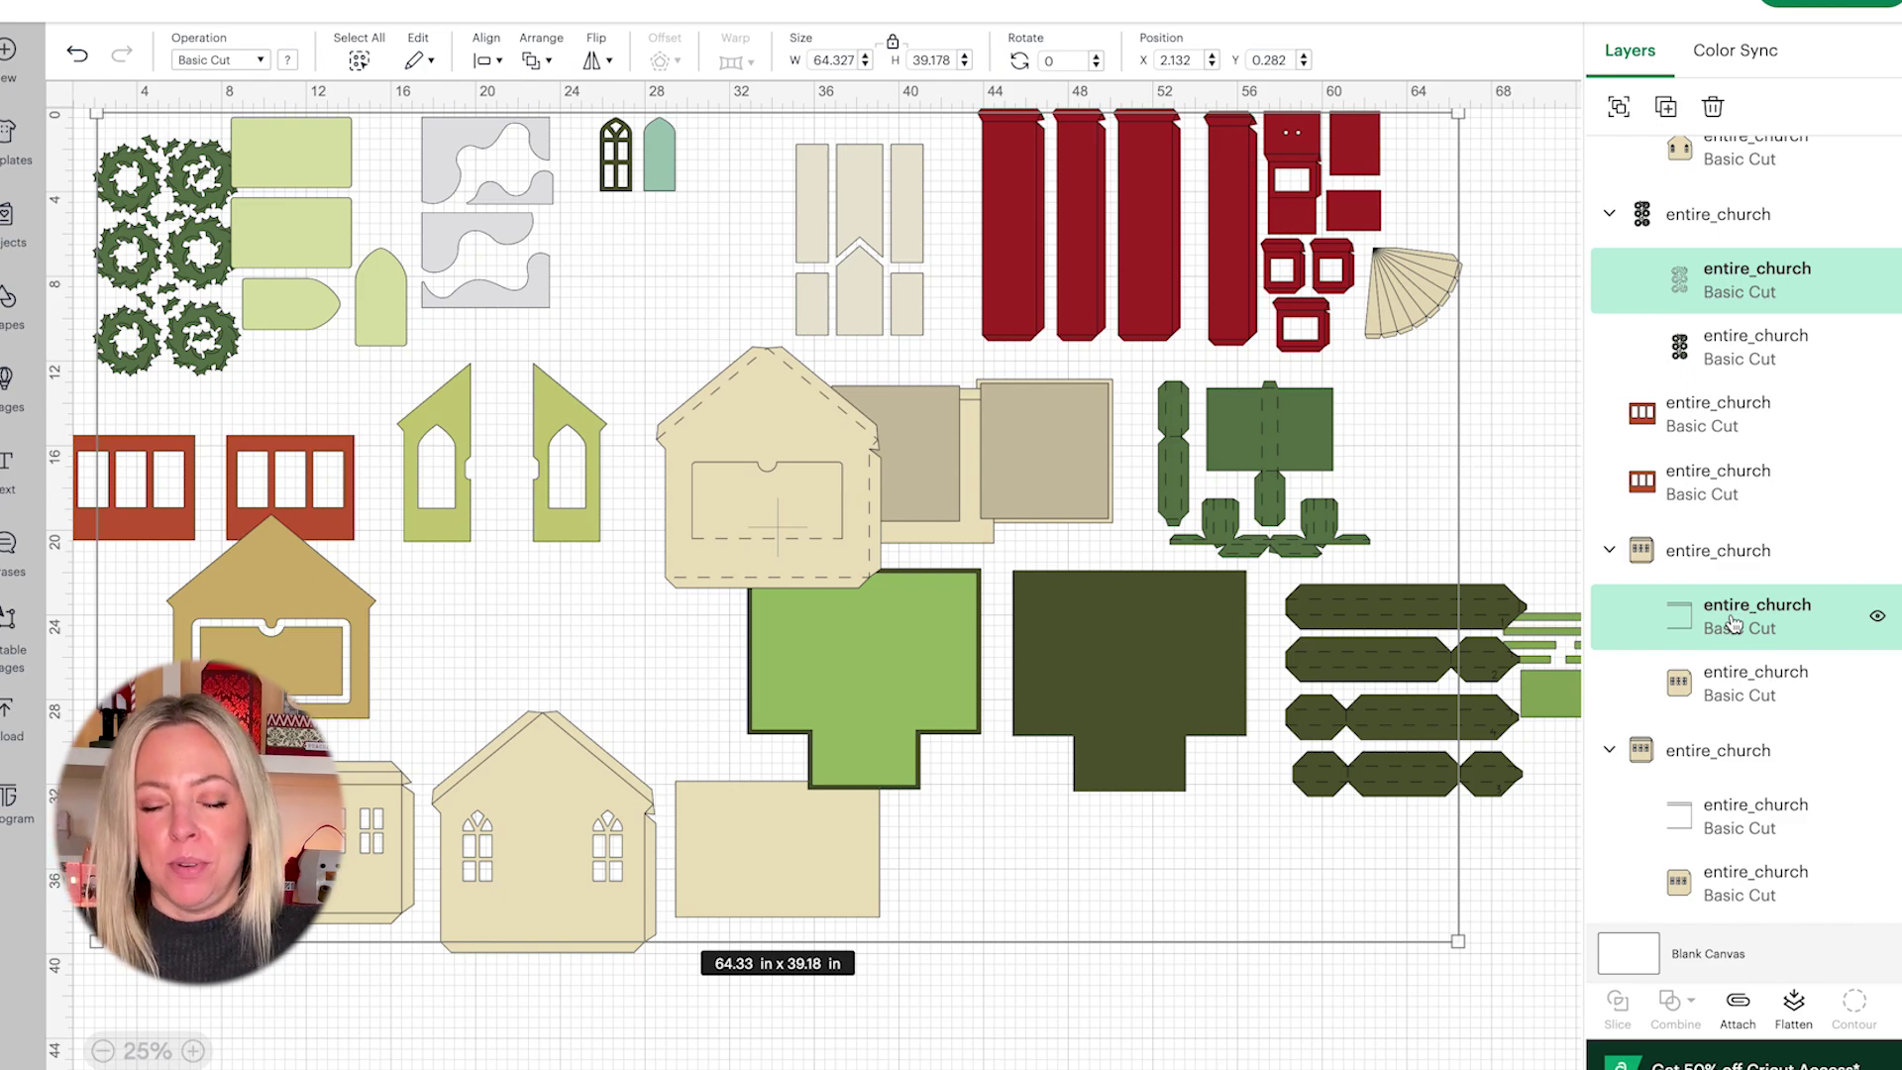
{"action": "left_click", "coordinate": [1744, 820]}
{"action": "scroll", "coordinate": [1748, 802], "scroll_direction": "down", "scroll_amount": 5}
{"action": "scroll", "coordinate": [1758, 776], "scroll_direction": "up", "scroll_amount": 10}
{"action": "scroll", "coordinate": [1758, 776], "scroll_direction": "down", "scroll_amount": 5}
{"action": "scroll", "coordinate": [1758, 776], "scroll_direction": "down", "scroll_amount": 6}
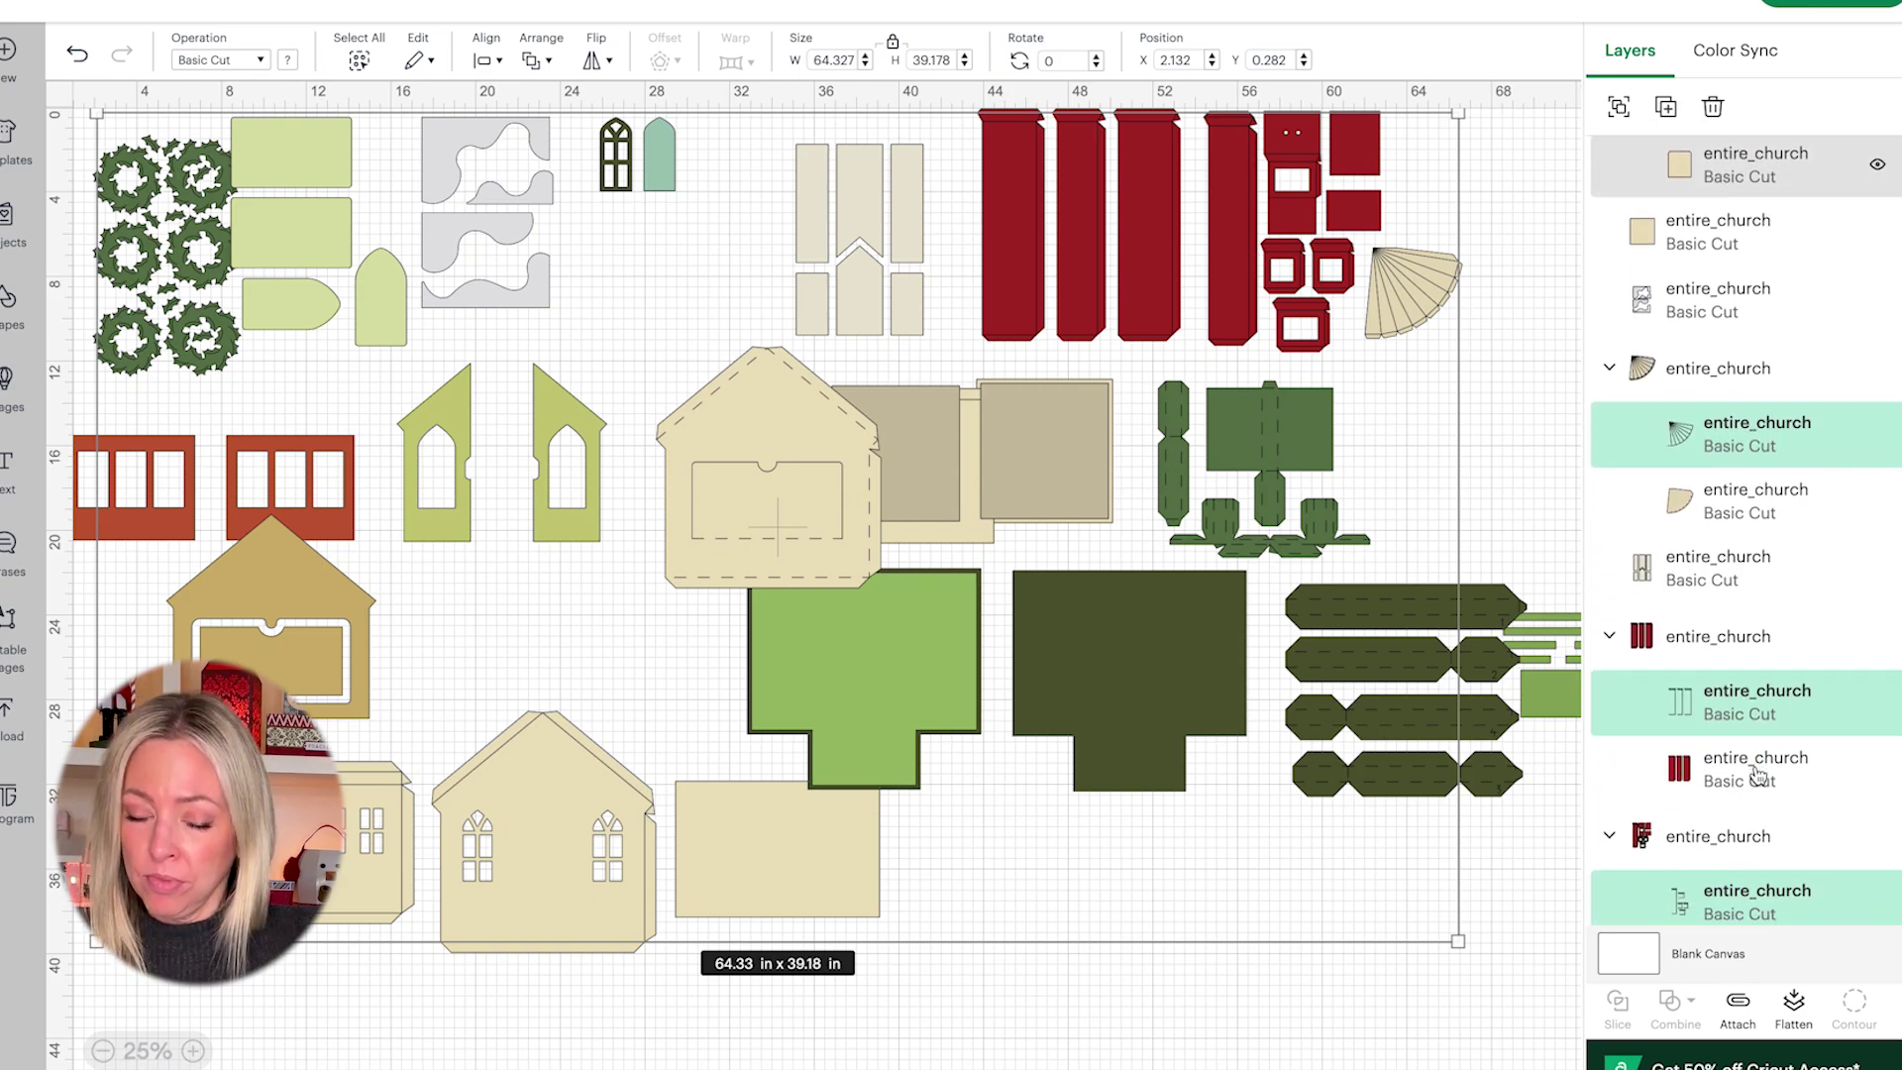
{"action": "scroll", "coordinate": [1759, 776], "scroll_direction": "down", "scroll_amount": 7}
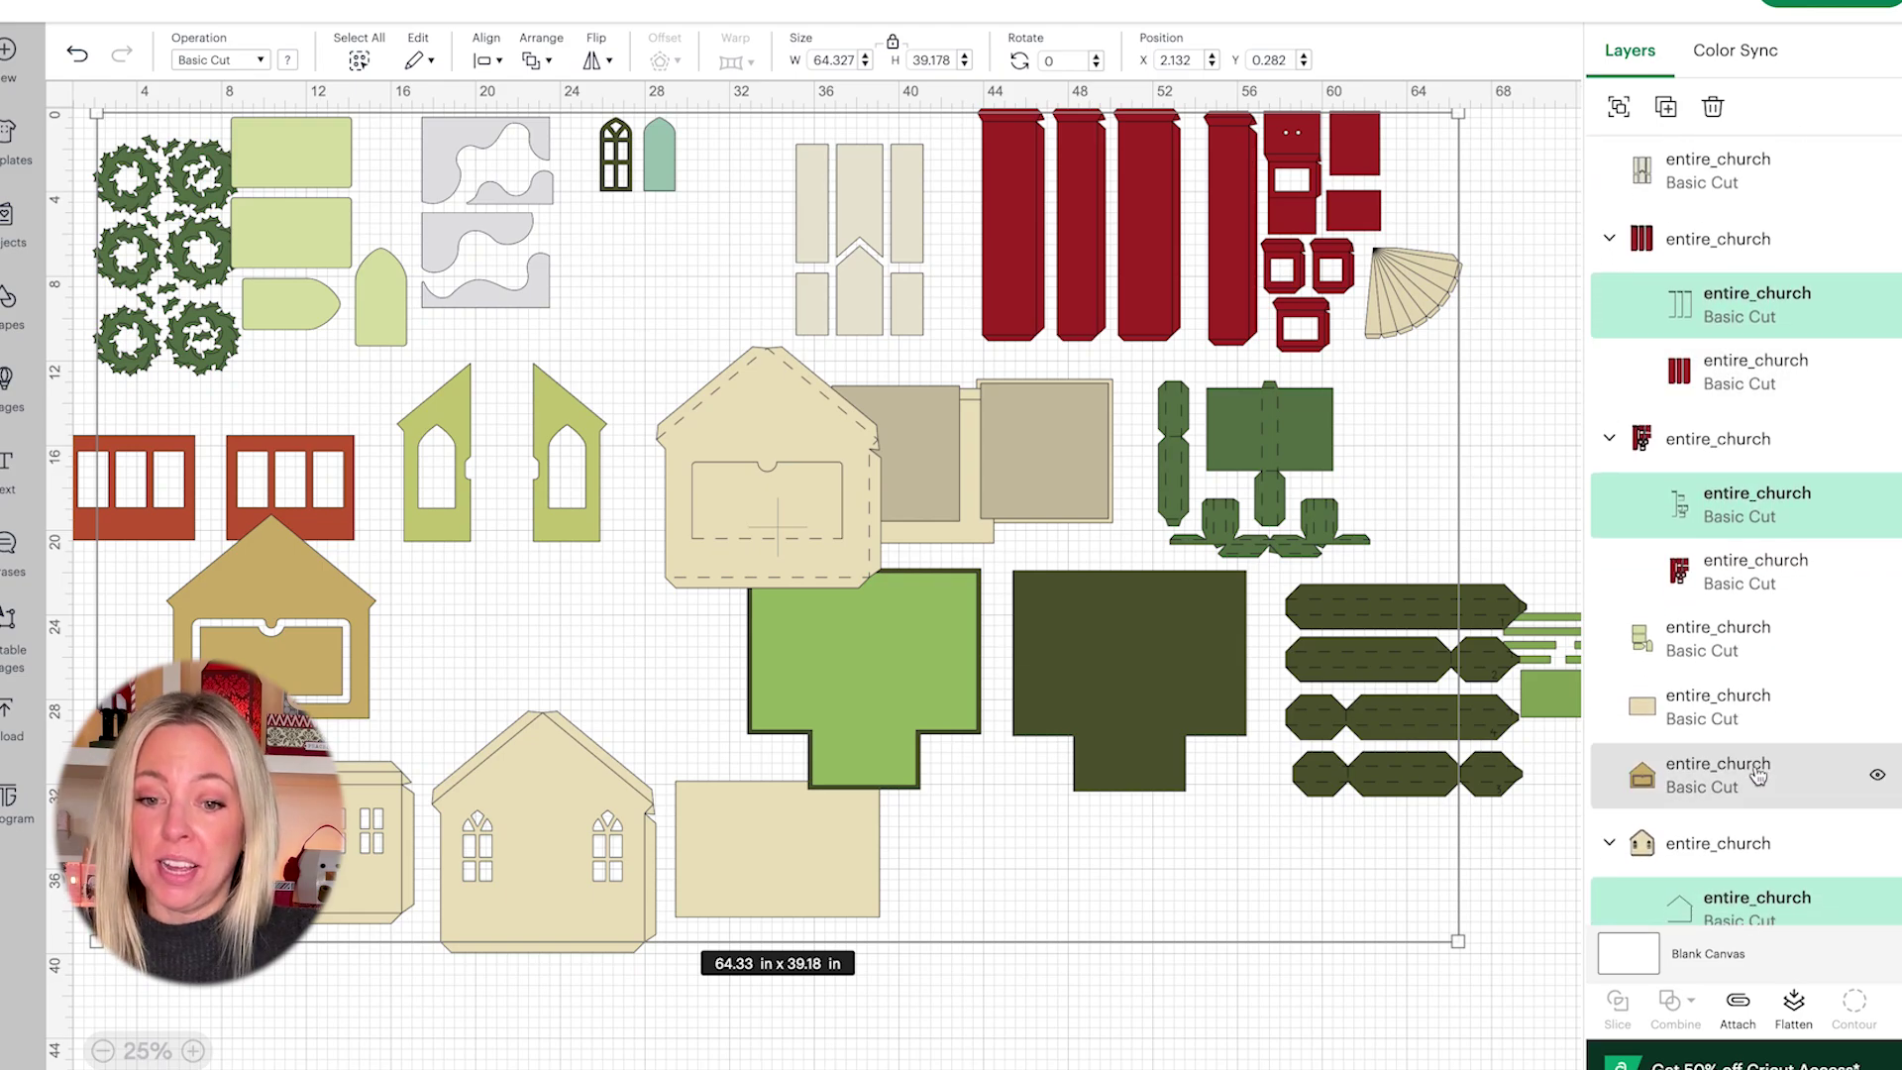
{"action": "scroll", "coordinate": [1758, 775], "scroll_direction": "down", "scroll_amount": 5}
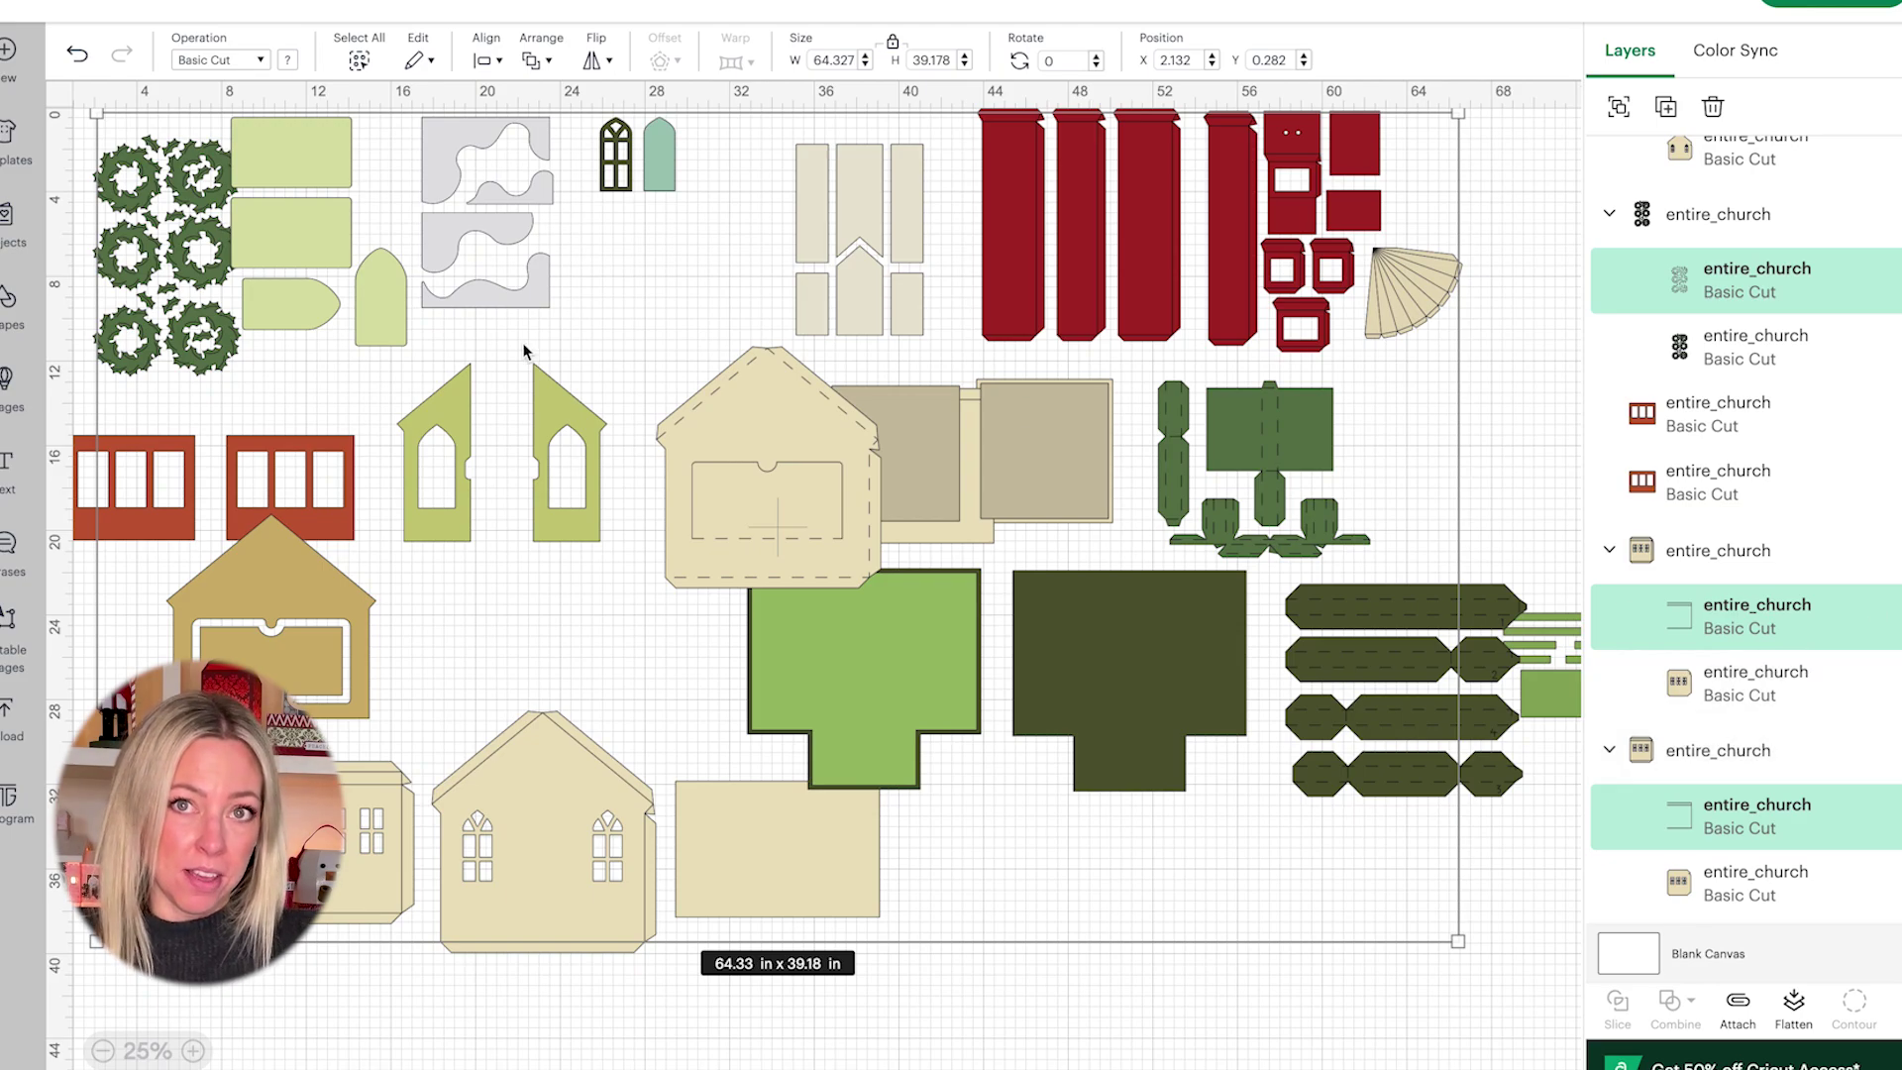
{"action": "left_click", "coordinate": [263, 61]}
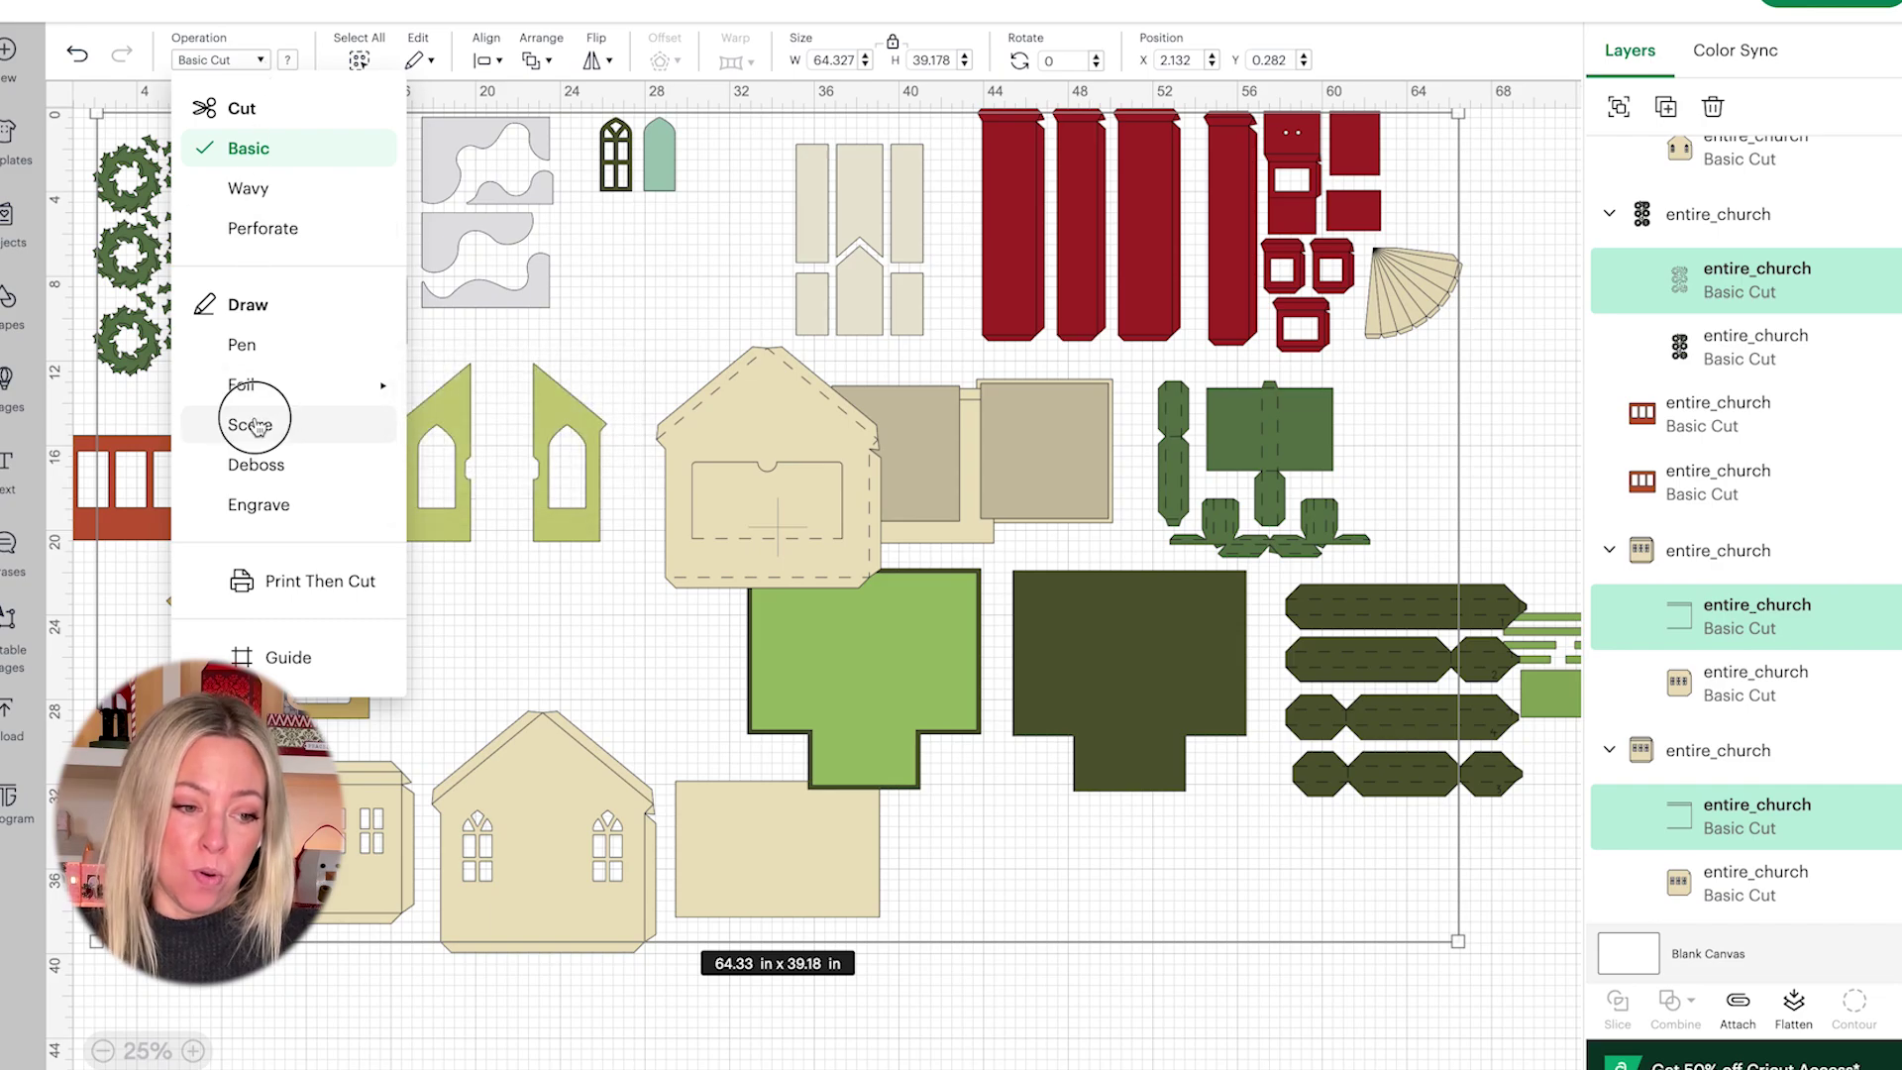
{"action": "key", "text": "Escape"}
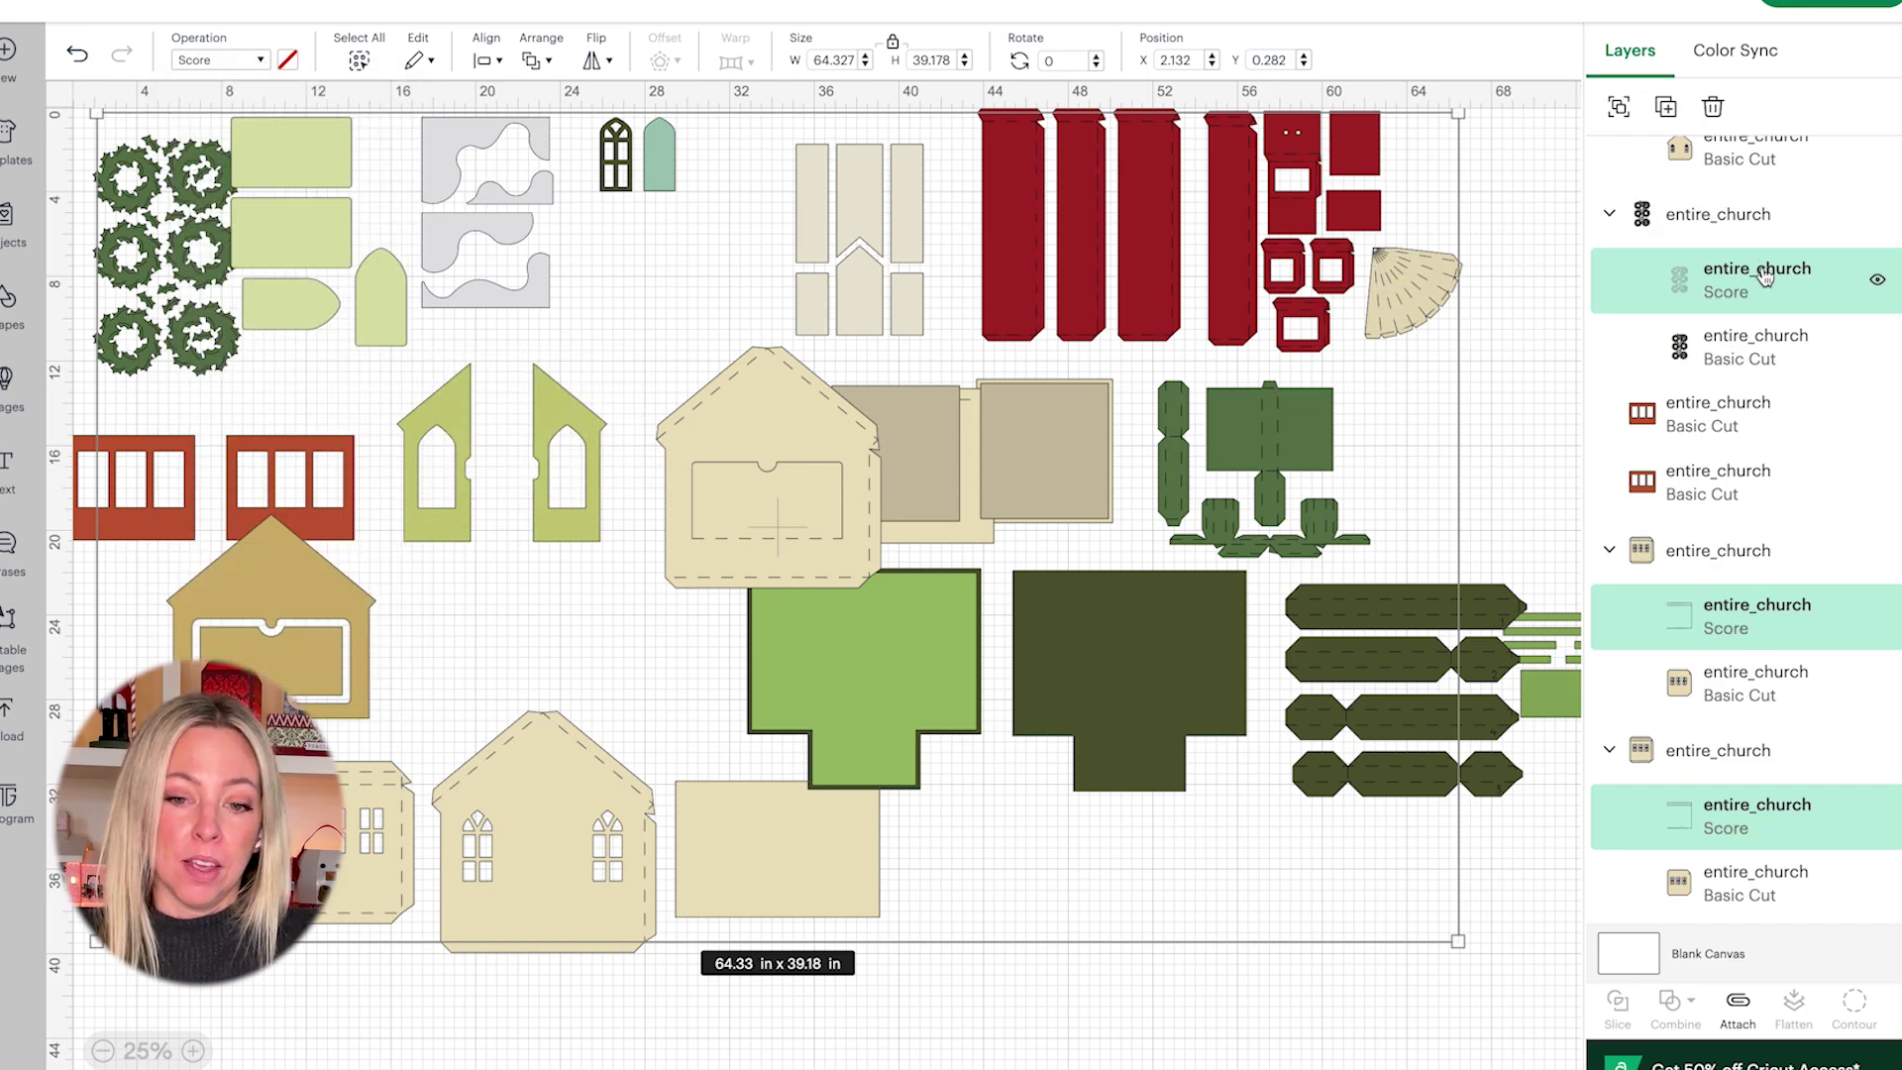
Step: Attach the first brick window's score line to its cut piece
{"action": "left_click", "coordinate": [1757, 758]}
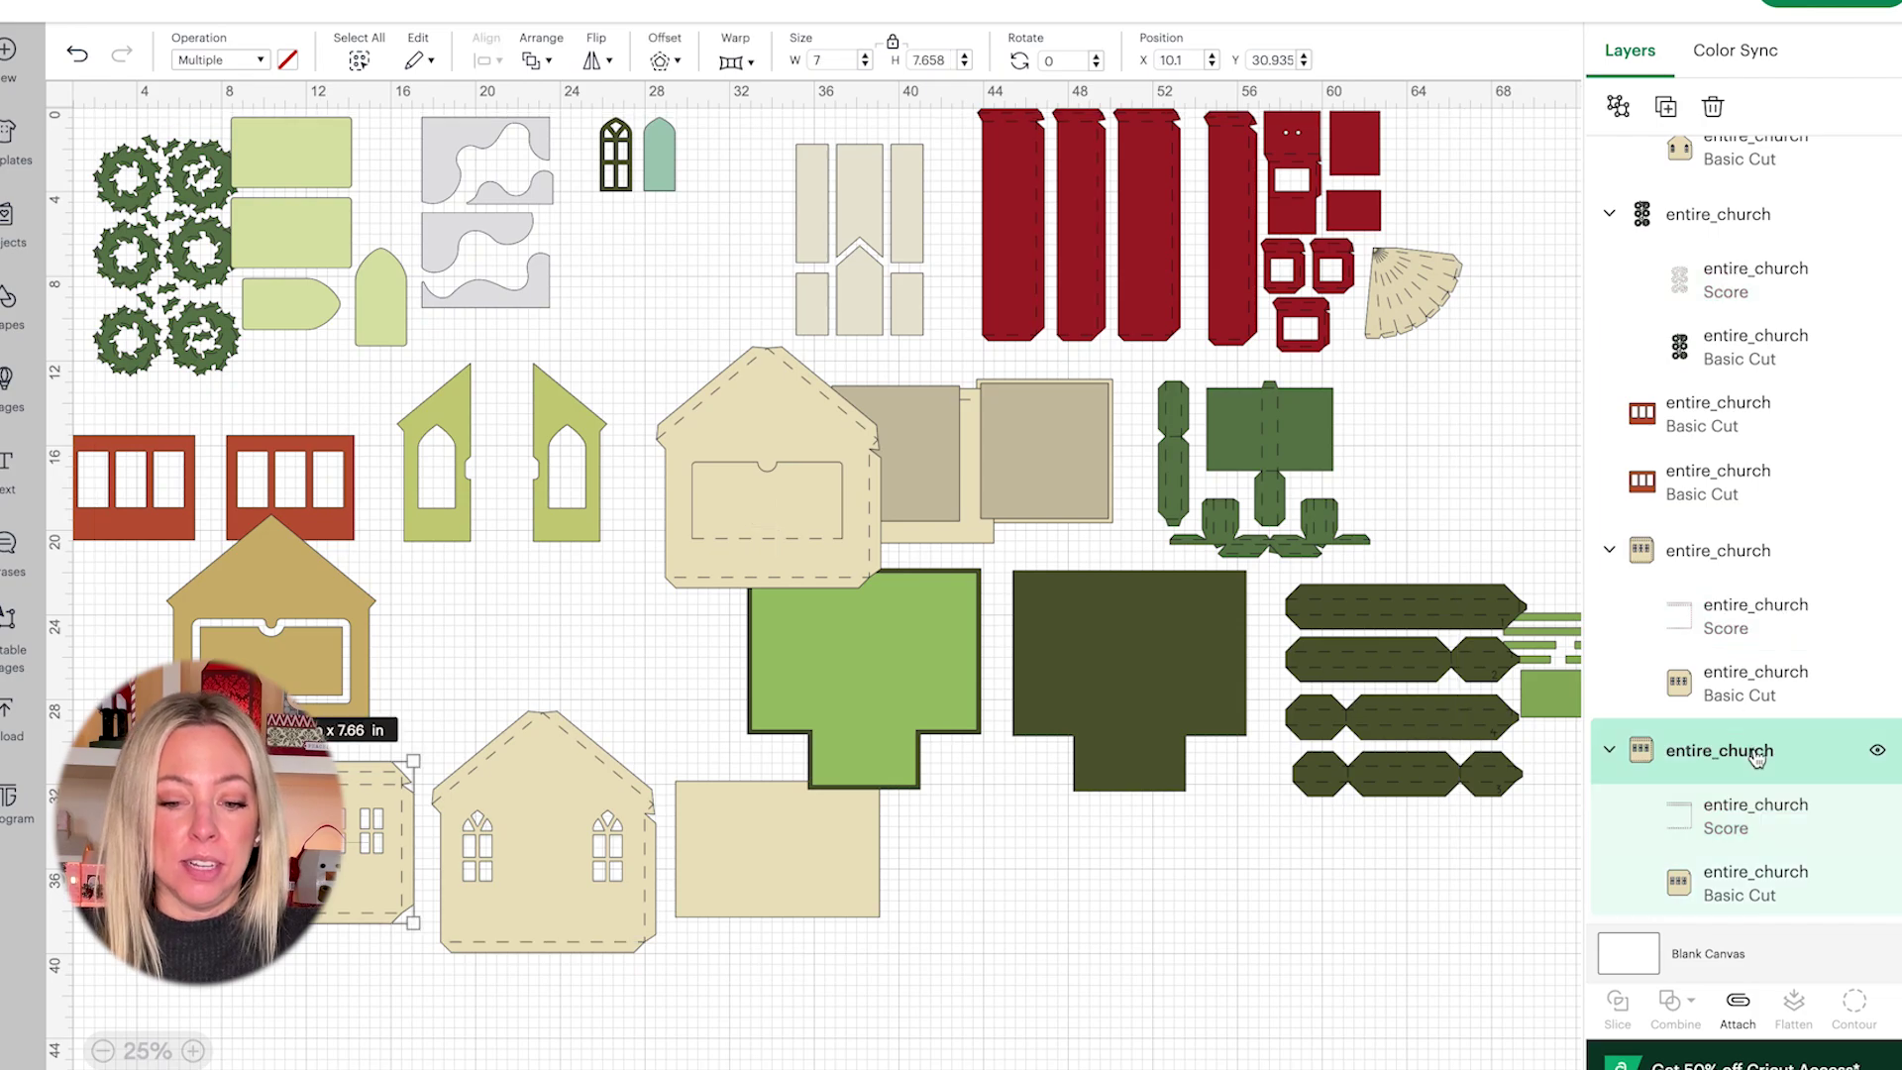
{"action": "left_click", "coordinate": [1738, 1009]}
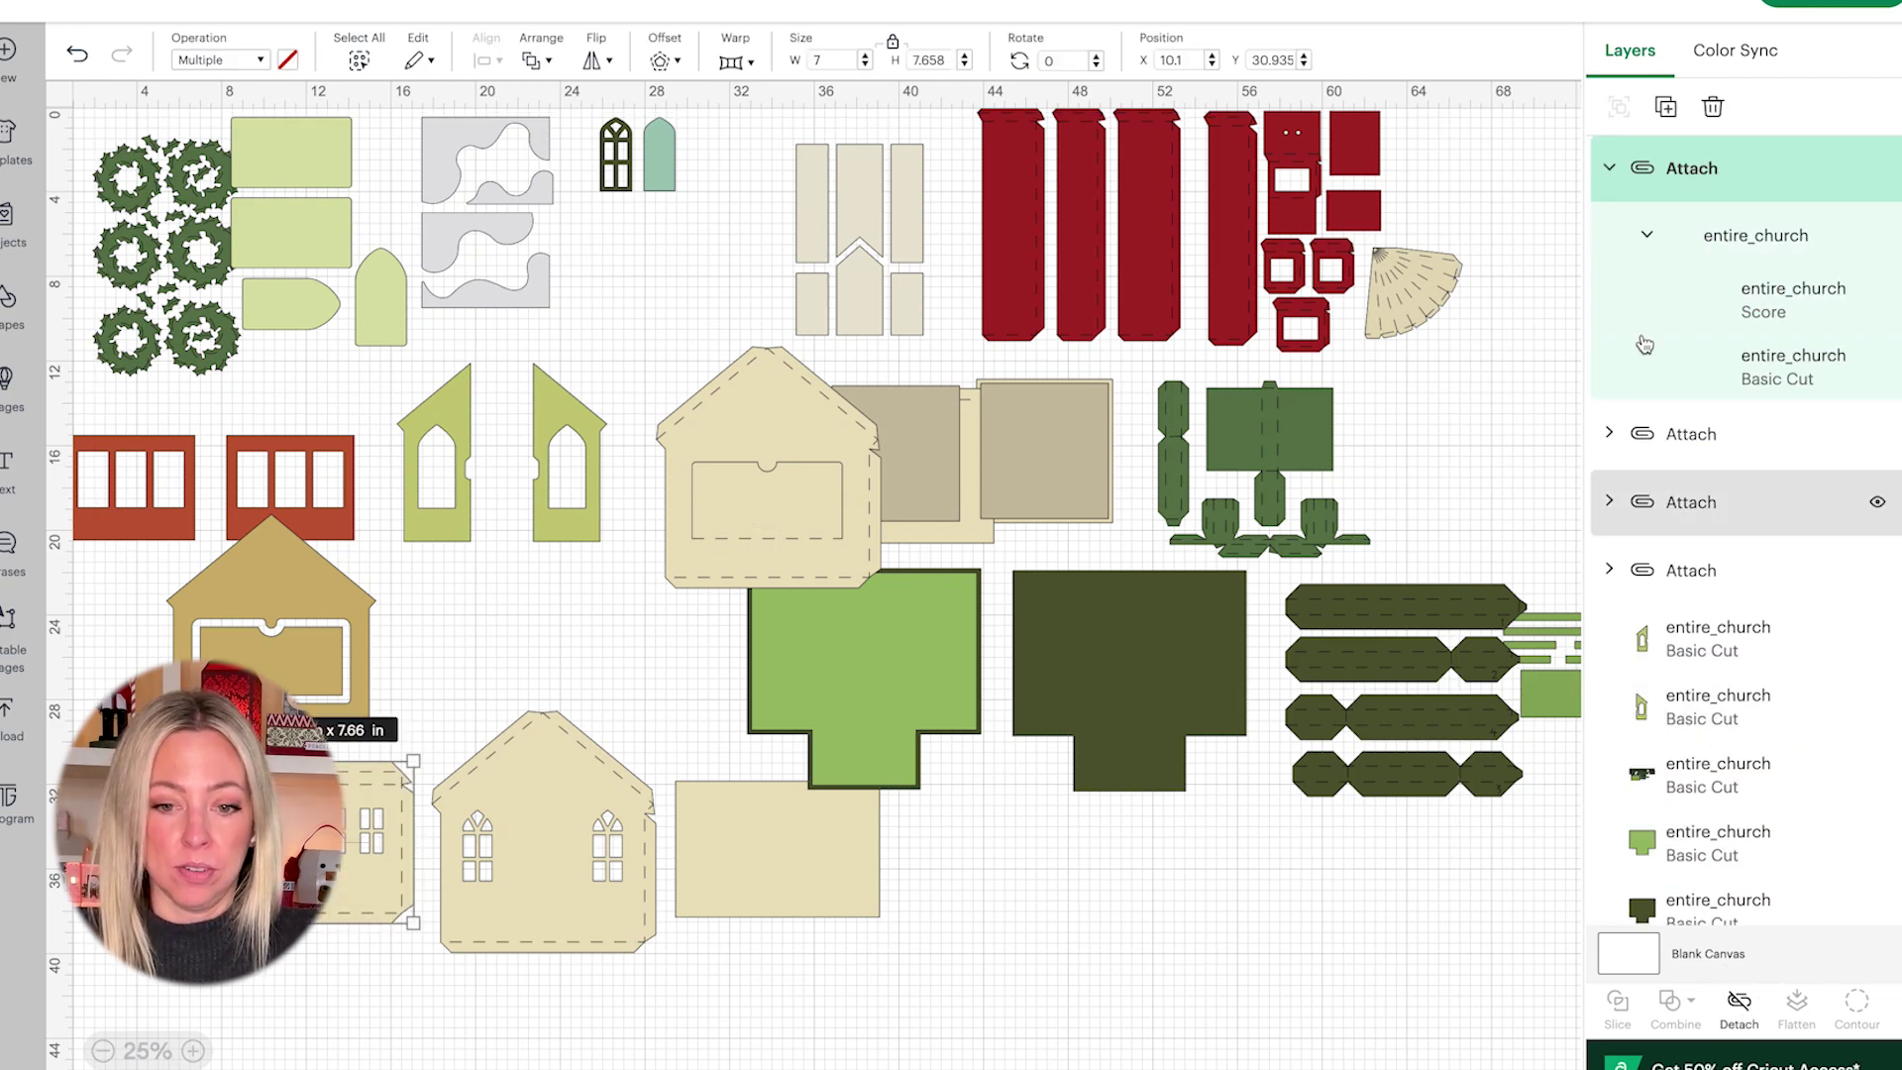
{"action": "left_click", "coordinate": [1611, 168]}
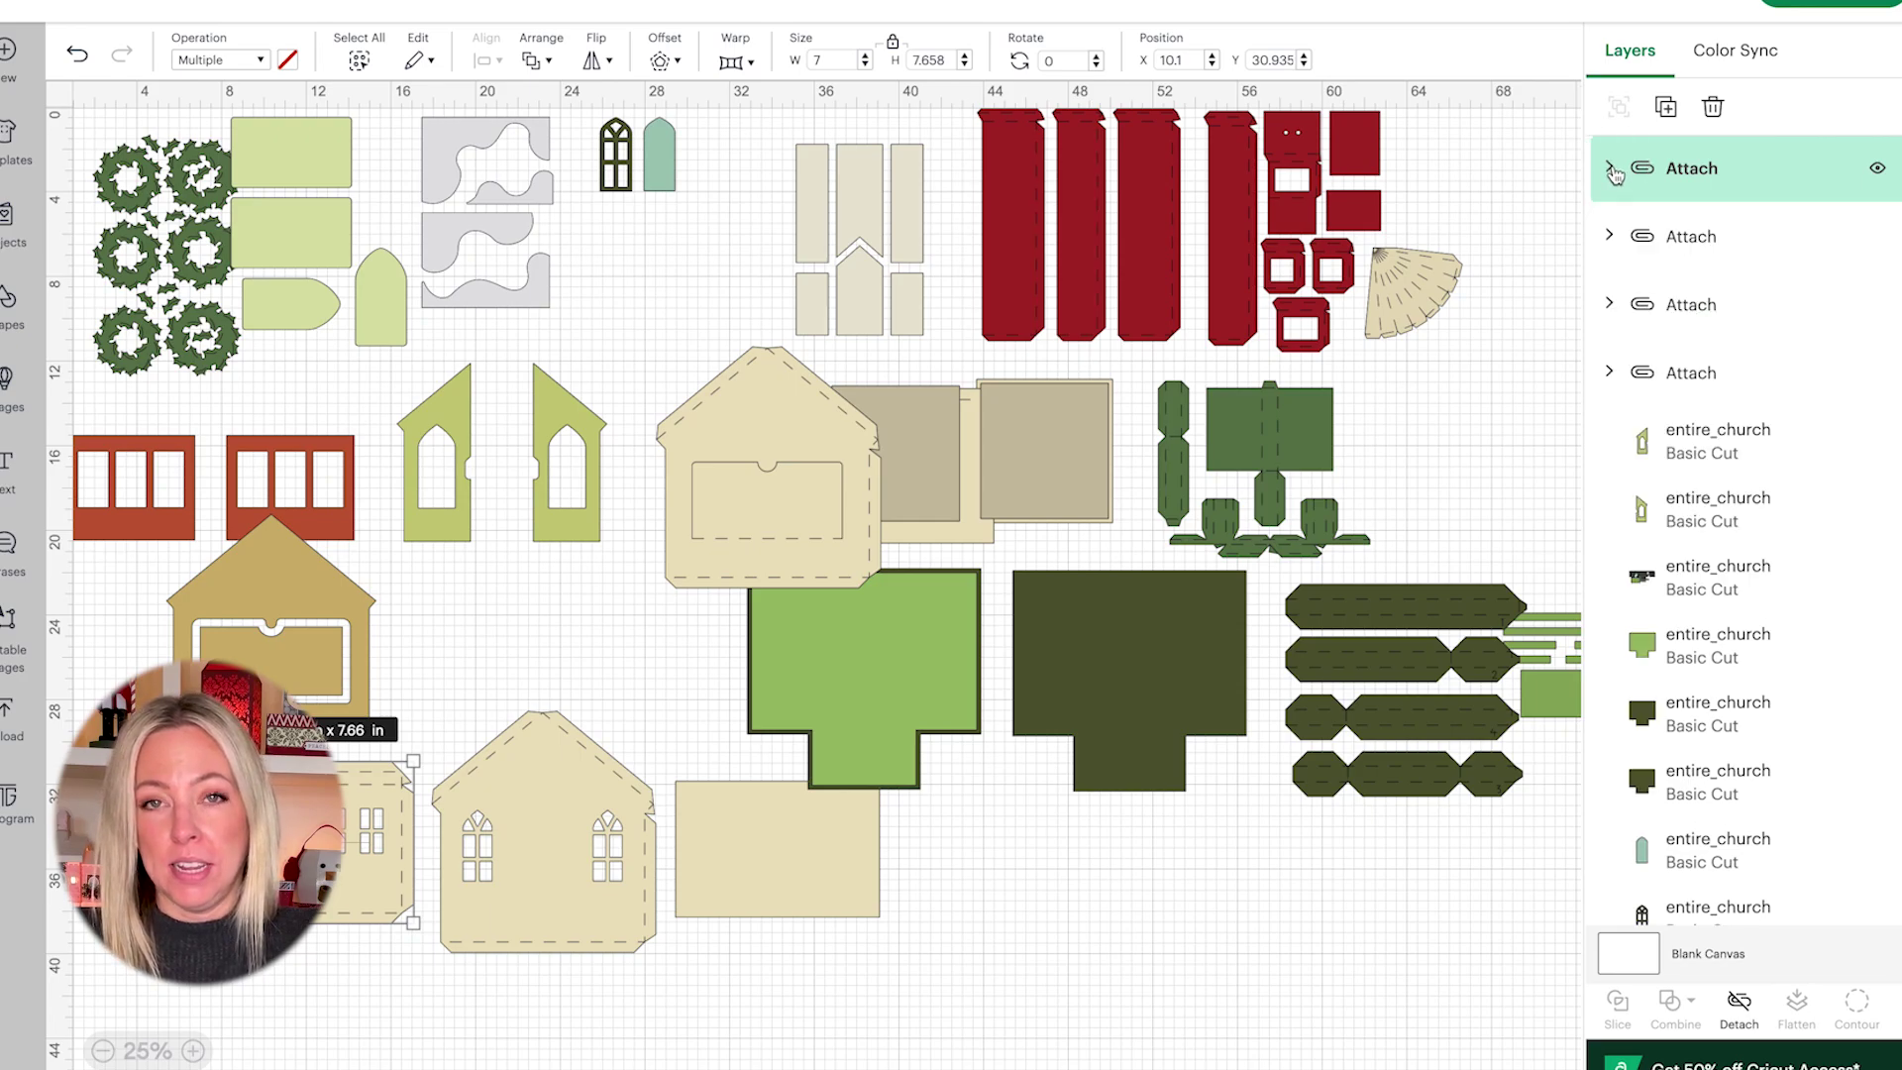
{"action": "left_click", "coordinate": [1611, 168]}
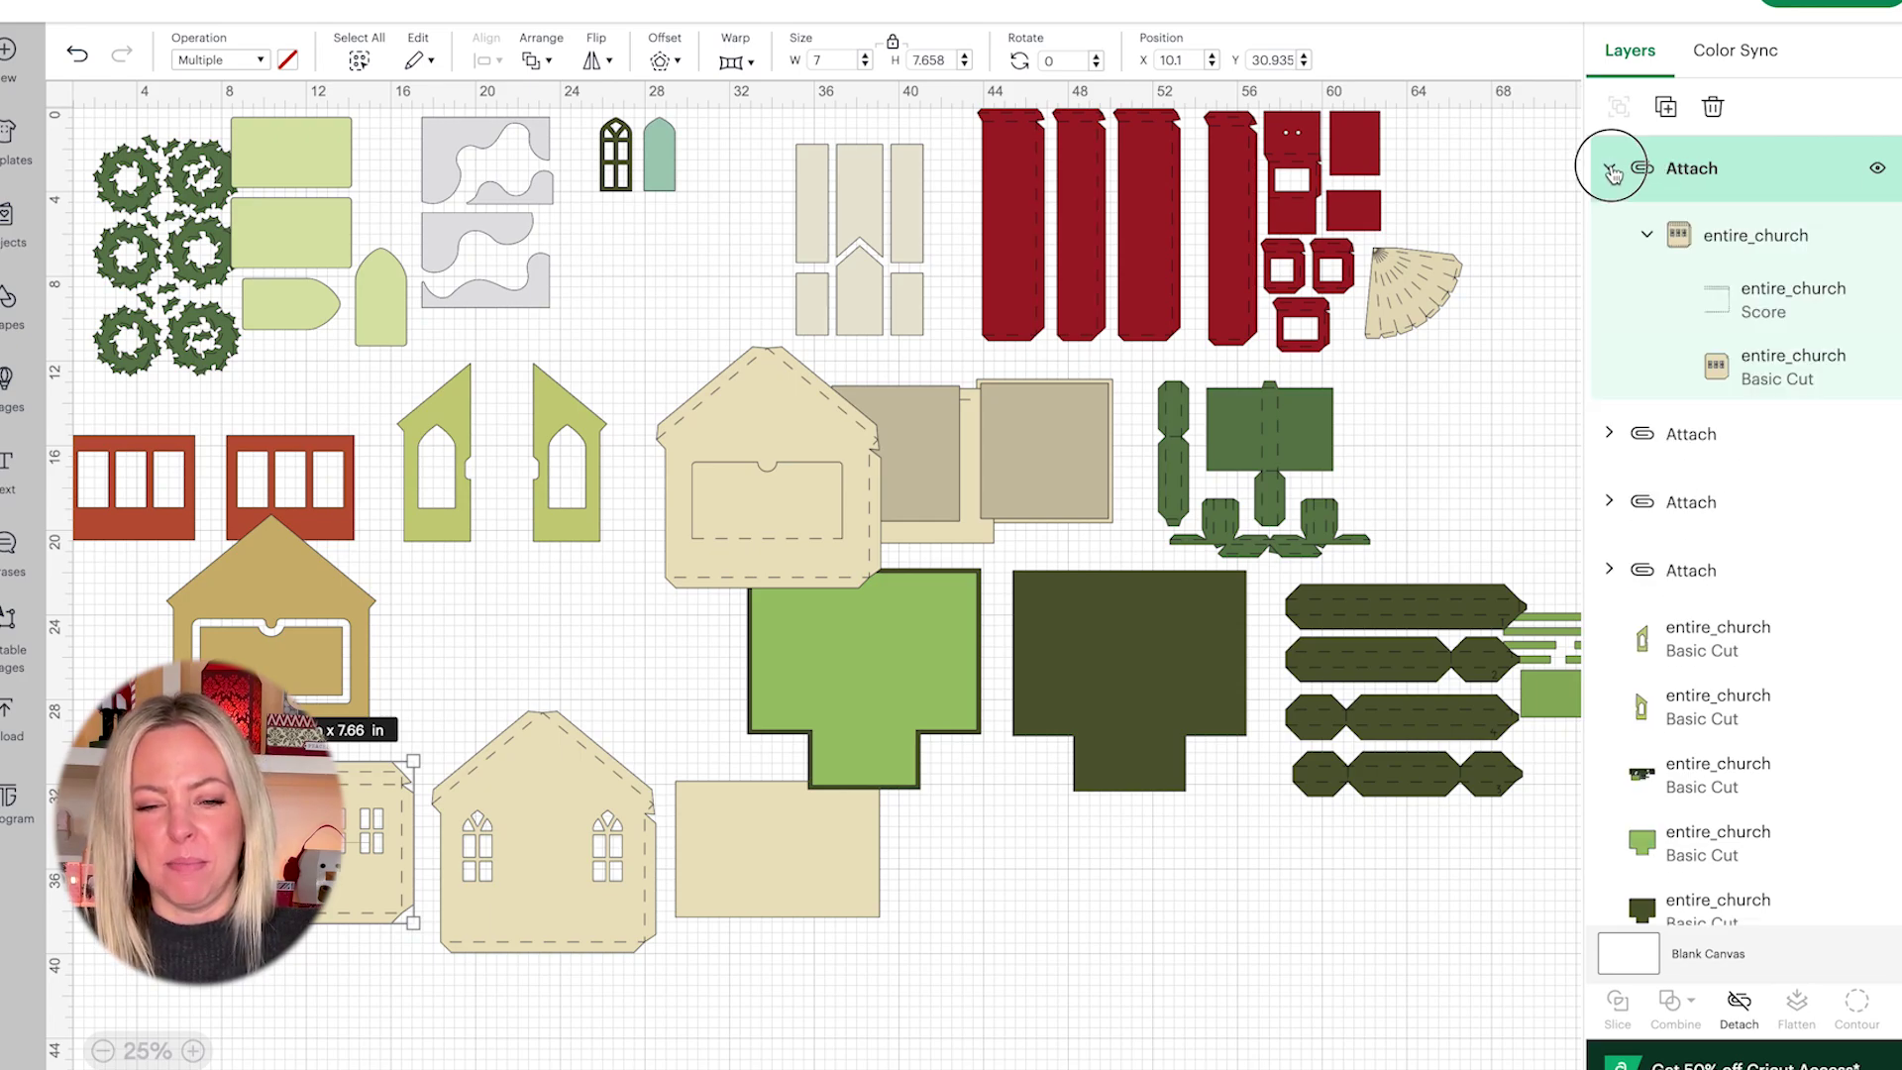
{"action": "left_click", "coordinate": [1610, 169]}
{"action": "scroll", "coordinate": [1743, 397], "scroll_direction": "down", "scroll_amount": 5}
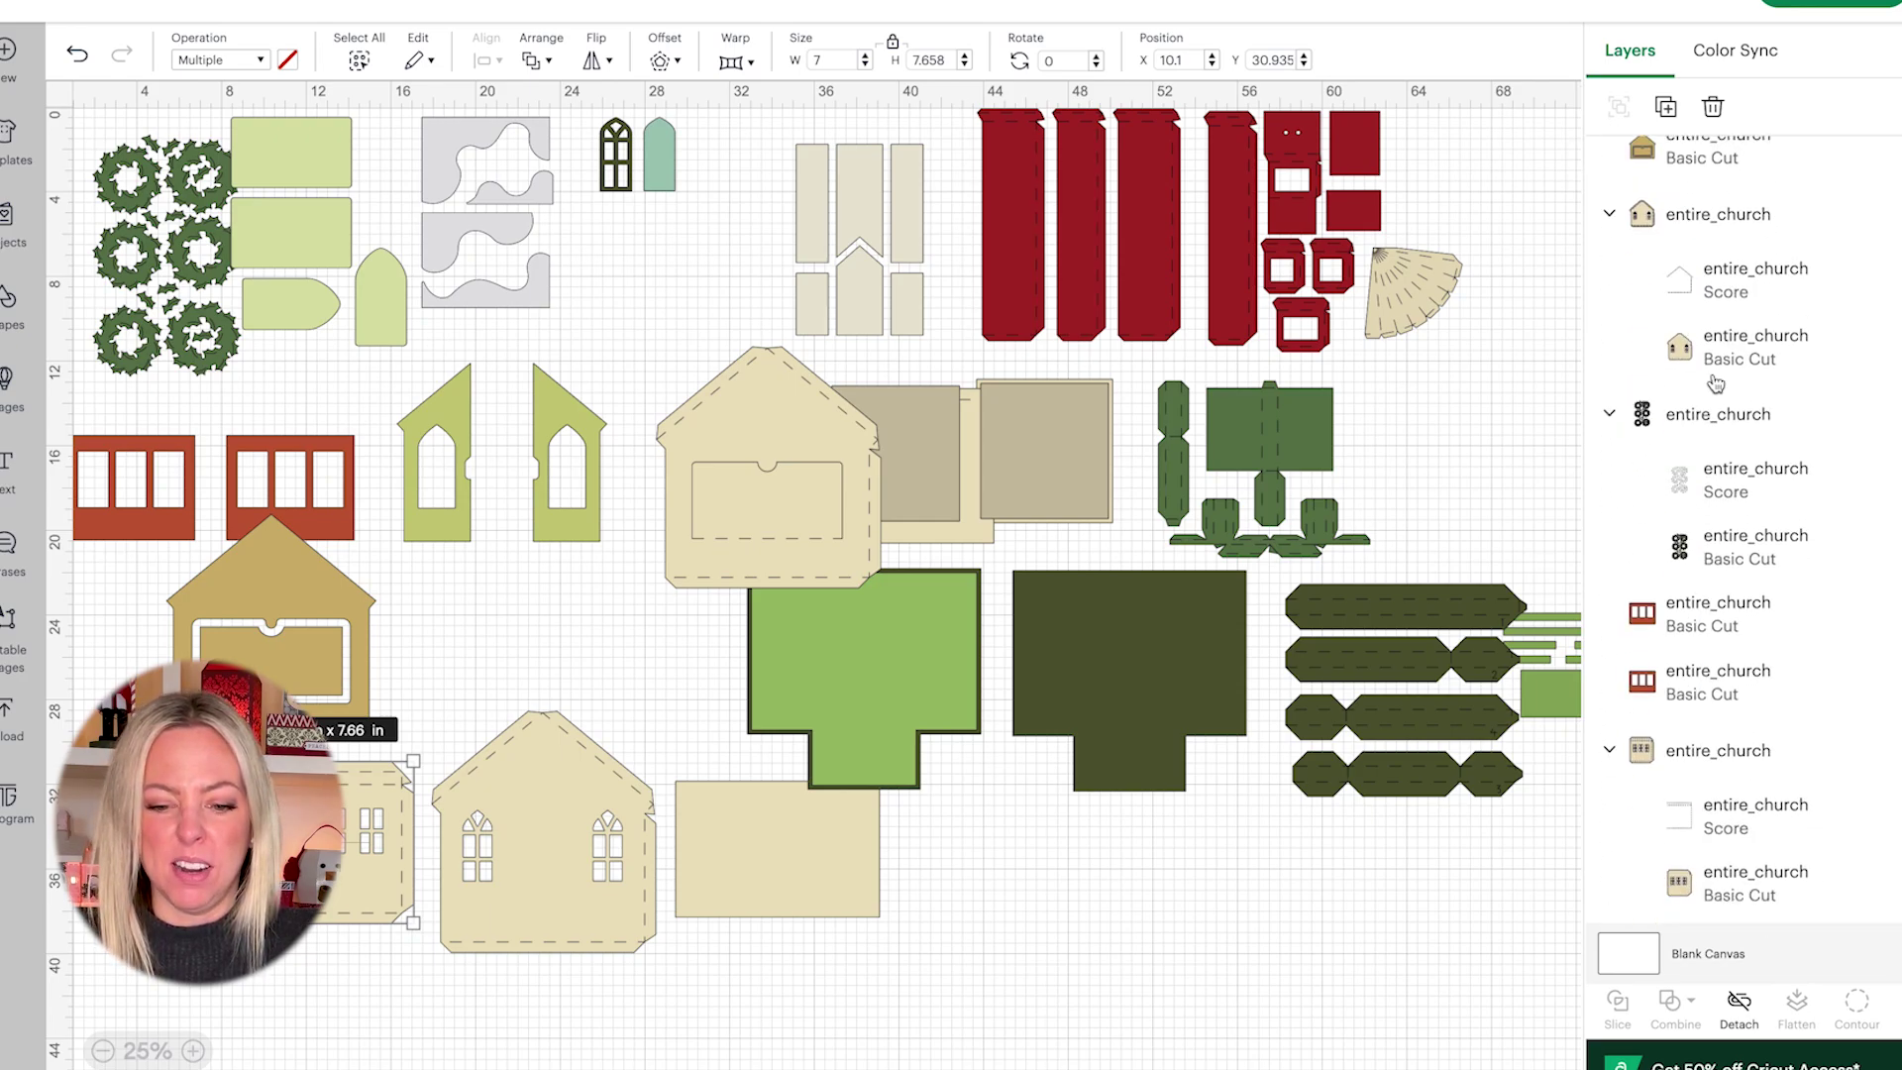
Step: Attach the other brick window's score line to its piece, making five Attach groups
{"action": "left_click", "coordinate": [1743, 754]}
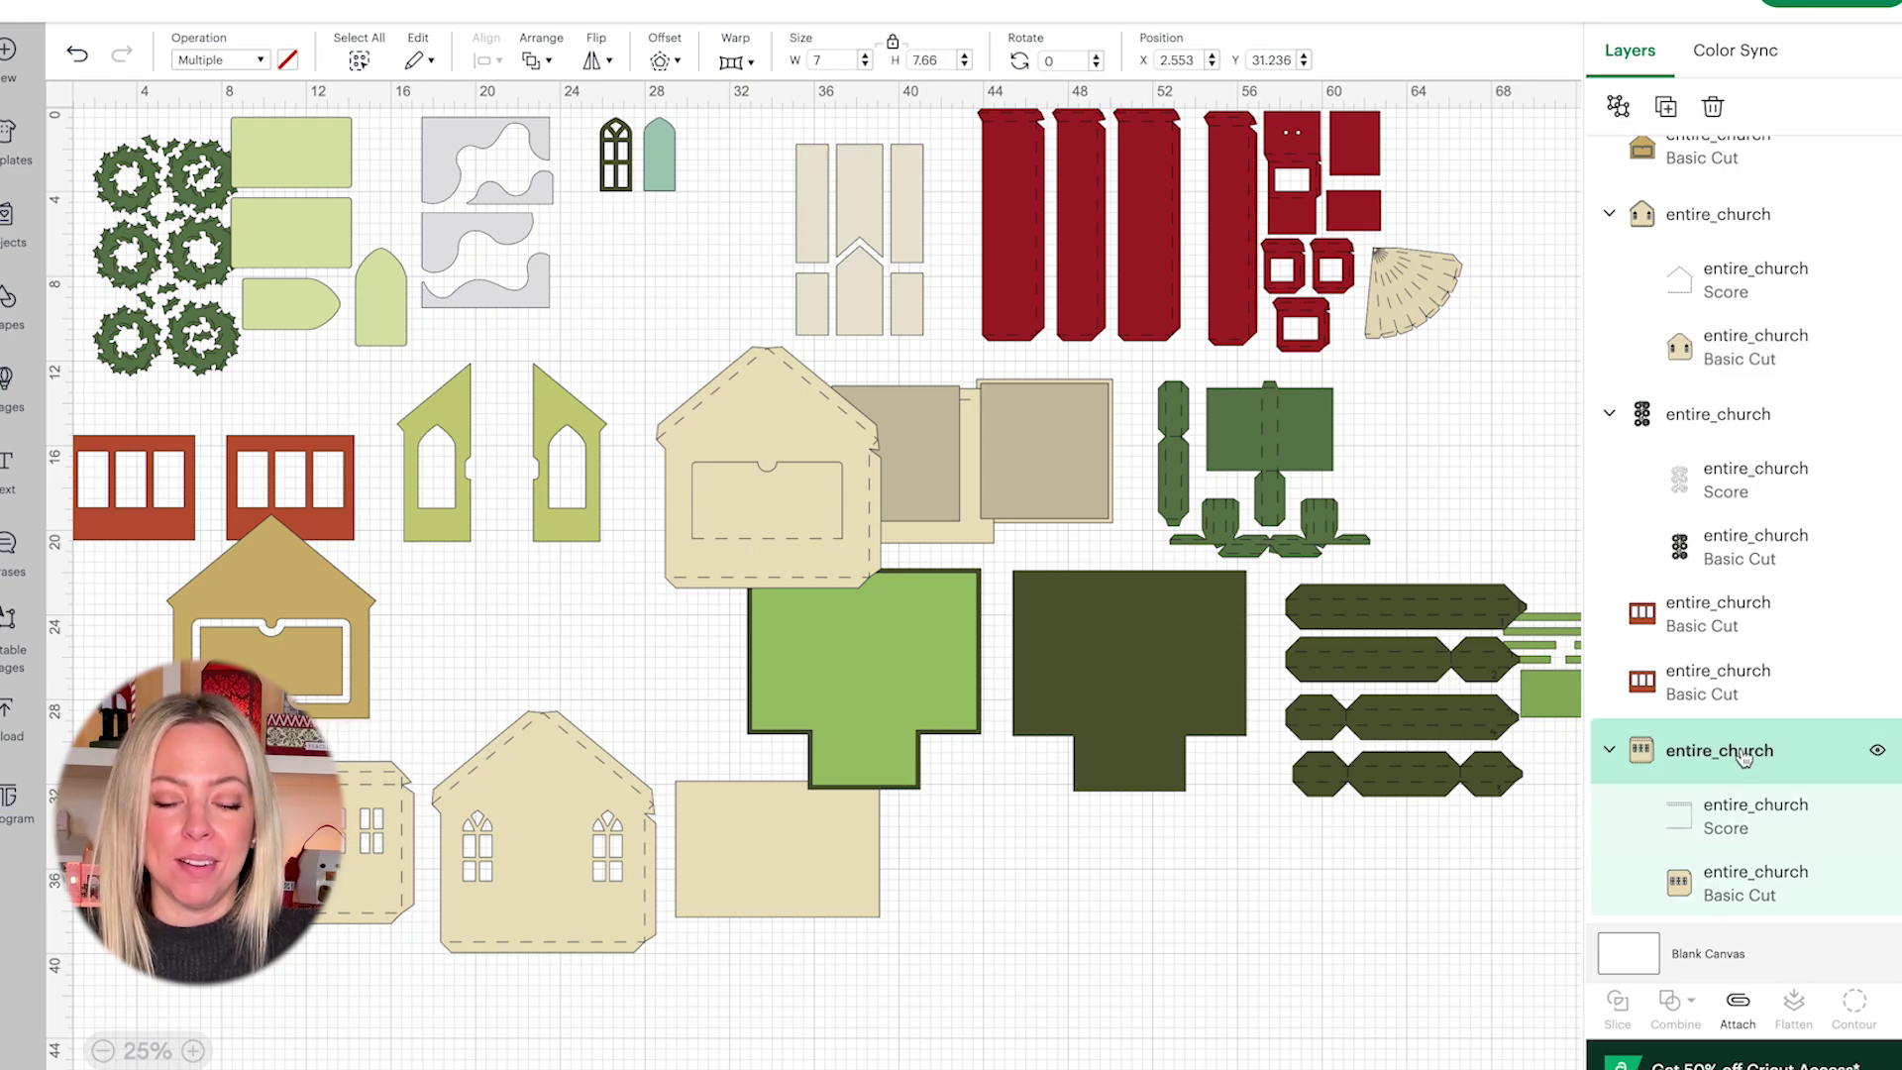
{"action": "left_click", "coordinate": [1742, 1005]}
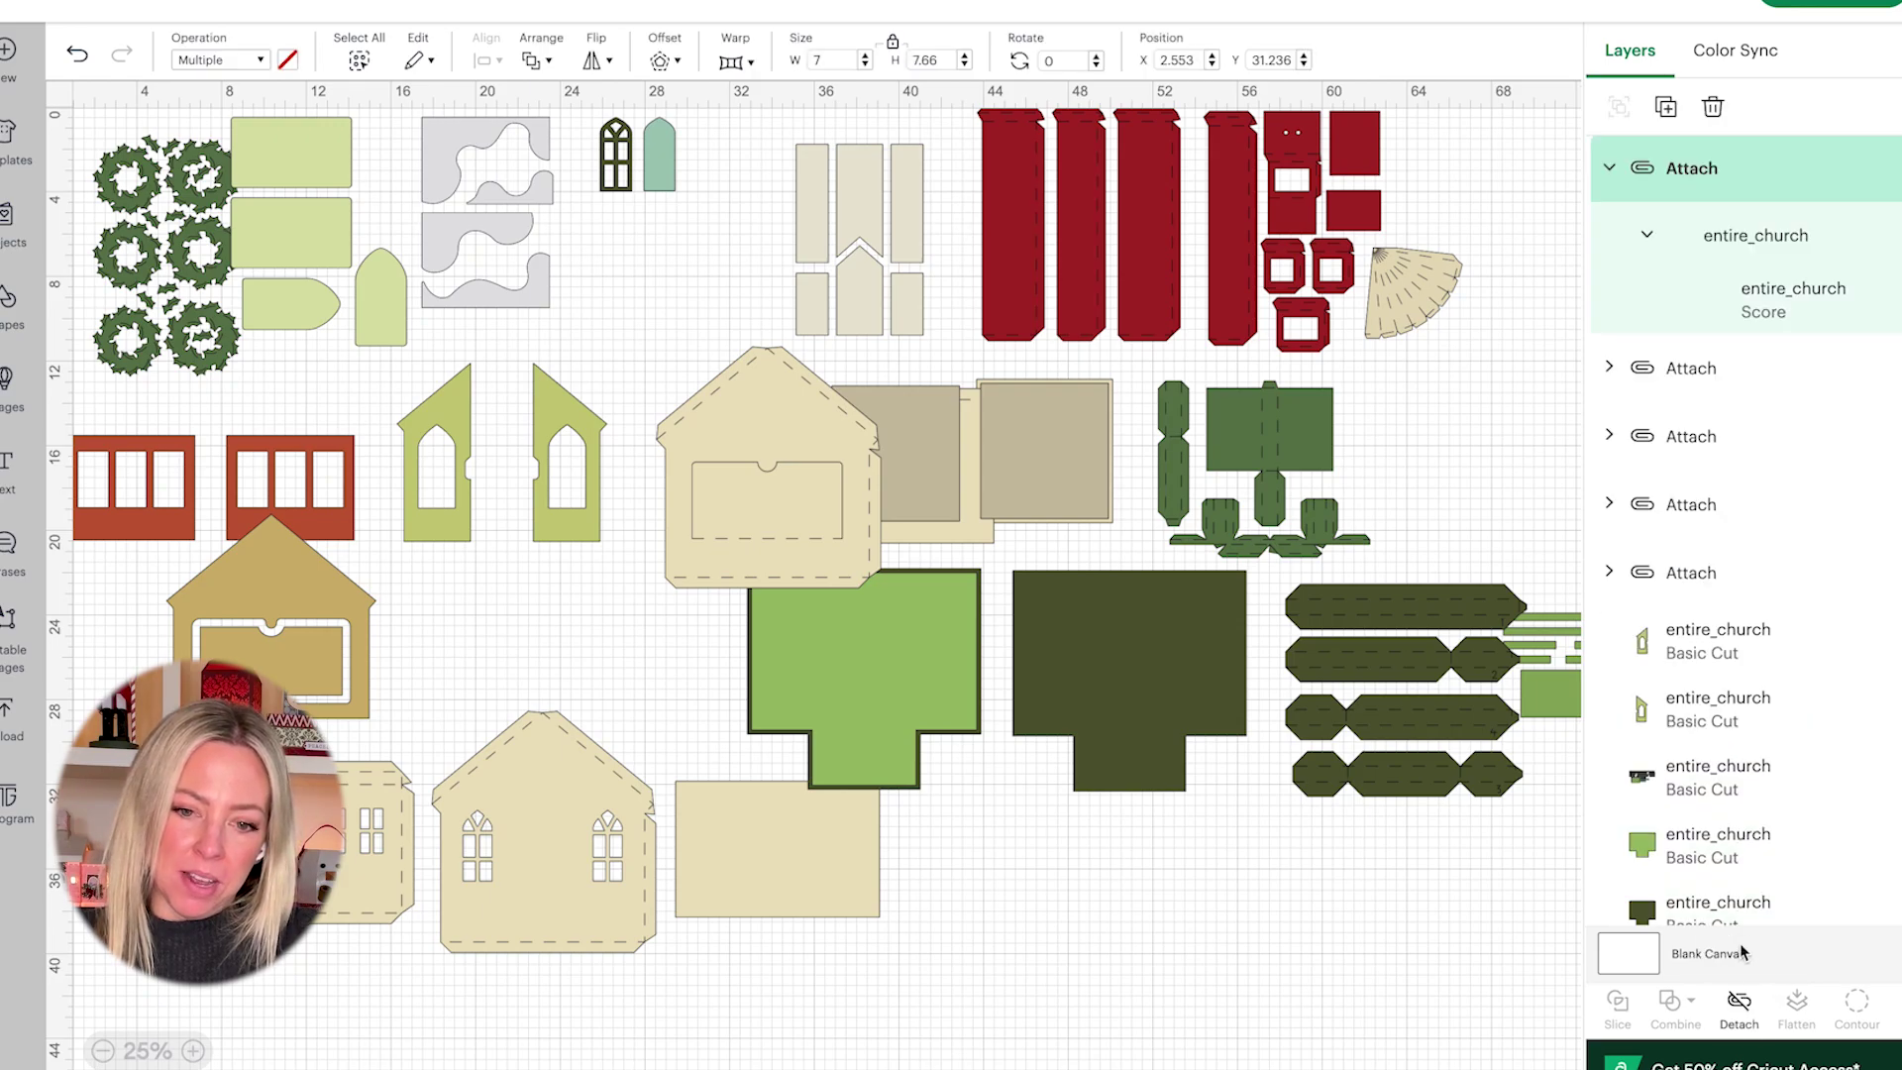
{"action": "left_click", "coordinate": [1610, 169]}
{"action": "scroll", "coordinate": [1704, 371], "scroll_direction": "down", "scroll_amount": 5}
{"action": "scroll", "coordinate": [1704, 372], "scroll_direction": "down", "scroll_amount": 3}
{"action": "left_click", "coordinate": [1700, 521]}
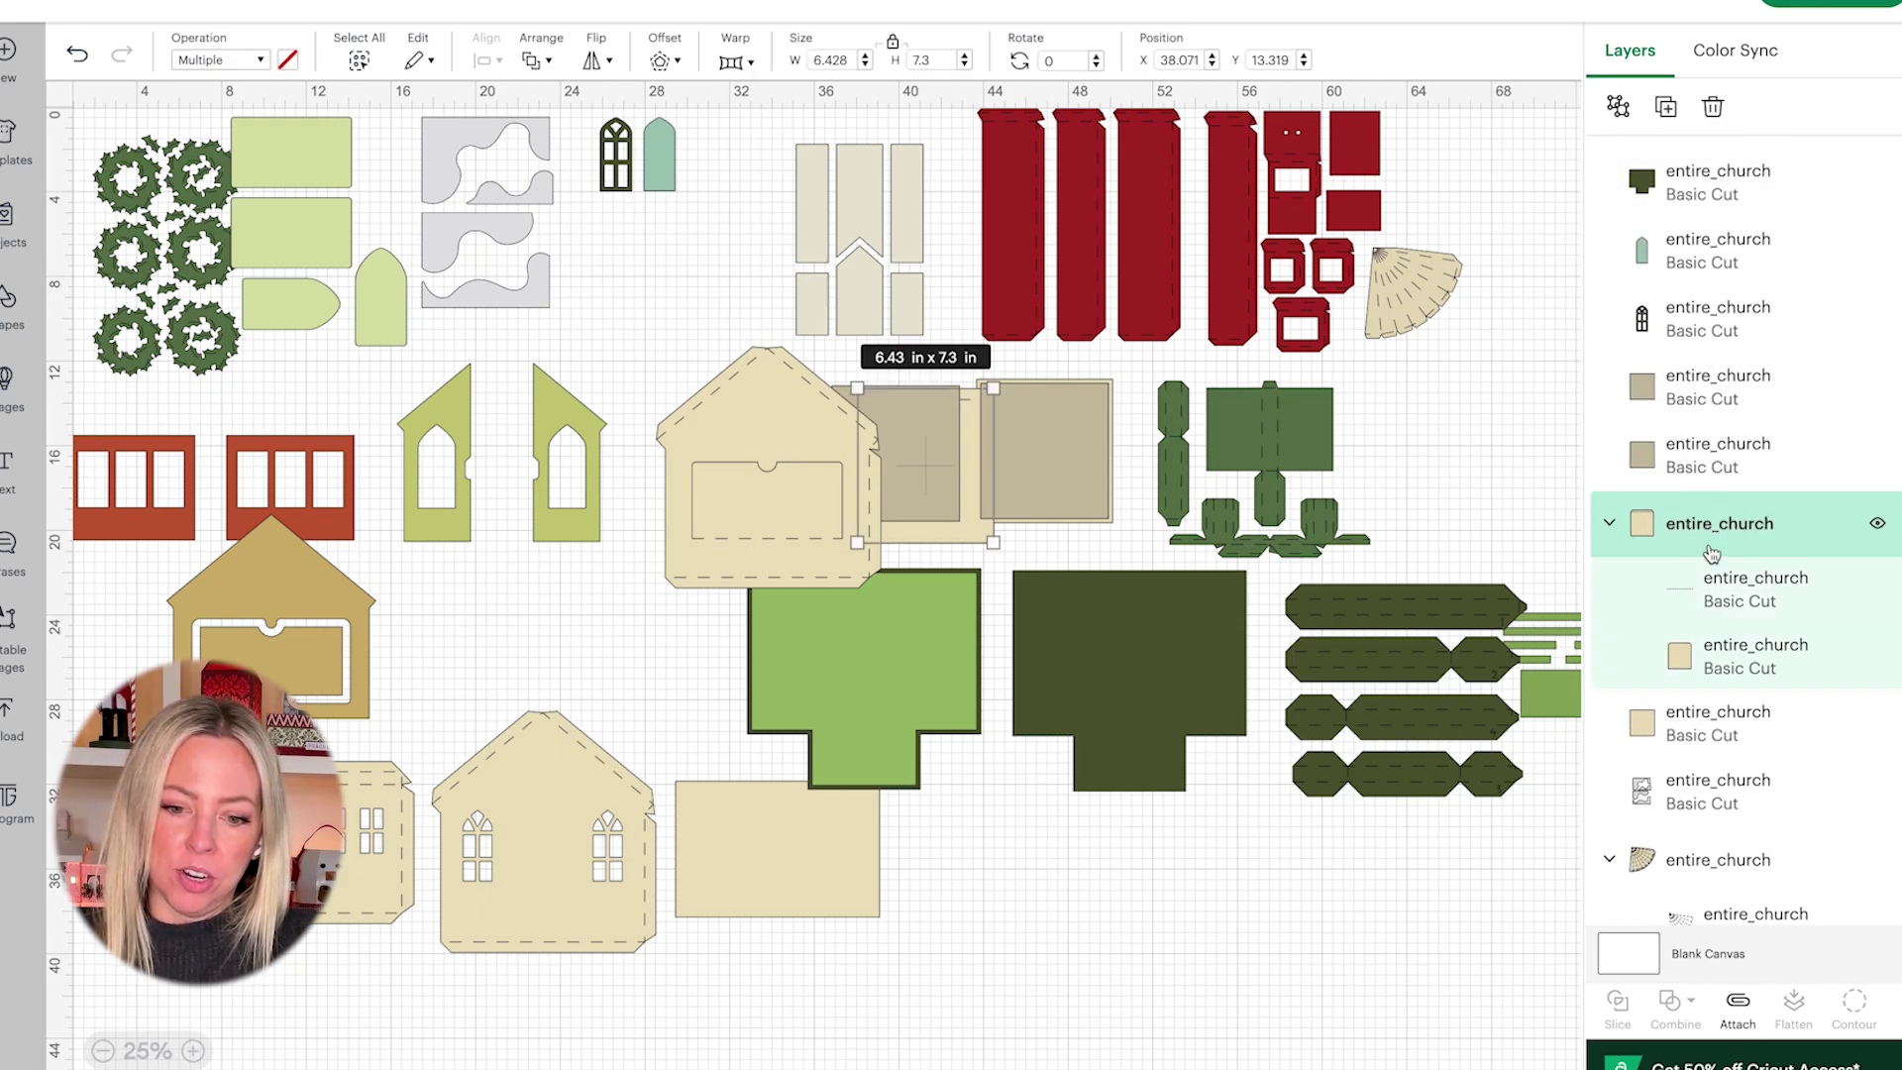
Step: Set the tan panel's fold line to Score and attach it to the 6.43 × 7.3 in panel
{"action": "left_click", "coordinate": [1769, 594]}
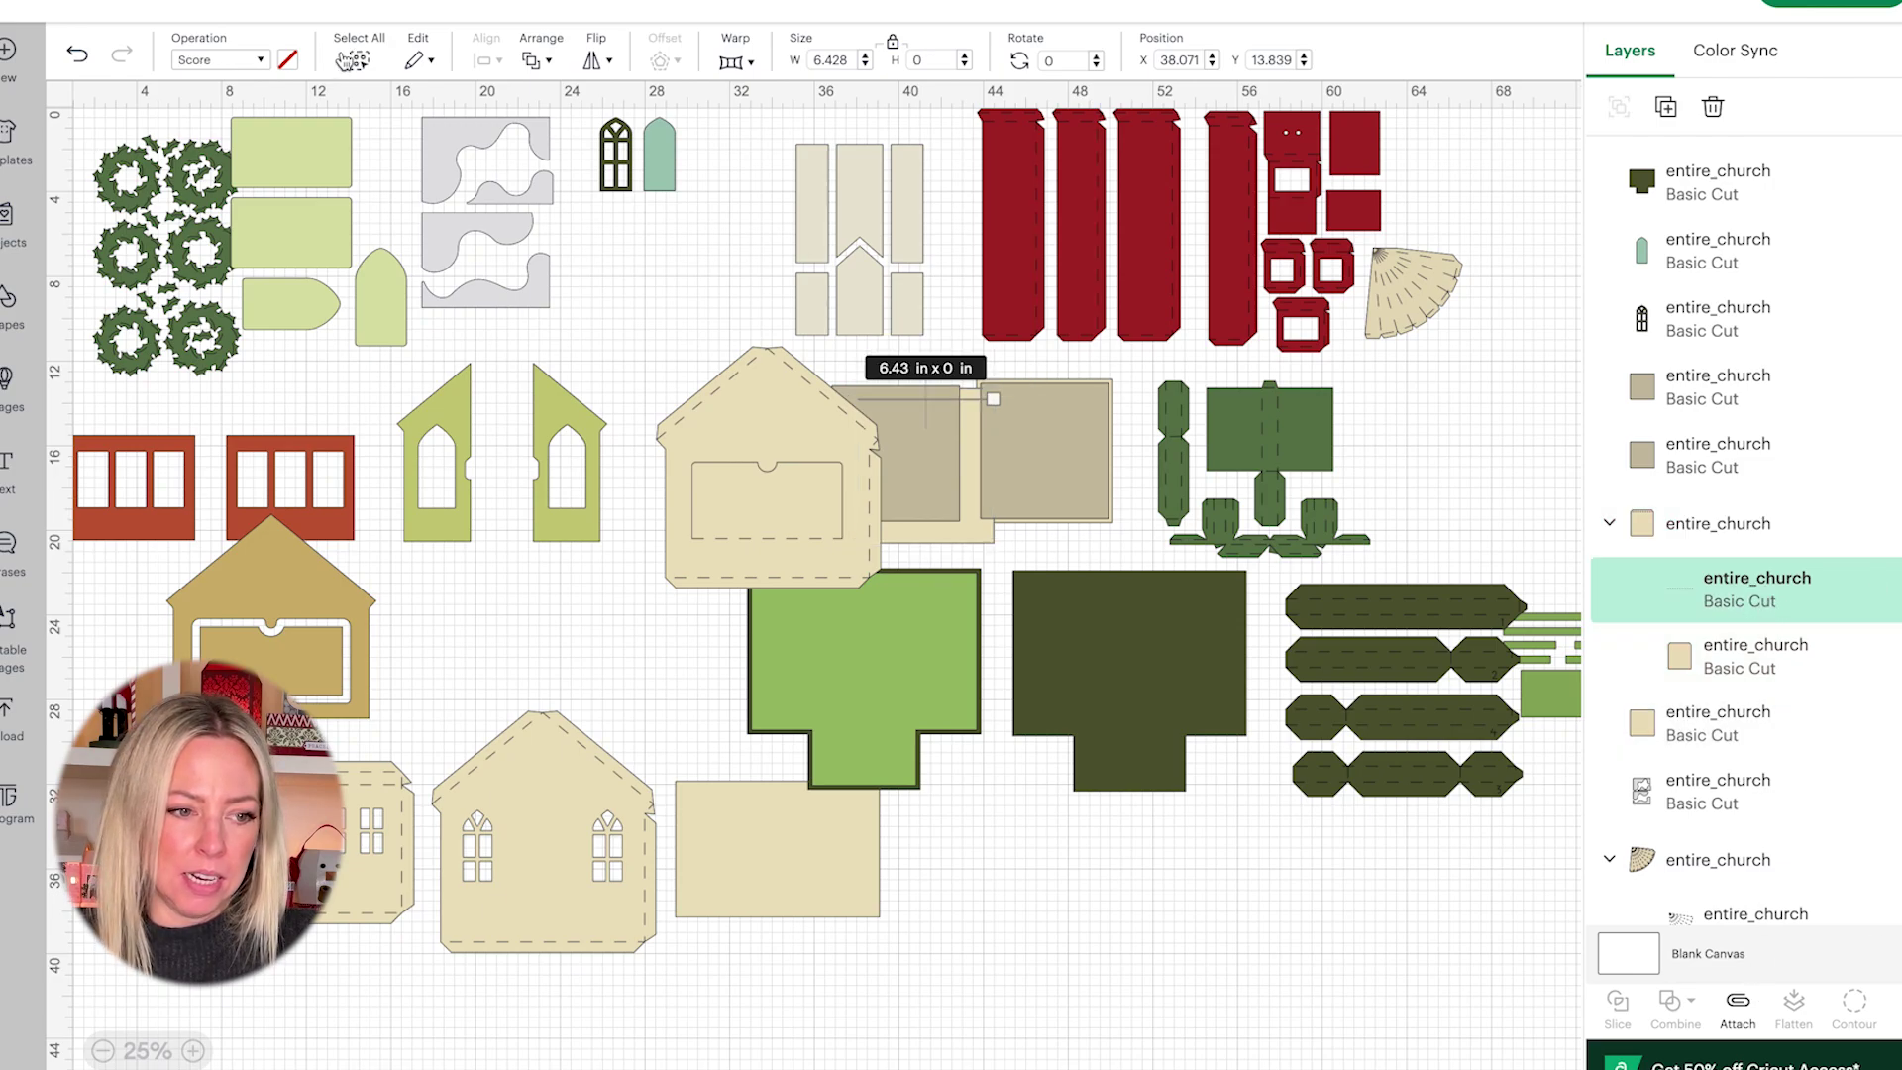
{"action": "left_click", "coordinate": [262, 62]}
{"action": "left_click", "coordinate": [260, 427]}
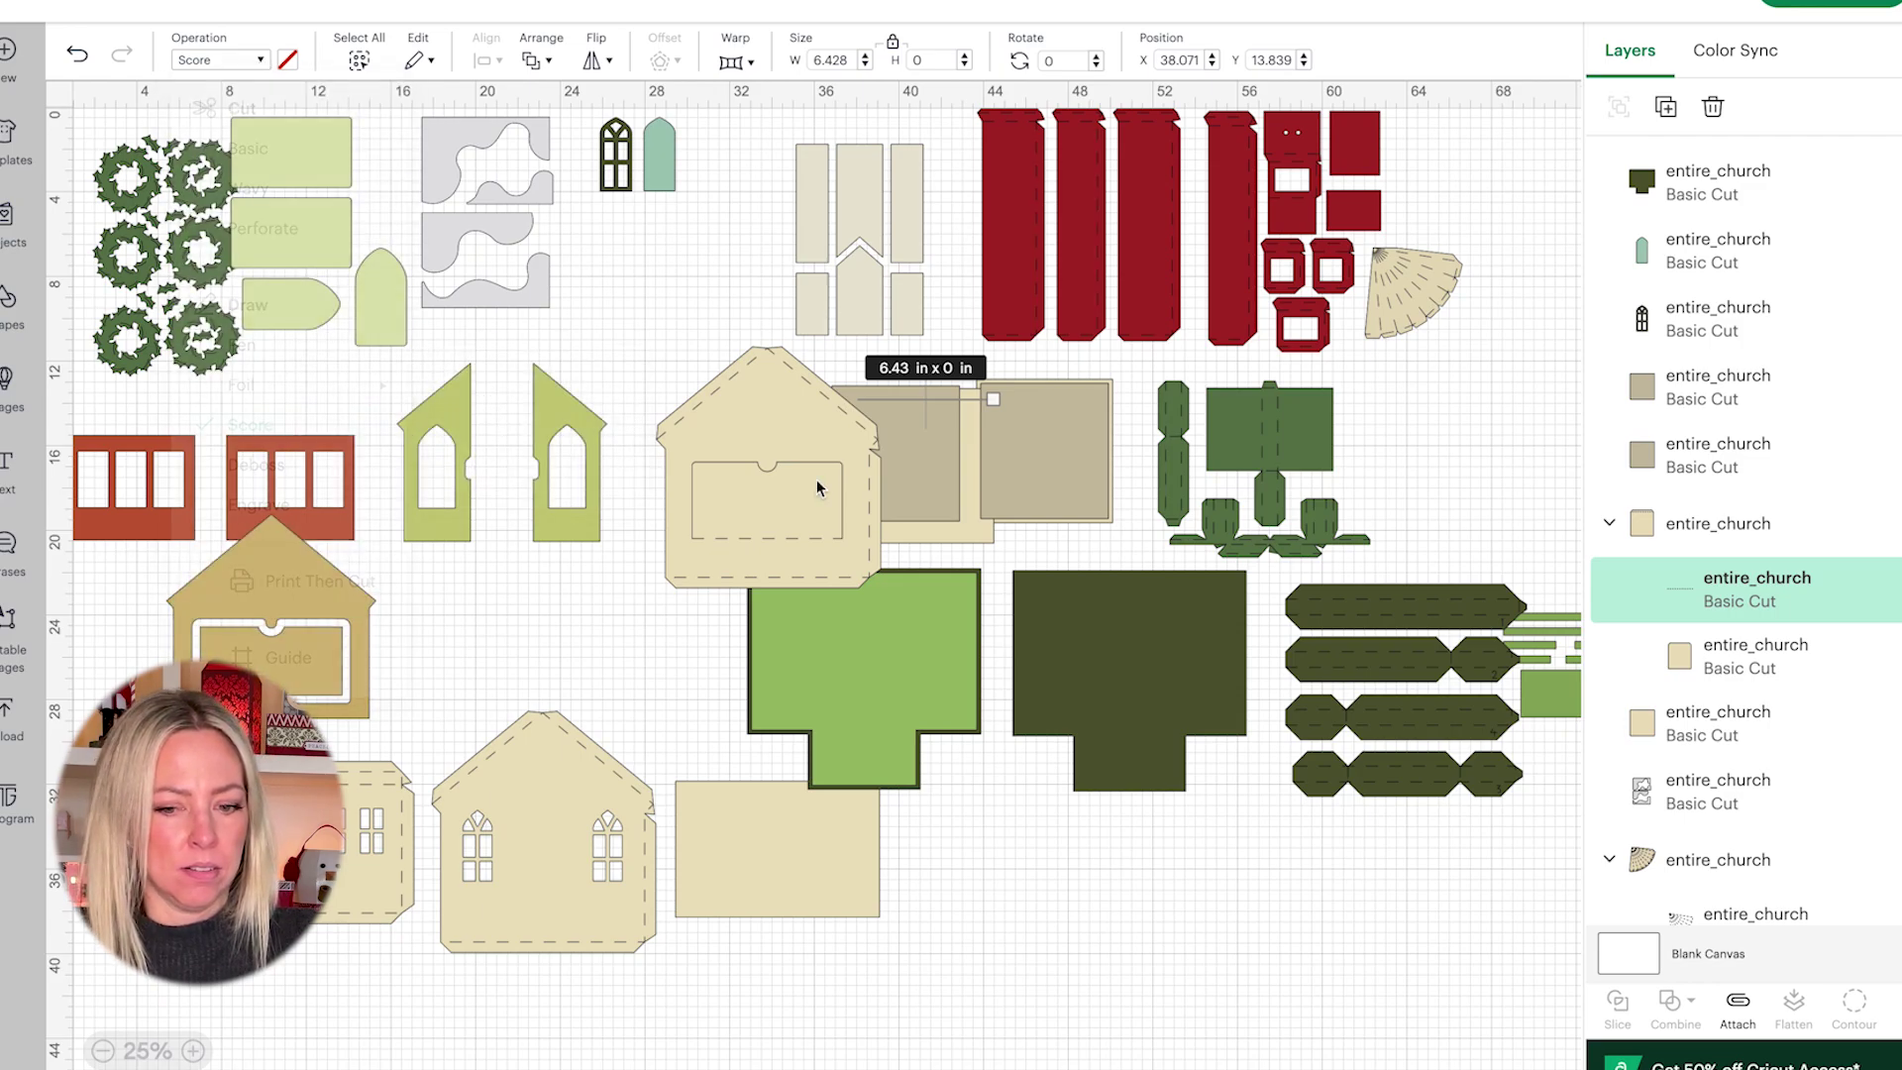
{"action": "left_click", "coordinate": [1736, 533]}
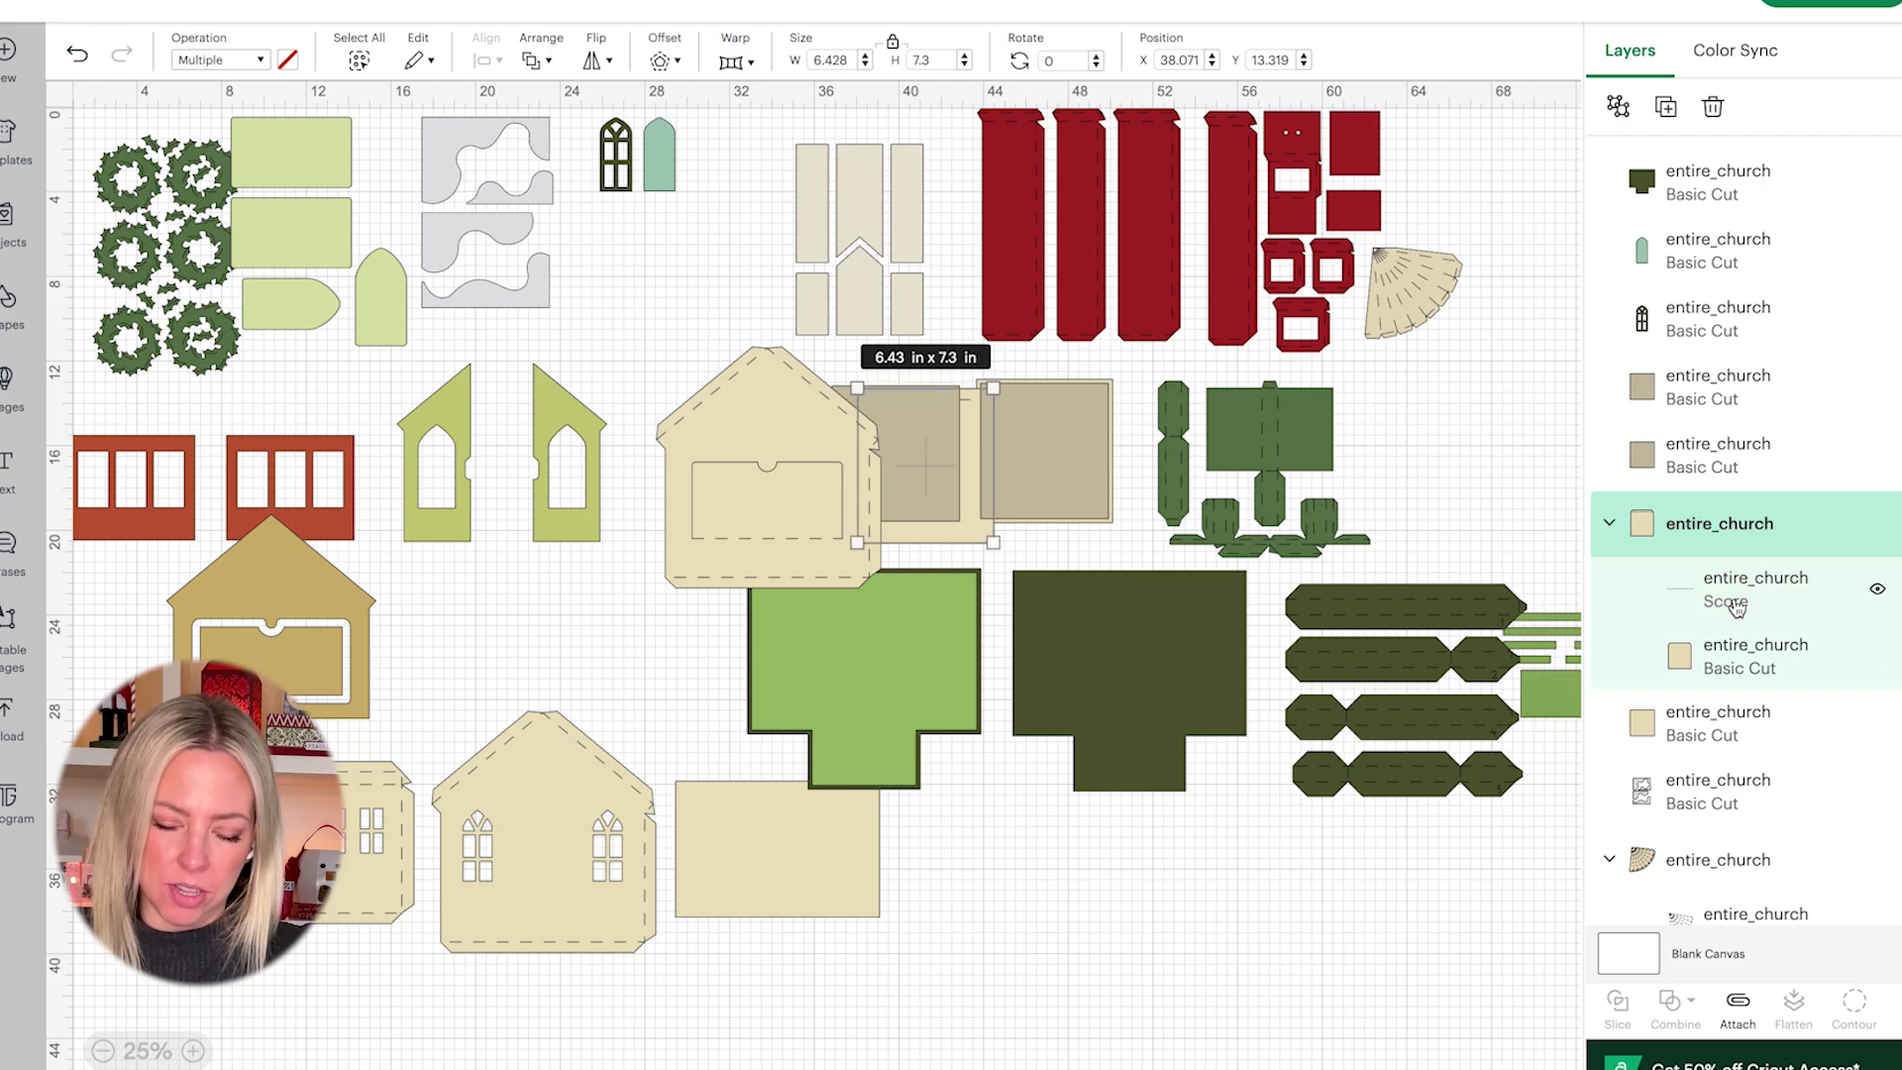
{"action": "left_click", "coordinate": [1768, 594]}
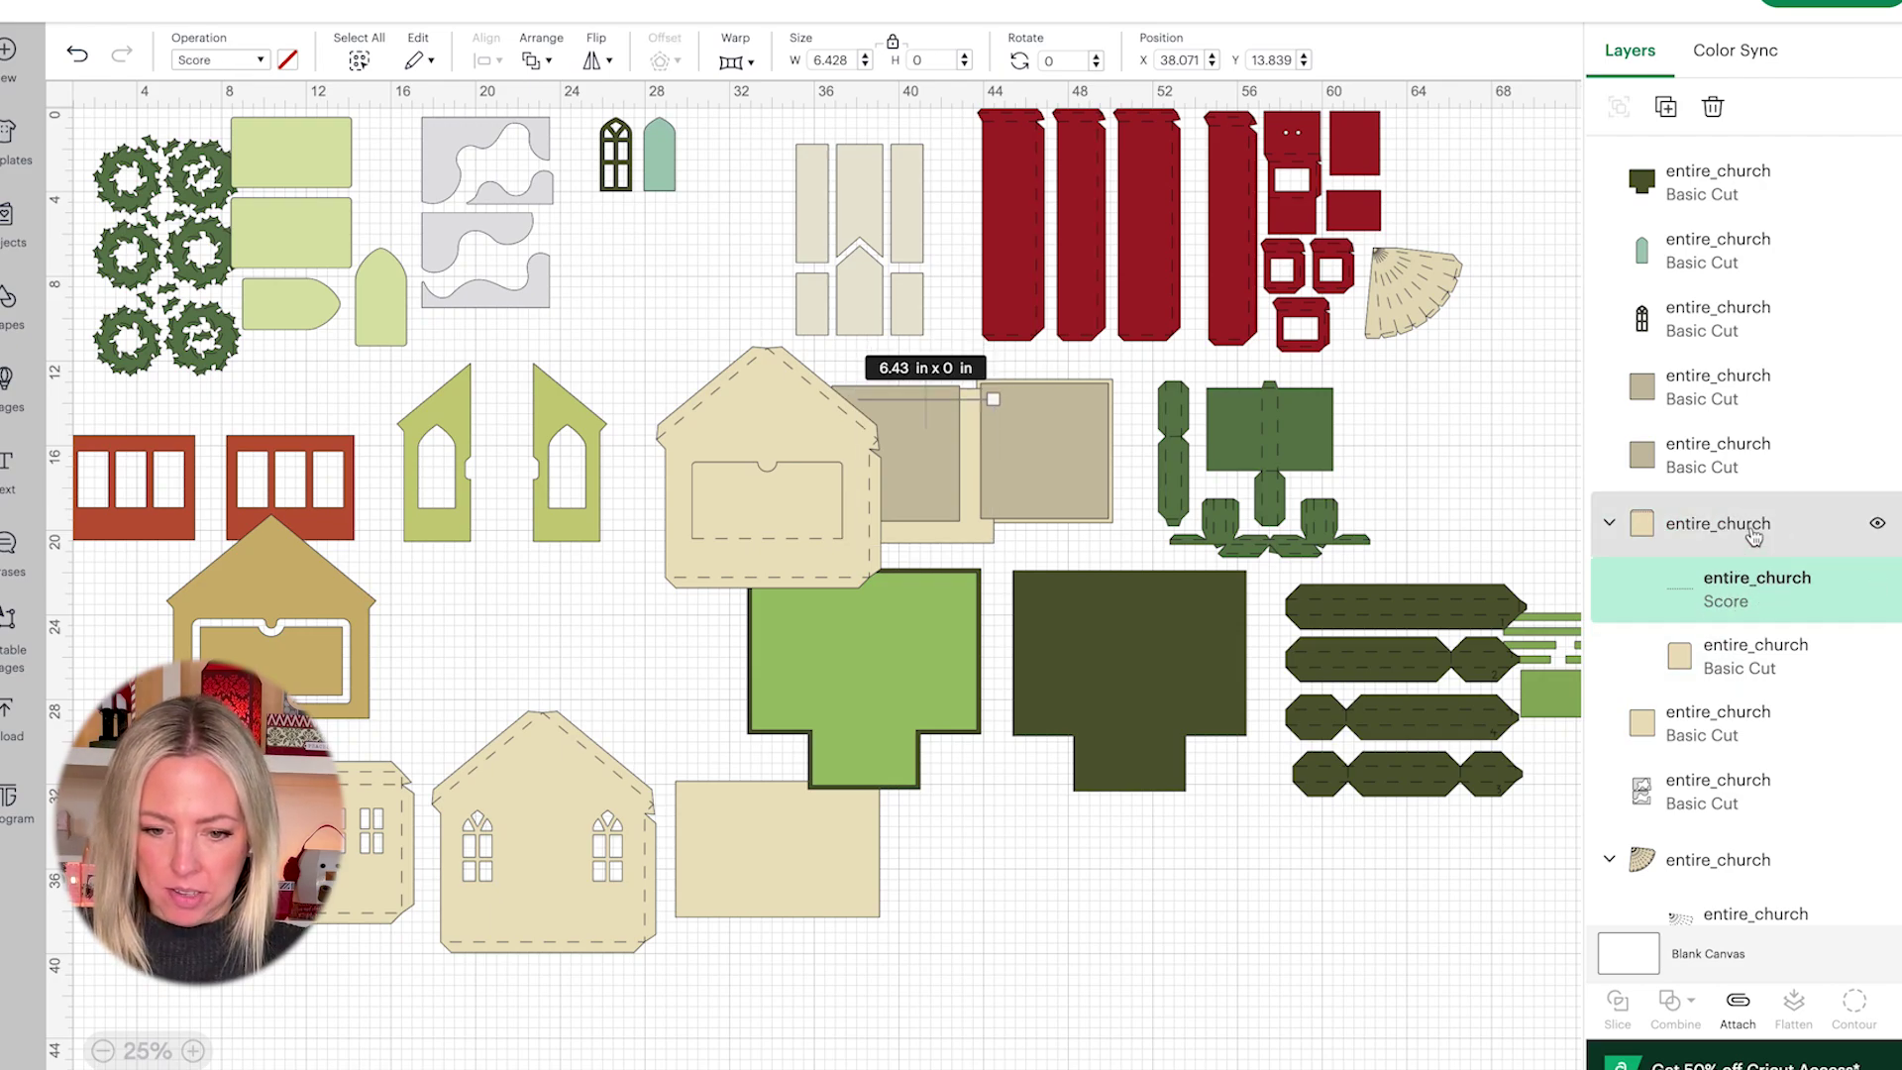
{"action": "left_click", "coordinate": [1753, 536]}
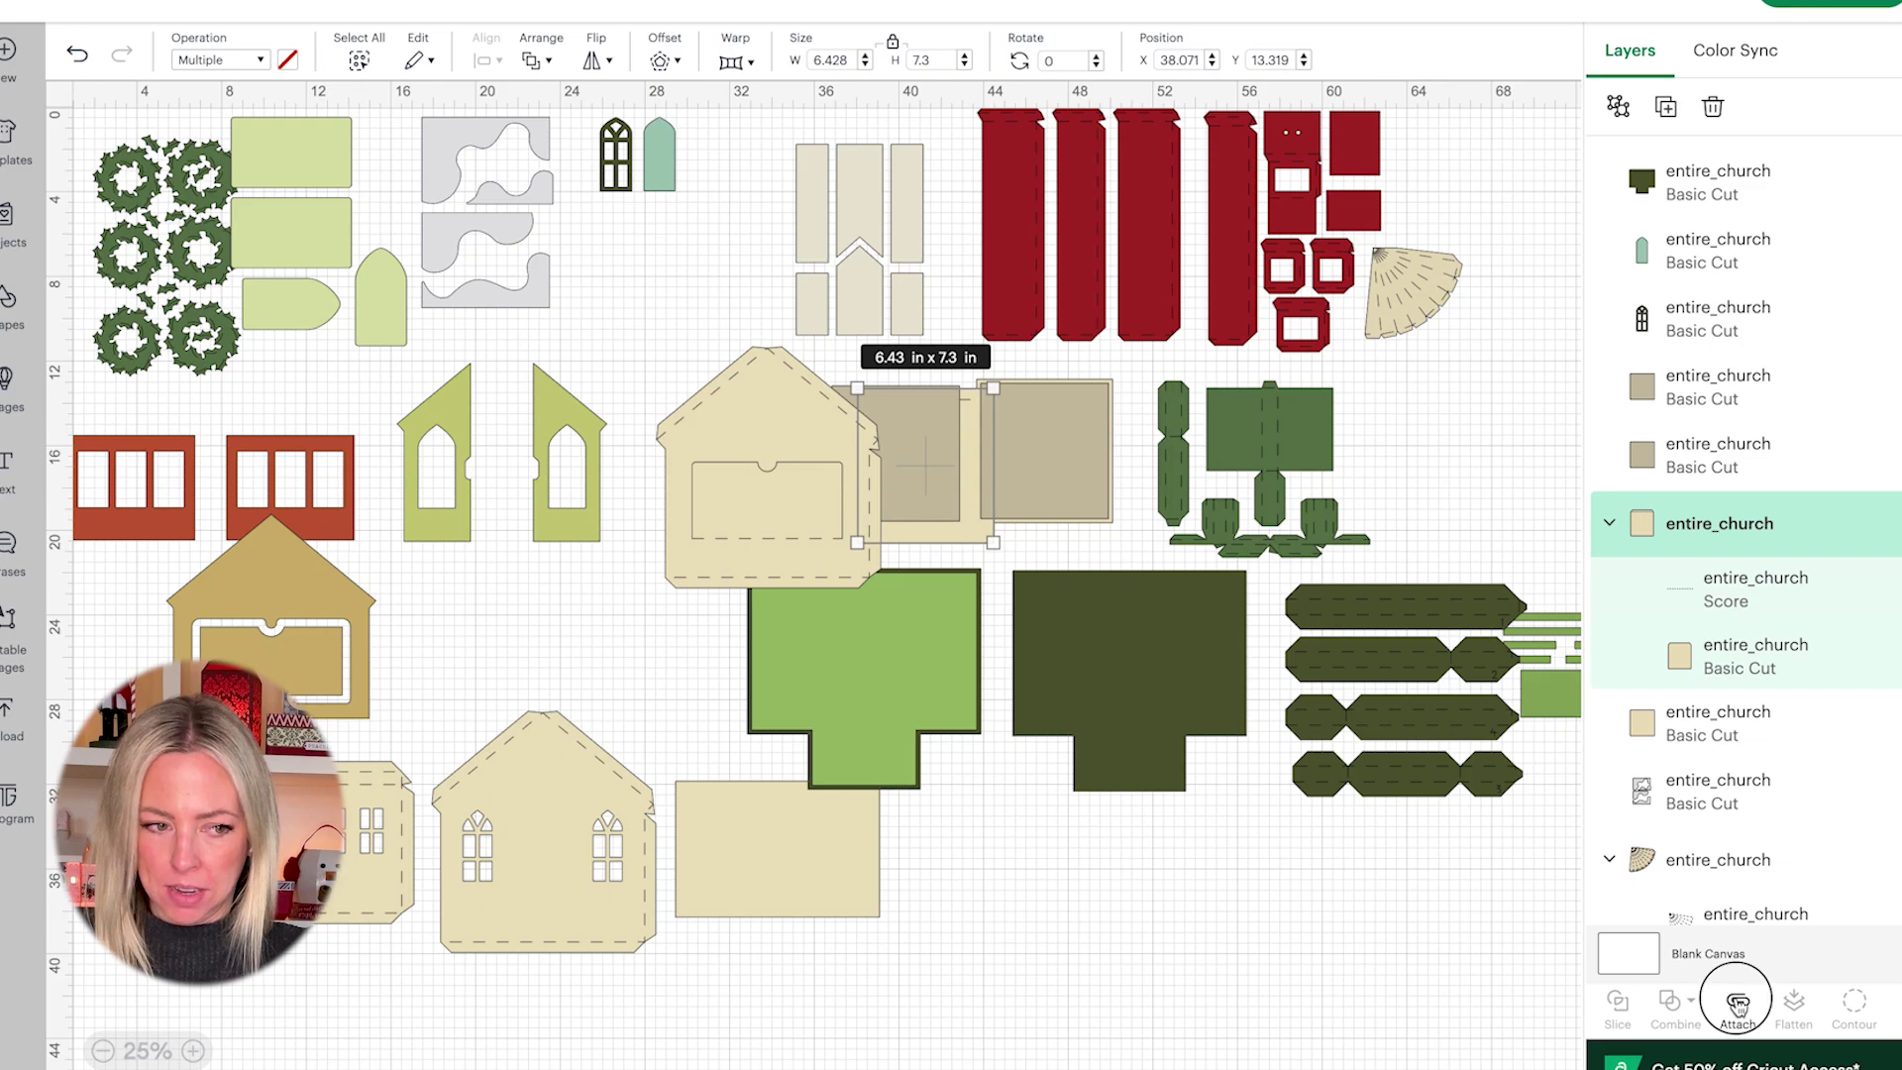
{"action": "left_click", "coordinate": [1736, 1004]}
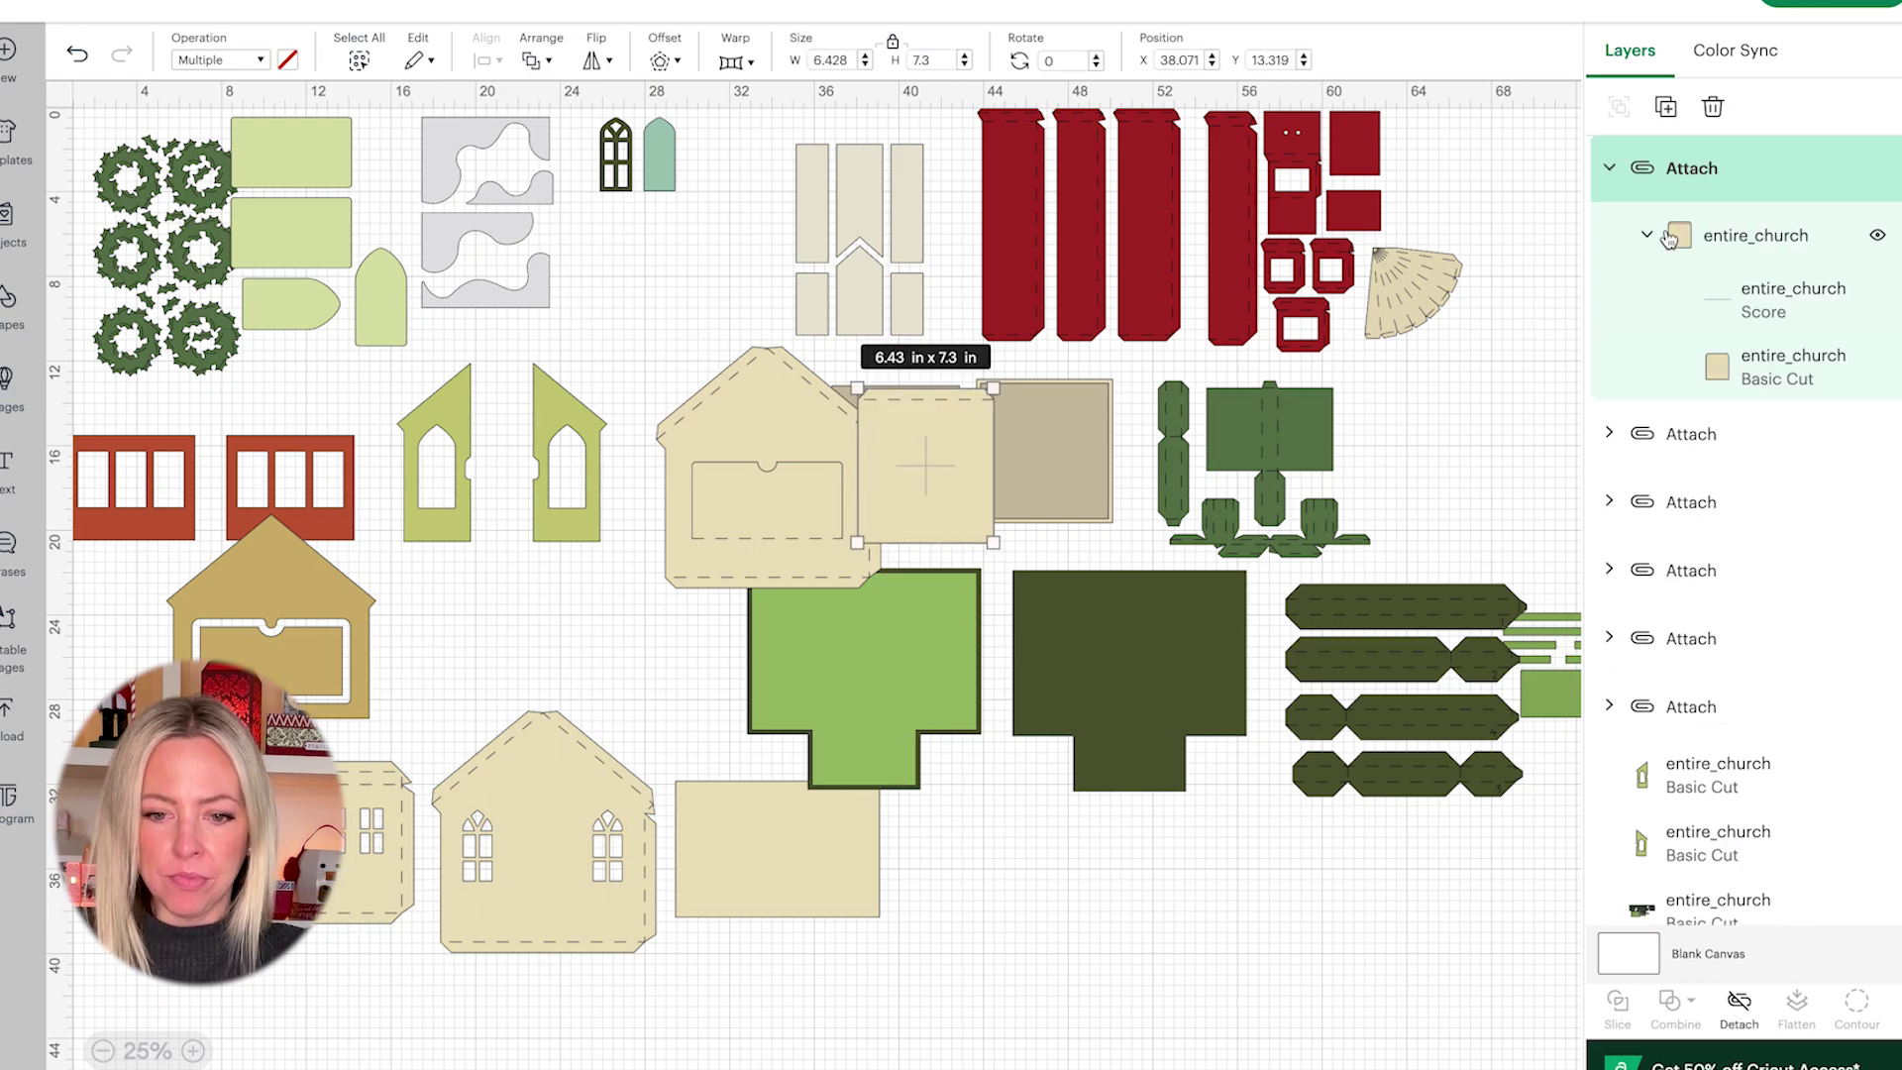
{"action": "left_click", "coordinate": [1611, 174]}
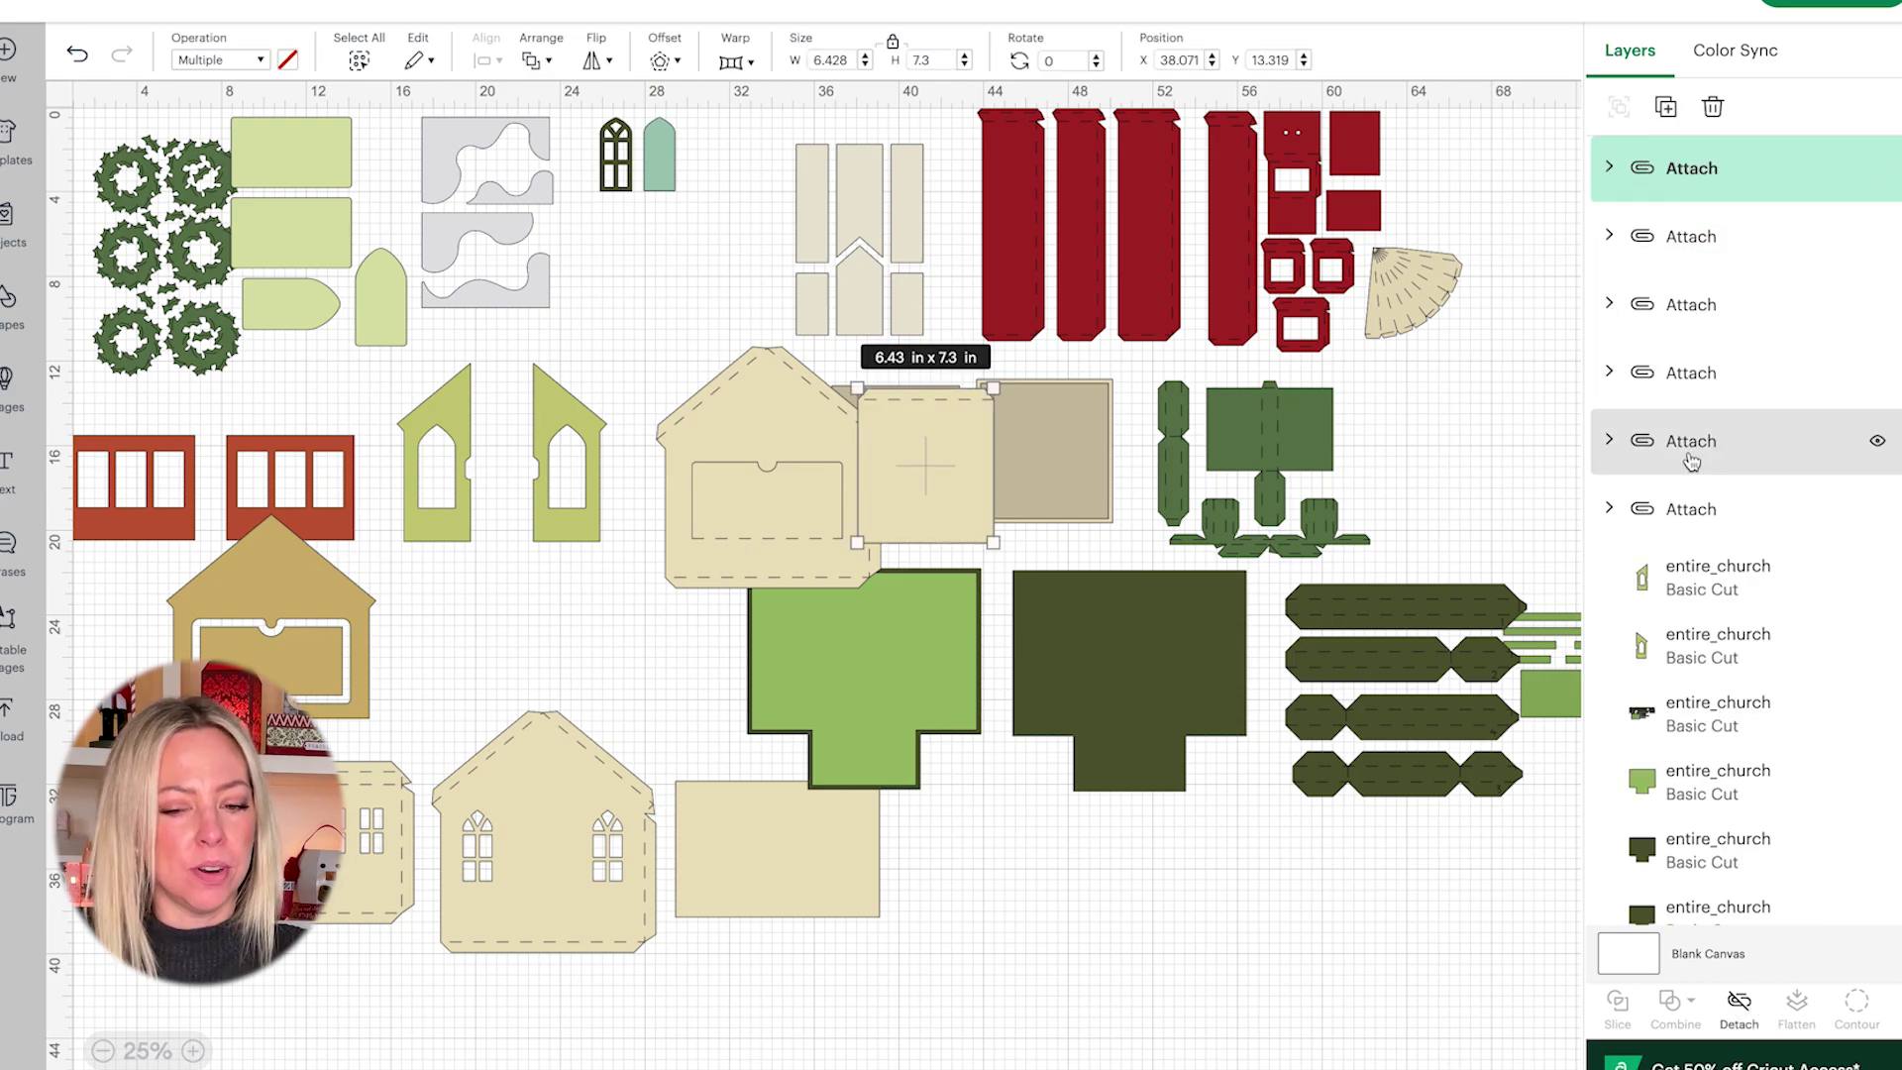
{"action": "scroll", "coordinate": [1689, 466], "scroll_direction": "down", "scroll_amount": 10}
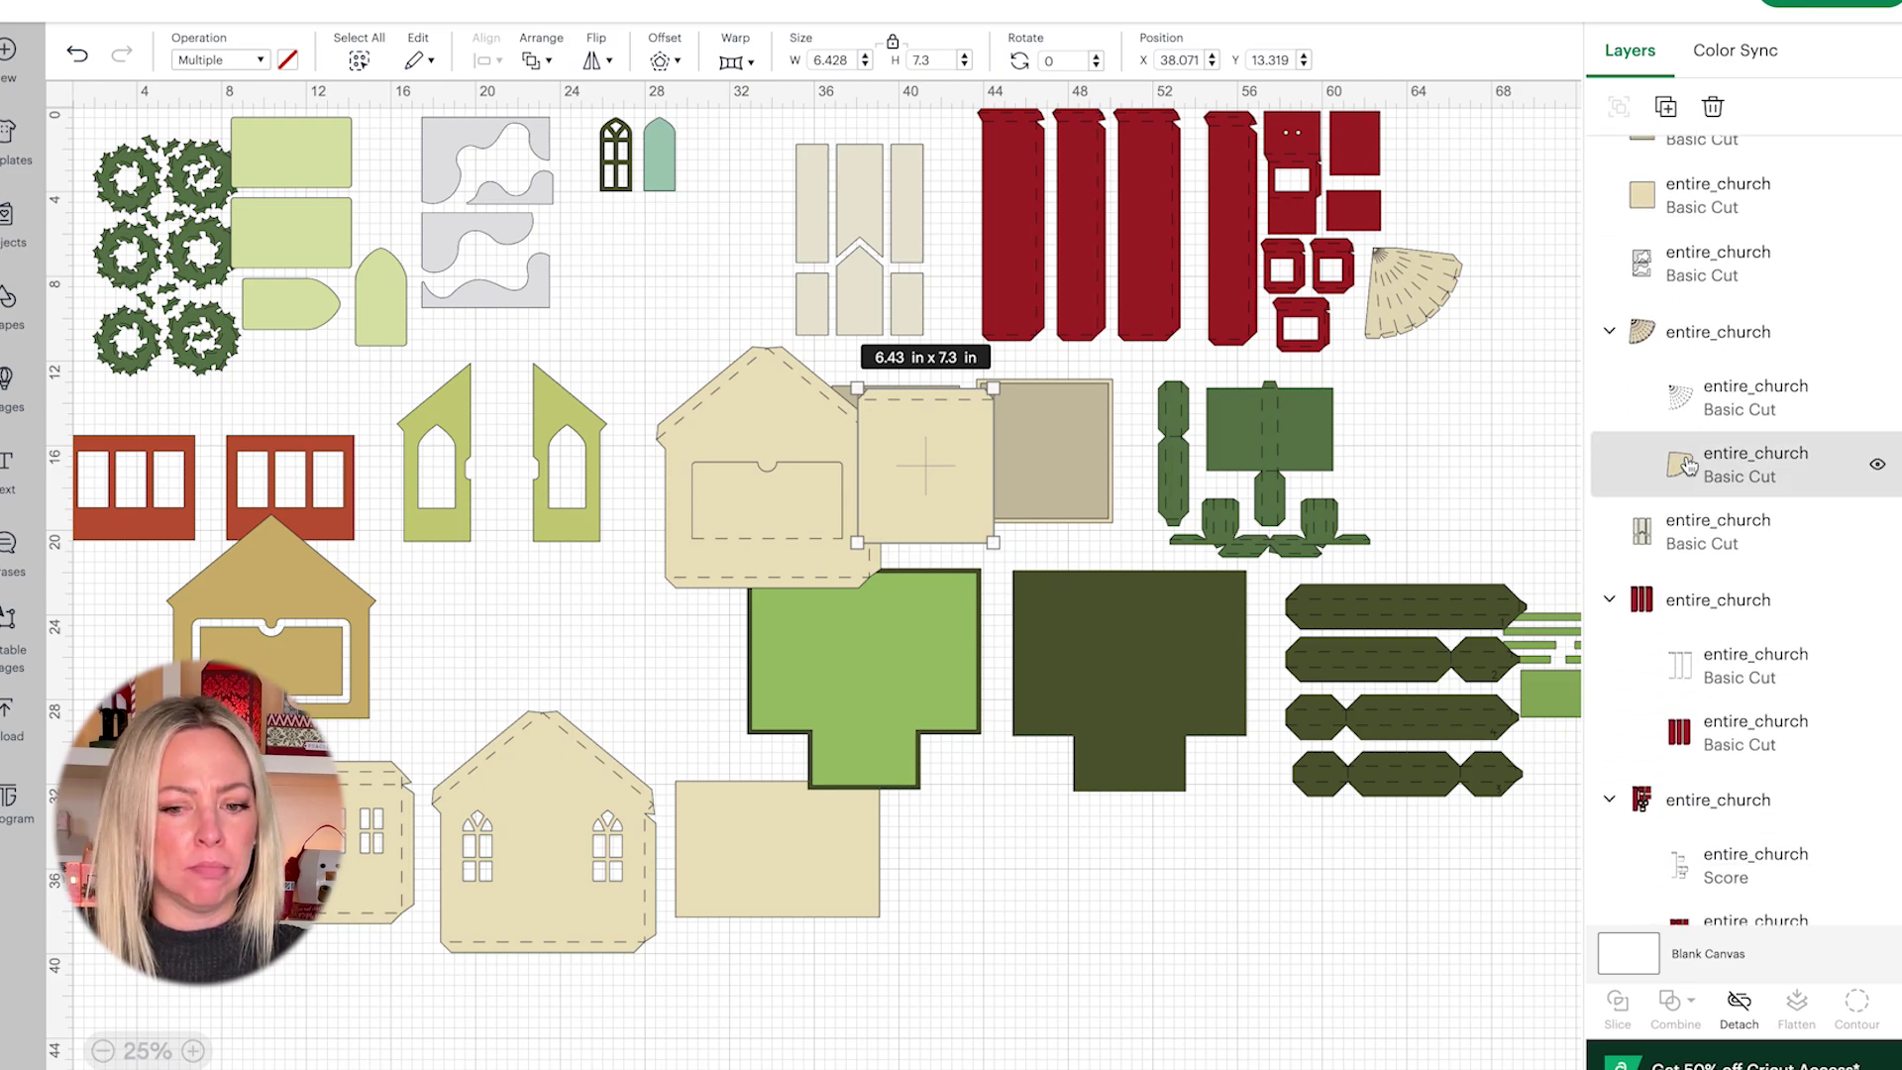
Step: Switch the fan piece's fold-line layer from Basic Cut to Score
{"action": "left_click", "coordinate": [1754, 399]}
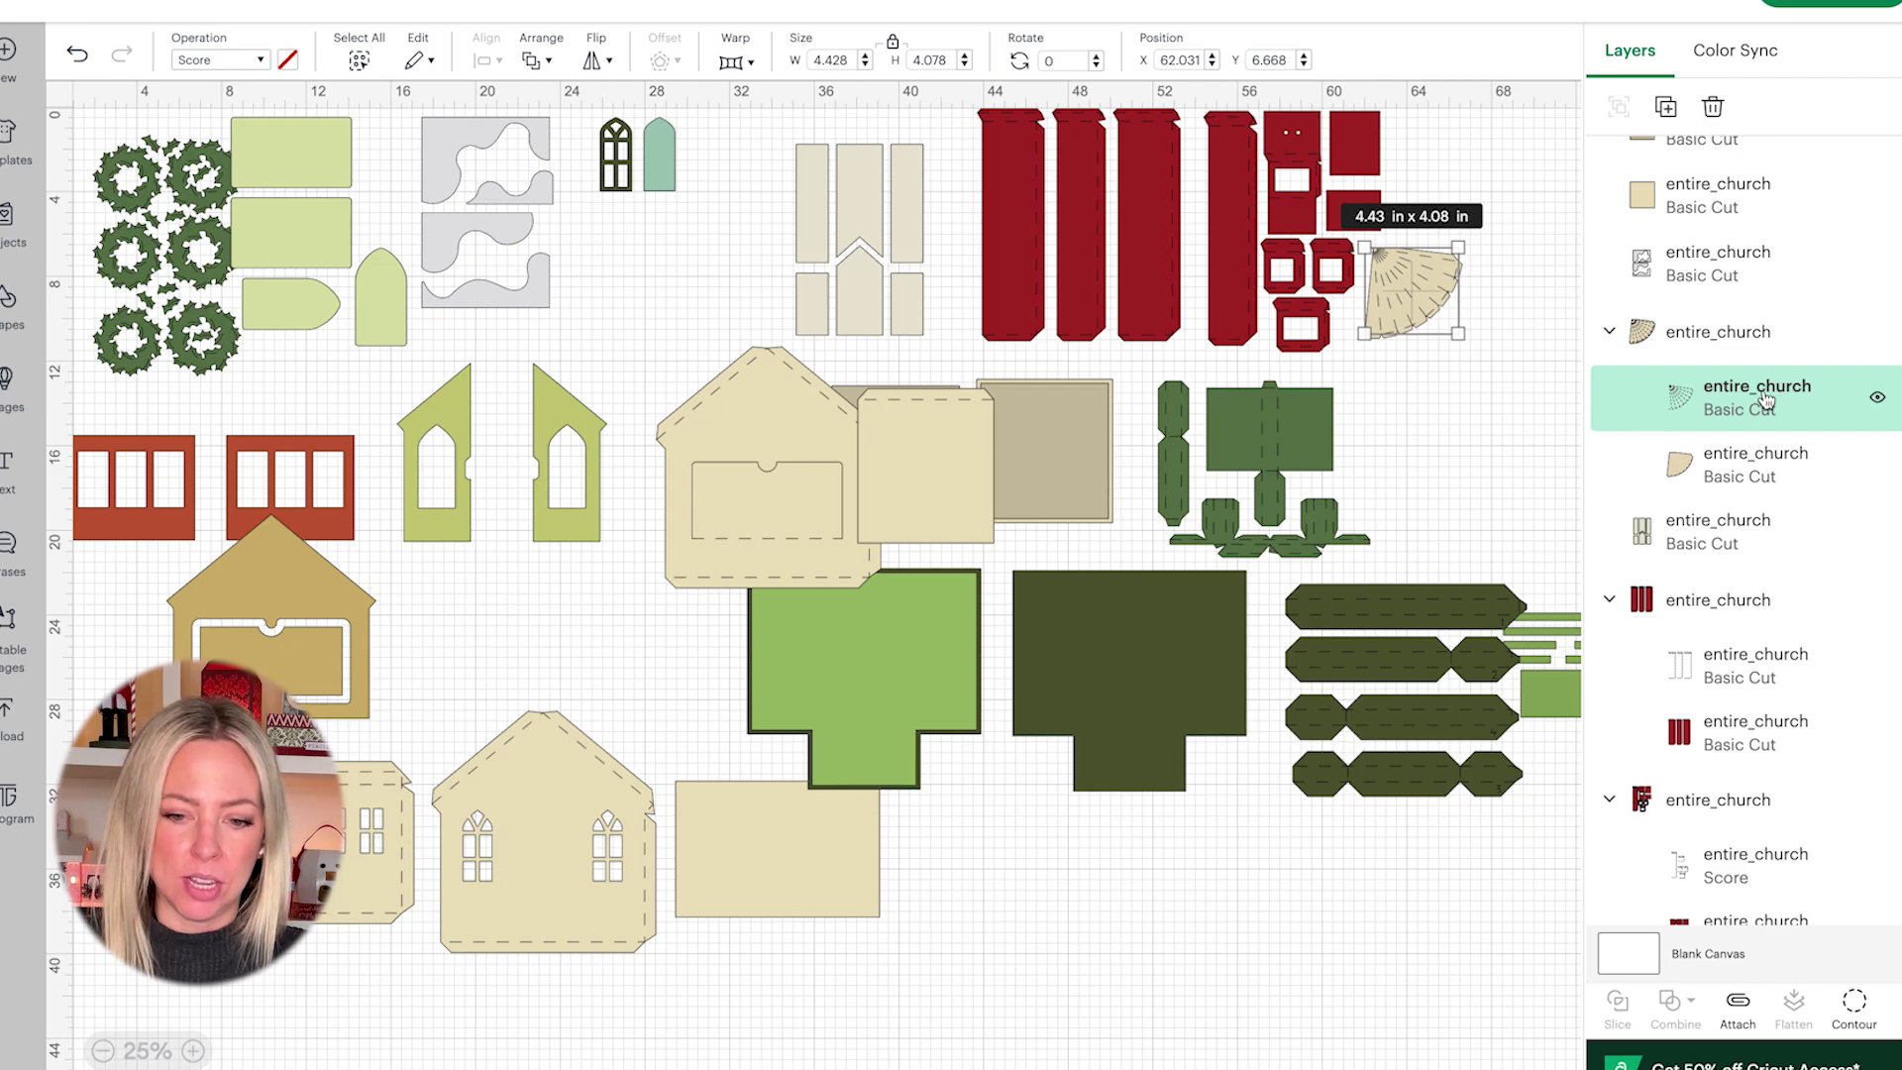
{"action": "key", "text": "ctrl+z"}
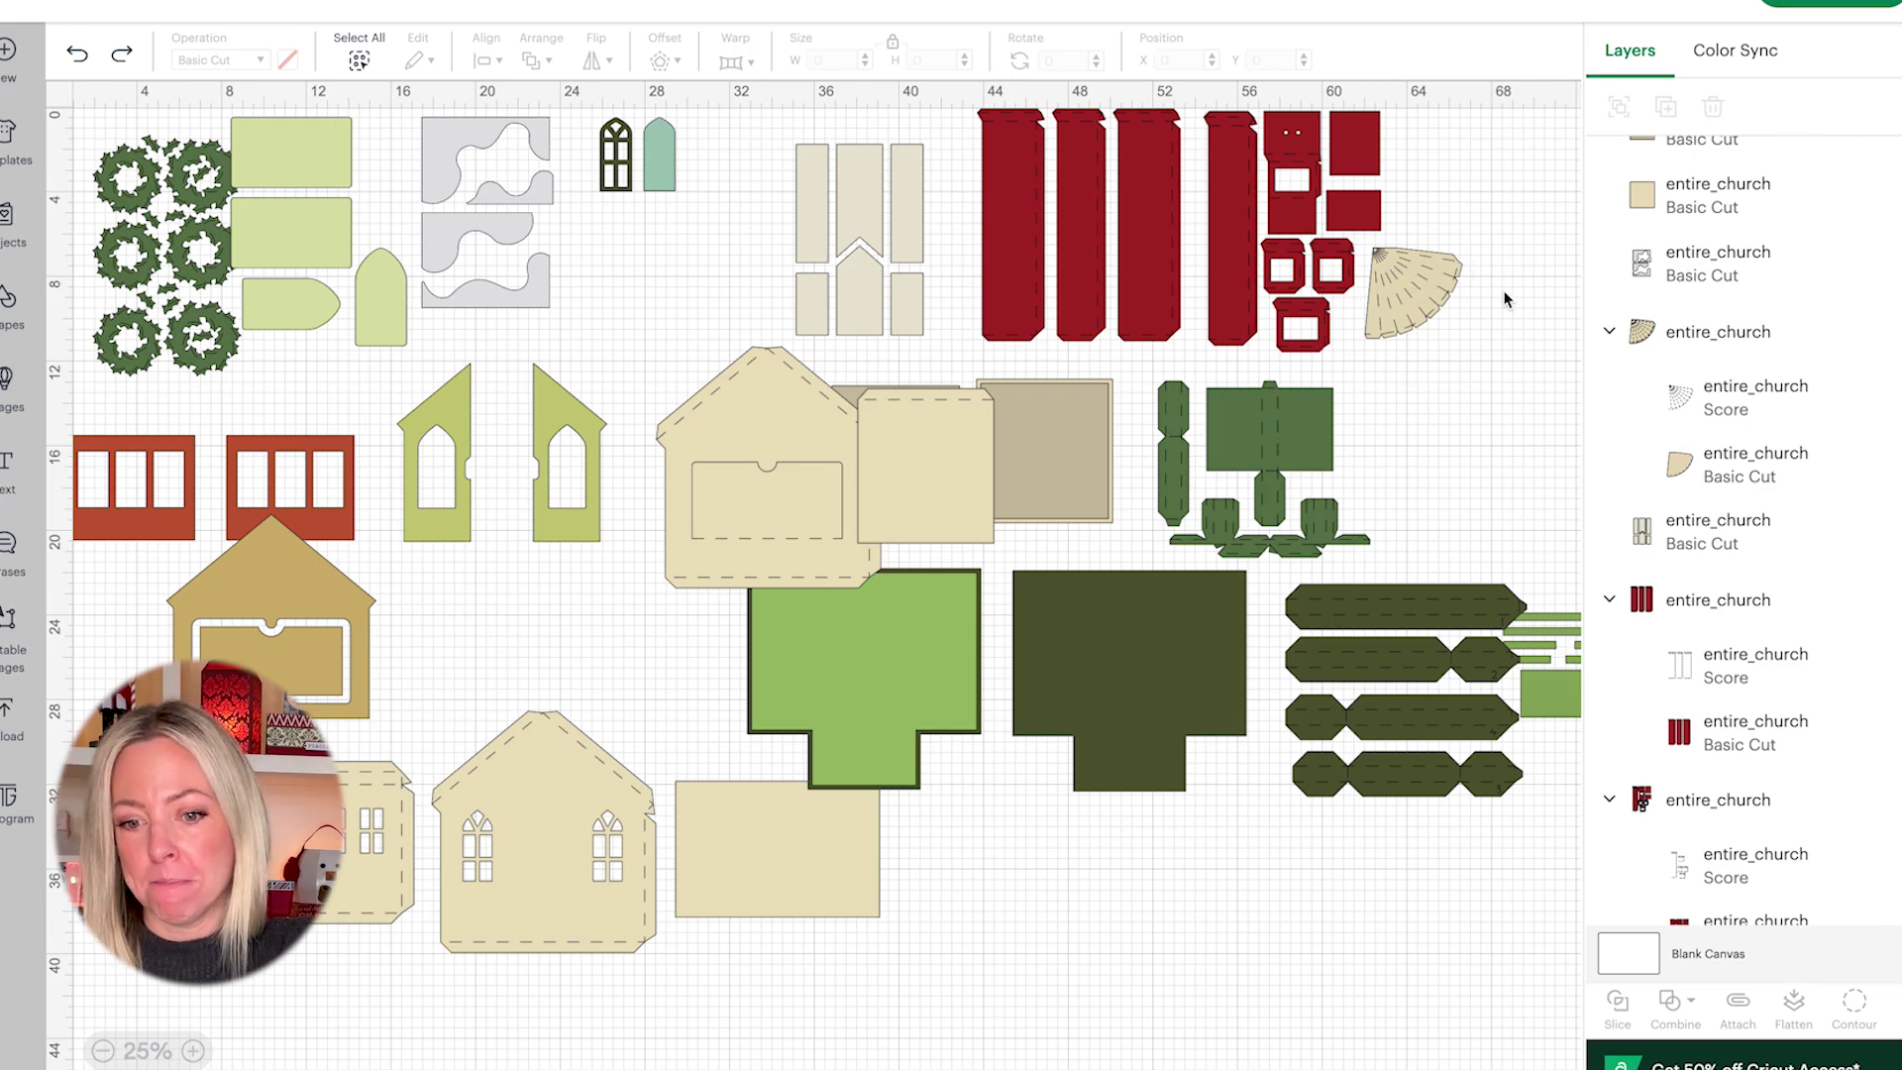
Step: Attach the fan's score lines to its cut piece and collapse the attached groups in Layers
{"action": "left_click", "coordinate": [1719, 352]}
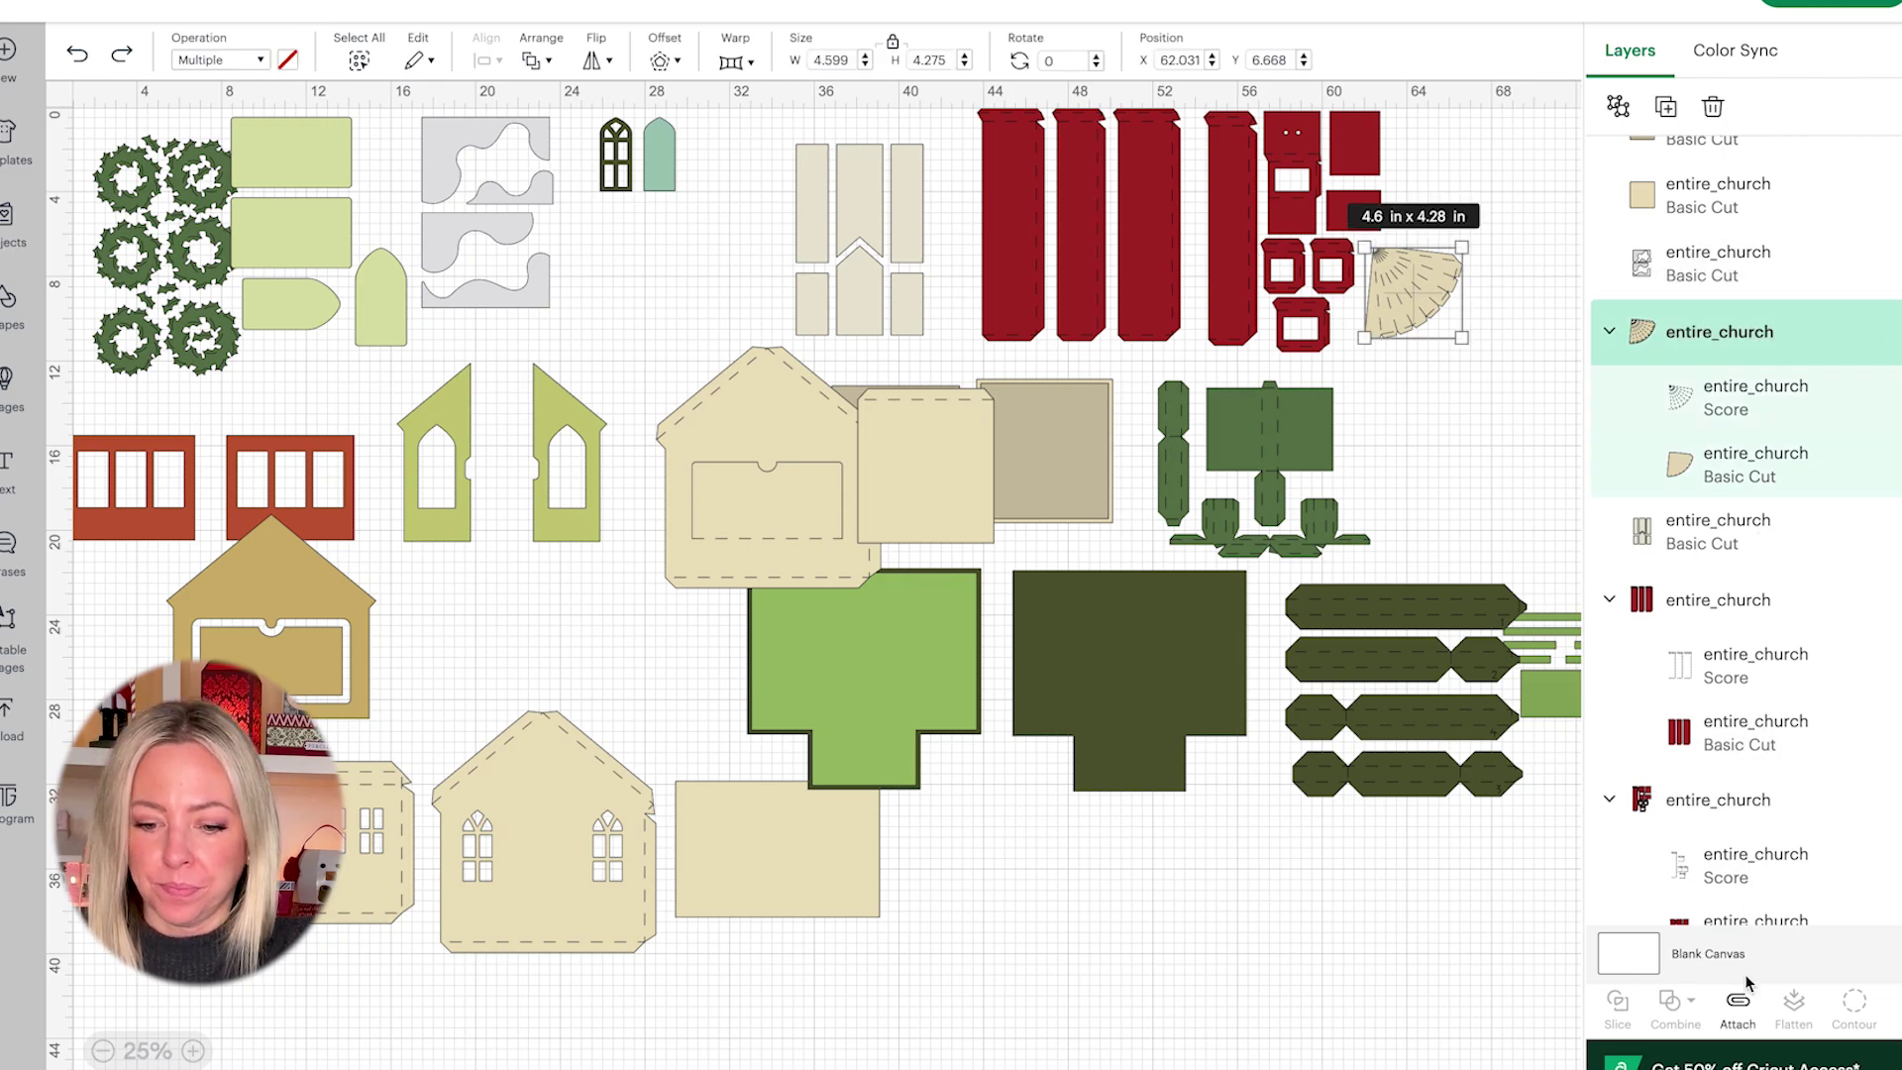
{"action": "left_click", "coordinate": [1737, 1005]}
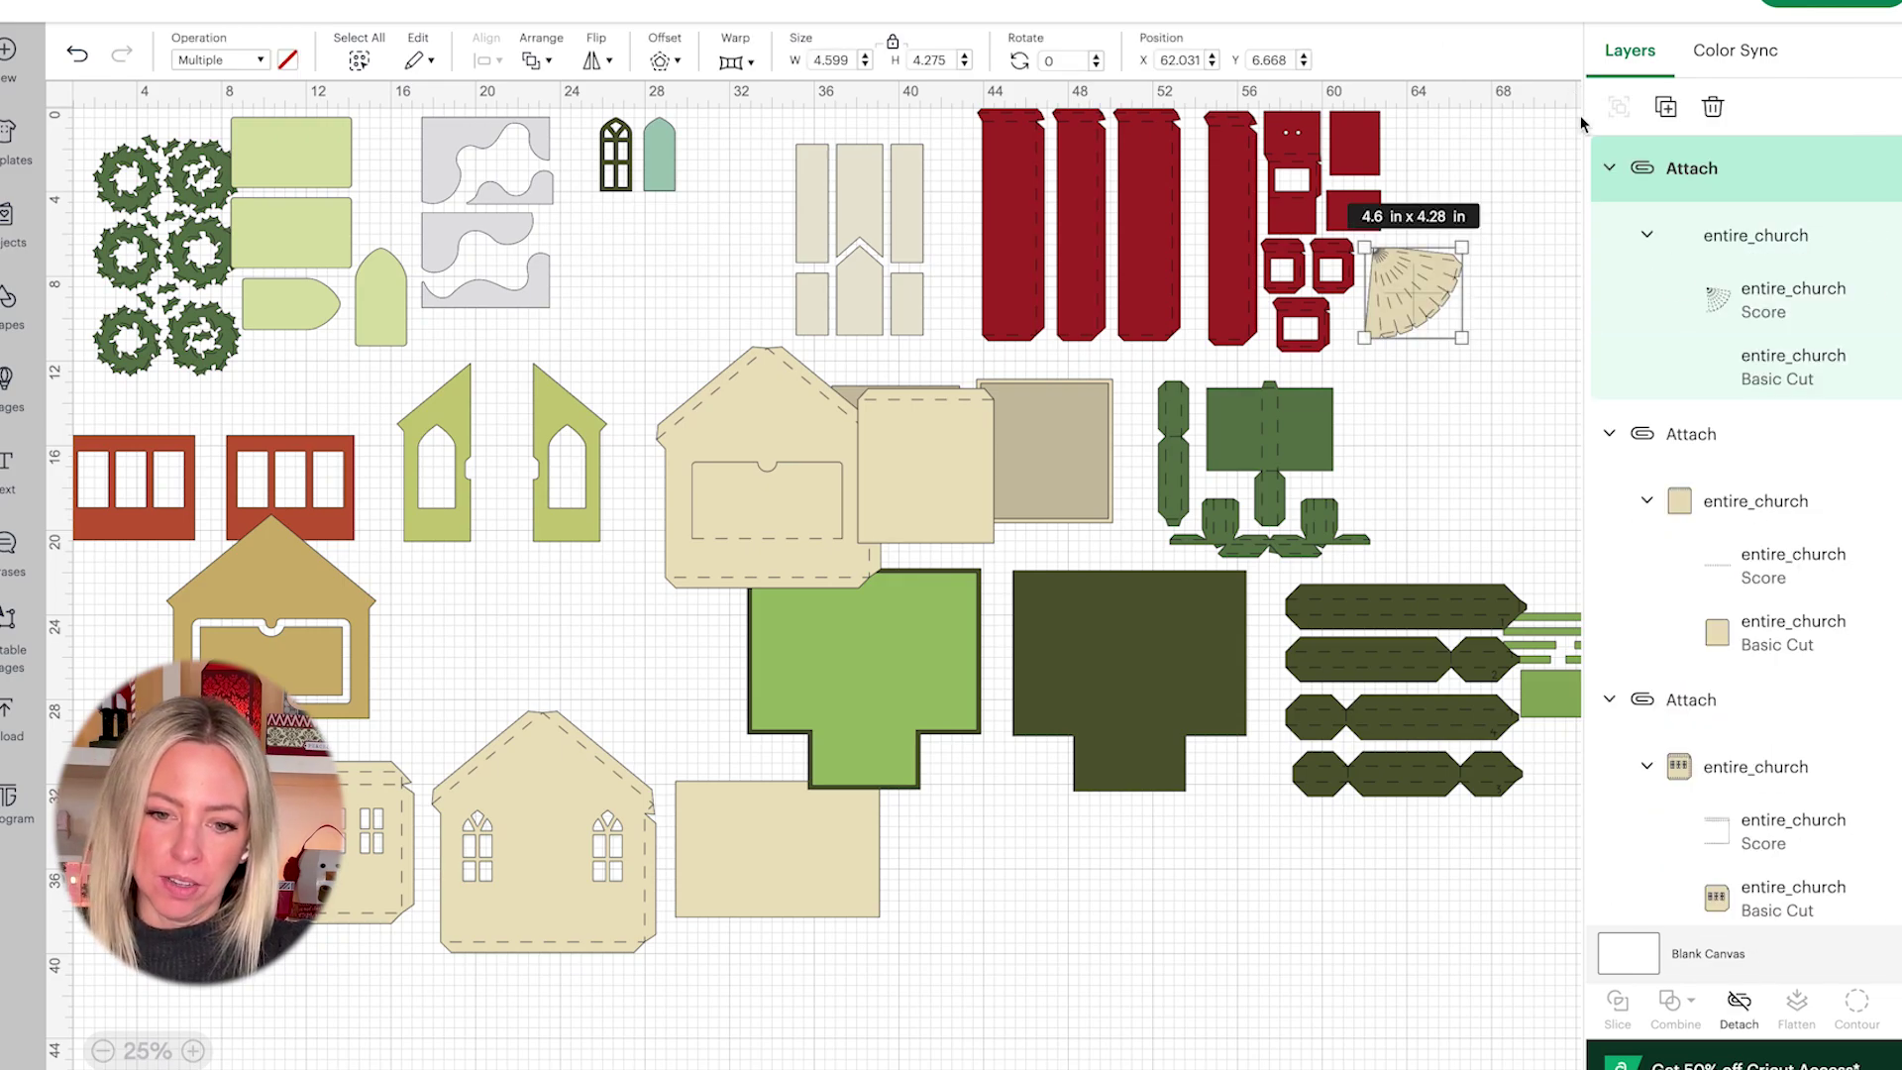
{"action": "left_click", "coordinate": [1610, 168]}
{"action": "left_click", "coordinate": [1610, 235]}
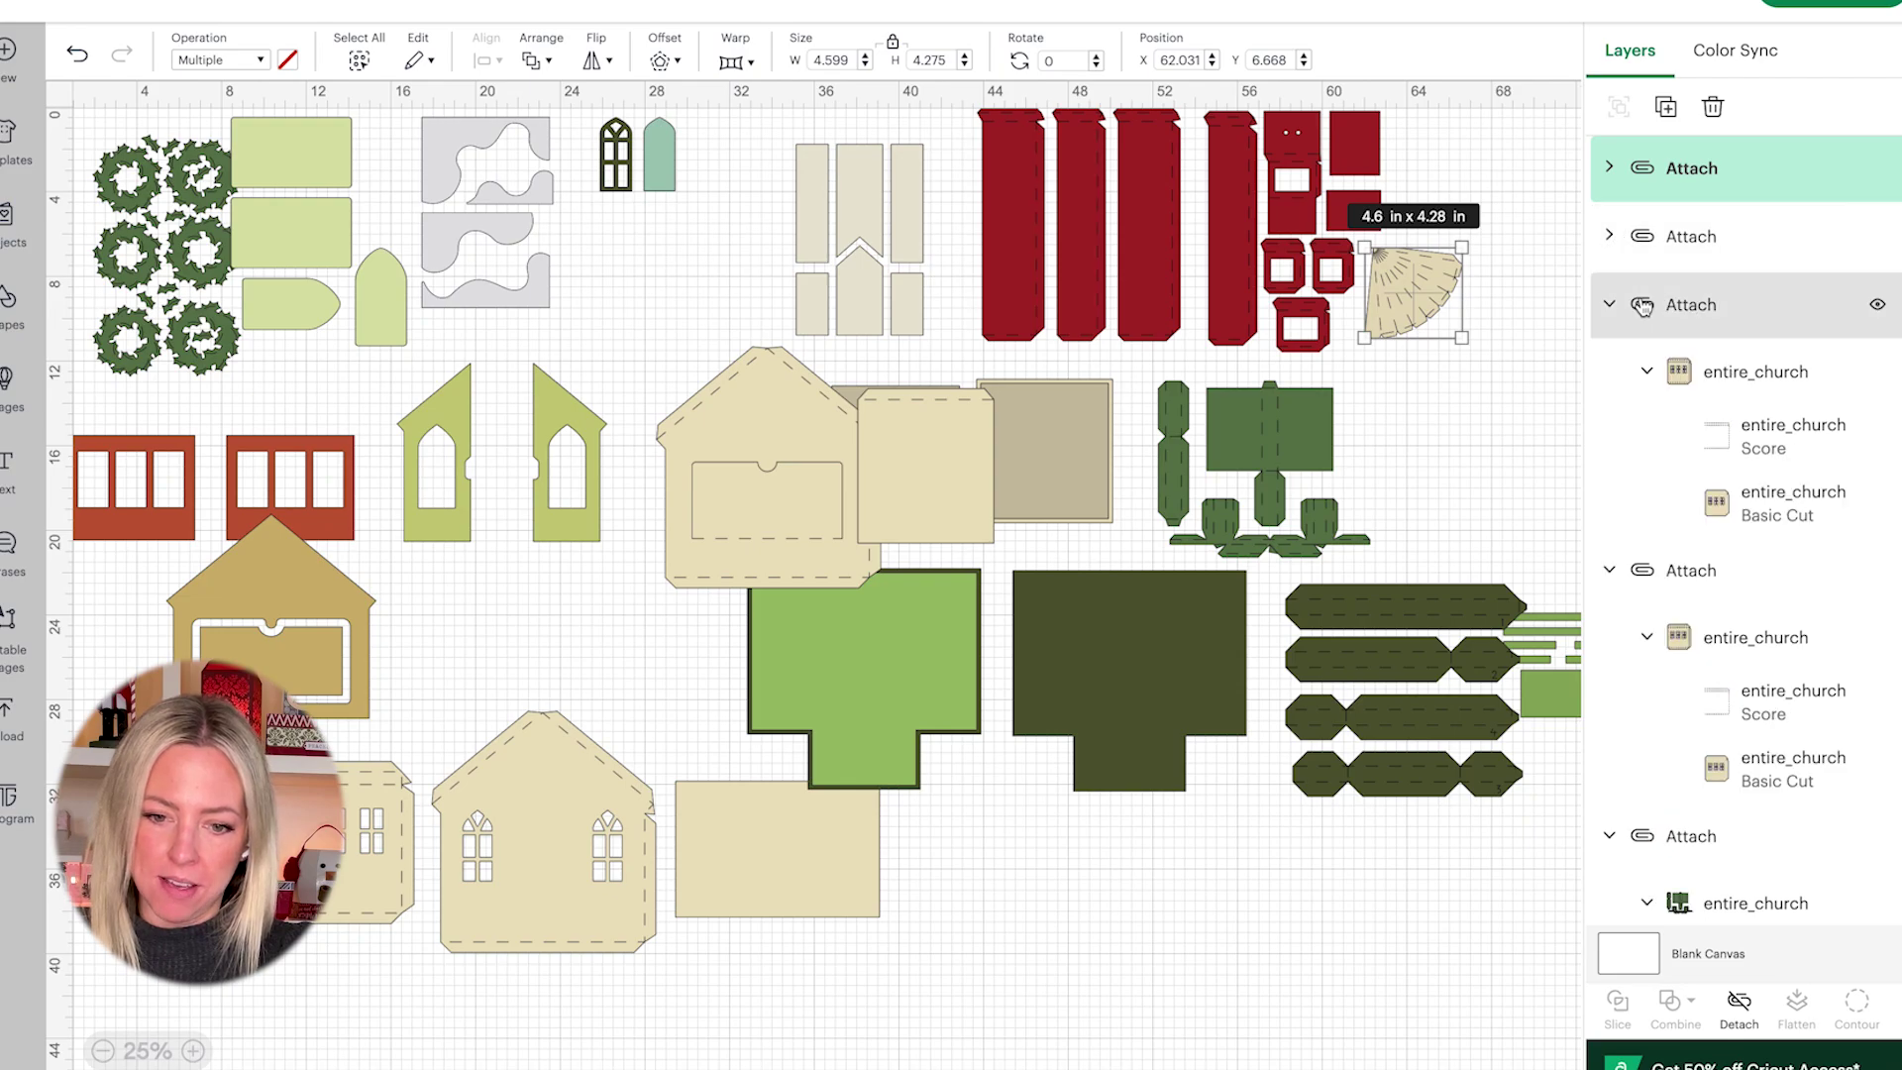
{"action": "left_click", "coordinate": [1610, 304]}
{"action": "left_click", "coordinate": [1610, 373]}
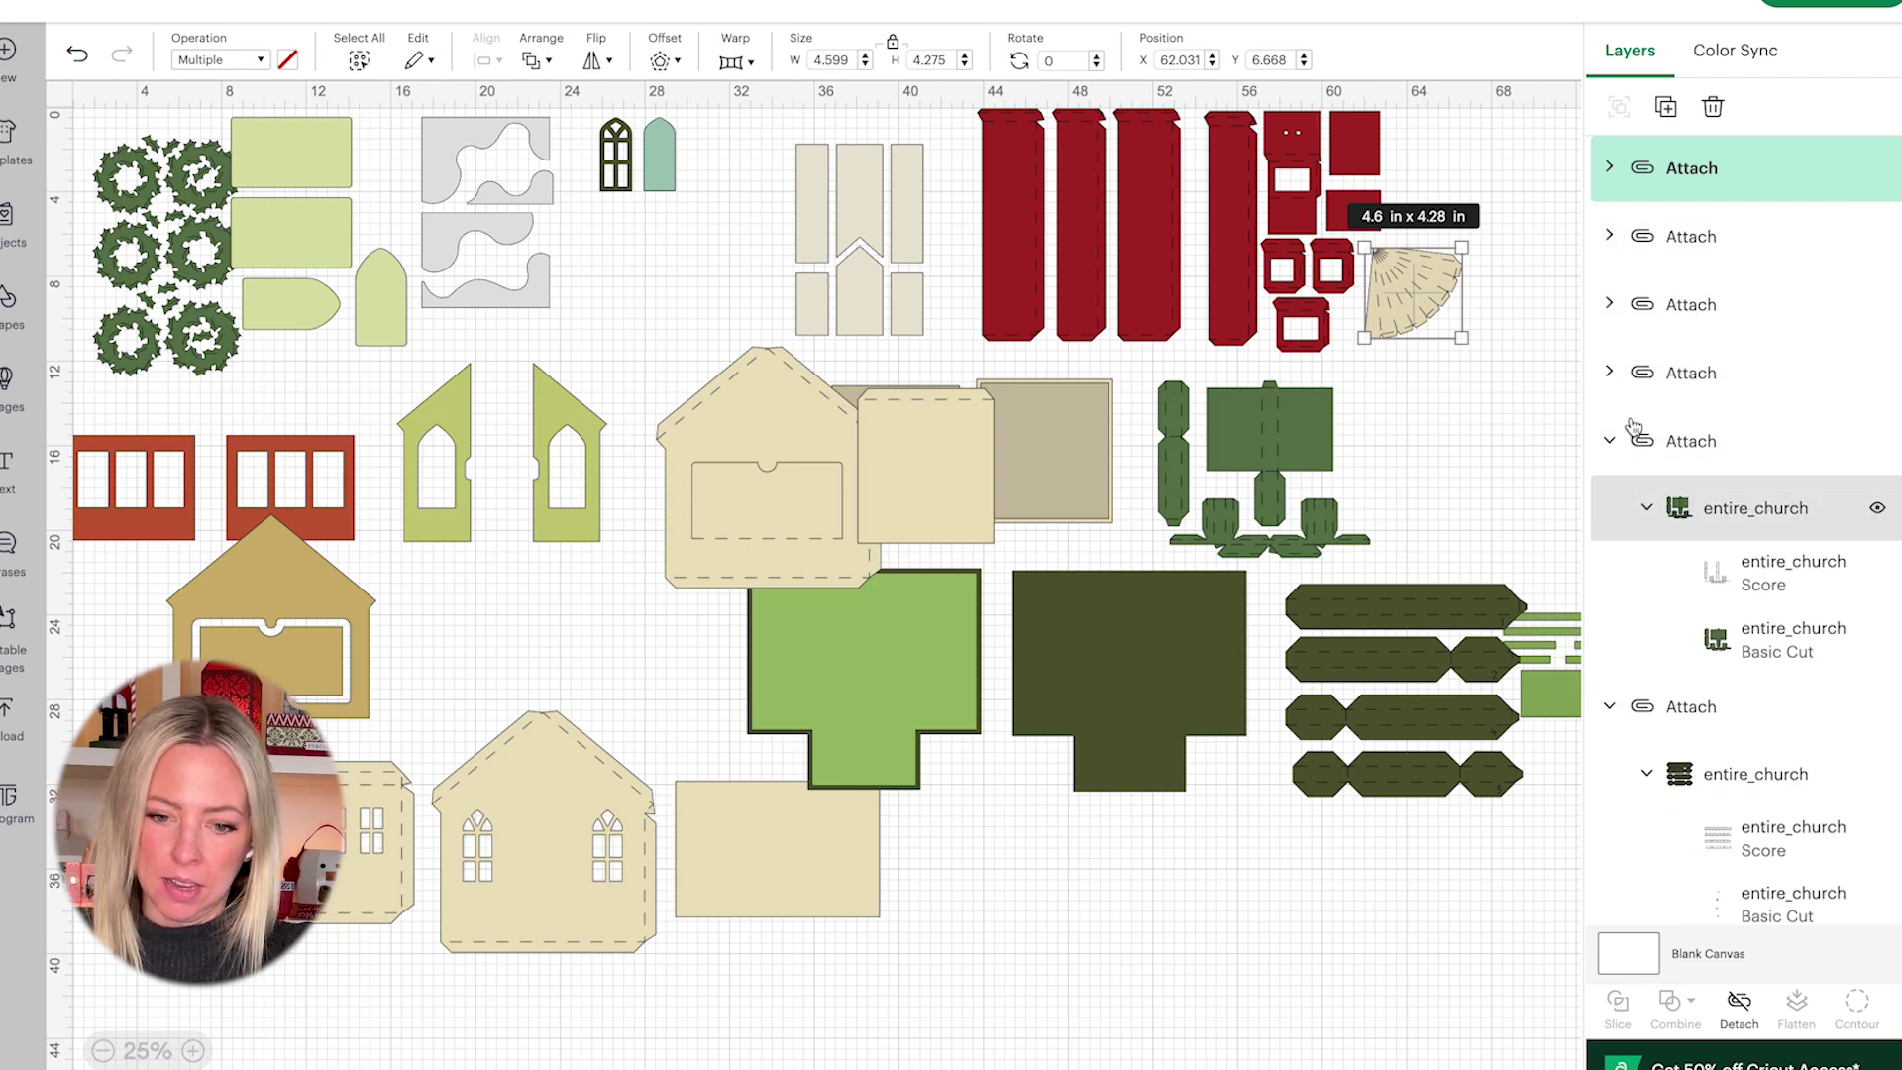
{"action": "left_click", "coordinate": [1632, 442]}
{"action": "left_click", "coordinate": [1610, 509]}
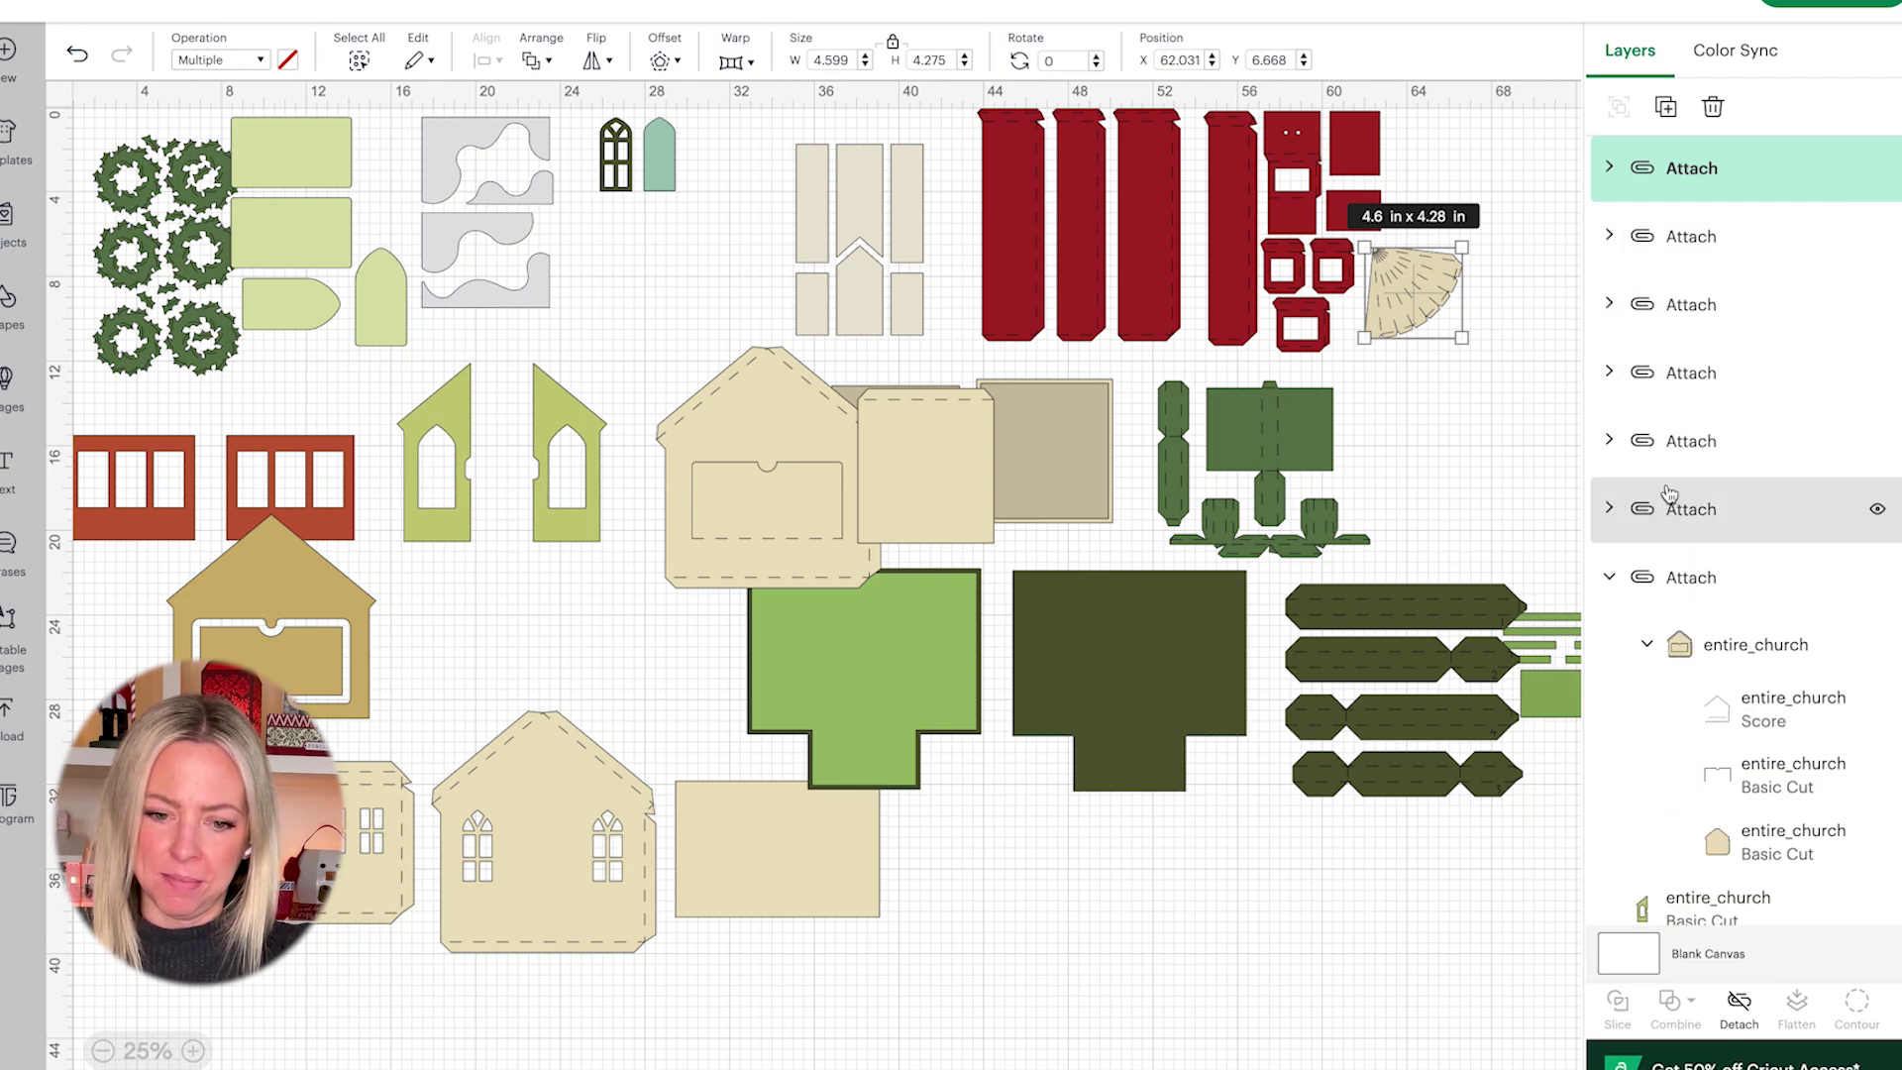
Step: Collapse the remaining expanded group, then attach the three red wall pieces' score lines
{"action": "scroll", "coordinate": [1624, 298], "scroll_direction": "down", "scroll_amount": 4}
{"action": "left_click", "coordinate": [1617, 194]}
{"action": "scroll", "coordinate": [1621, 194], "scroll_direction": "down", "scroll_amount": 5}
{"action": "scroll", "coordinate": [1621, 198], "scroll_direction": "down", "scroll_amount": 1}
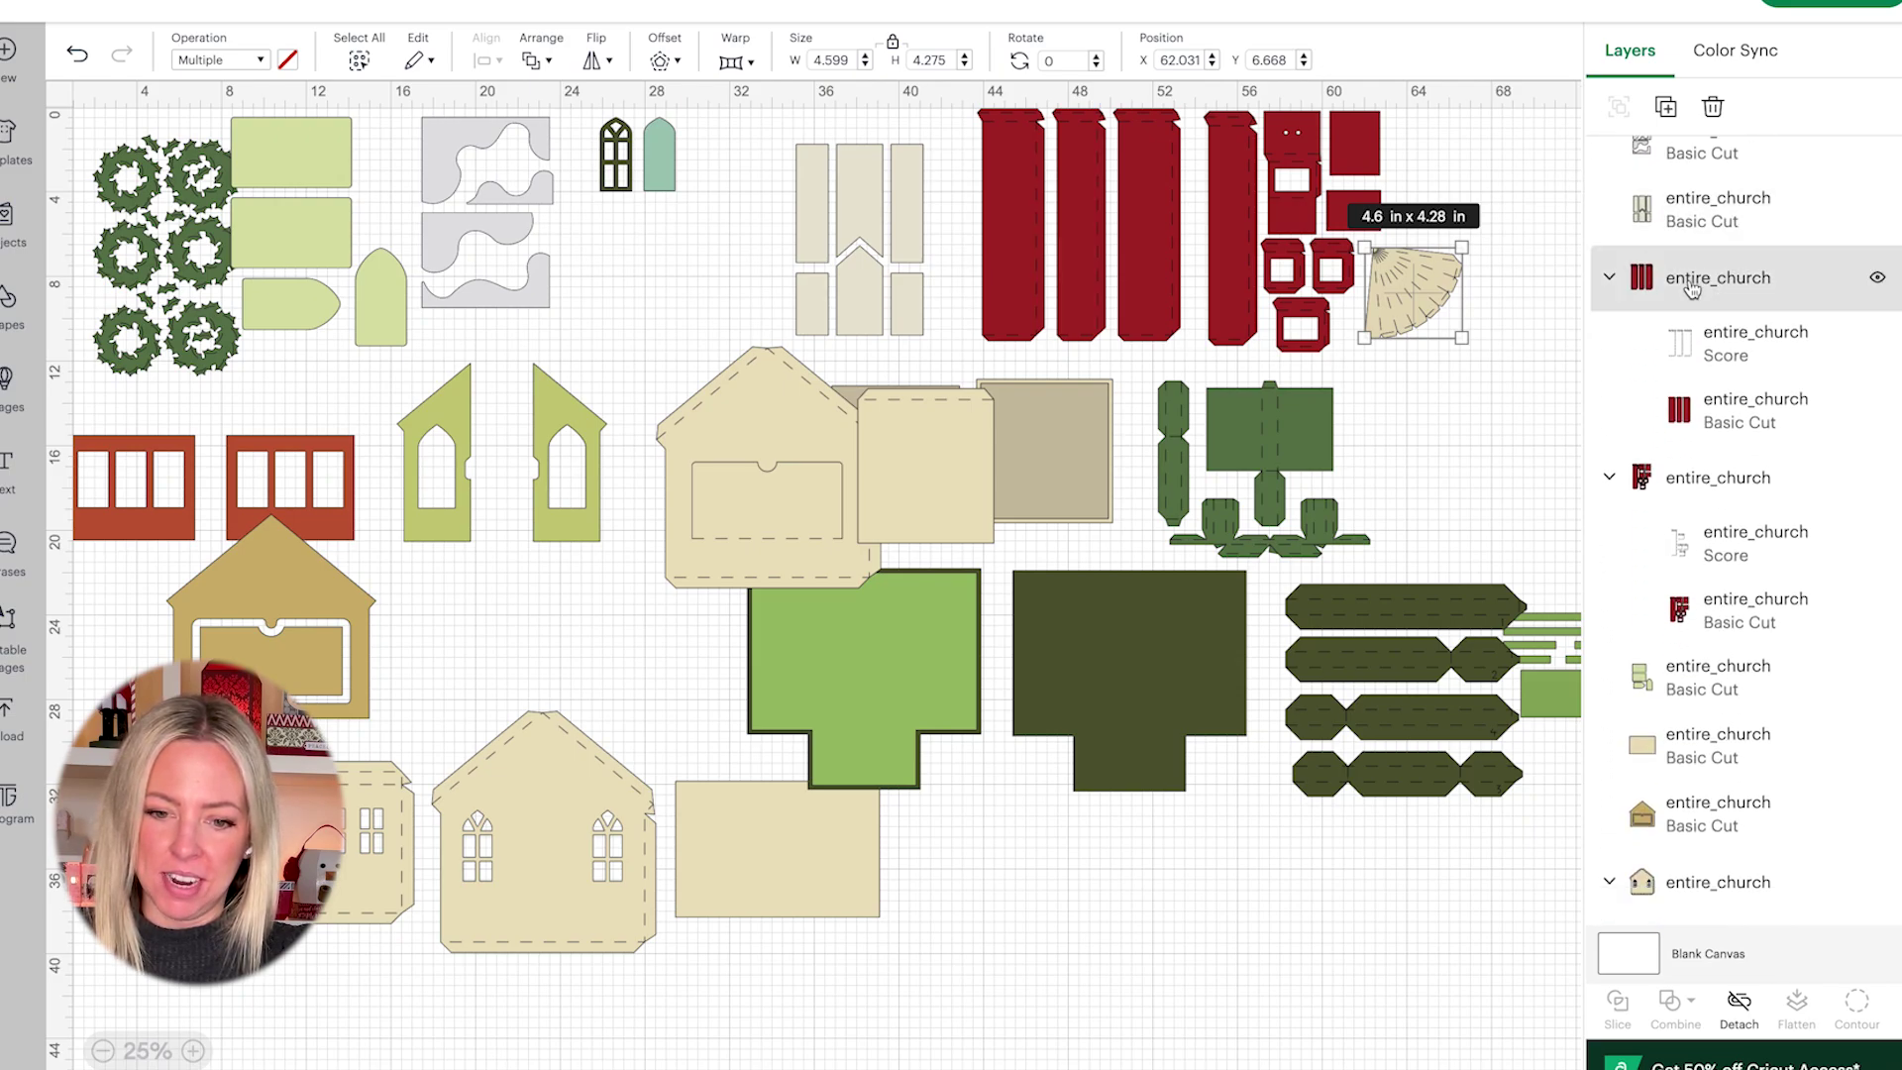
{"action": "left_click", "coordinate": [1696, 285]}
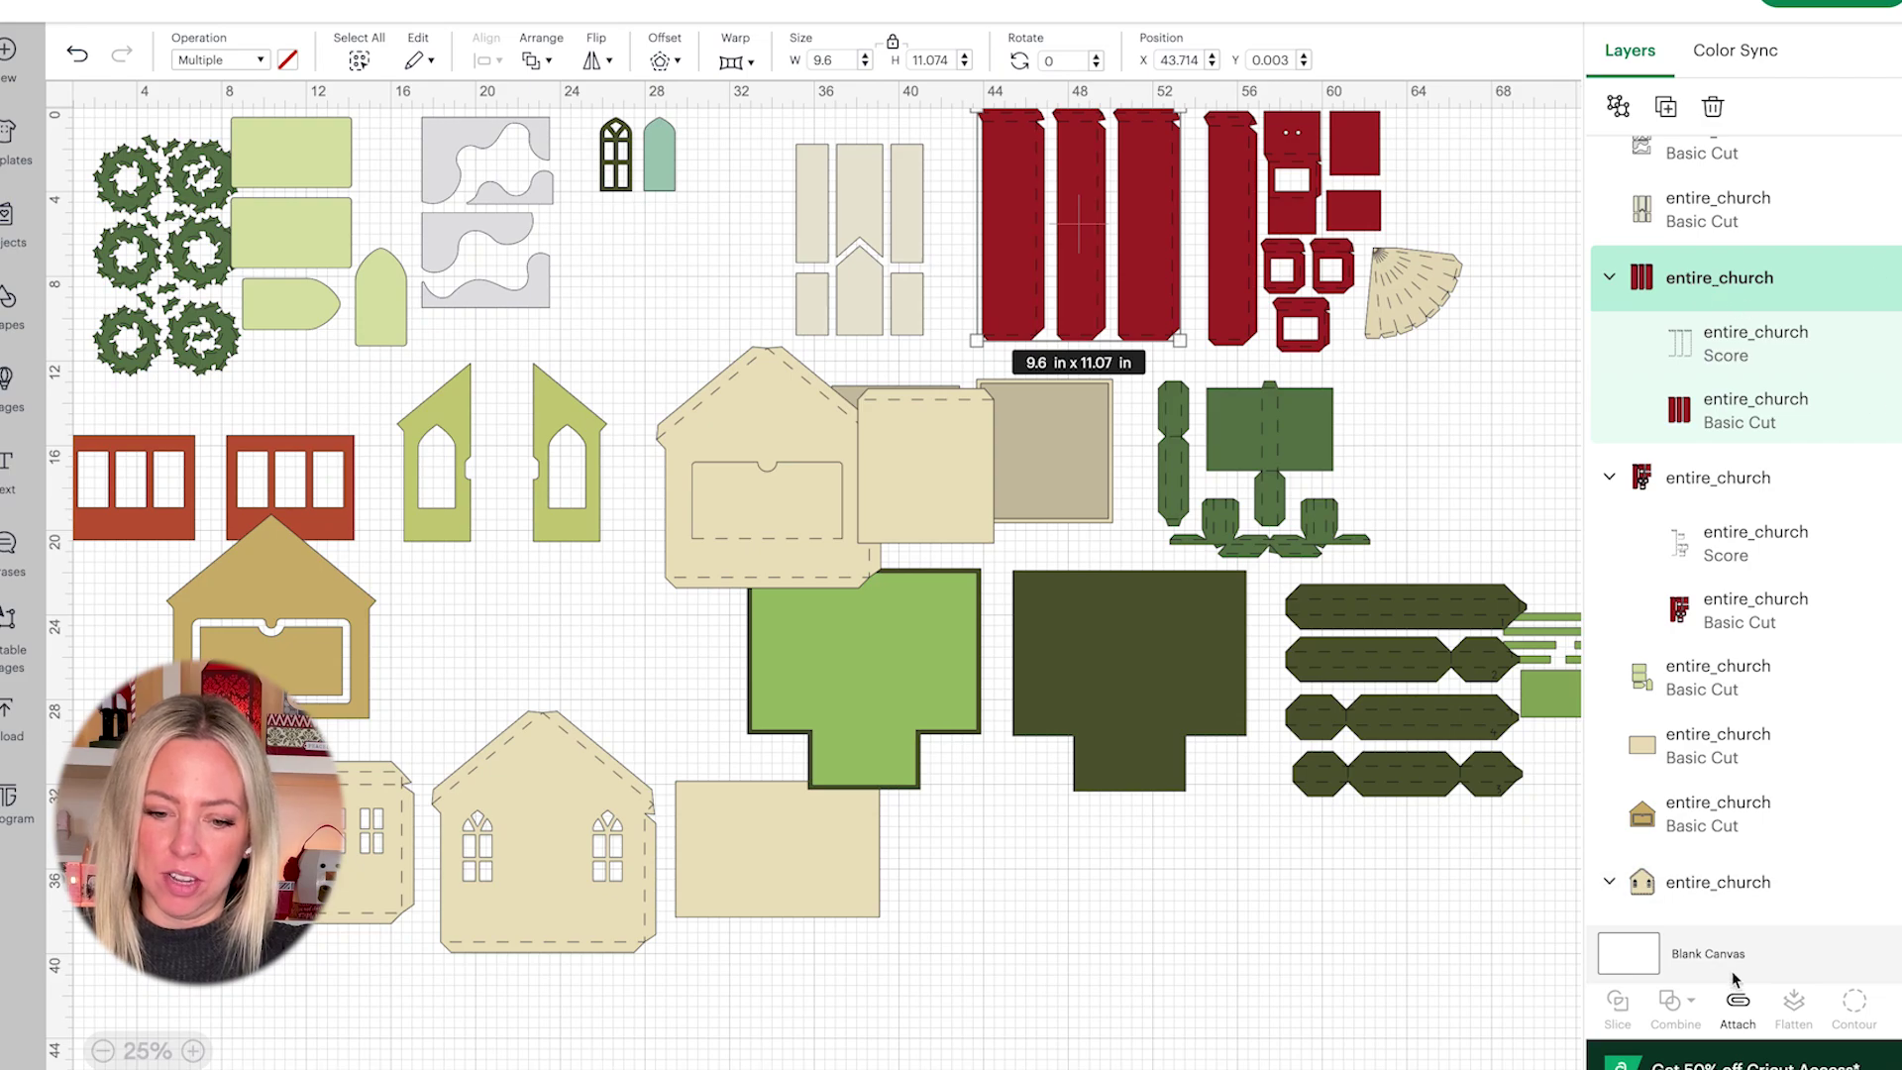
{"action": "left_click", "coordinate": [1737, 1007]}
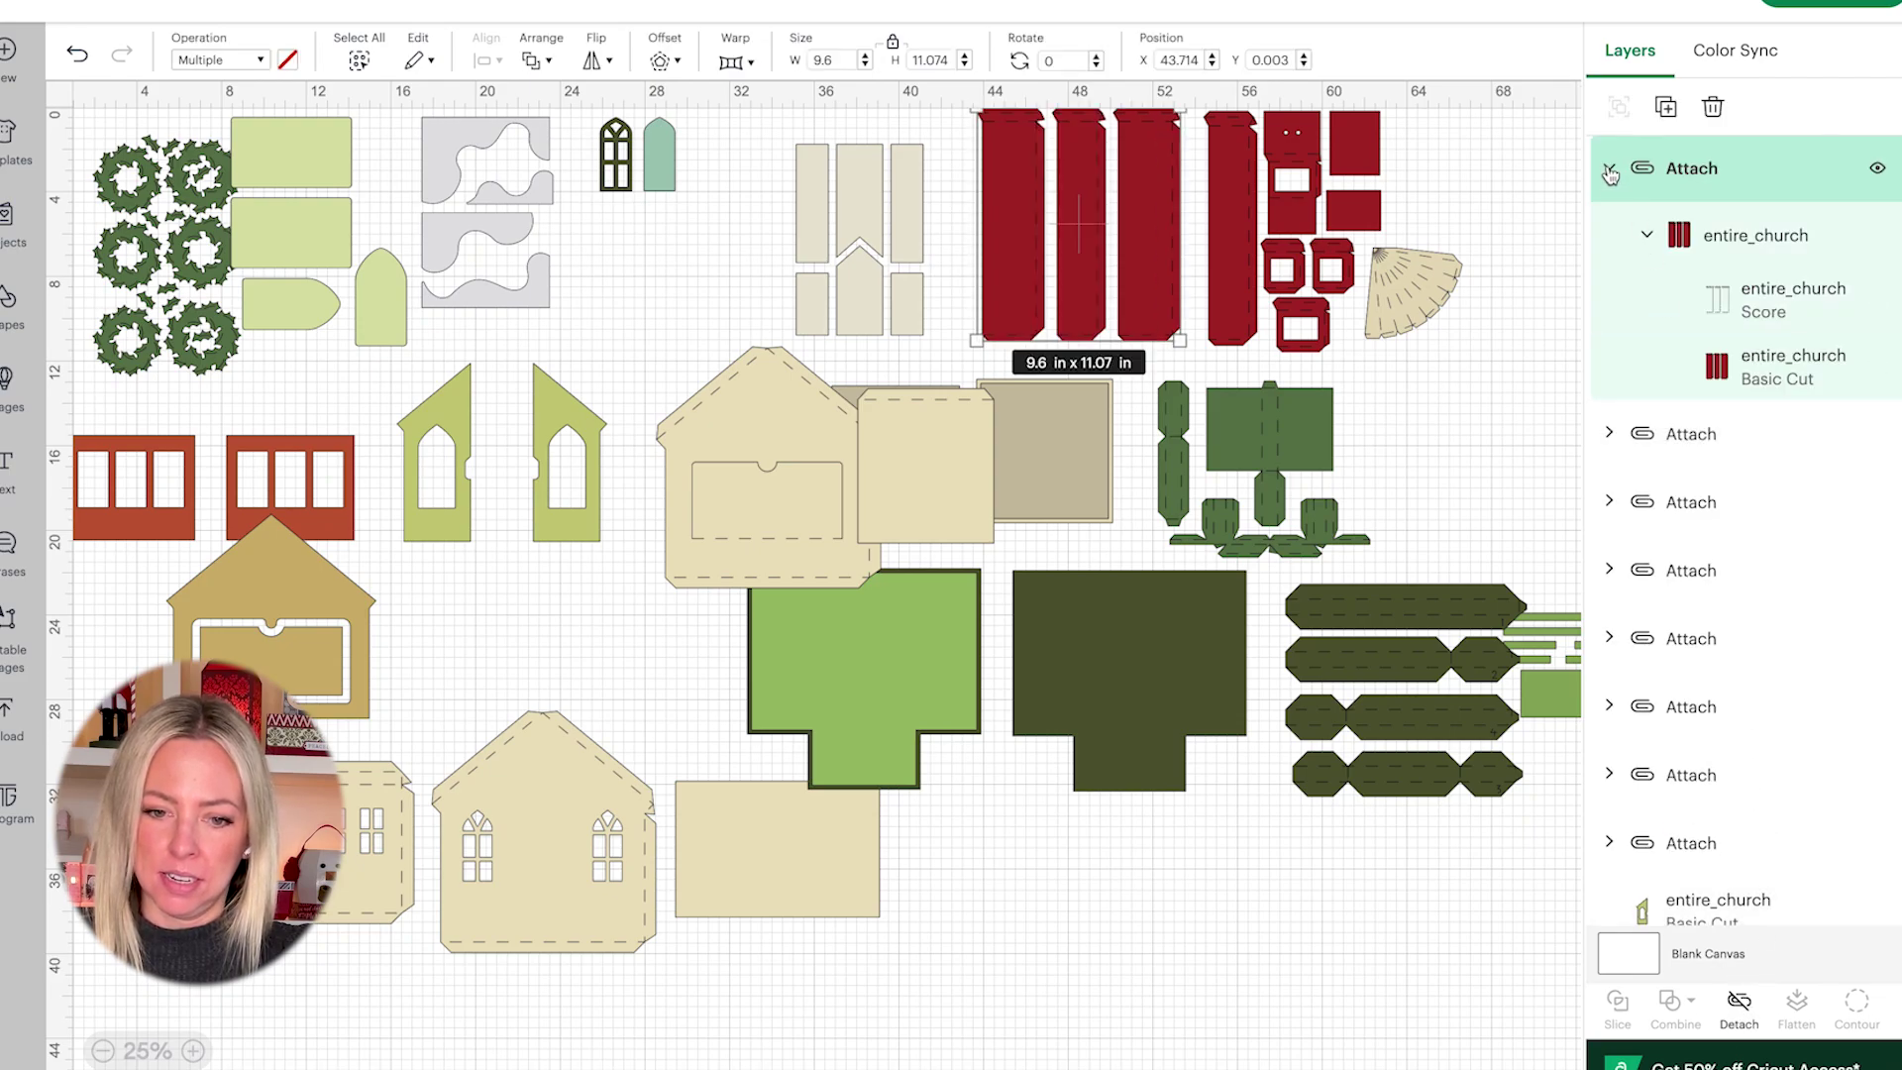
Step: Attach the wreath group's score lines to its cut piece
{"action": "scroll", "coordinate": [1777, 438], "scroll_direction": "down", "scroll_amount": 8}
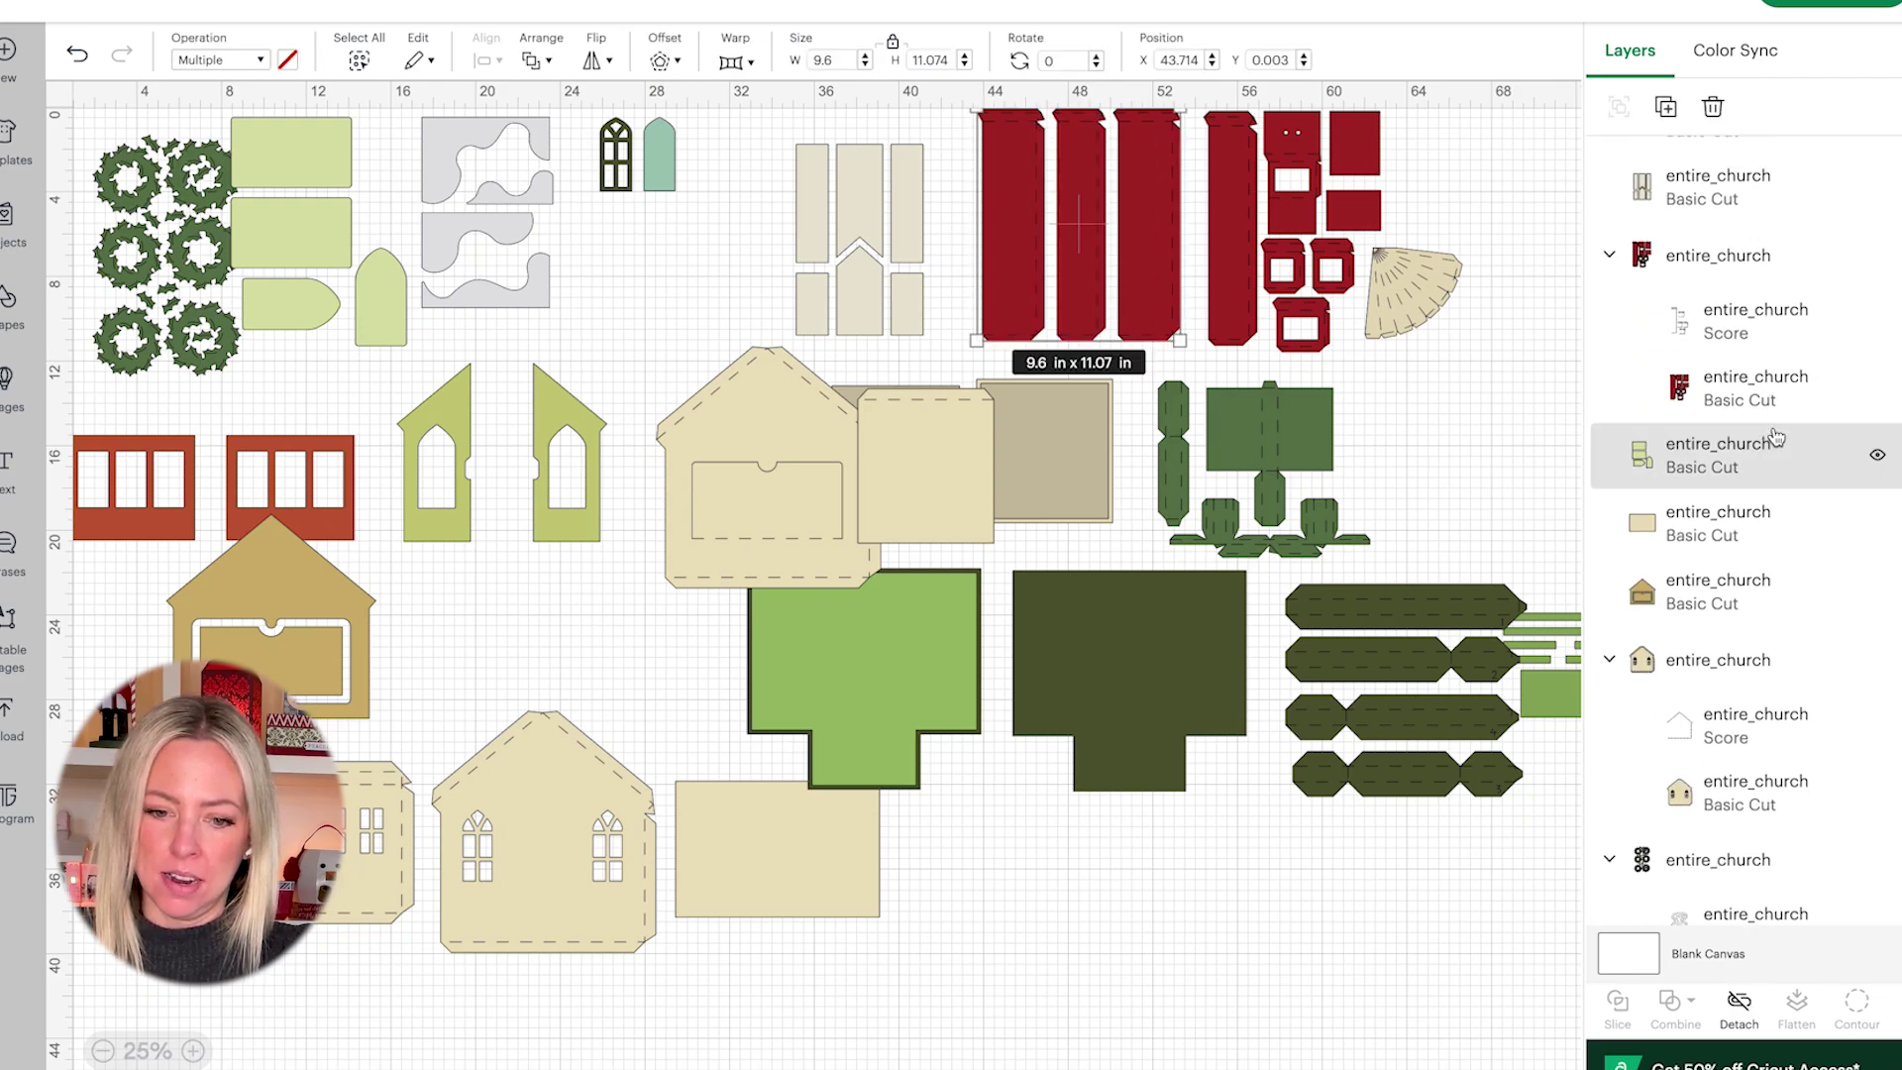
{"action": "left_click", "coordinate": [1724, 250]}
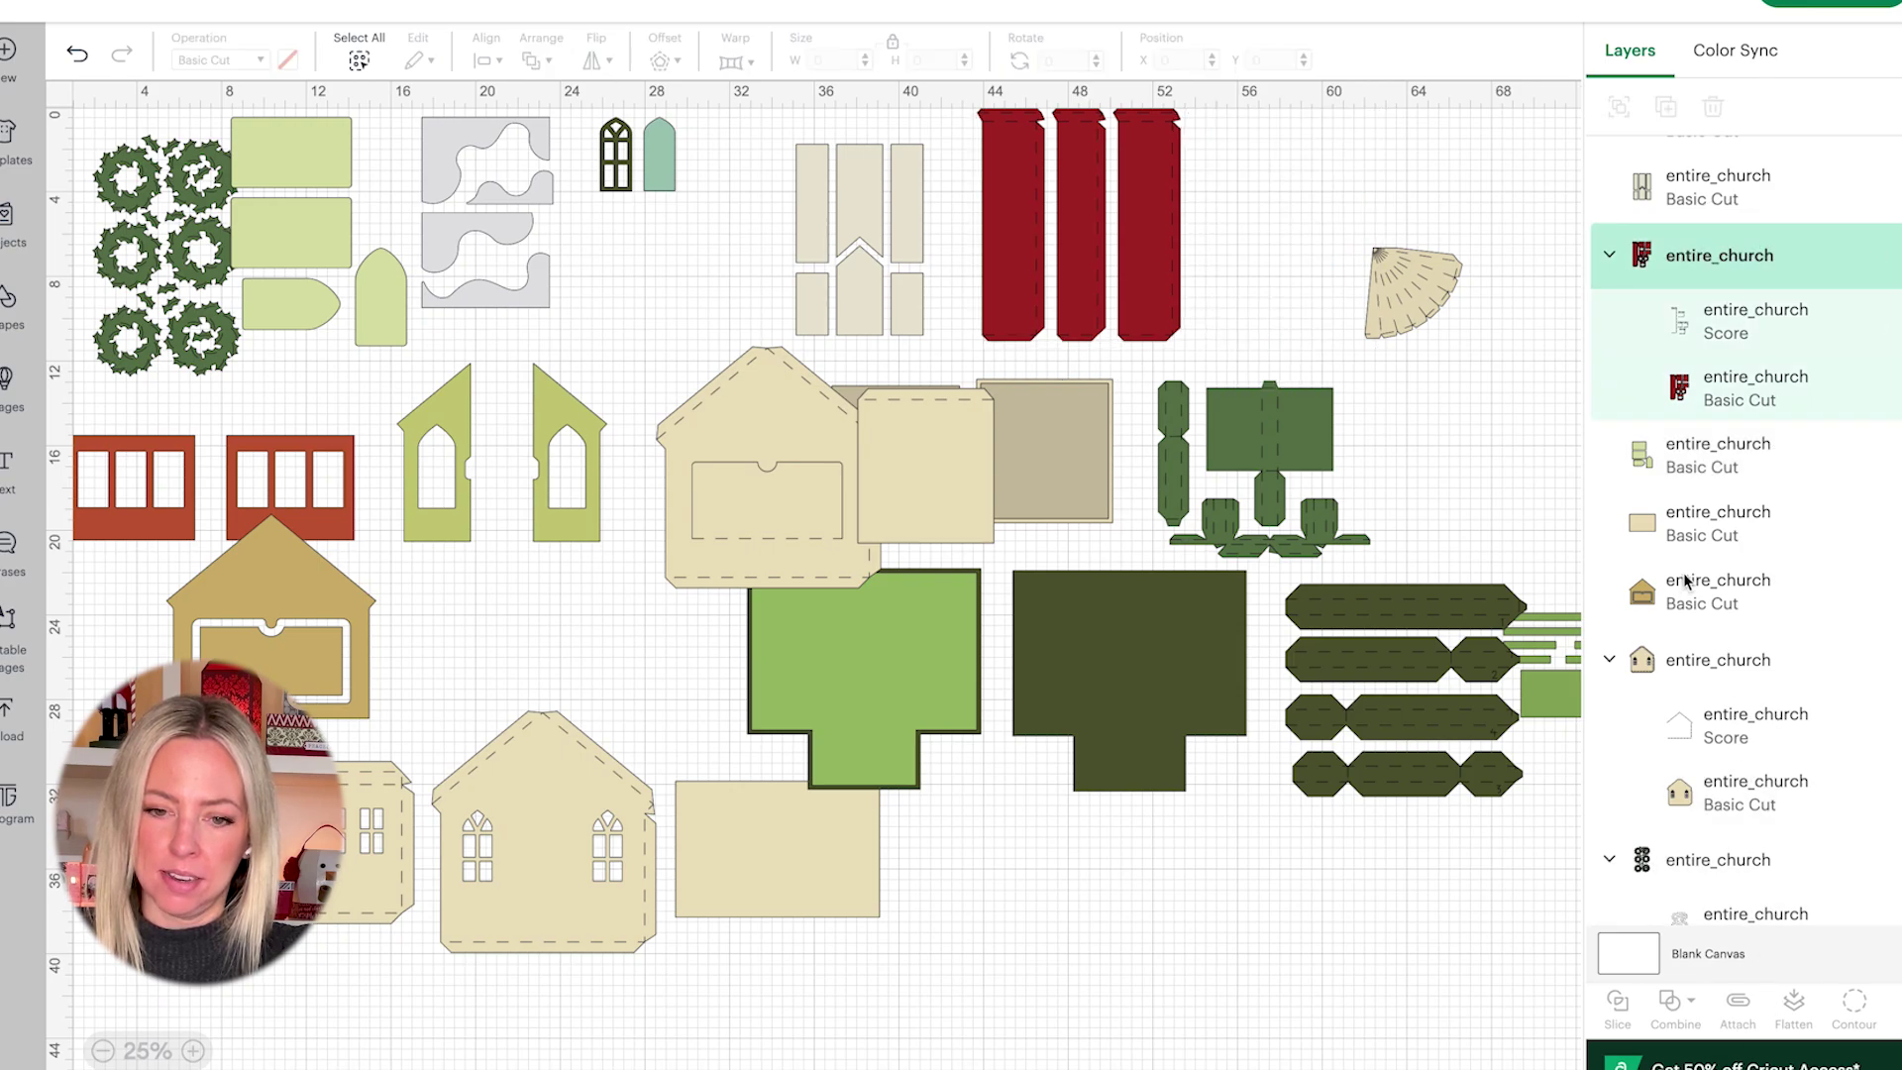
{"action": "scroll", "coordinate": [1718, 482], "scroll_direction": "down", "scroll_amount": 5}
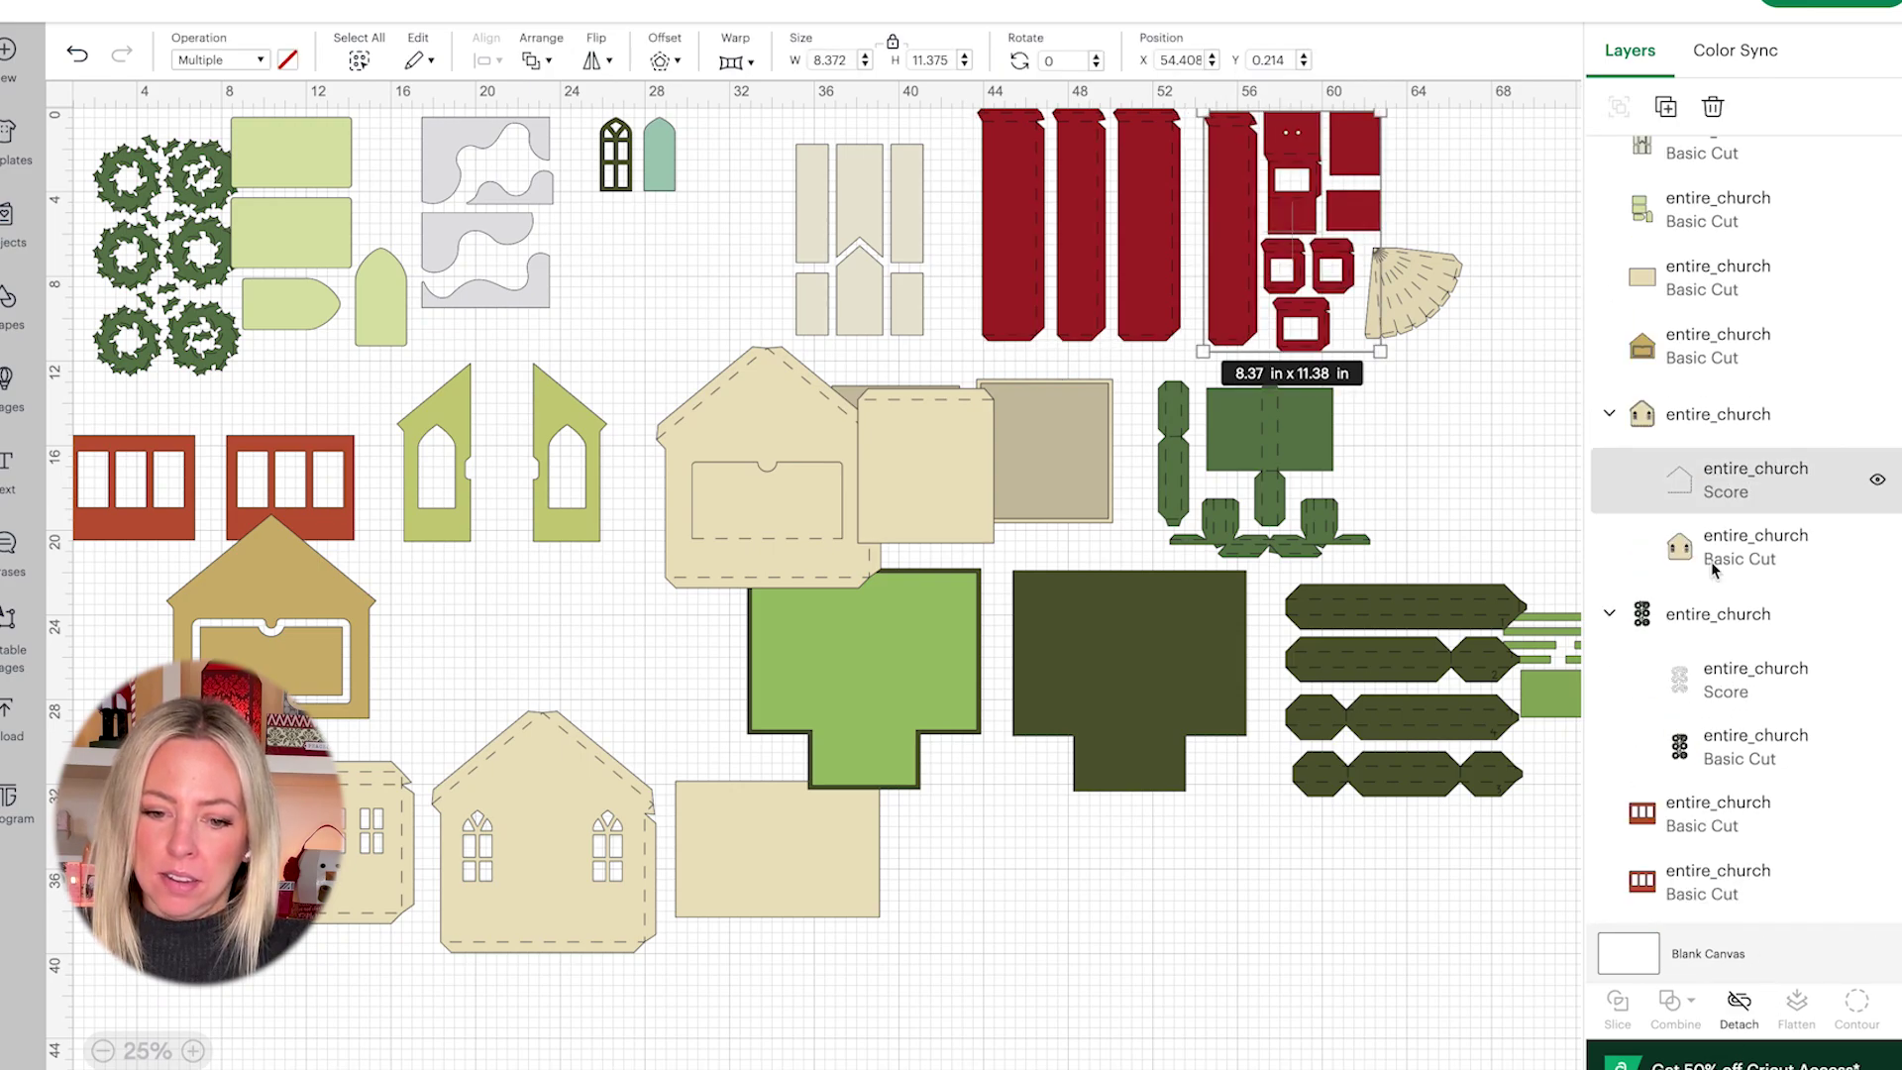
{"action": "left_click", "coordinate": [1709, 415]}
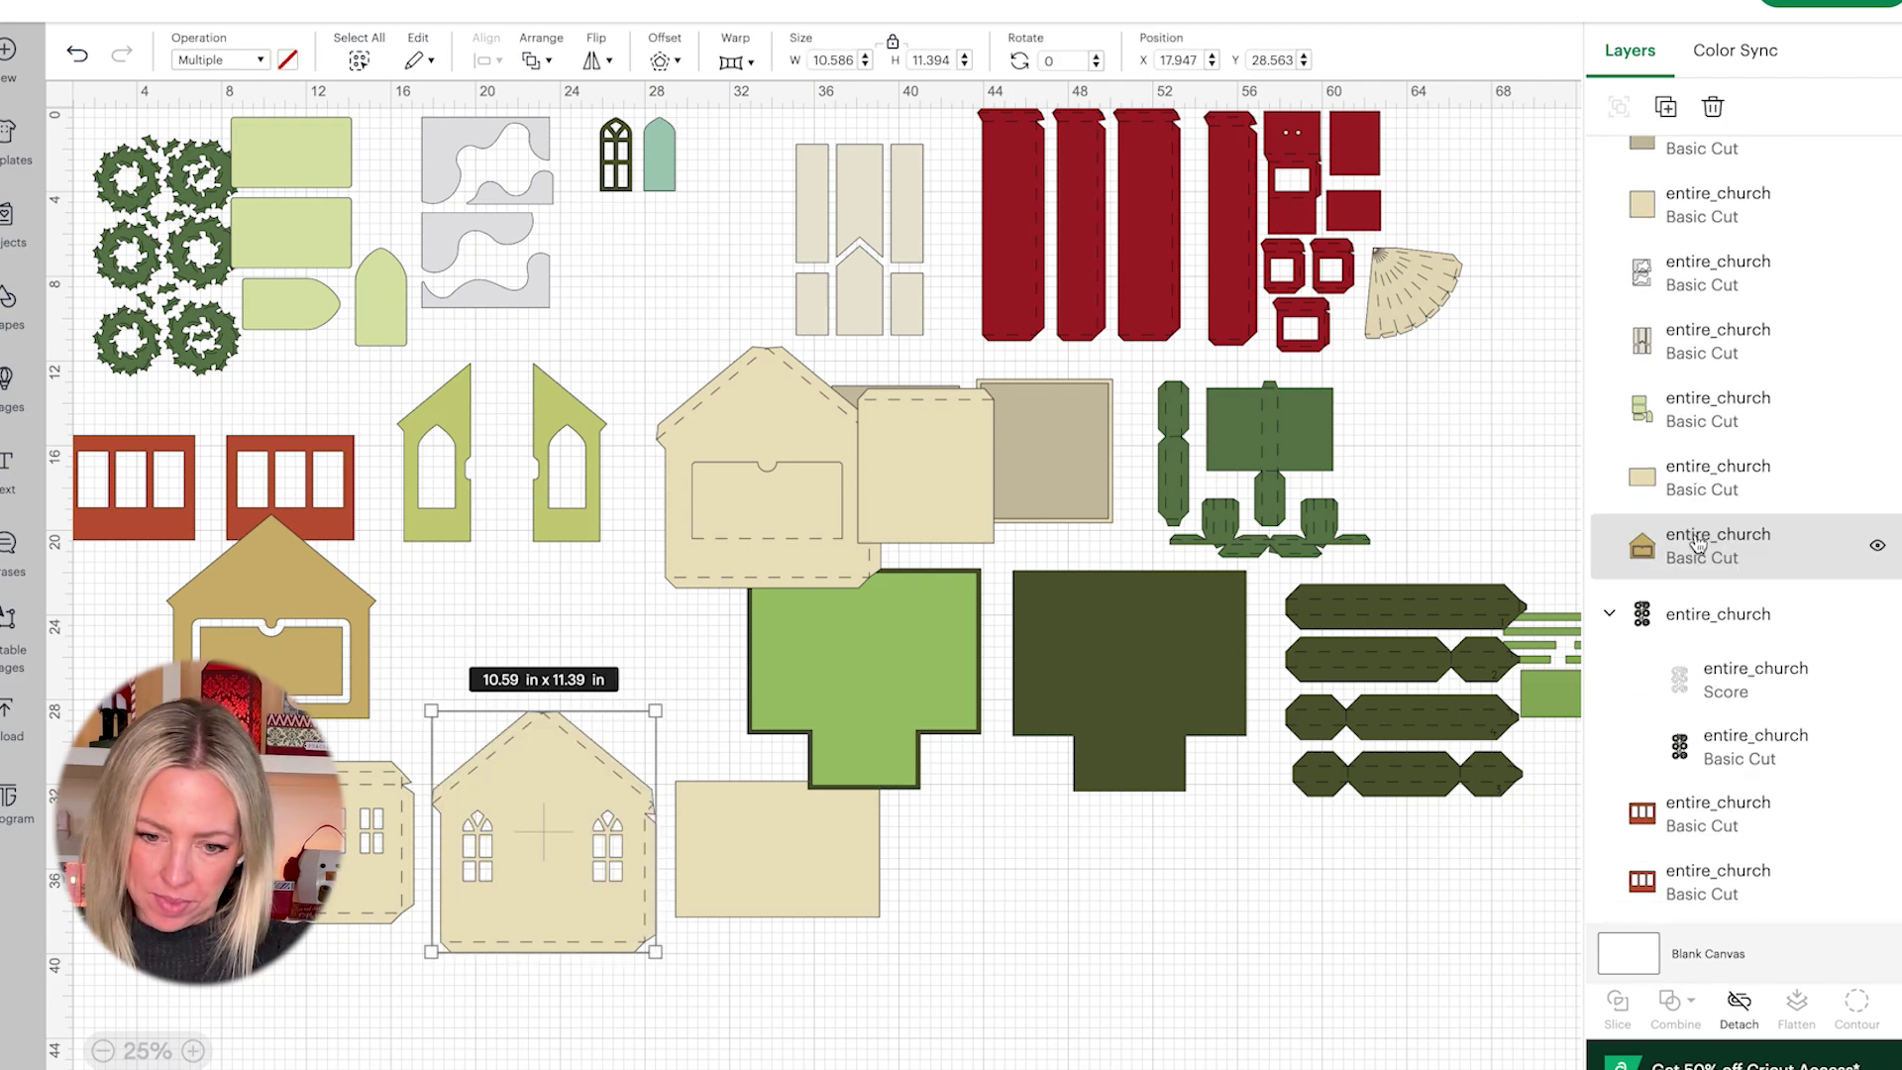
{"action": "left_click", "coordinate": [1722, 624]}
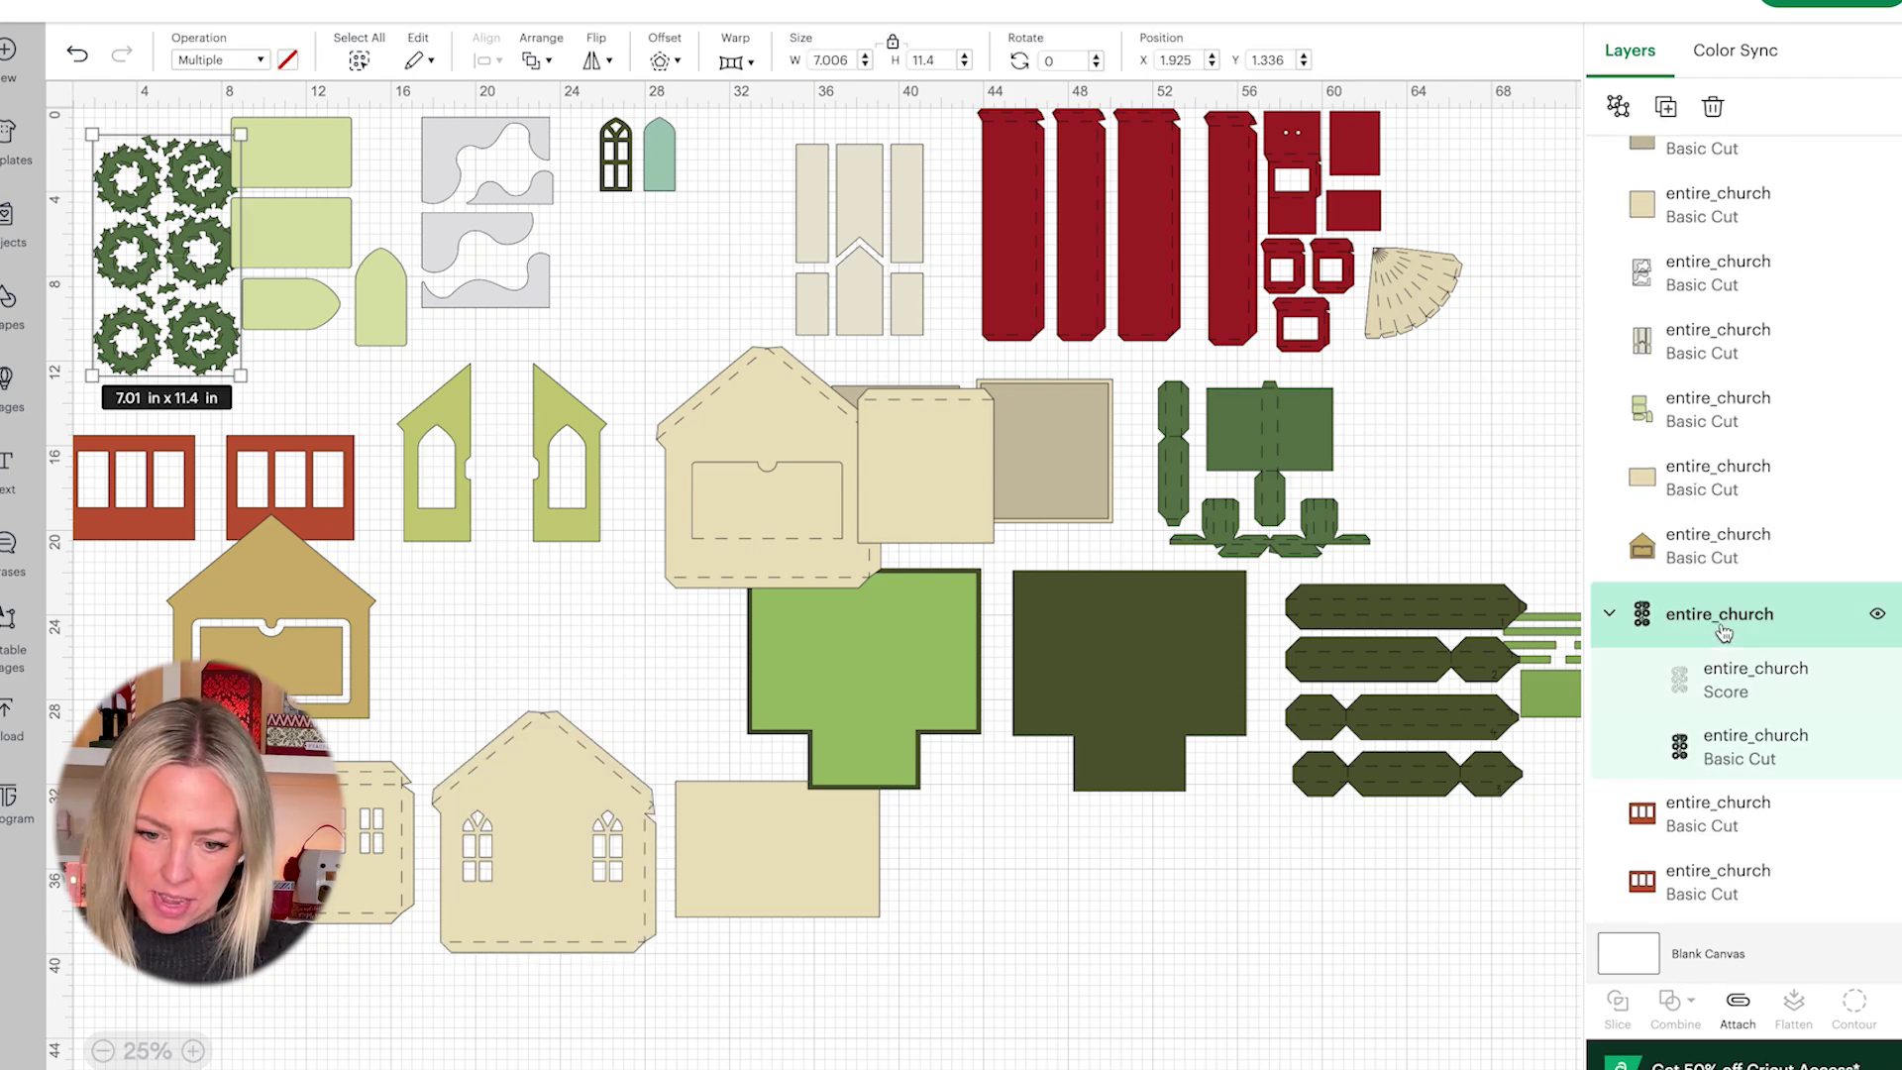
{"action": "left_click", "coordinate": [1738, 1003]}
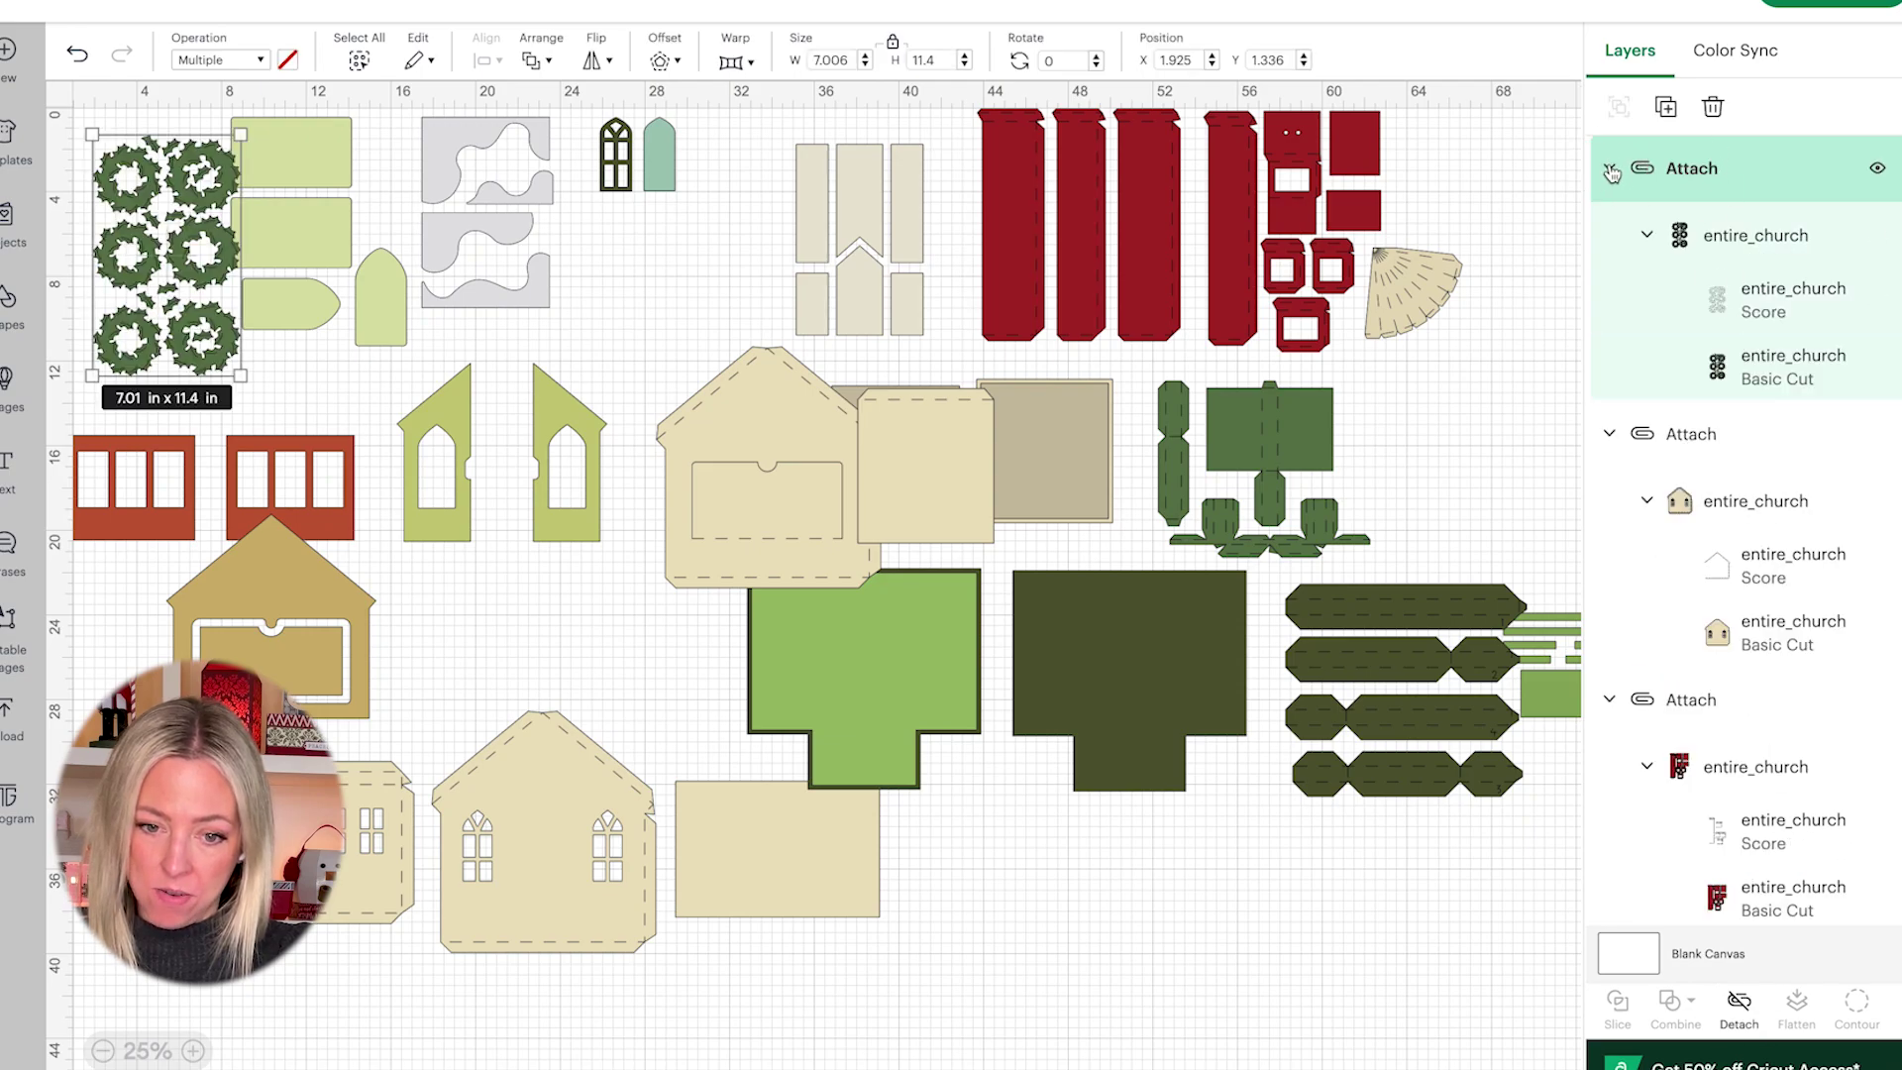
Step: Collapse the top three attached groups in the Layers panel
{"action": "left_click", "coordinate": [1609, 171]}
{"action": "left_click", "coordinate": [1610, 238]}
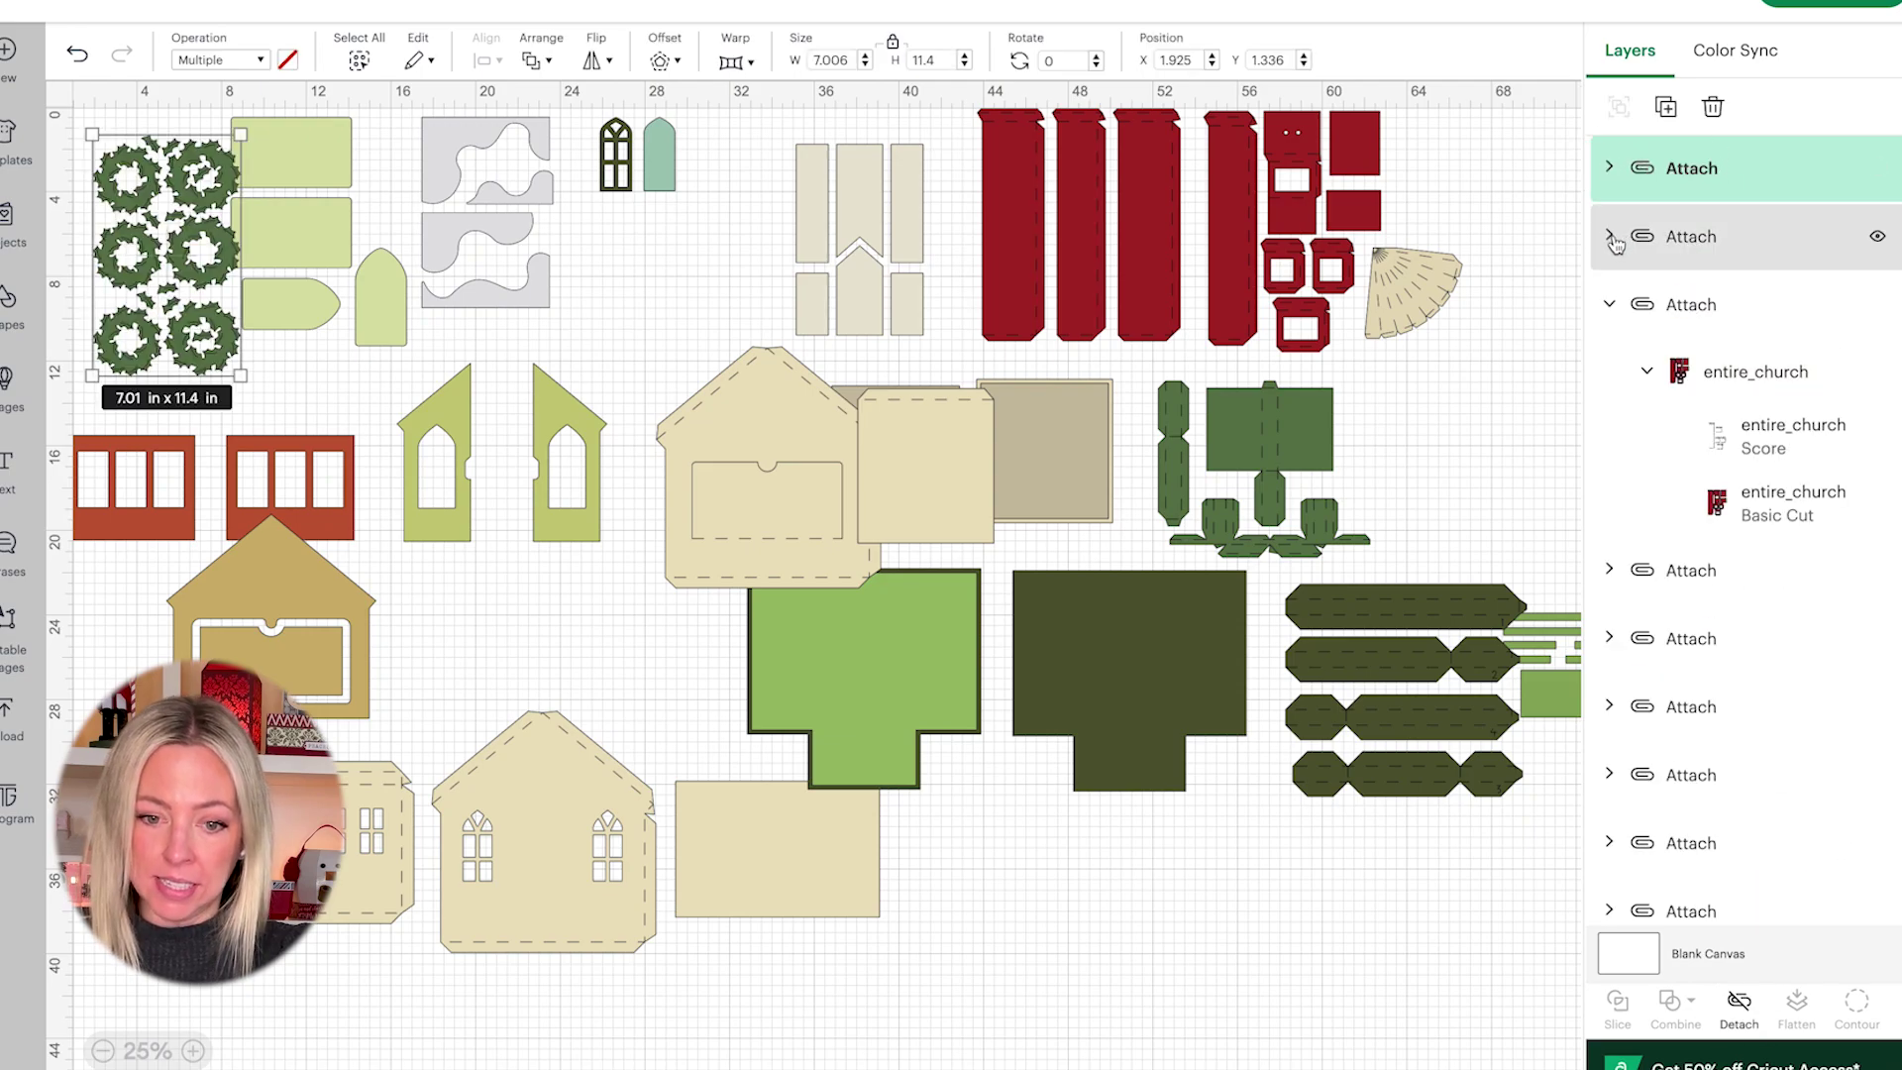
{"action": "left_click", "coordinate": [1609, 305]}
{"action": "scroll", "coordinate": [1664, 436], "scroll_direction": "down", "scroll_amount": 10}
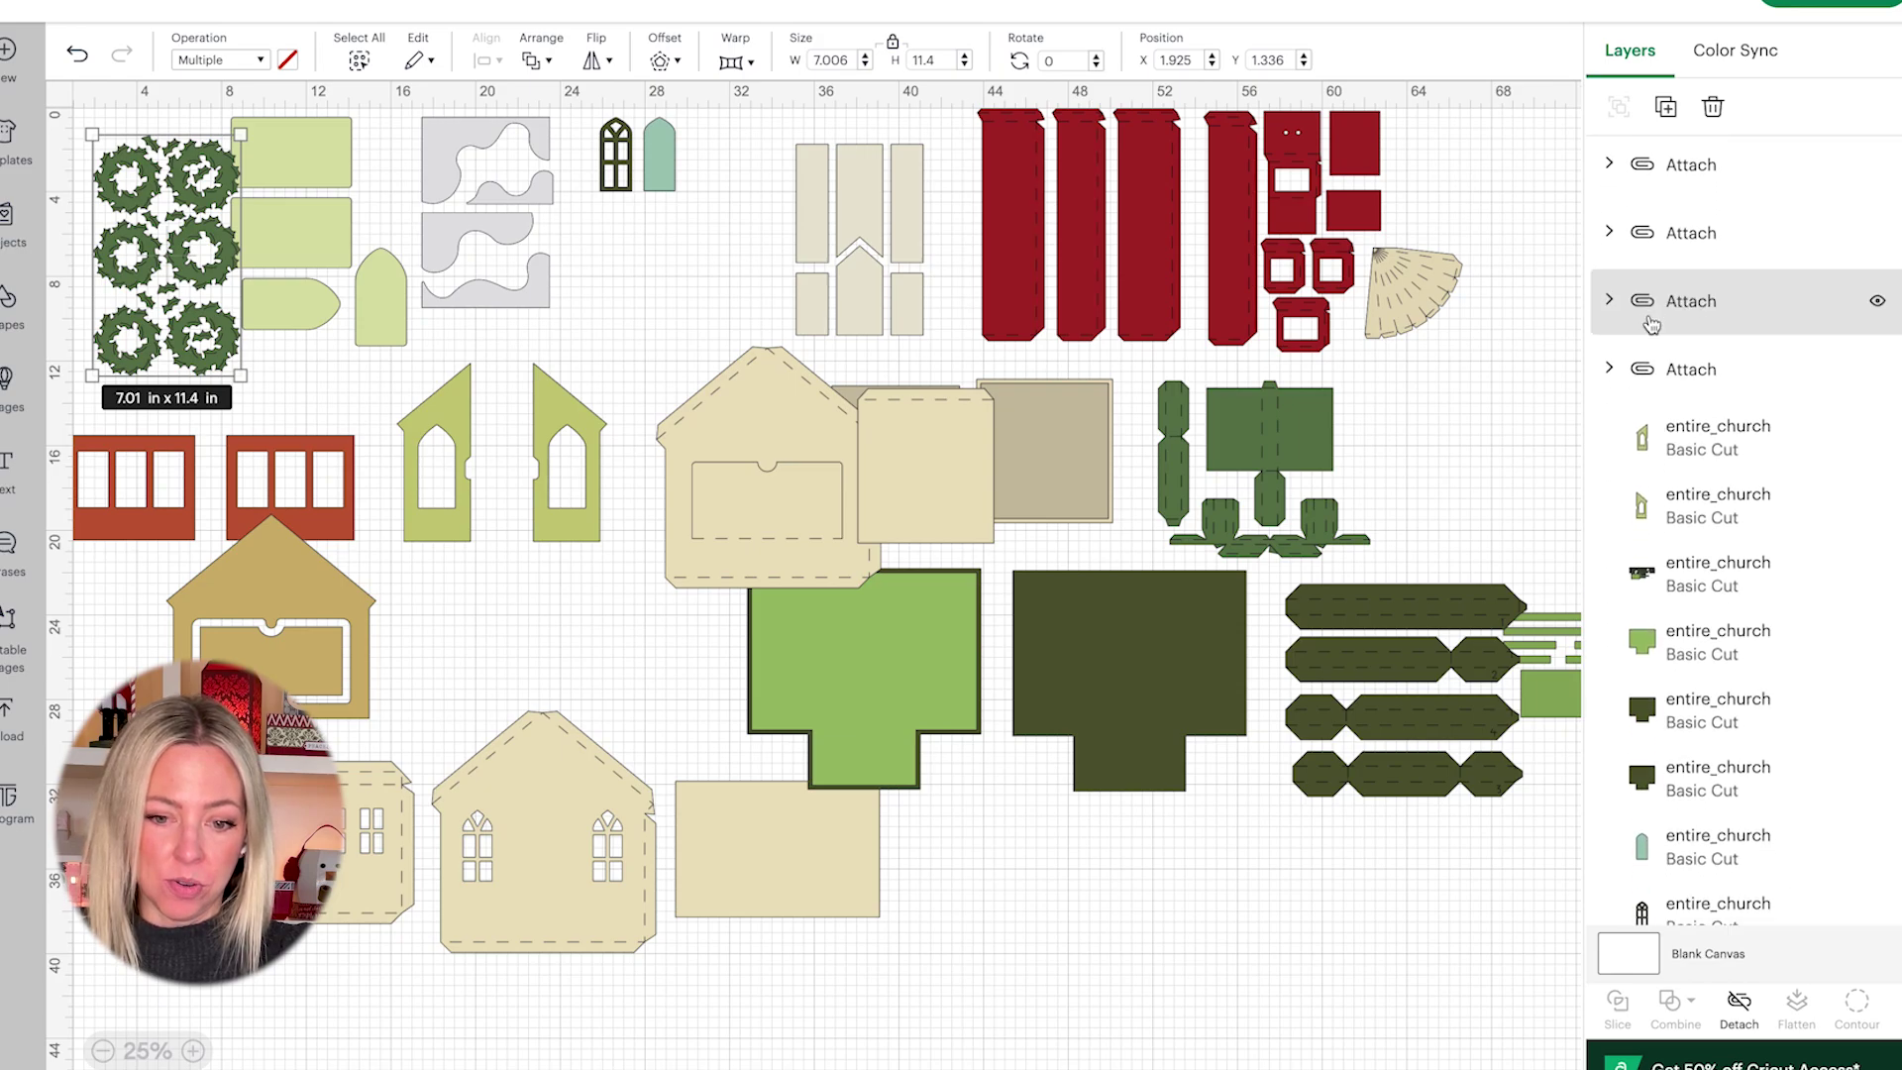
{"action": "scroll", "coordinate": [1651, 317], "scroll_direction": "up", "scroll_amount": 10}
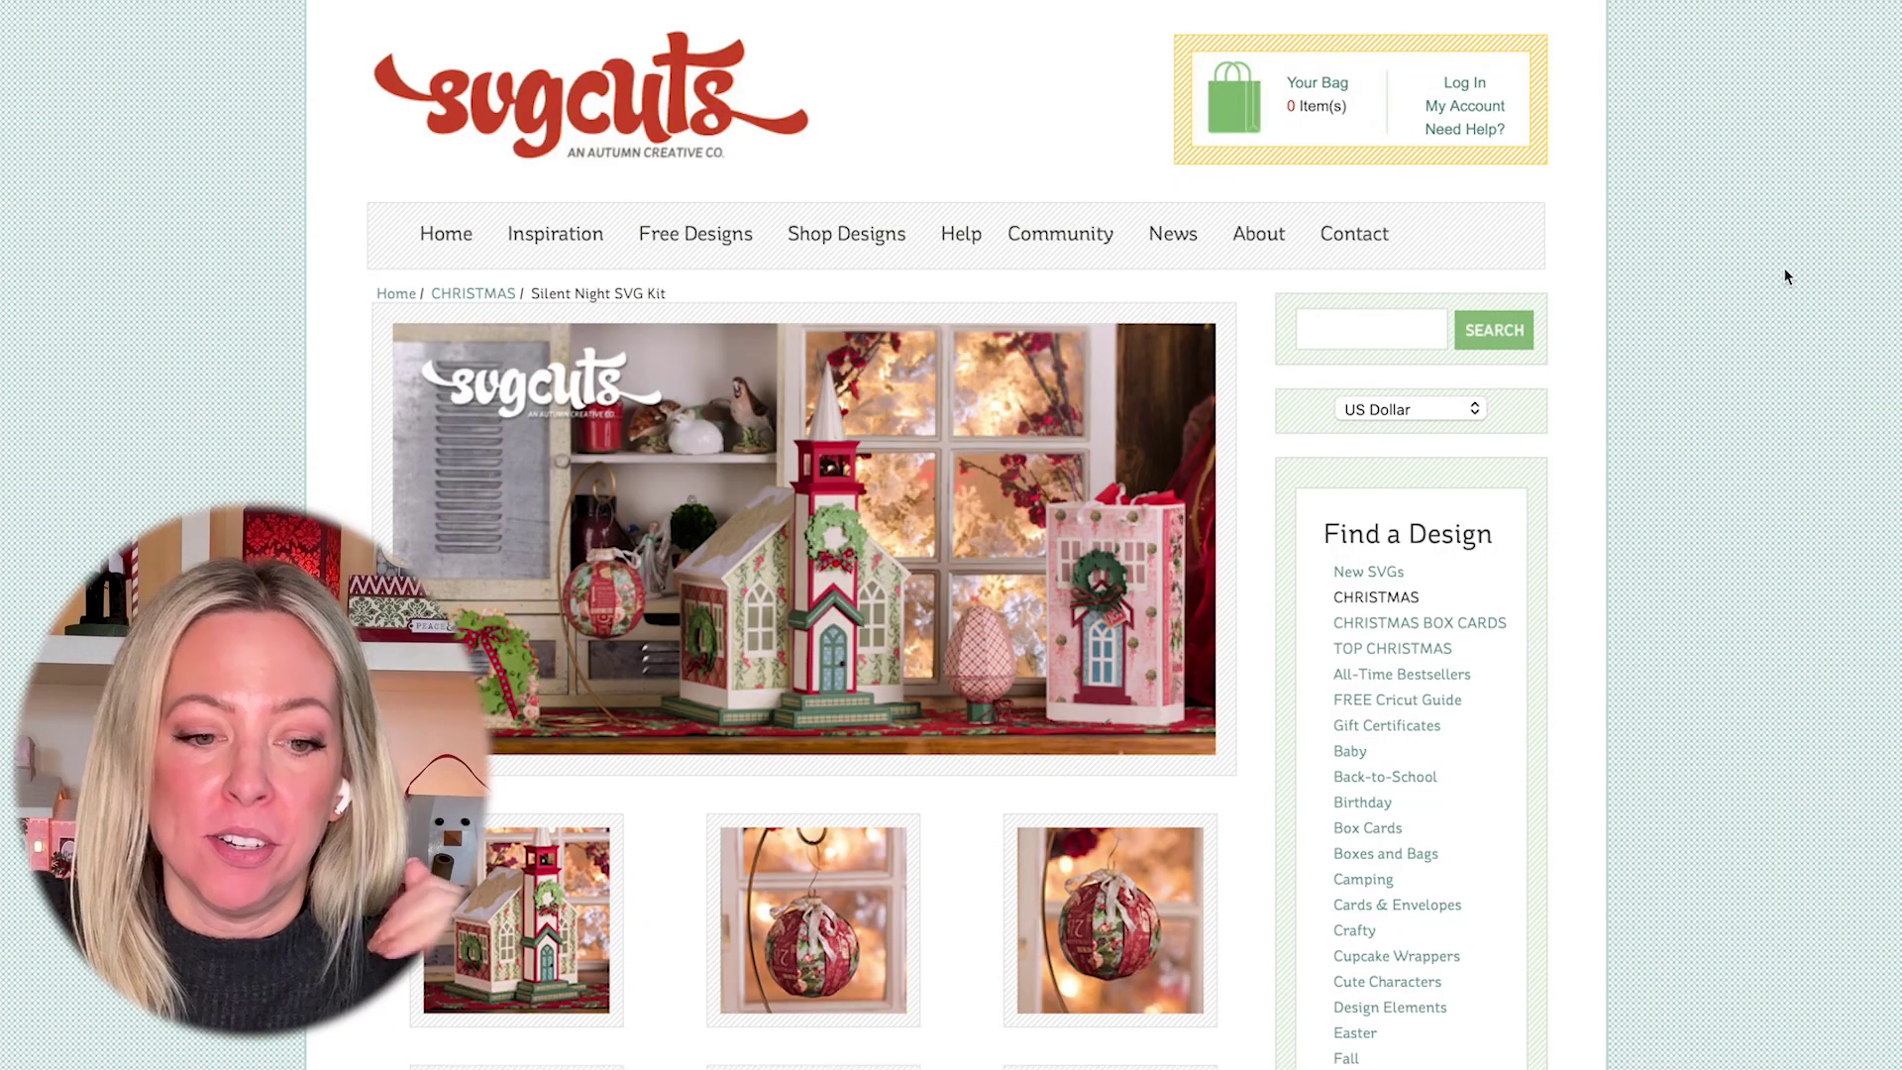
Step: Scroll down the SVGCuts product page and start the Silent Night Assembly Tutorial video
{"action": "scroll", "coordinate": [1066, 337], "scroll_direction": "down", "scroll_amount": 5}
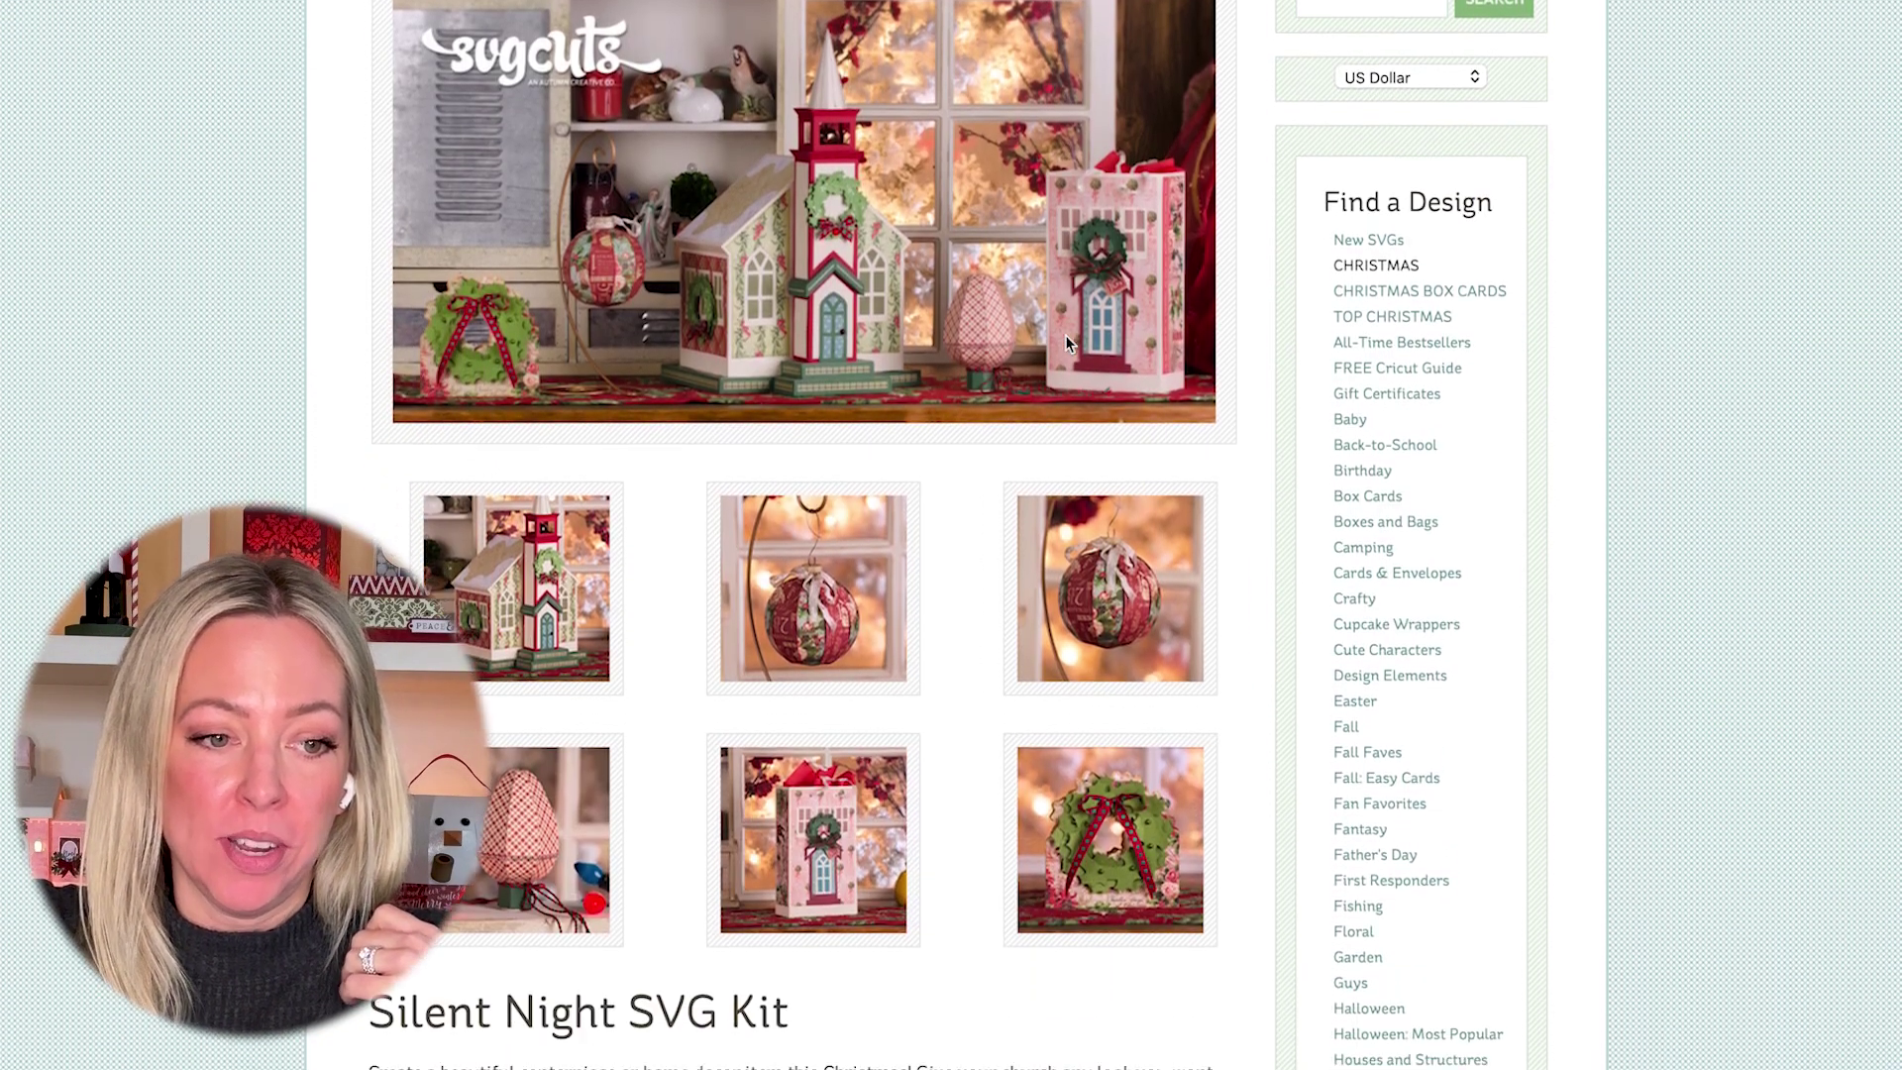
{"action": "scroll", "coordinate": [1068, 343], "scroll_direction": "down", "scroll_amount": 8}
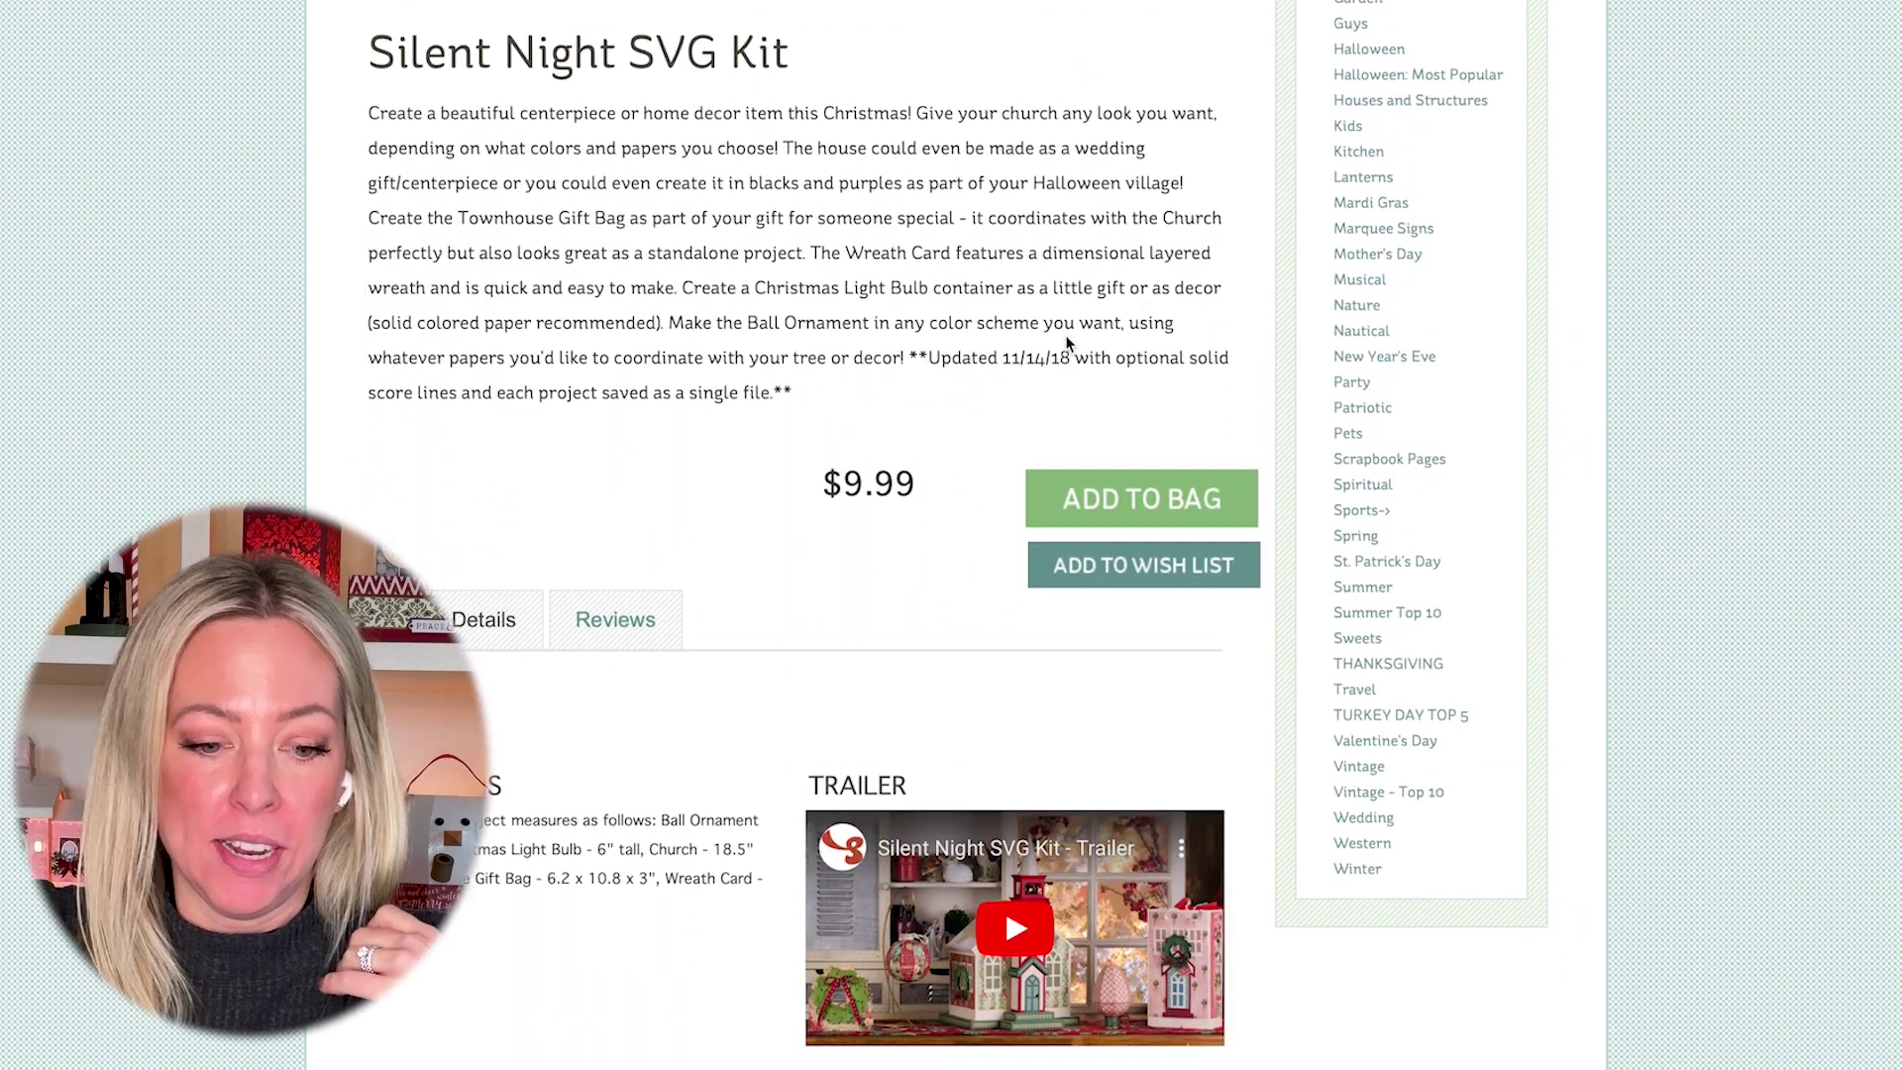
{"action": "scroll", "coordinate": [1068, 343], "scroll_direction": "down", "scroll_amount": 3}
{"action": "scroll", "coordinate": [1066, 343], "scroll_direction": "down", "scroll_amount": 5}
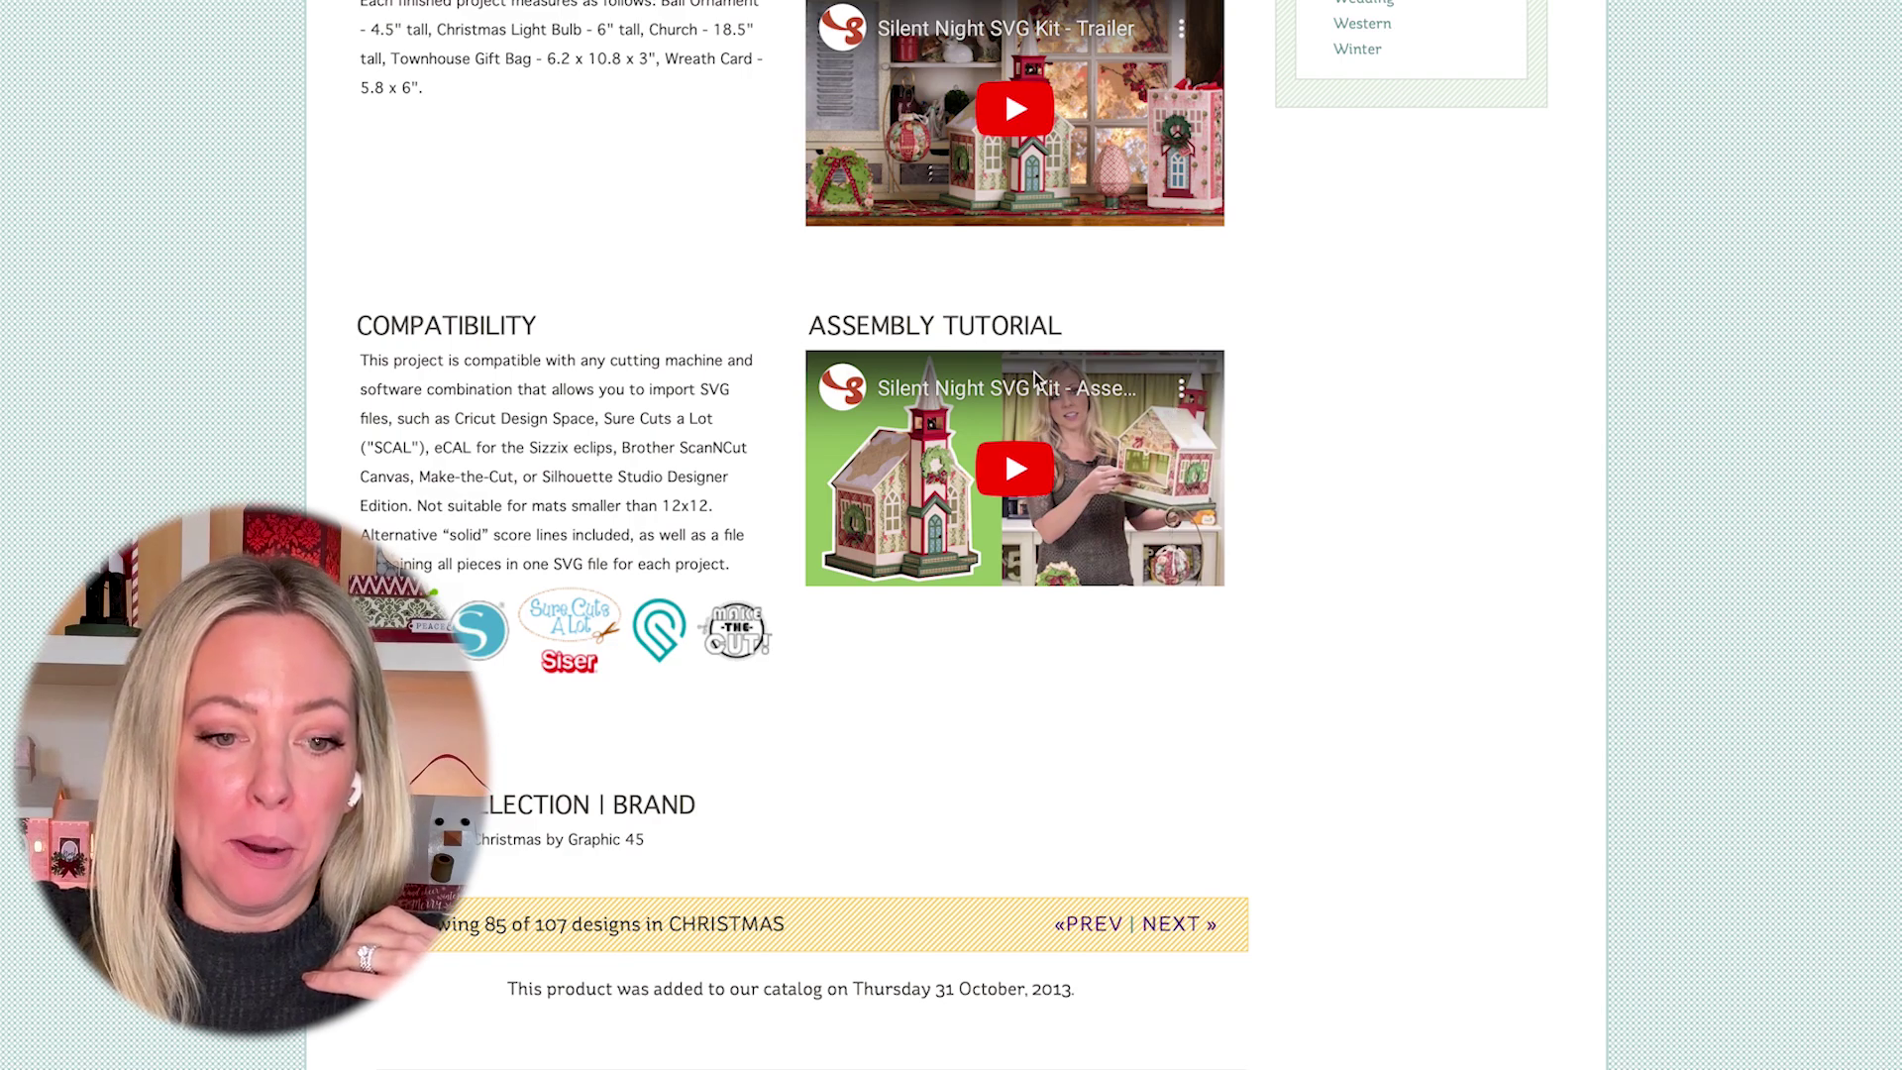
{"action": "left_click", "coordinate": [924, 396]}
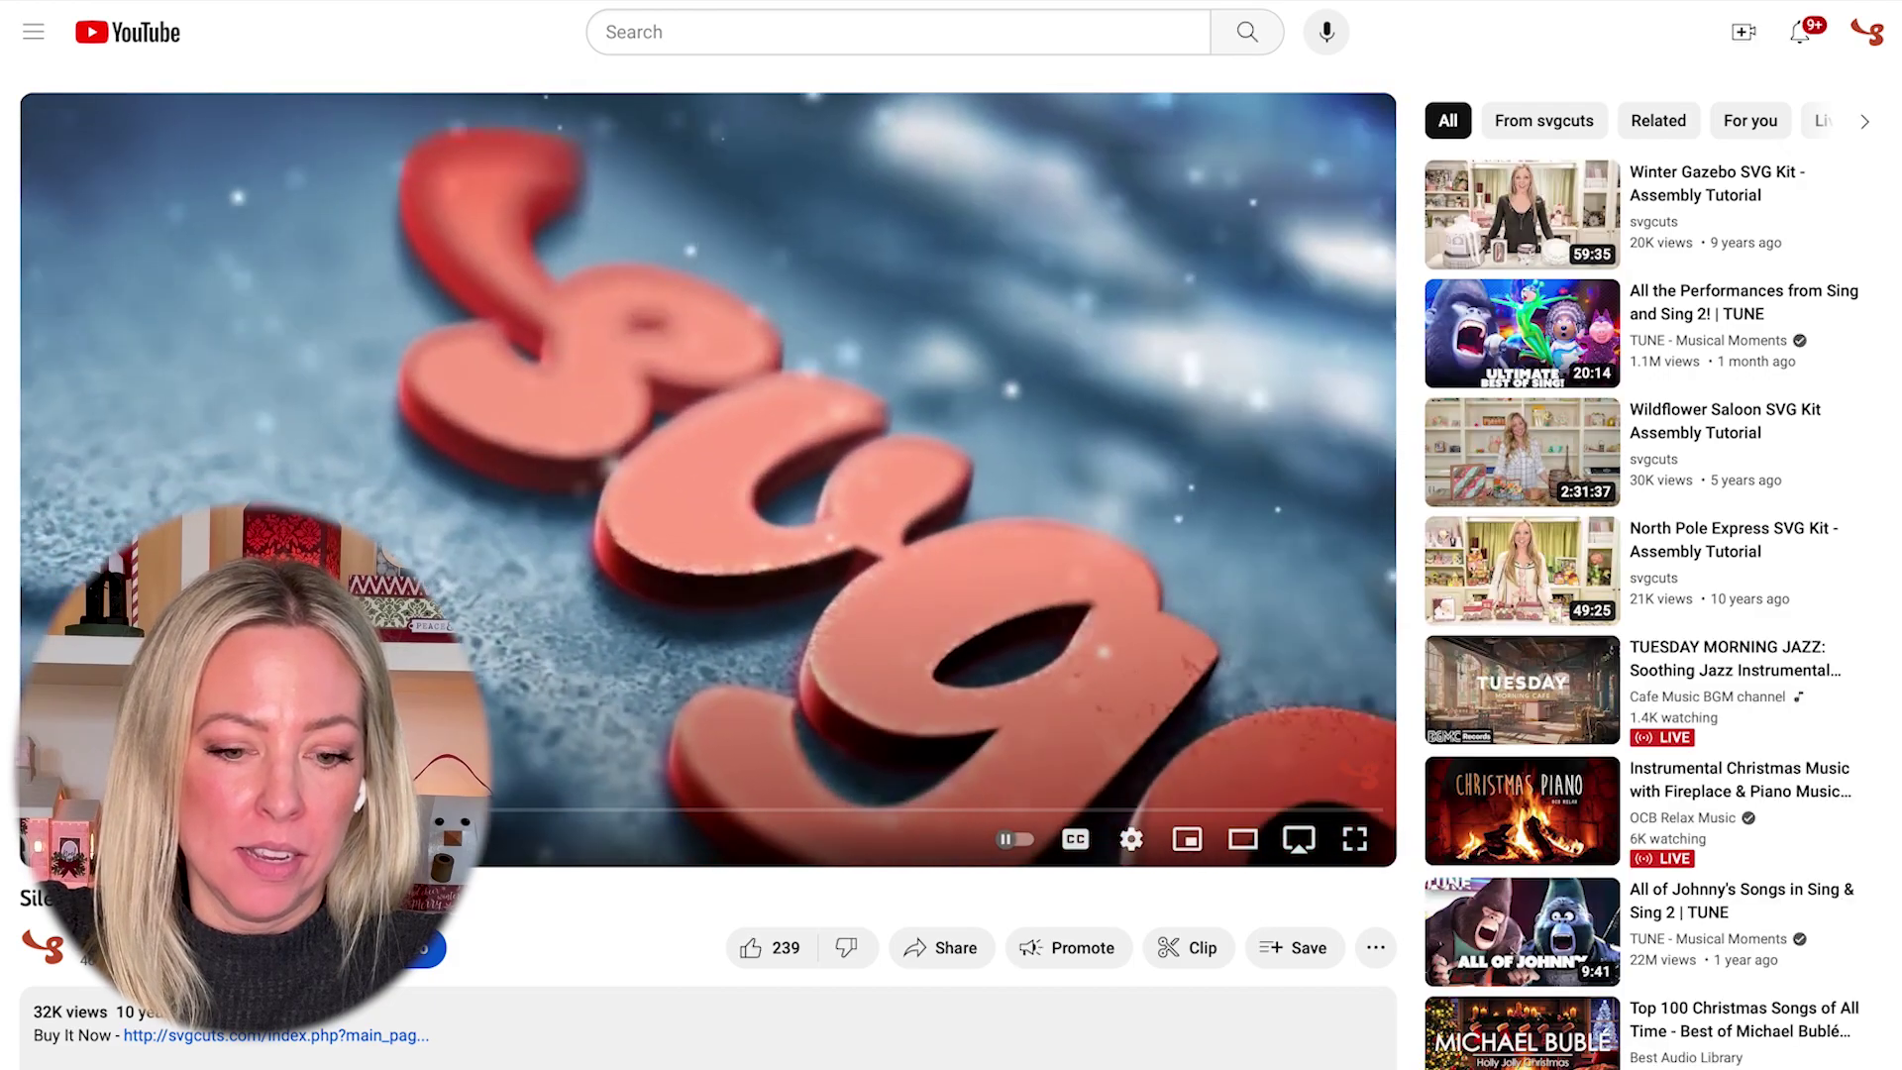
Step: Pause the tutorial and jump to the Church chapter at 6:04 via the description timestamps
{"action": "left_click", "coordinate": [628, 819]}
{"action": "scroll", "coordinate": [634, 782], "scroll_direction": "down", "scroll_amount": 1}
{"action": "scroll", "coordinate": [630, 771], "scroll_direction": "down", "scroll_amount": 3}
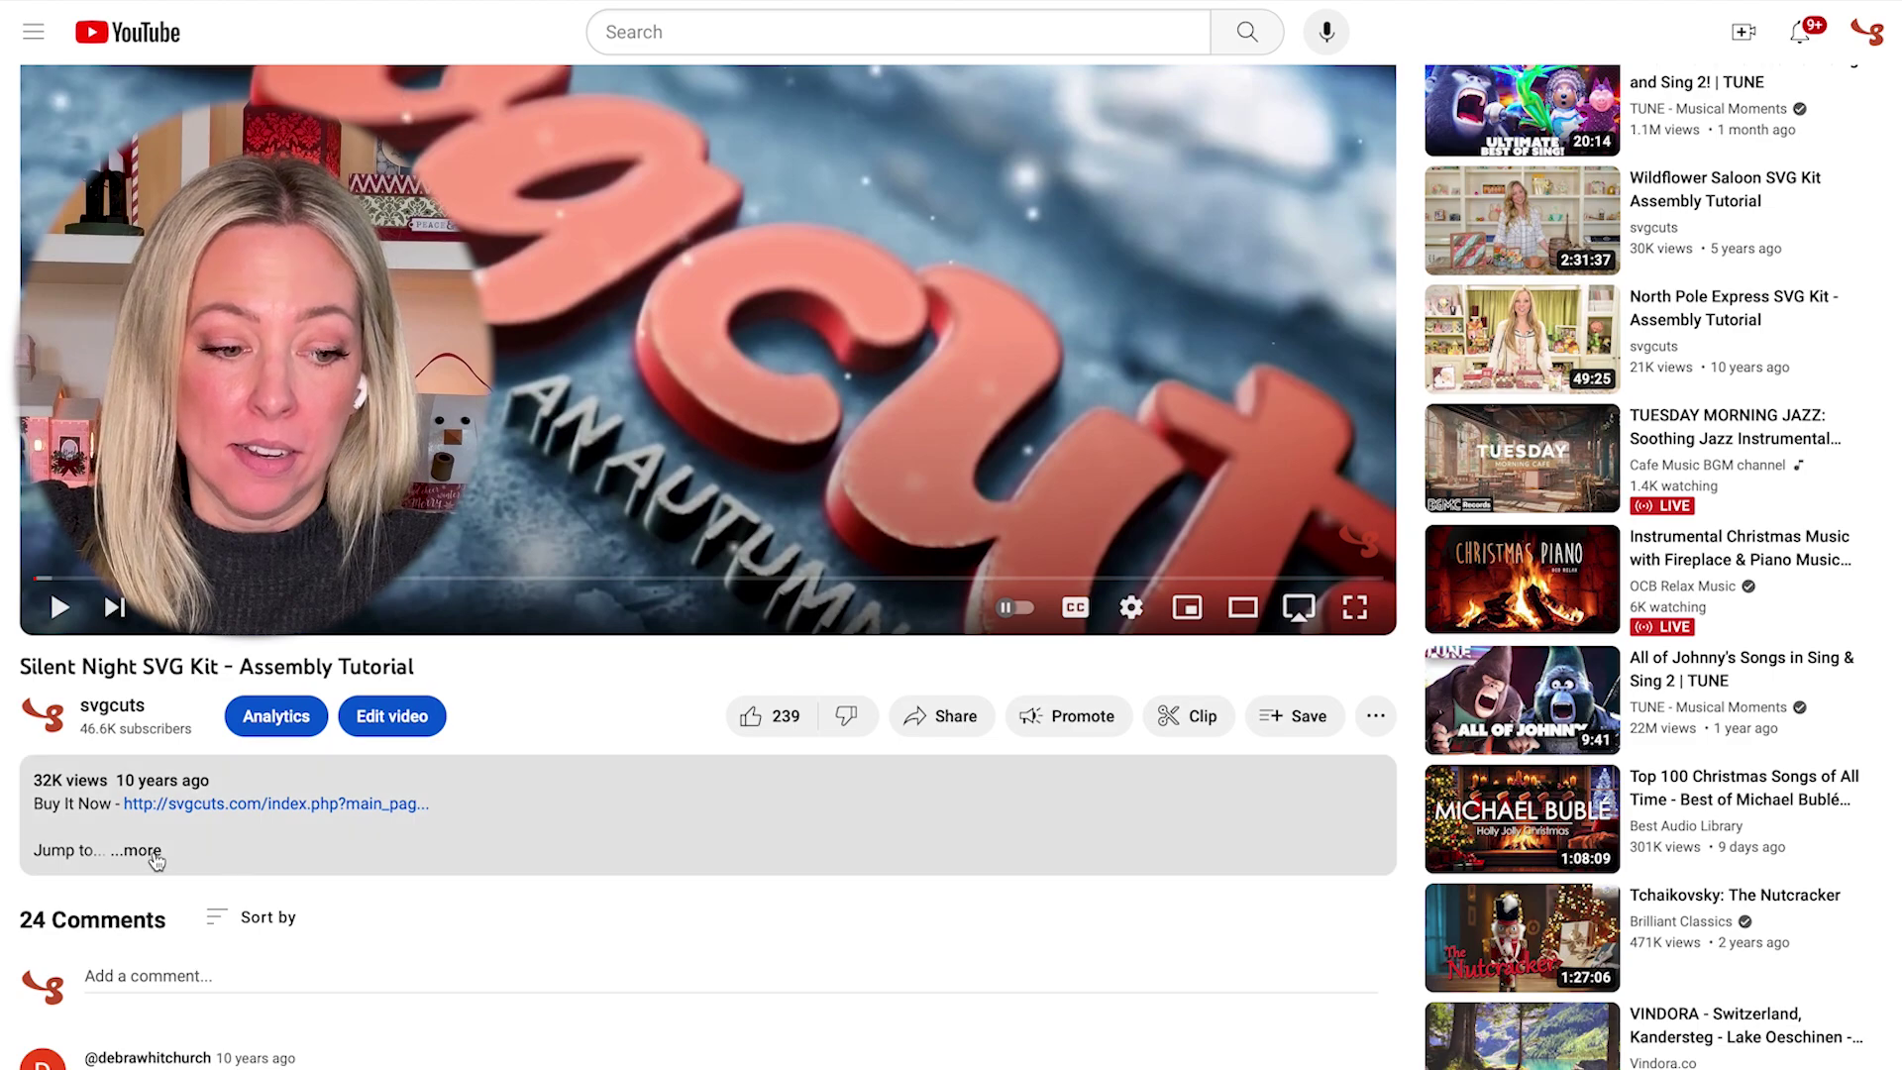
{"action": "left_click", "coordinate": [148, 851]}
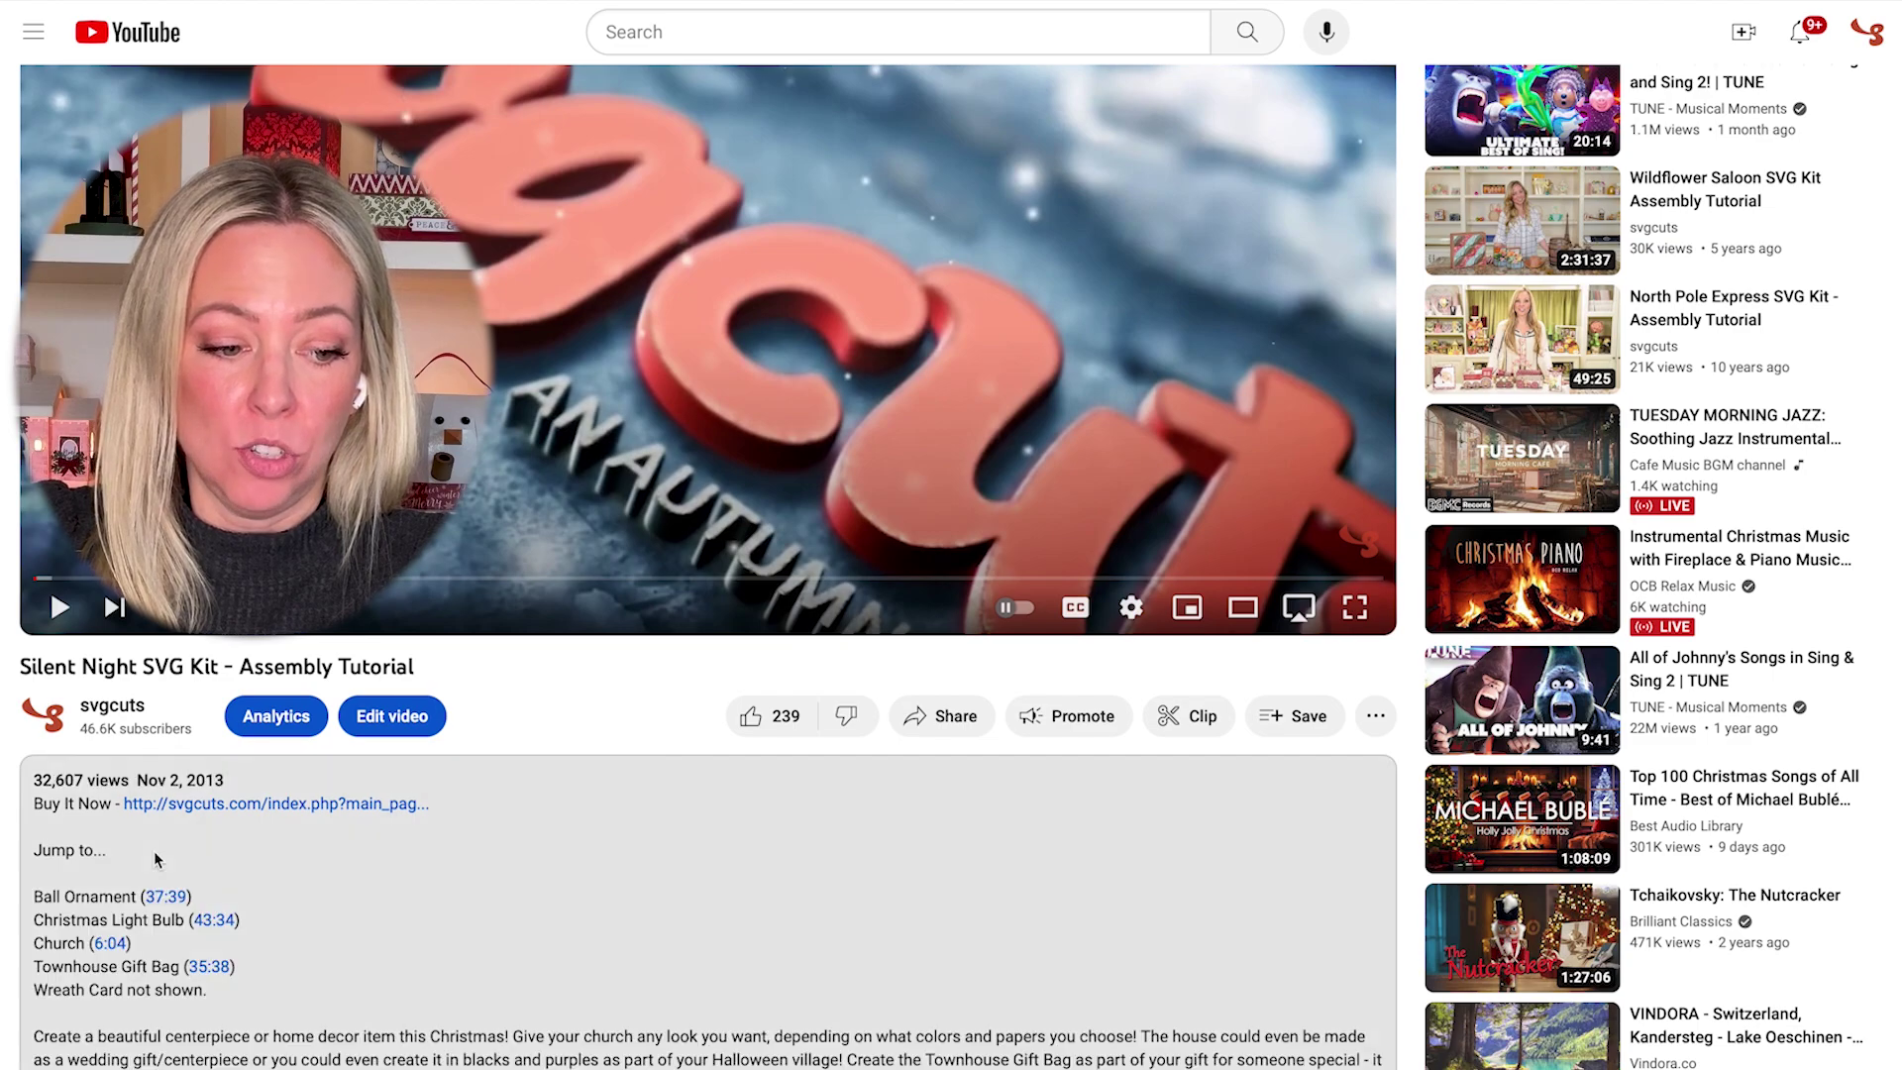
{"action": "scroll", "coordinate": [53, 556], "scroll_direction": "down", "scroll_amount": 1}
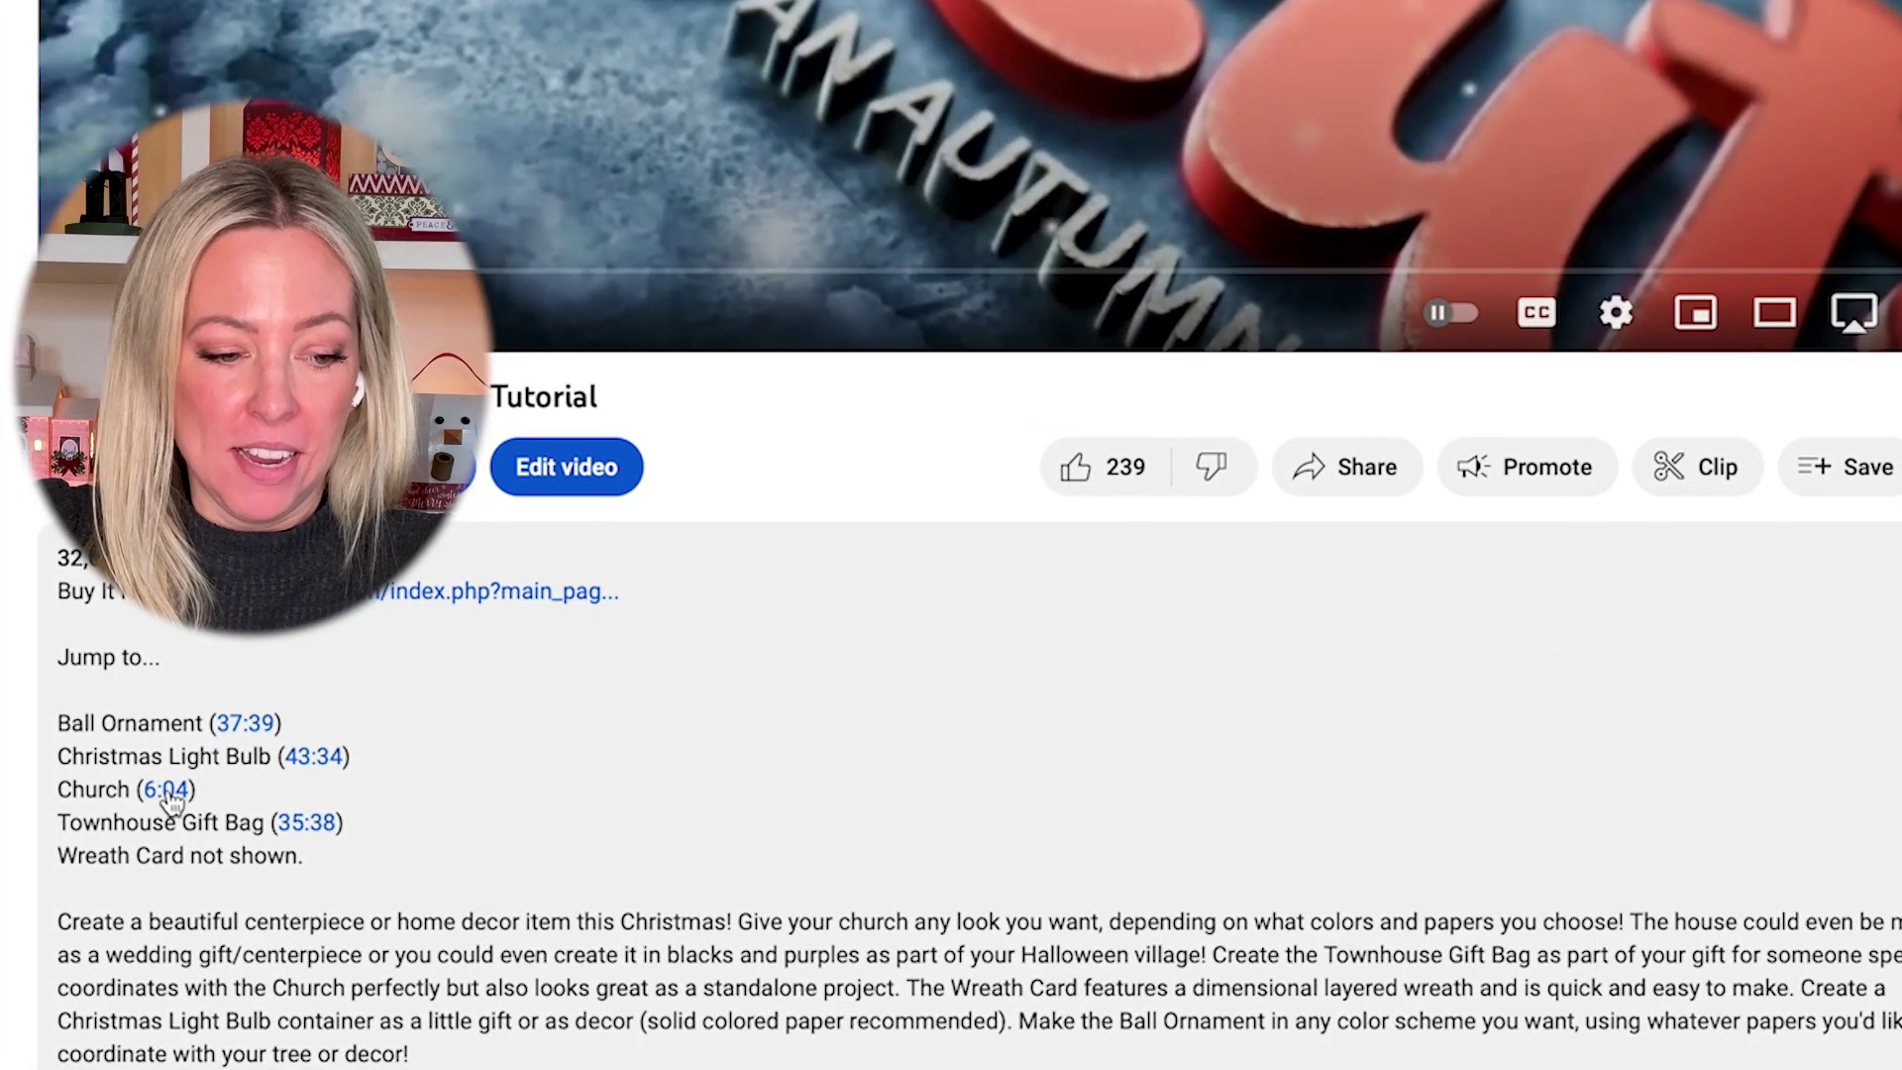
{"action": "left_click", "coordinate": [166, 793]}
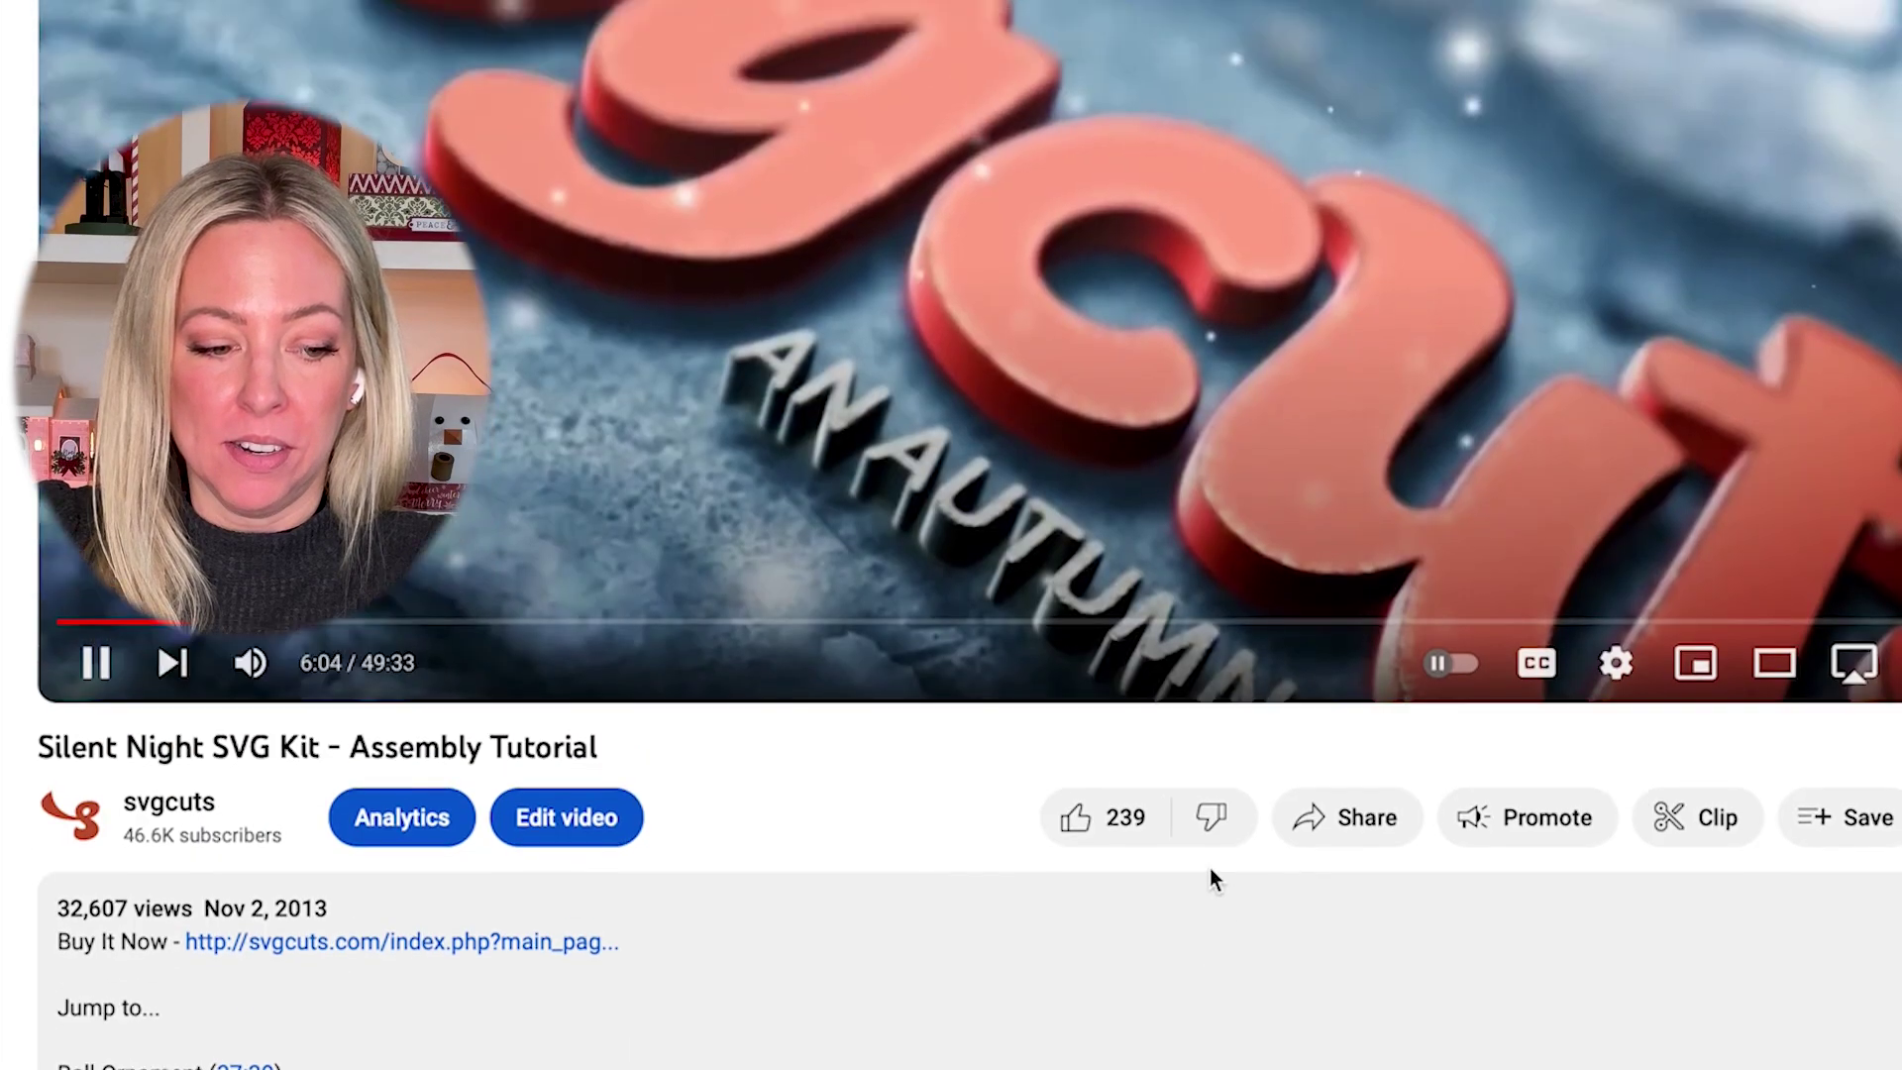